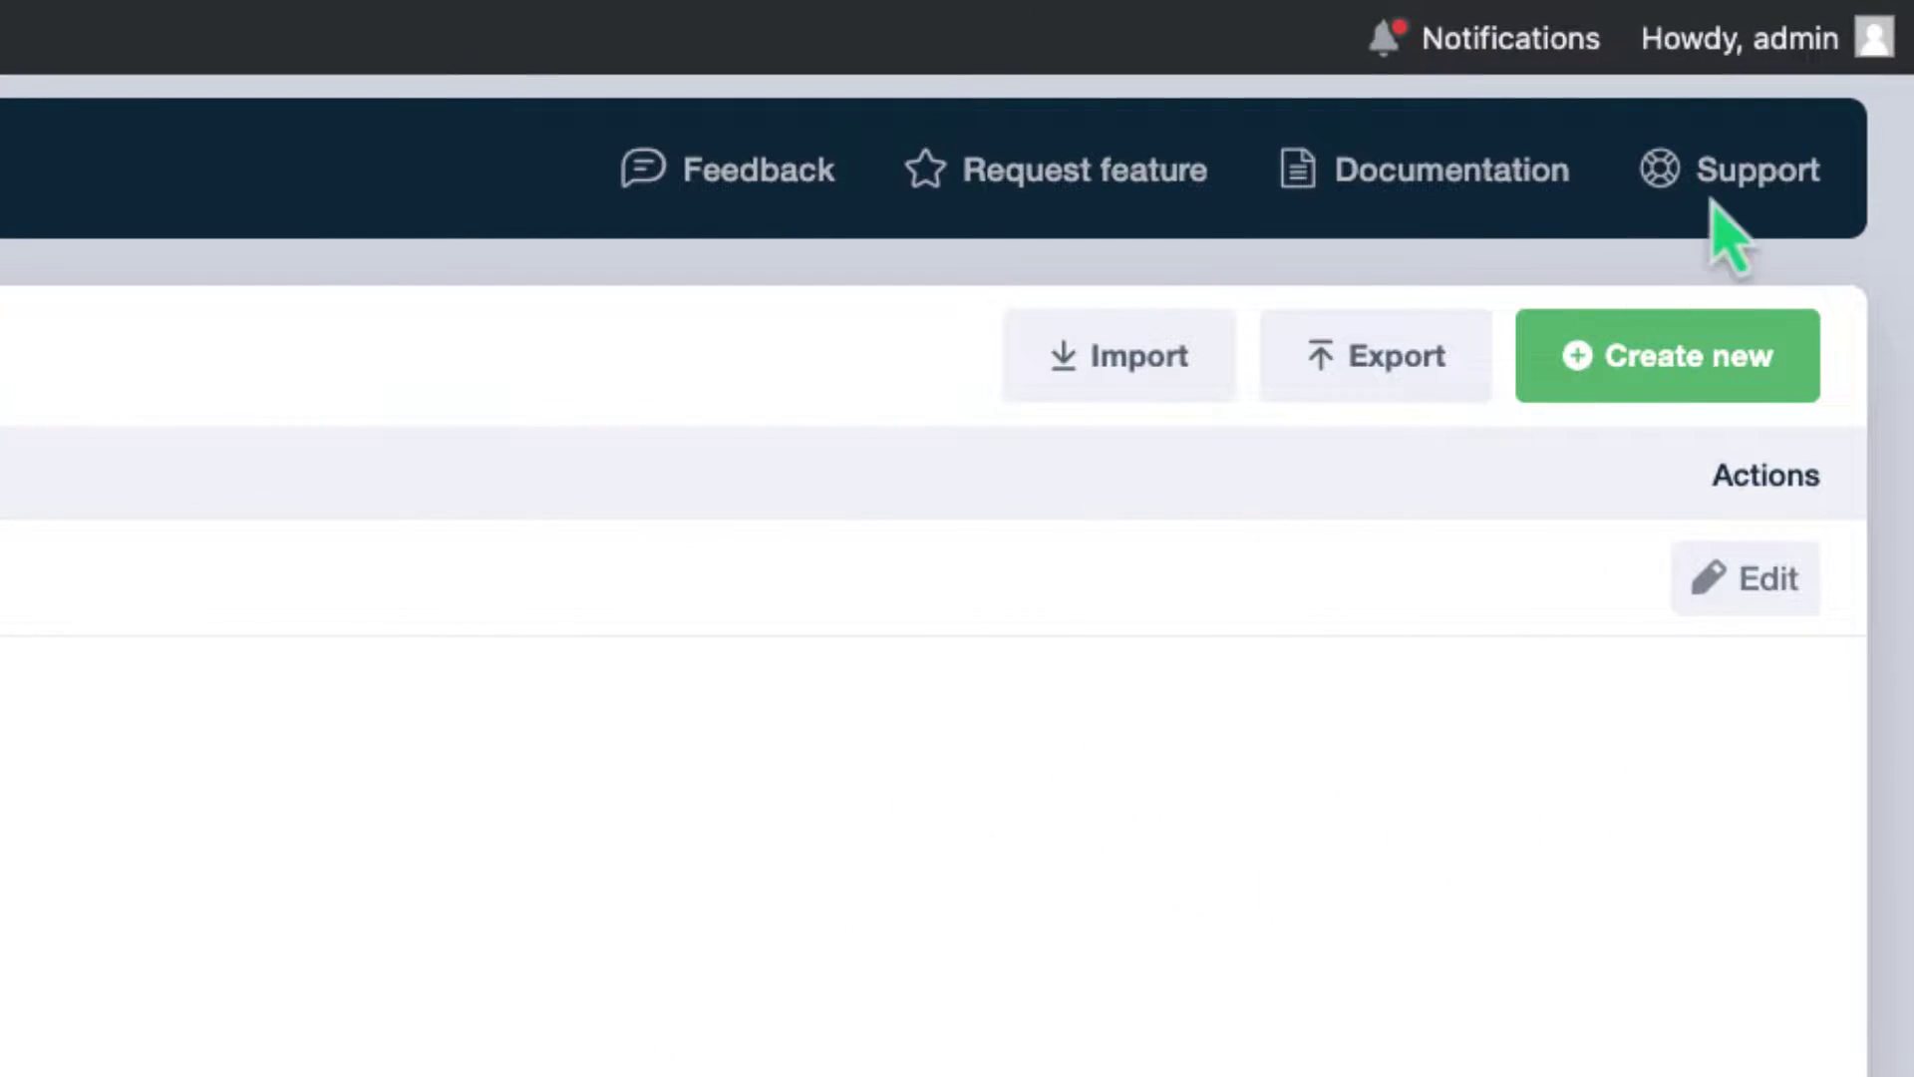
# - Open the Stylemix support ticket page from the Cost Calculator Builder header's Support link
pyautogui.click(1721, 195)
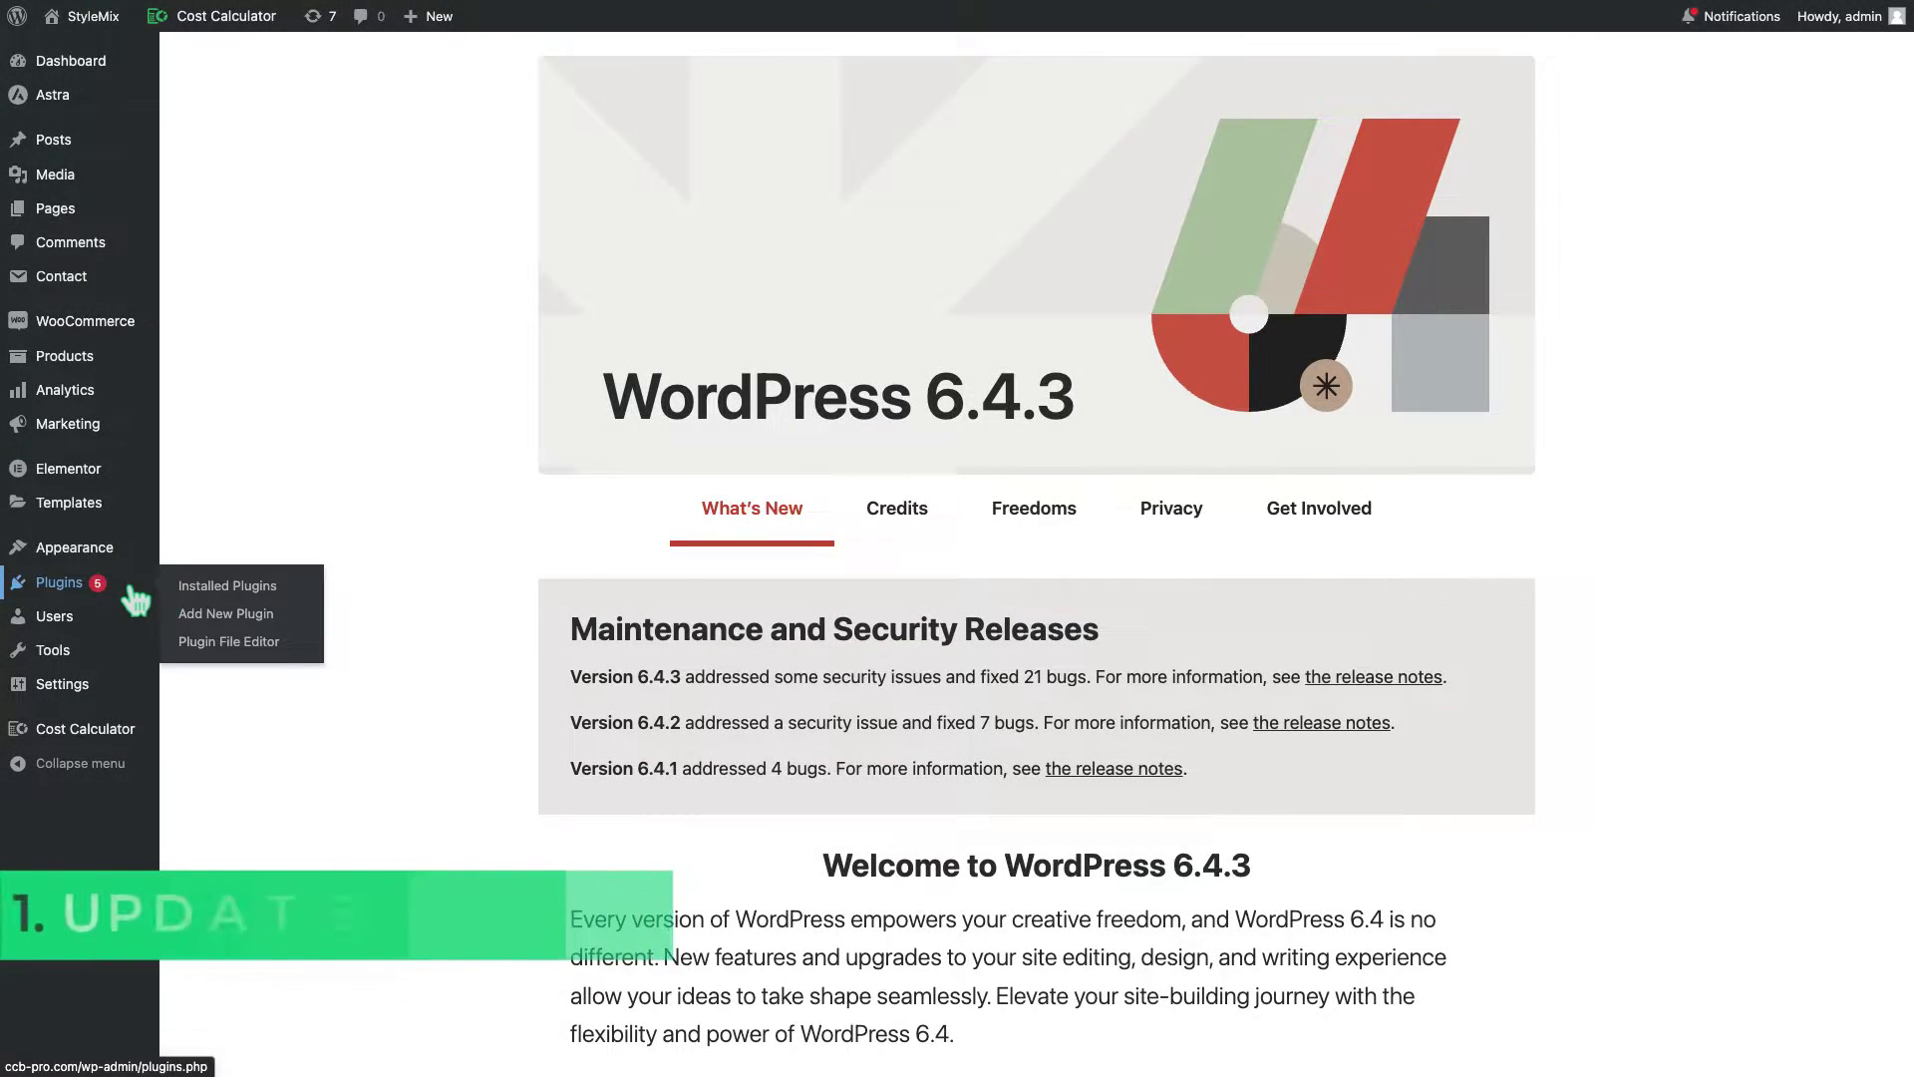
# - Bulk-update the installed plugins with pending updates, including Contact Form 7 and Cost Calculator Builder
pyautogui.click(136, 598)
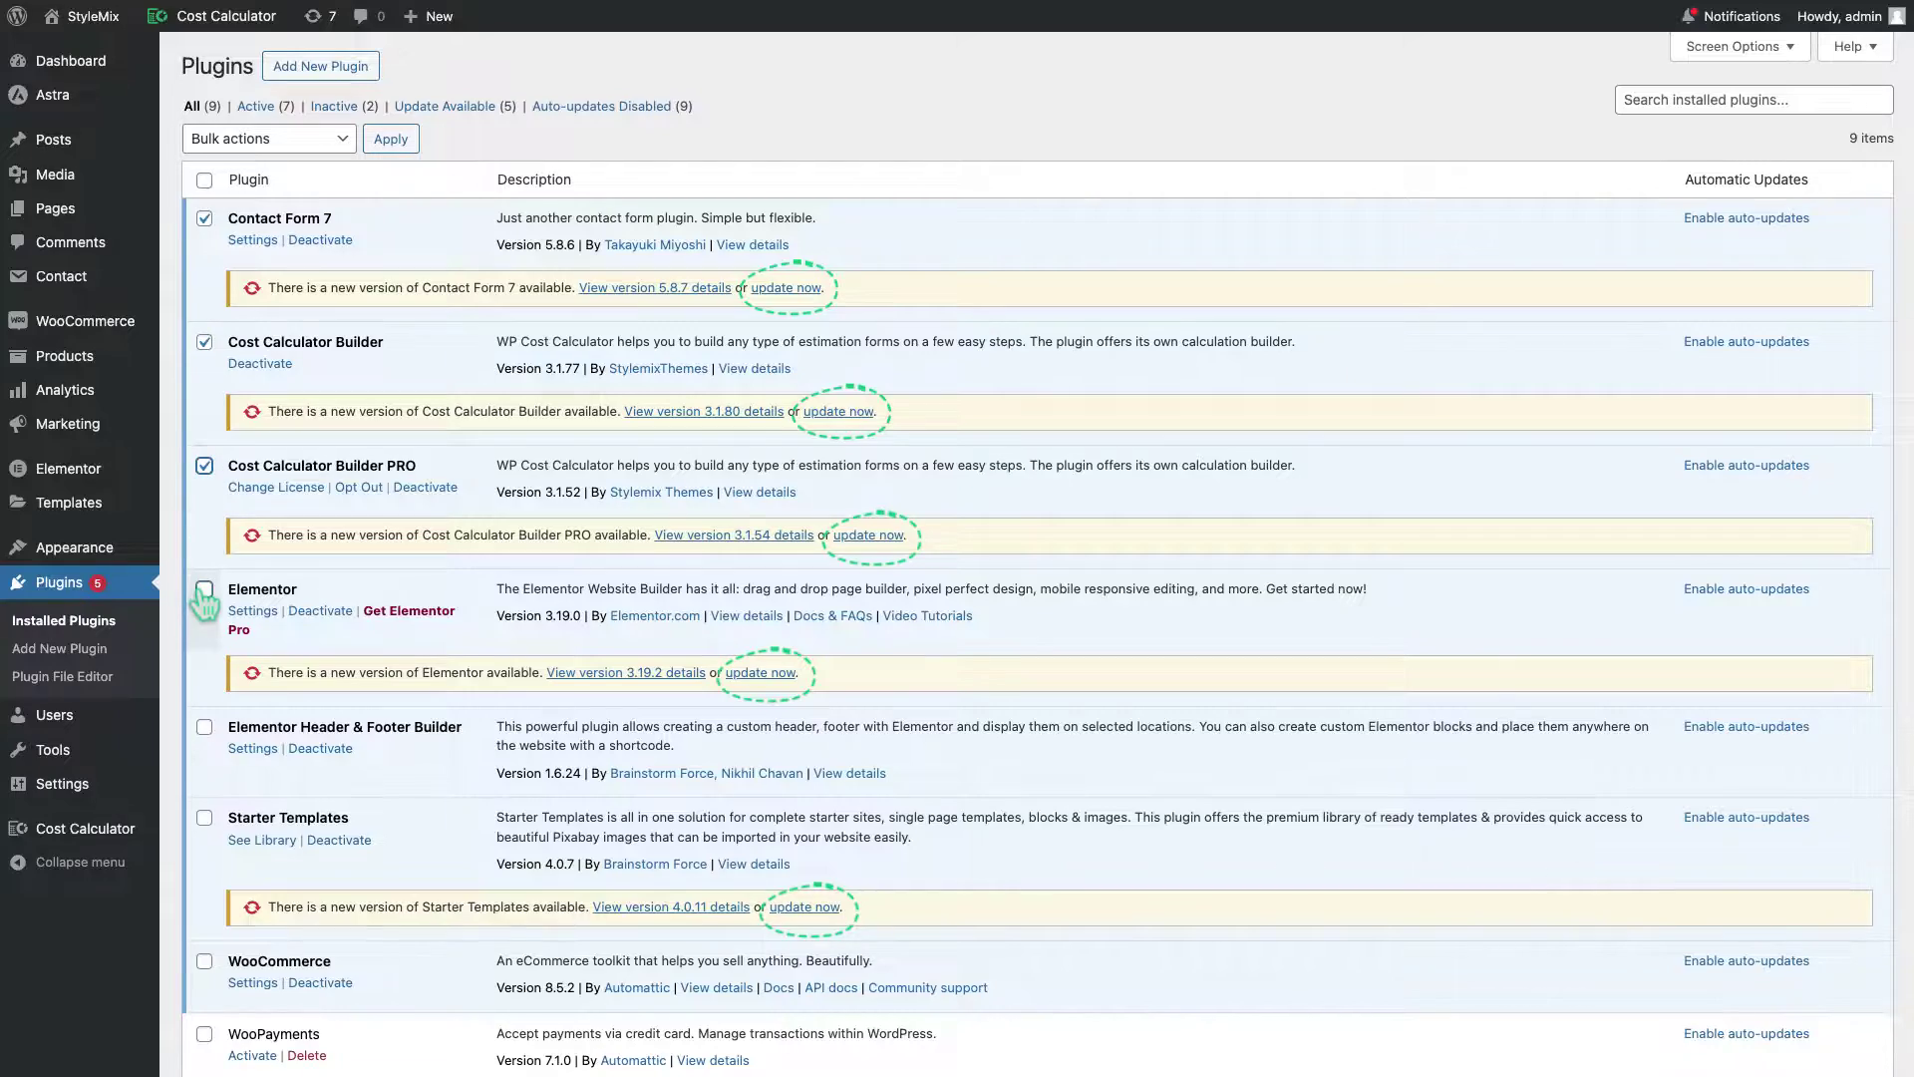
pyautogui.click(205, 818)
pyautogui.scroll(-3, 208, 821)
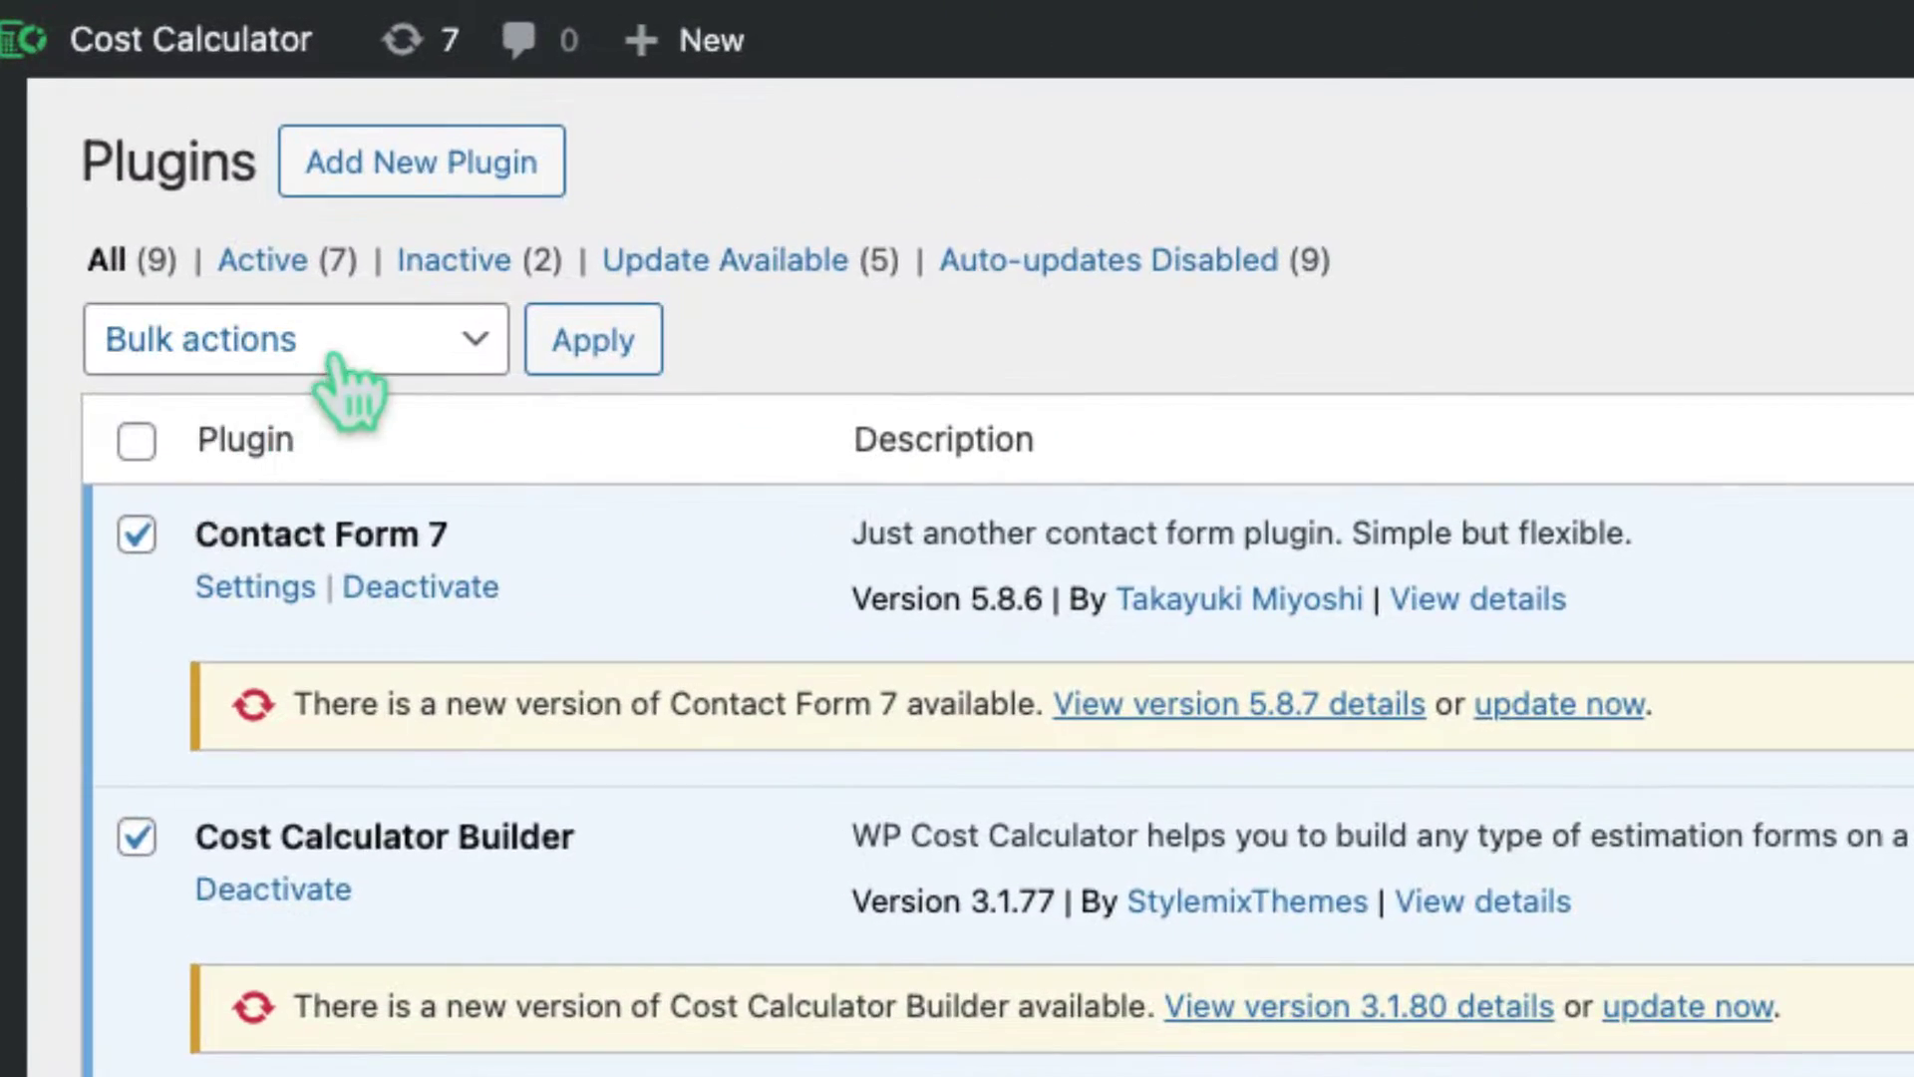
pyautogui.click(317, 236)
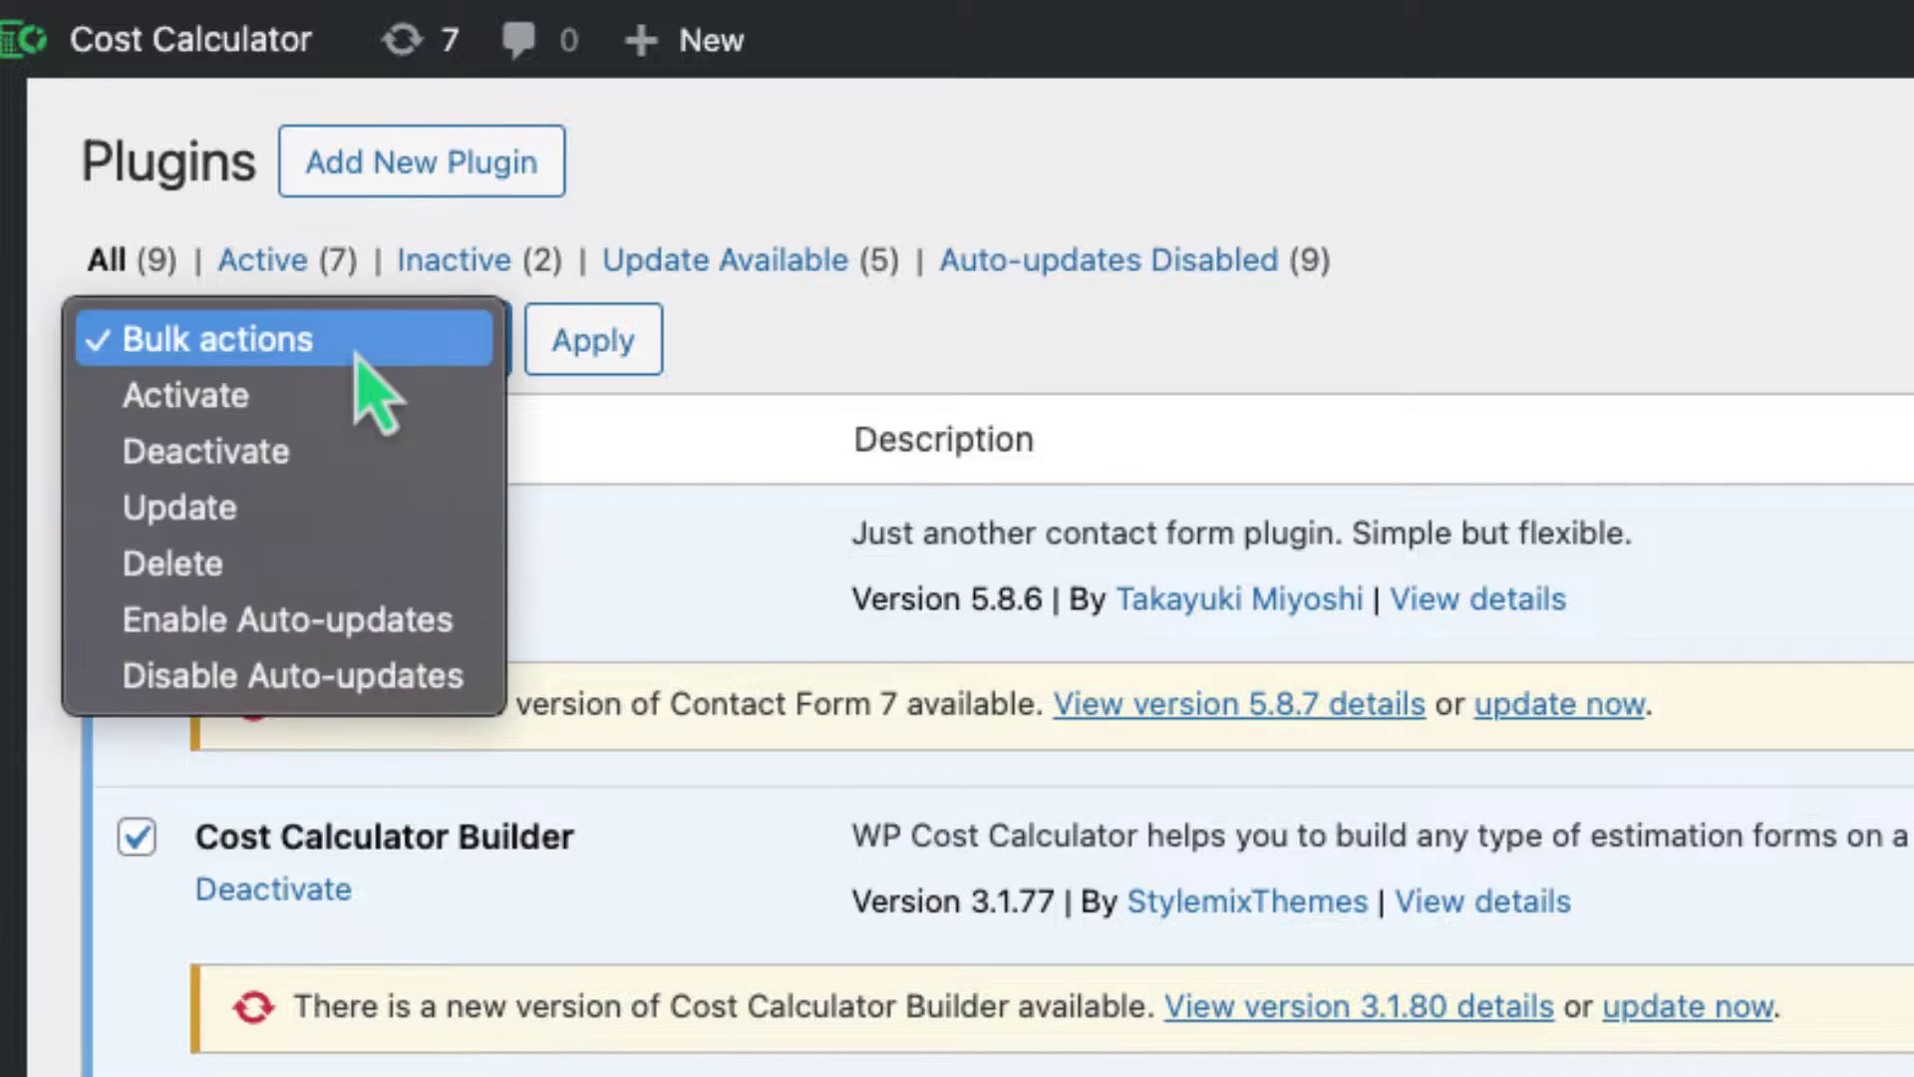
pyautogui.click(354, 509)
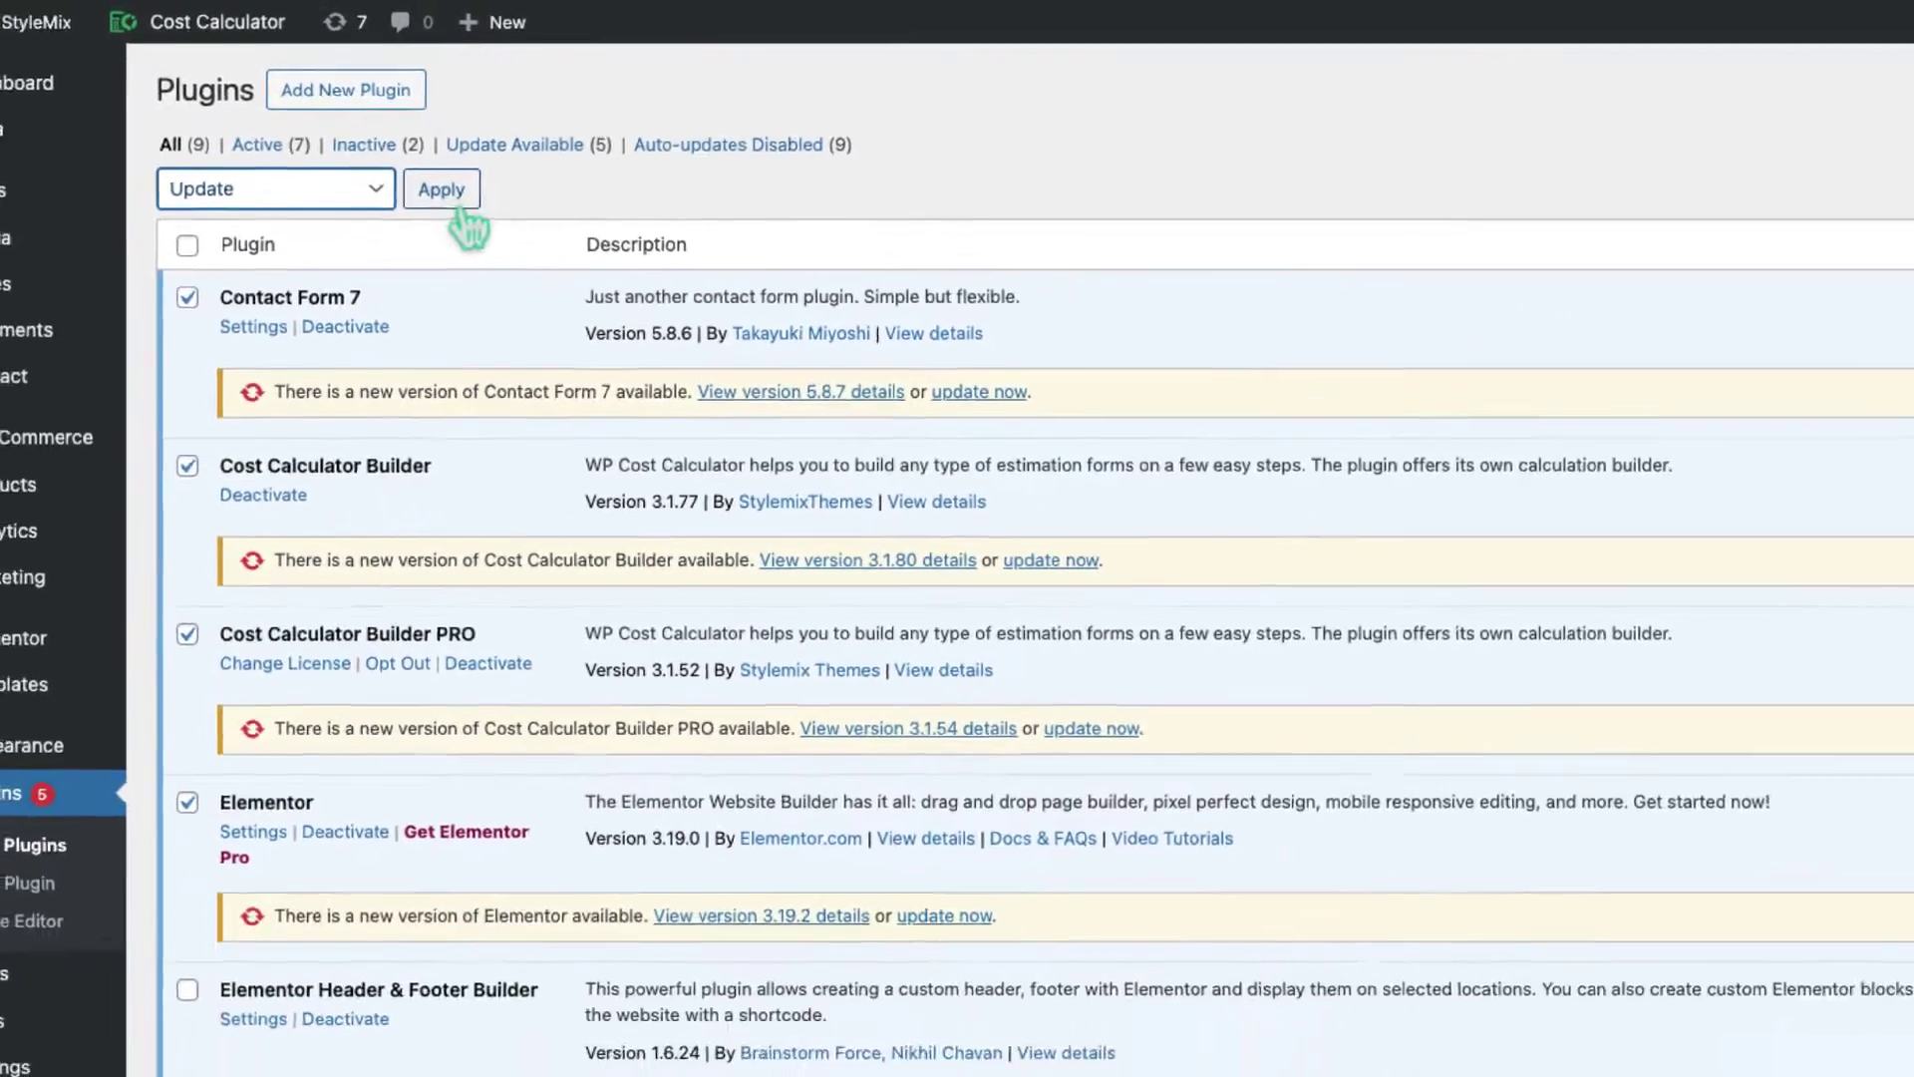
pyautogui.click(458, 204)
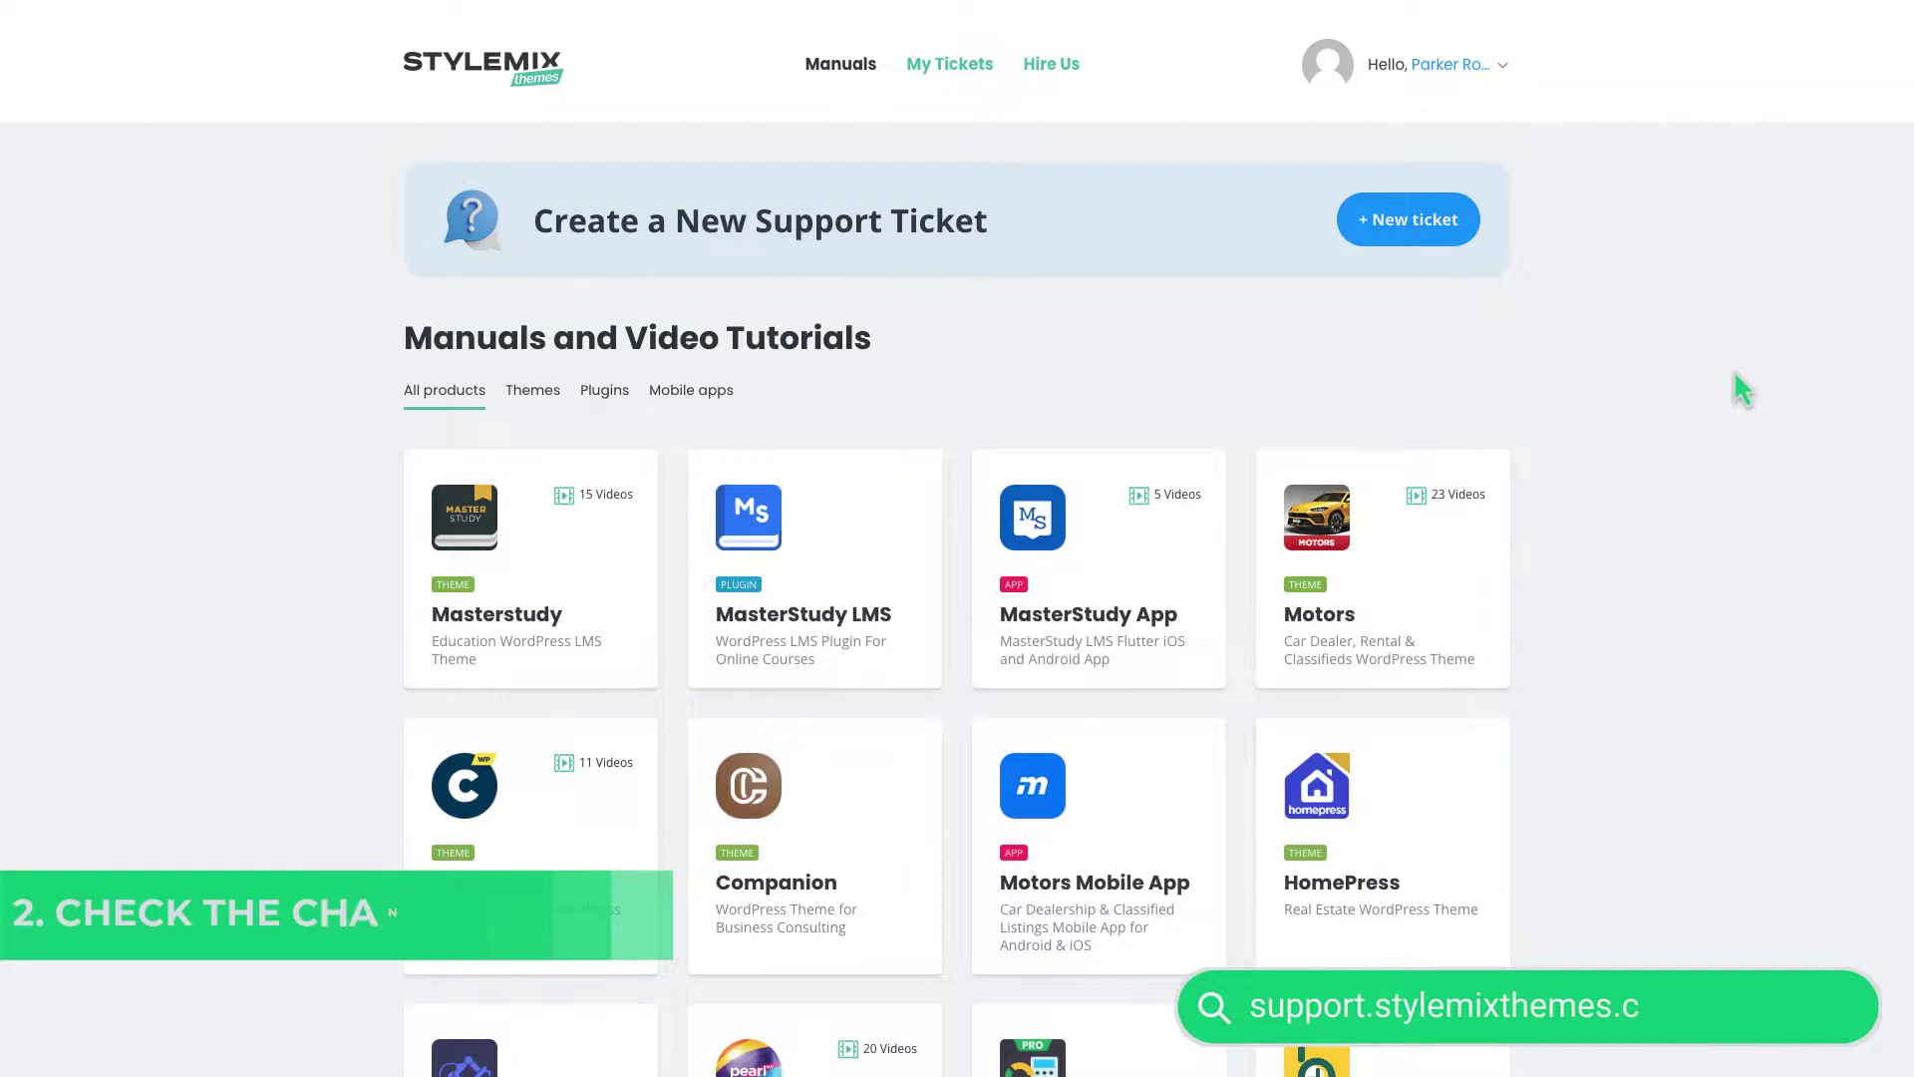
# - Open the Cost Calculator documentation and its Changelog (Pro Version) page
pyautogui.scroll(-2, 1740, 389)
pyautogui.scroll(-2, 1740, 389)
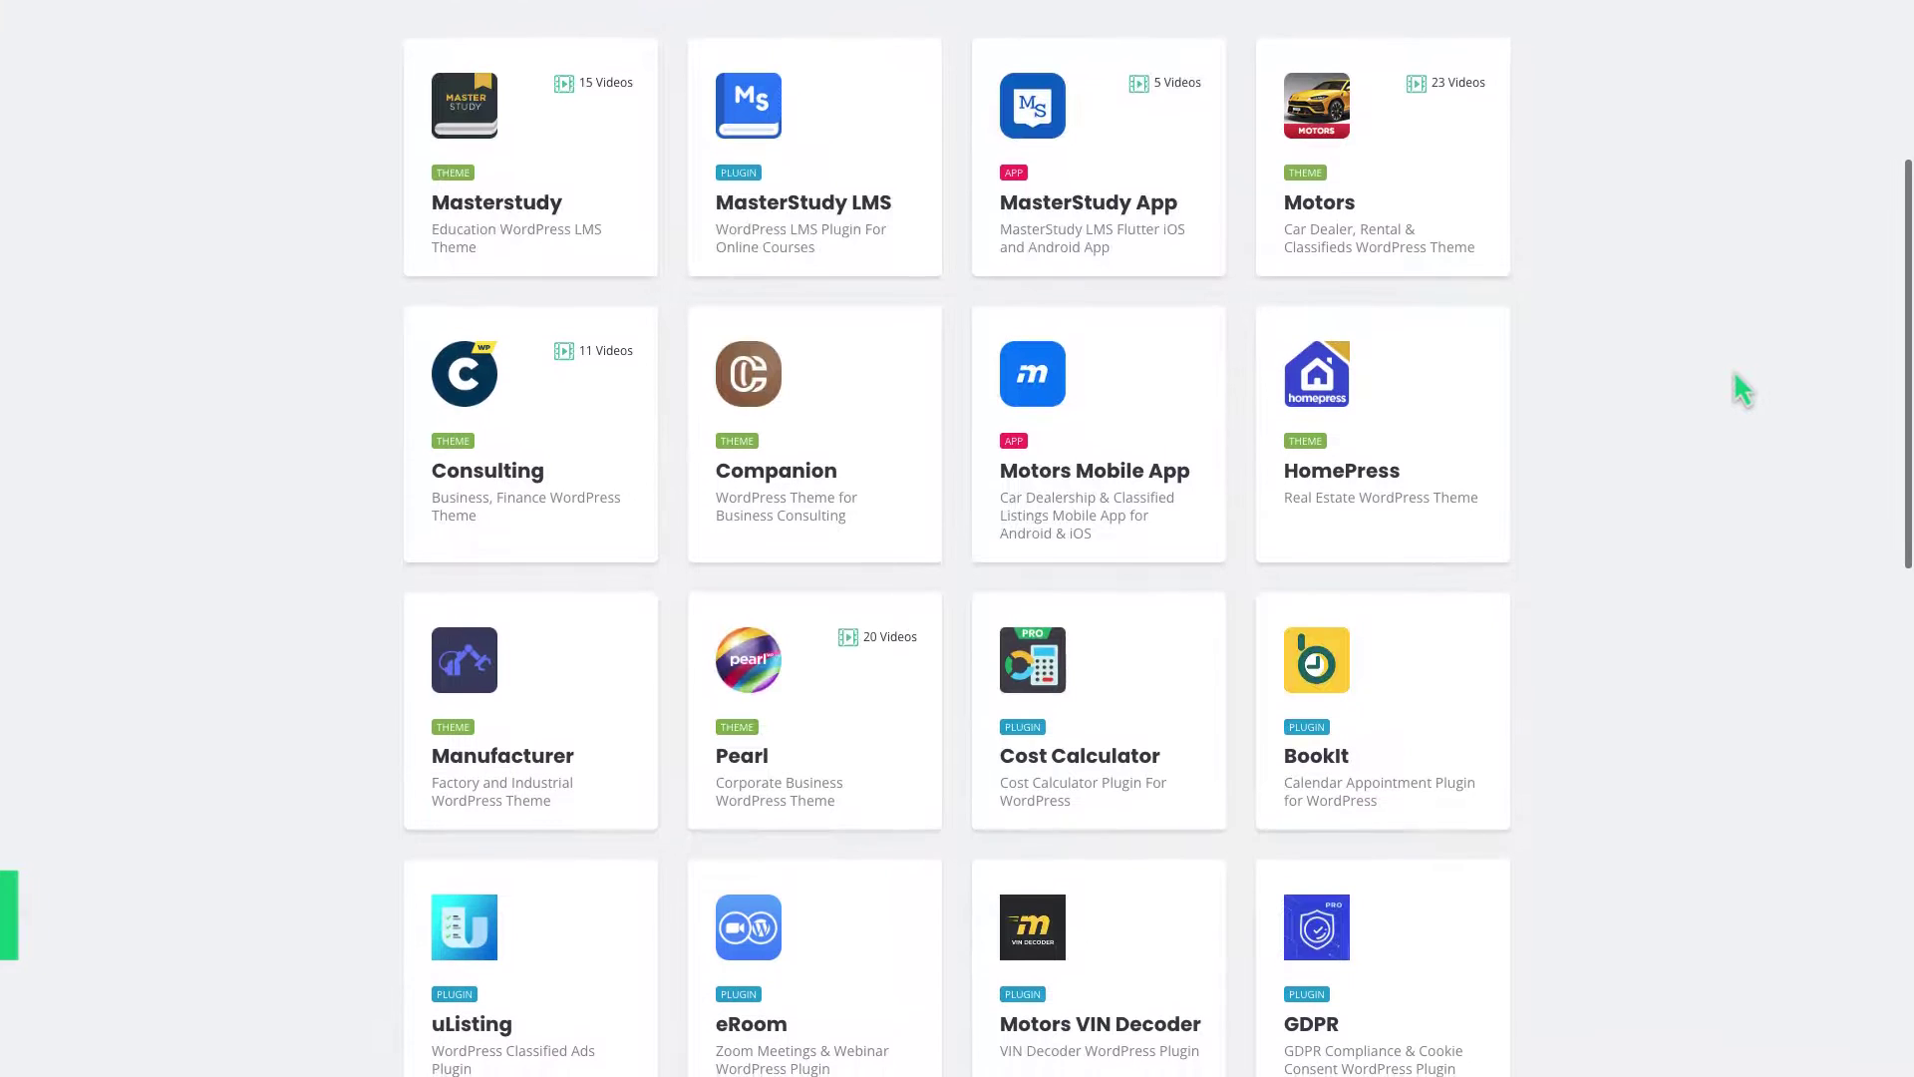
pyautogui.click(1189, 658)
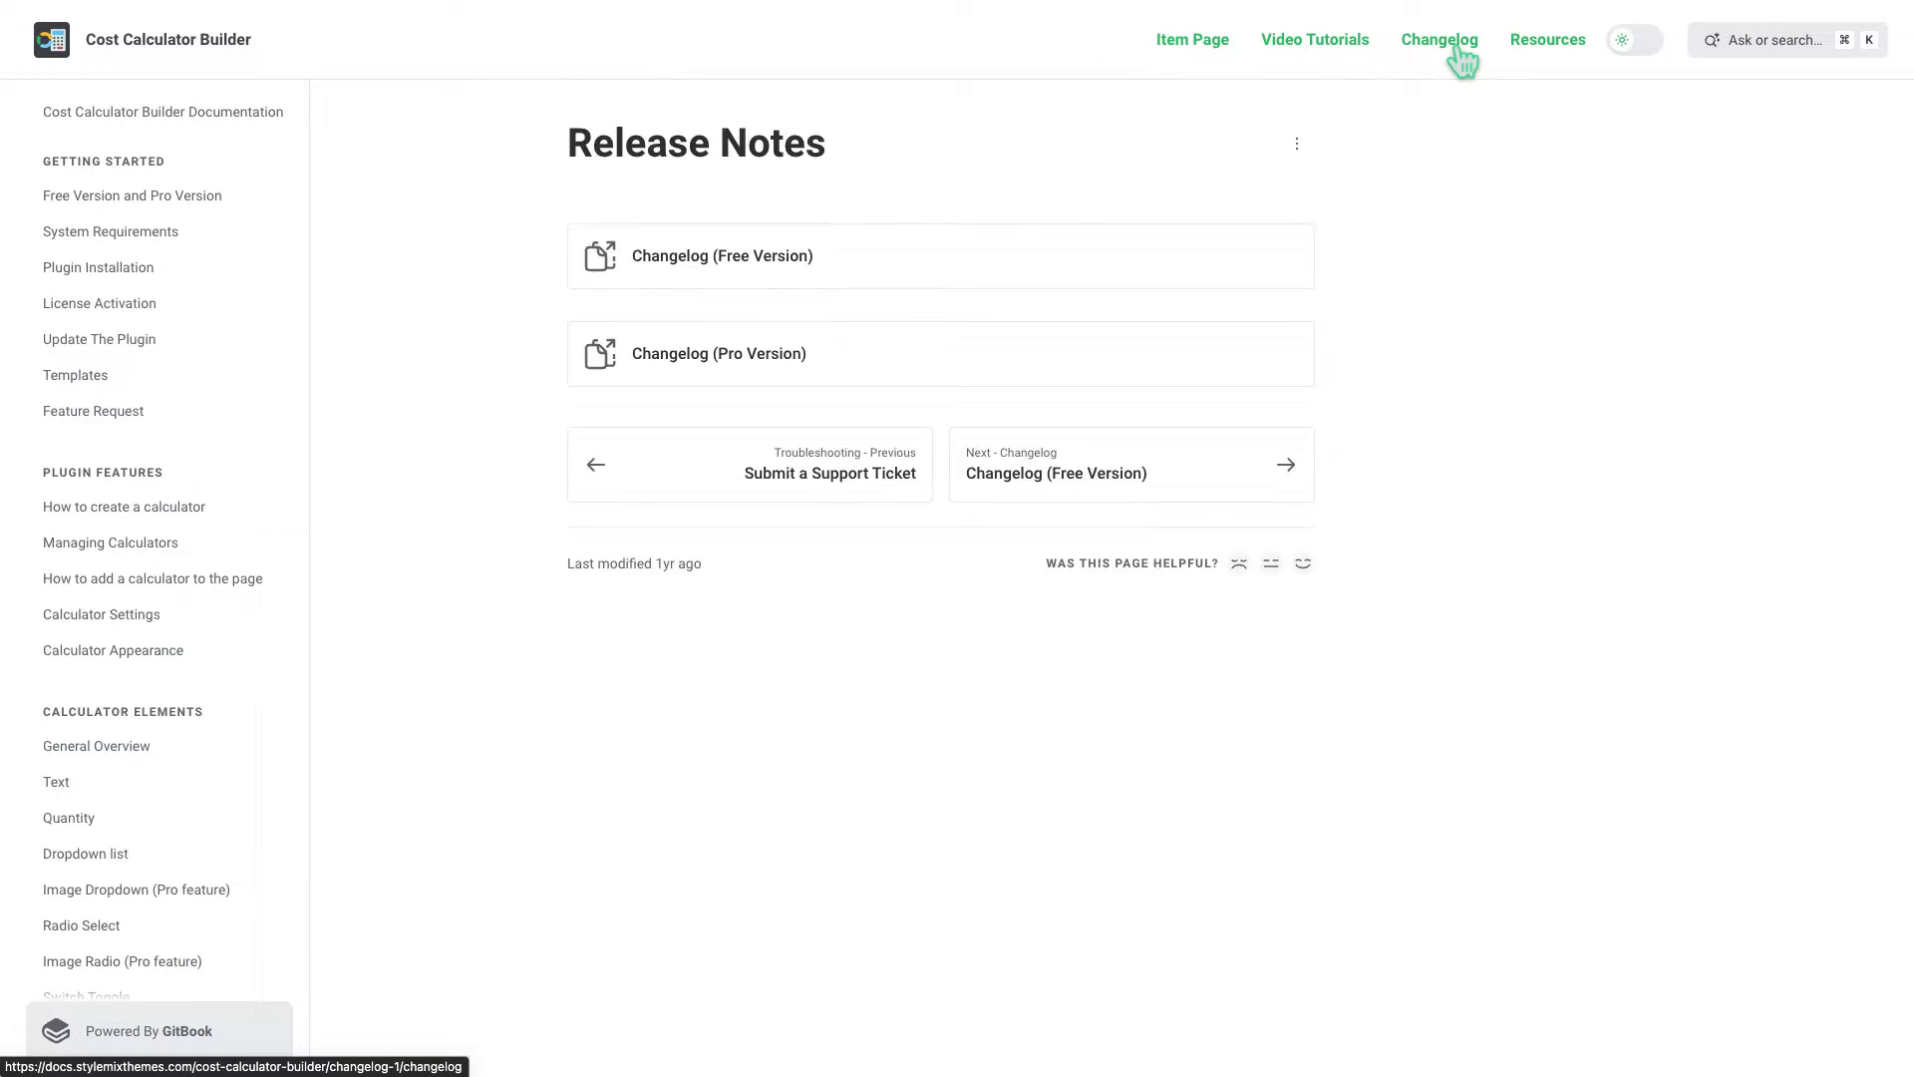
pyautogui.click(1163, 371)
# - Browse the 3.1.38, 3.1.36 and 3.1.45 release notes in the changelog
pyautogui.scroll(-2, 1165, 371)
pyautogui.scroll(-4, 1168, 385)
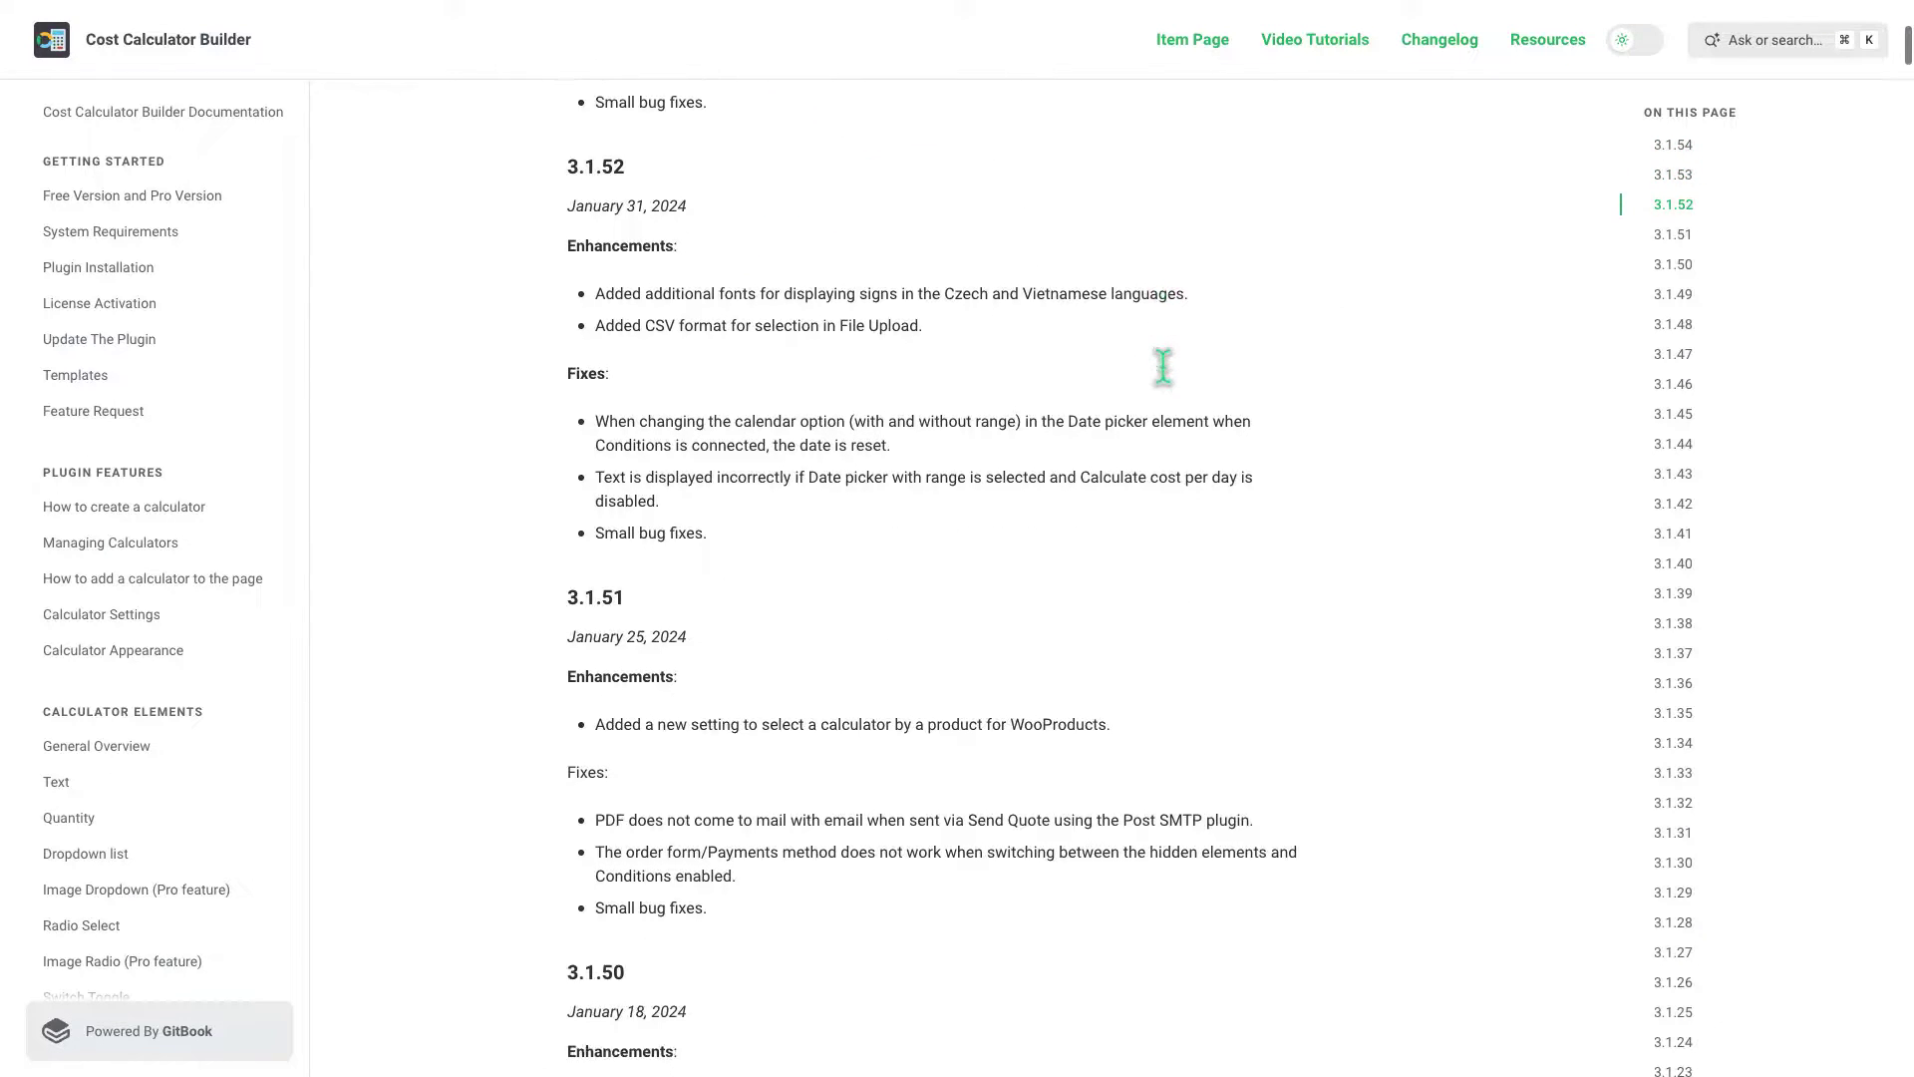
pyautogui.scroll(-4, 1168, 385)
pyautogui.scroll(-1, 1169, 385)
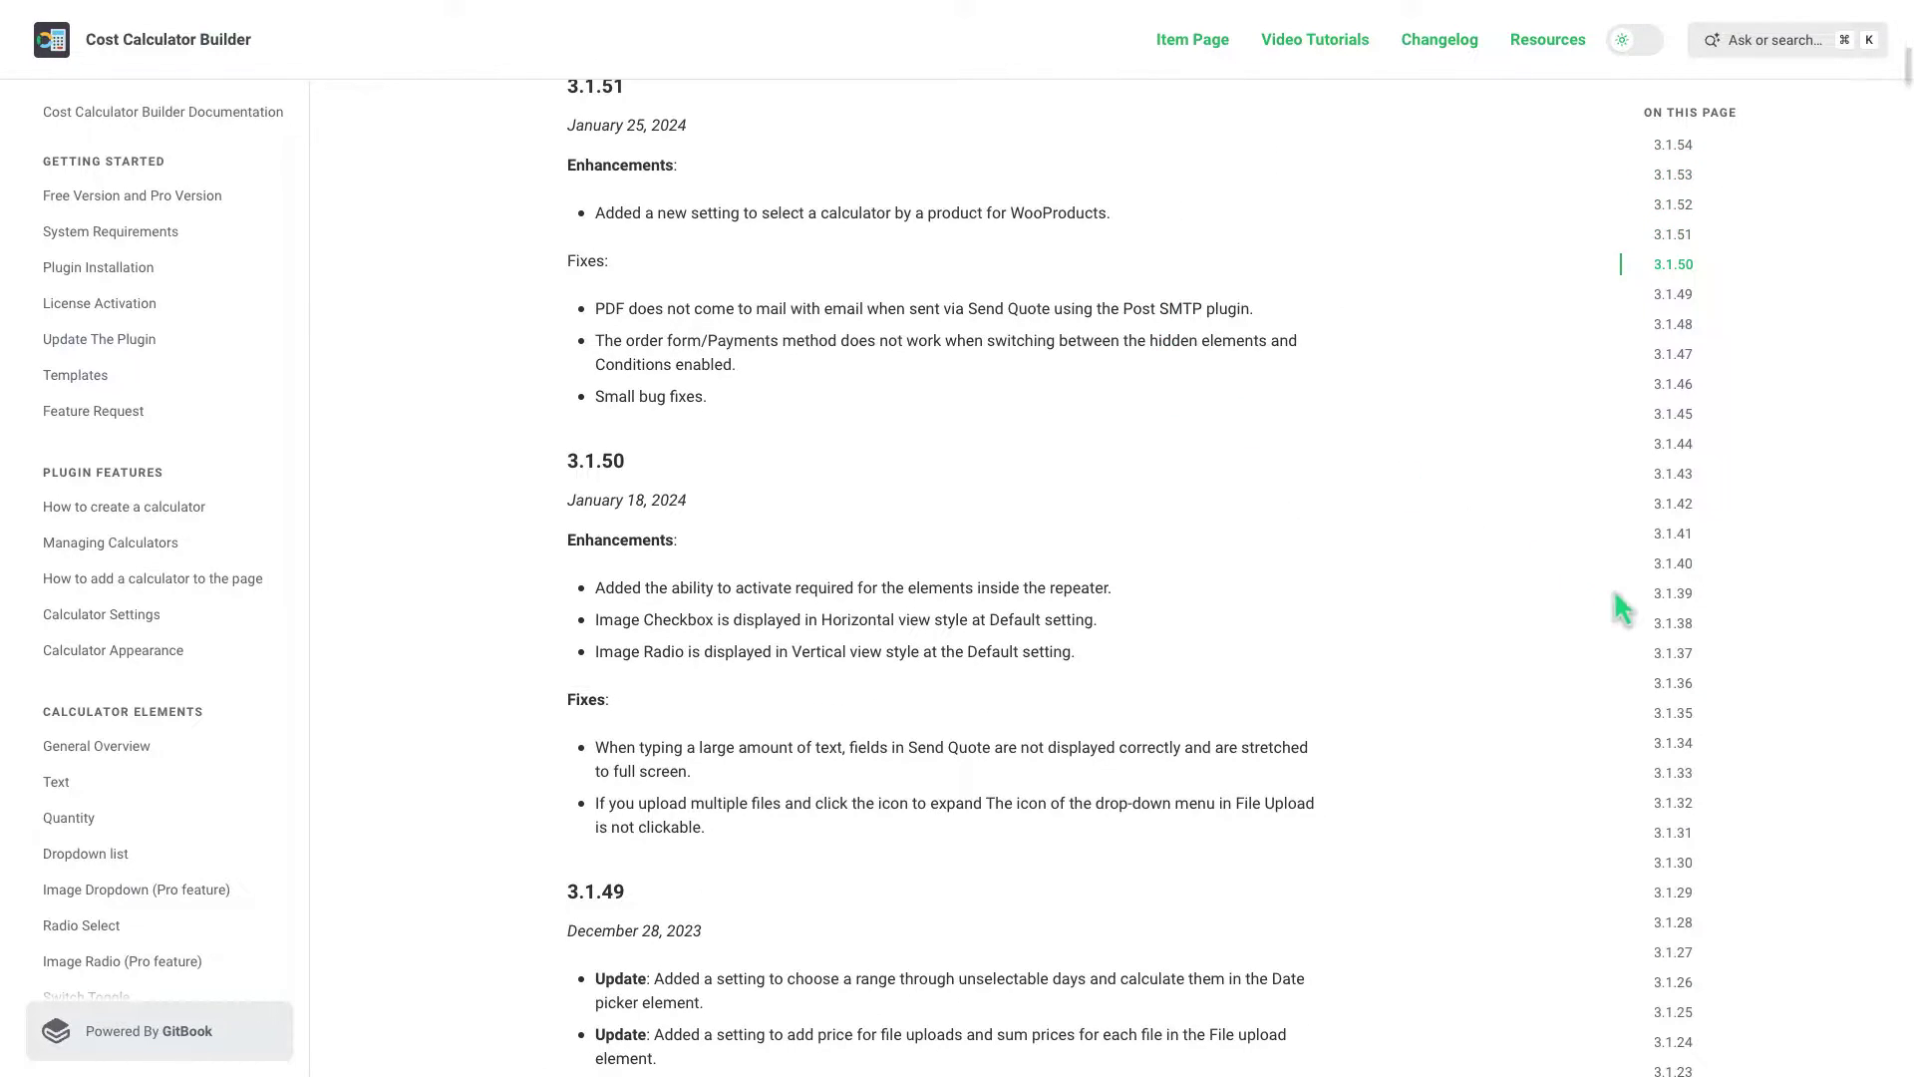
pyautogui.click(1673, 626)
pyautogui.click(1674, 690)
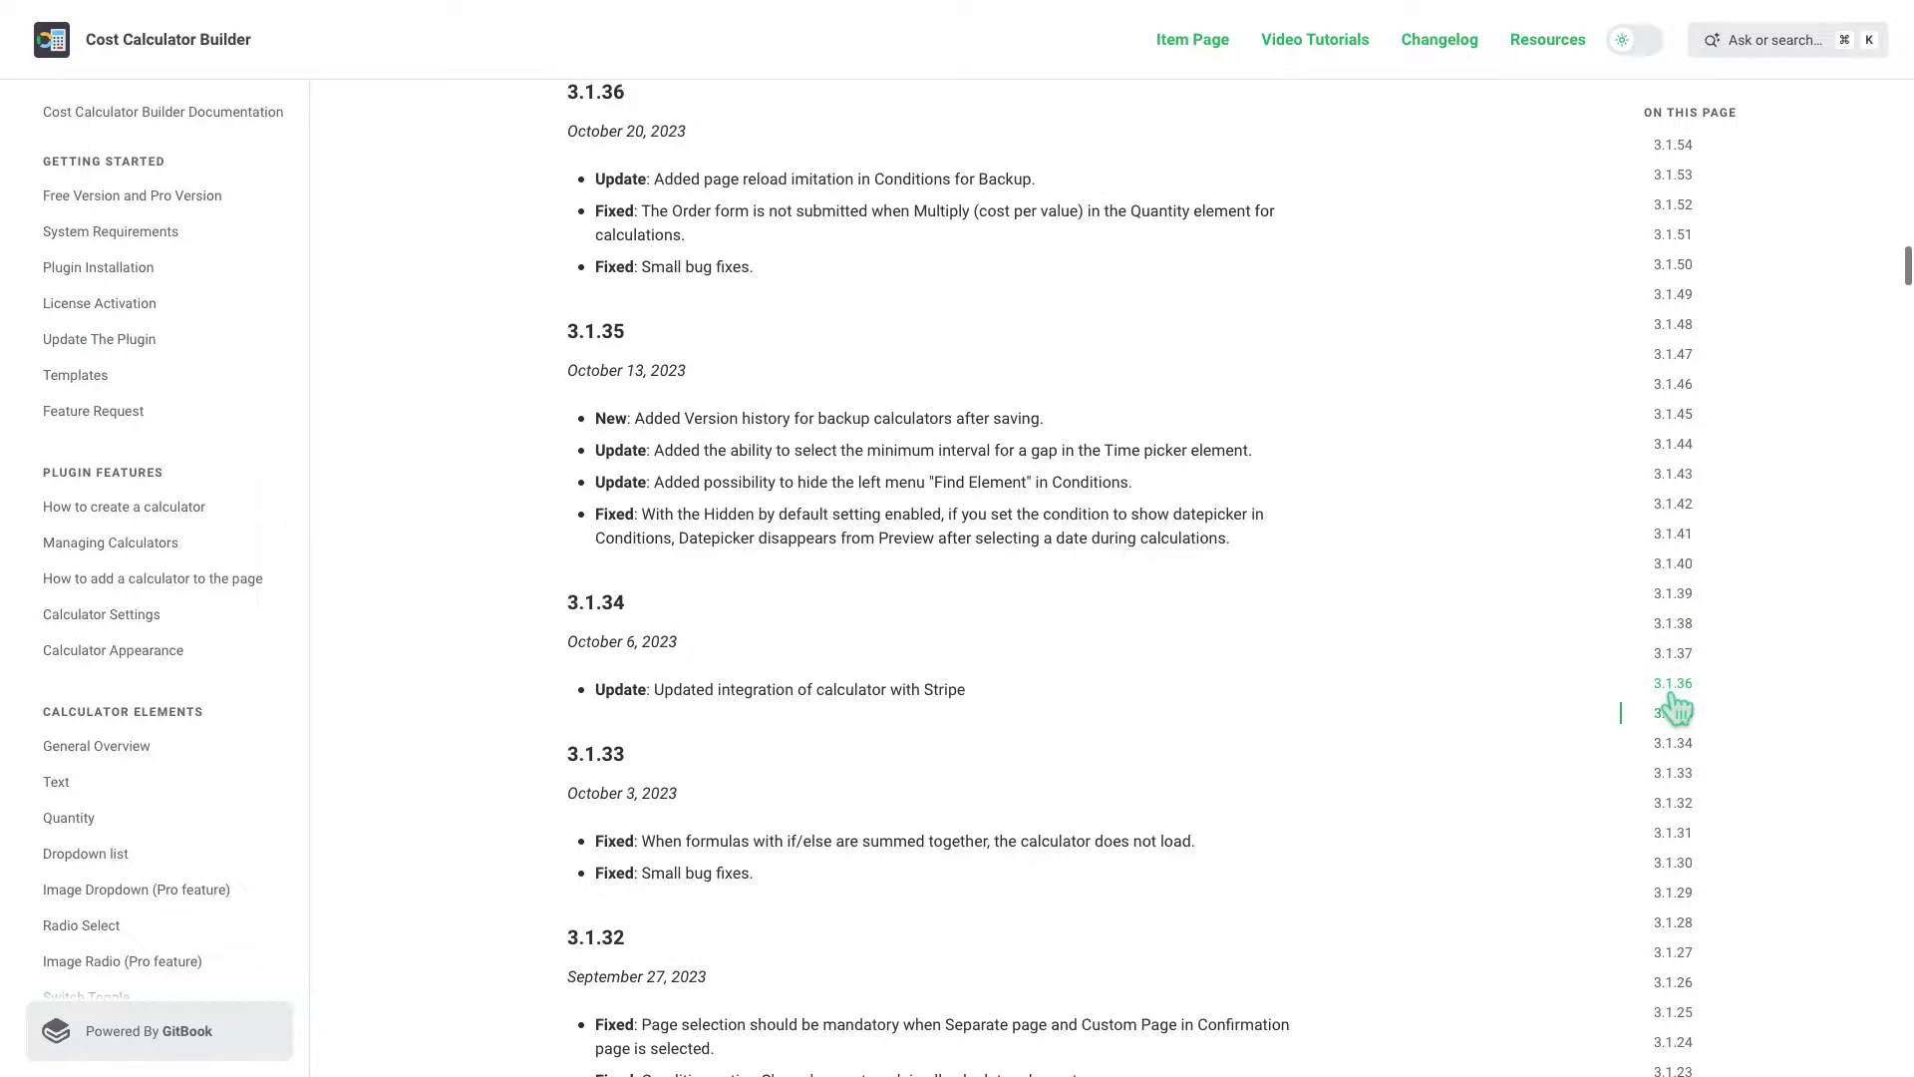
pyautogui.click(1675, 415)
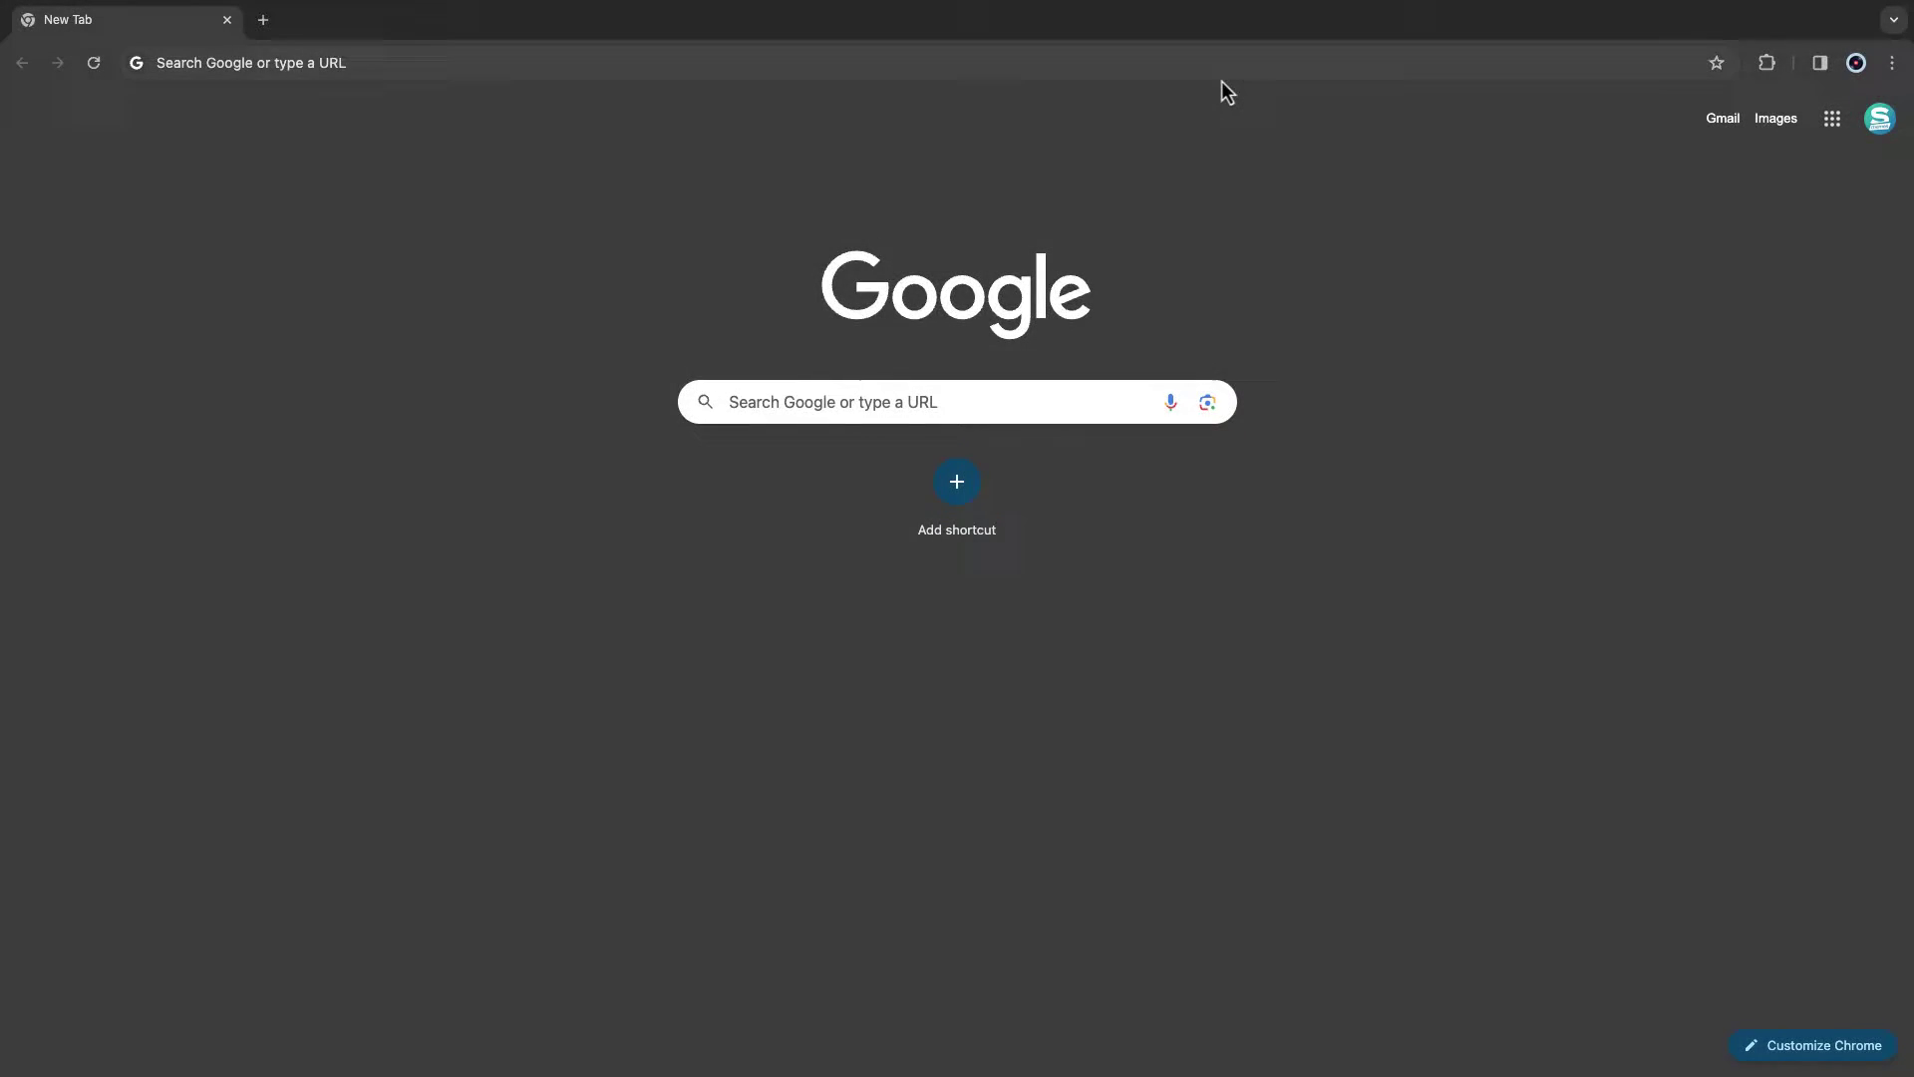
# - Load docs.stylemixthemes.com/cost-calculator-builder and open the Image Checkbox (Pro feature) article
pyautogui.click(1238, 82)
pyautogui.write('docs.stylemixthemes.com')
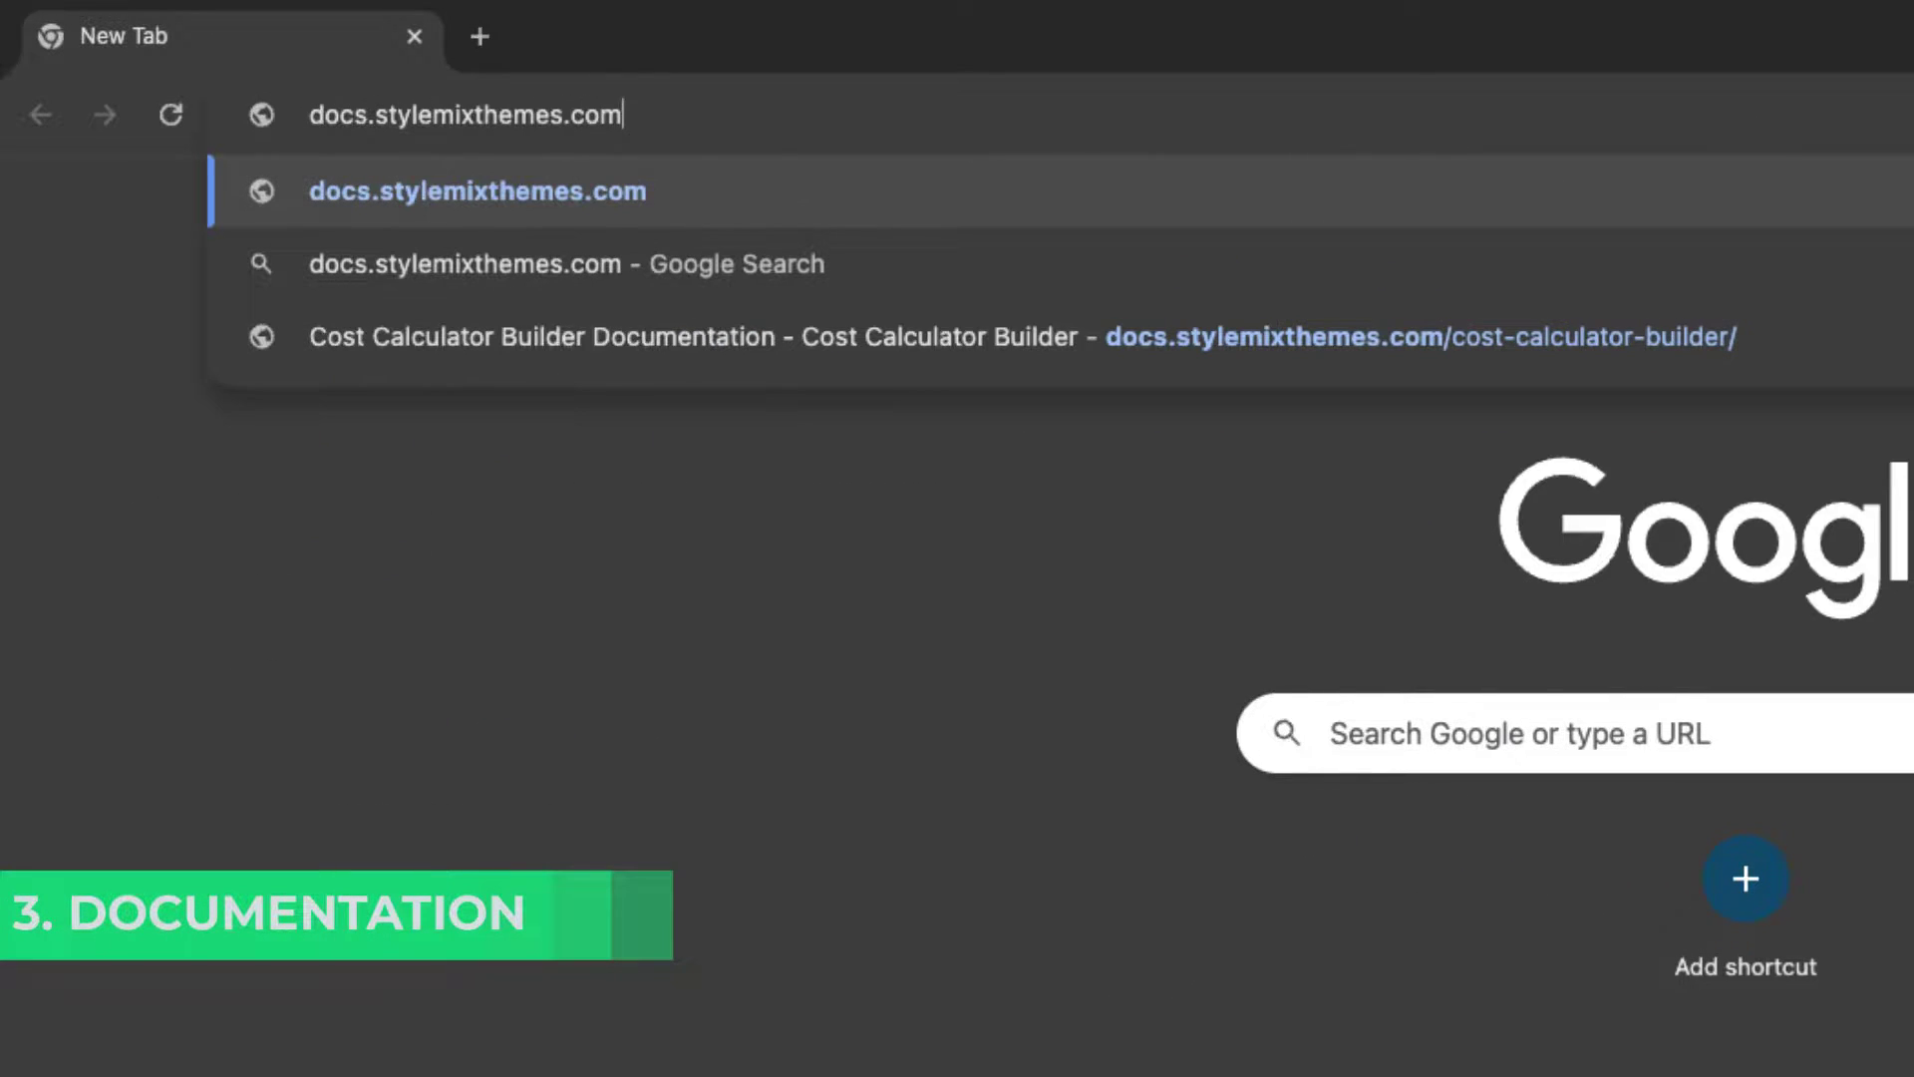
pyautogui.write('/cost-calculator-b')
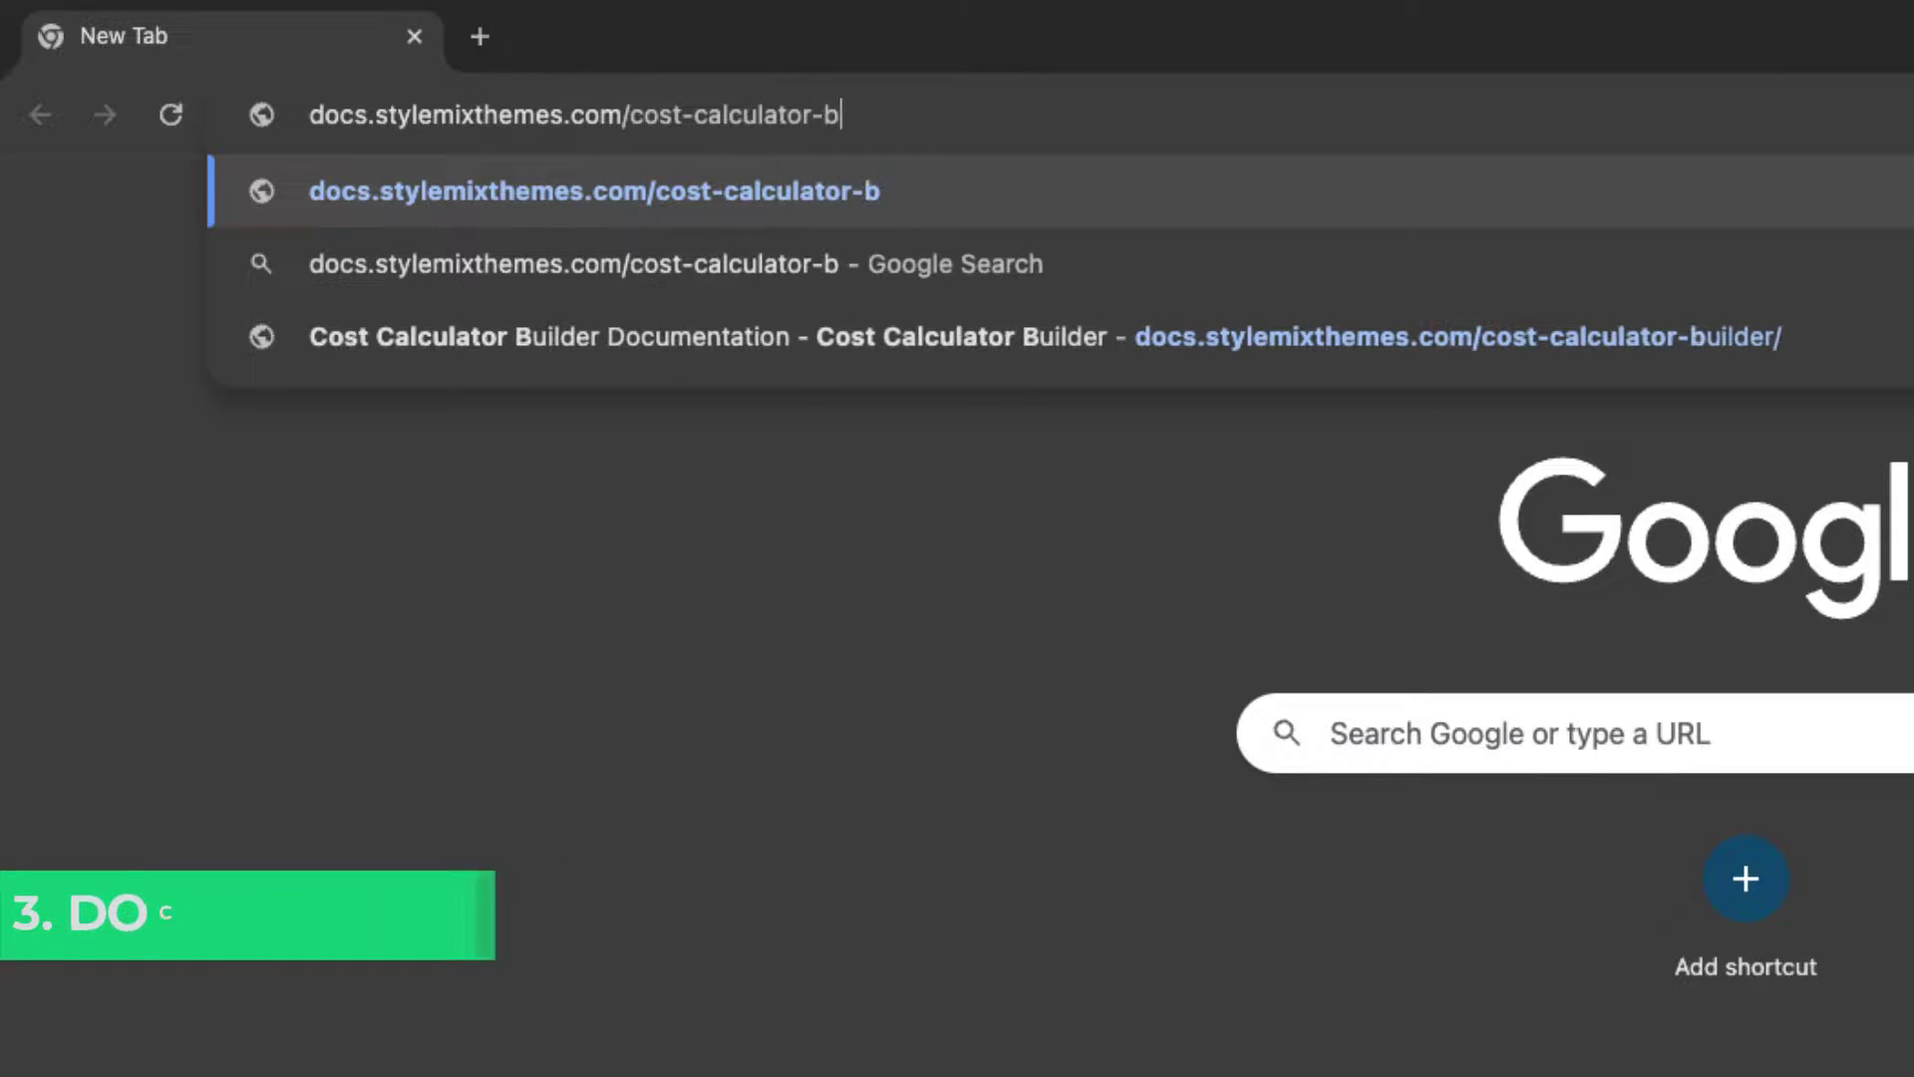
pyautogui.write('uilder')
pyautogui.press('Return')
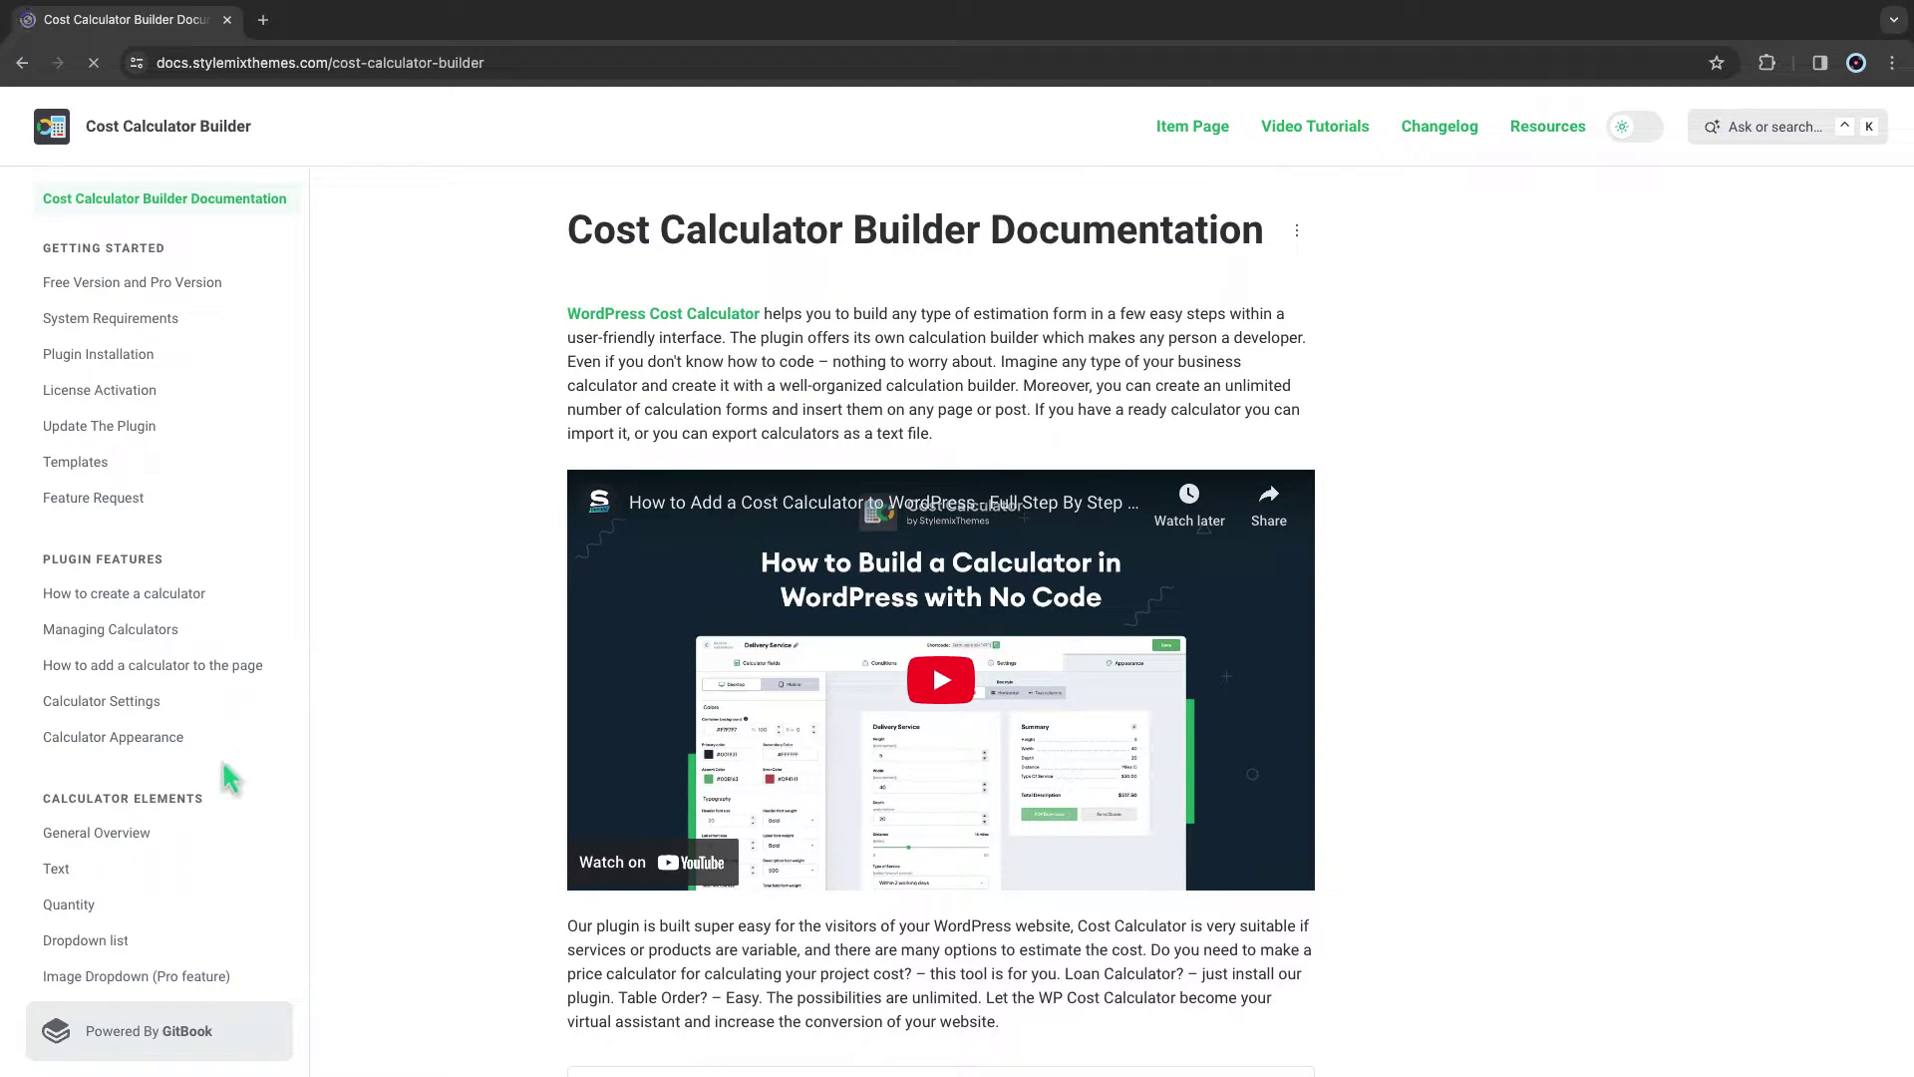
pyautogui.scroll(-3, 222, 757)
pyautogui.scroll(-3, 221, 758)
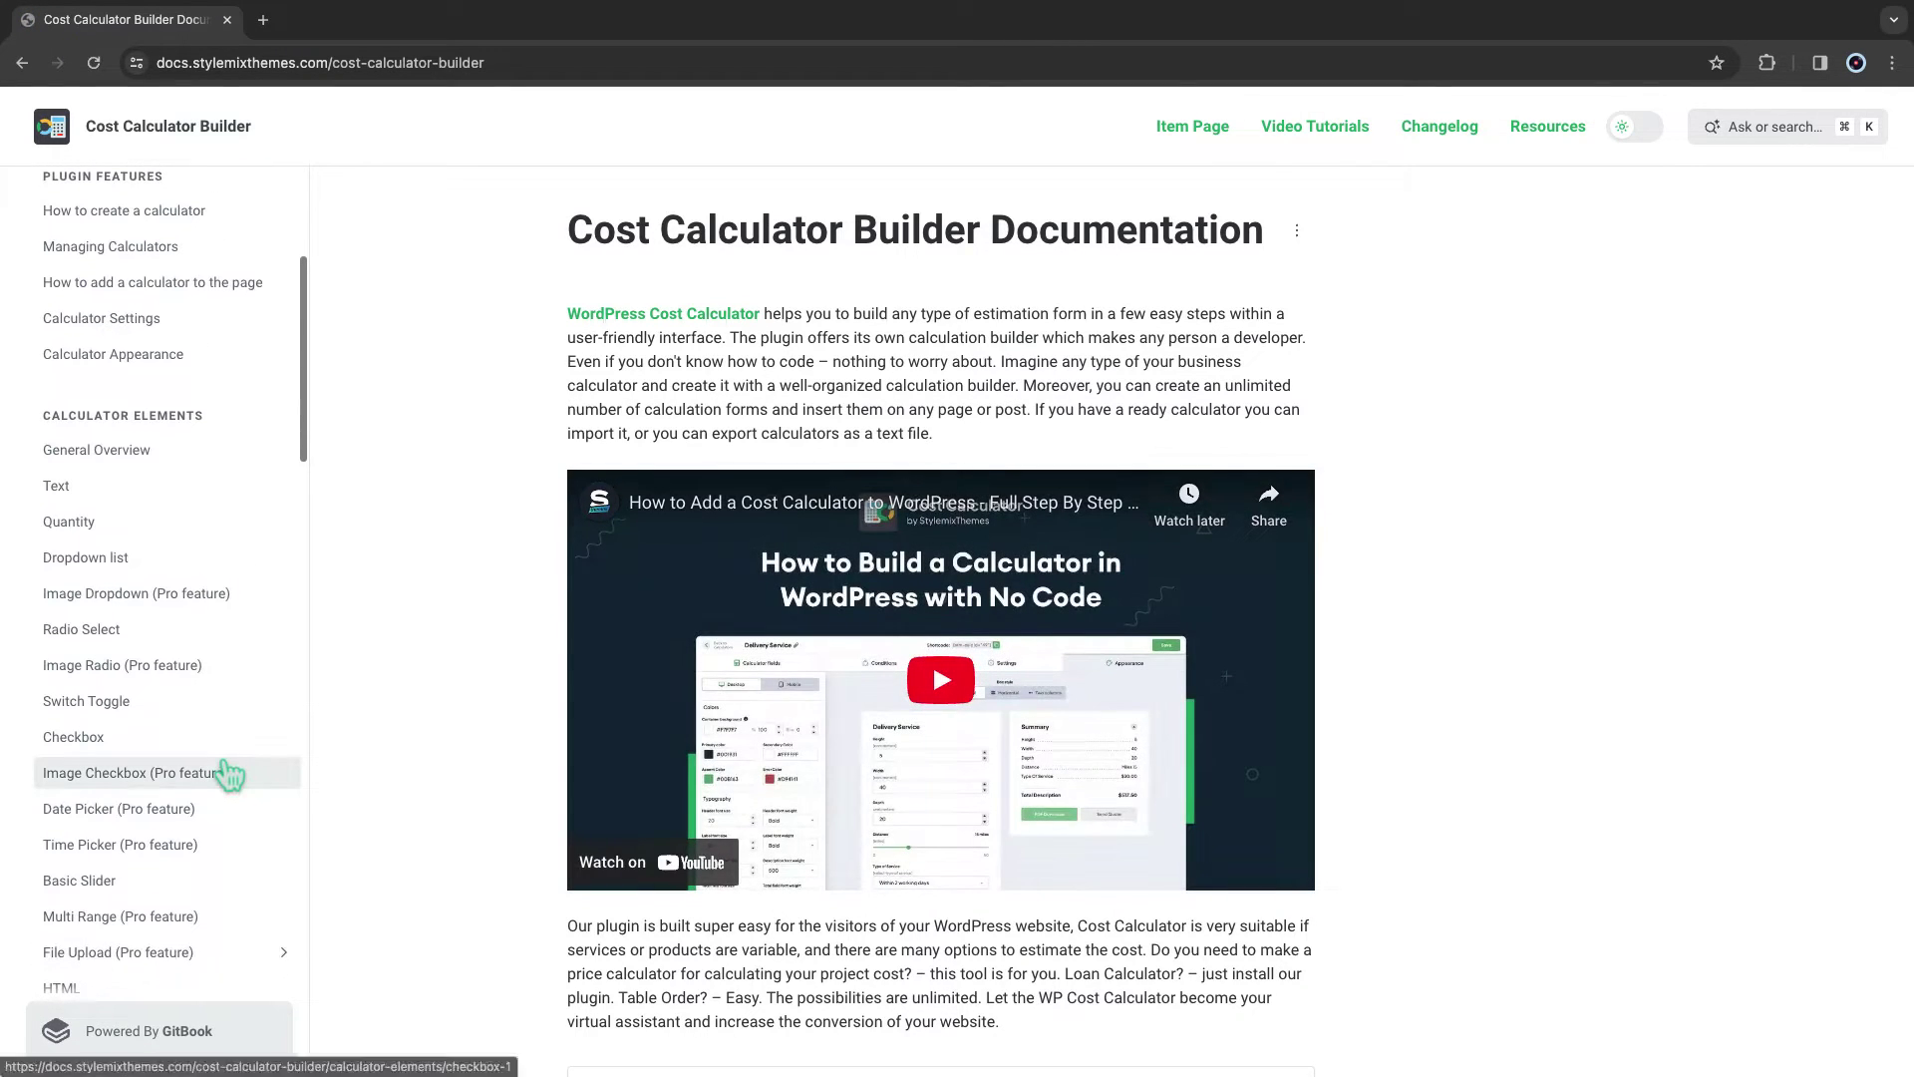
pyautogui.scroll(-1, 230, 774)
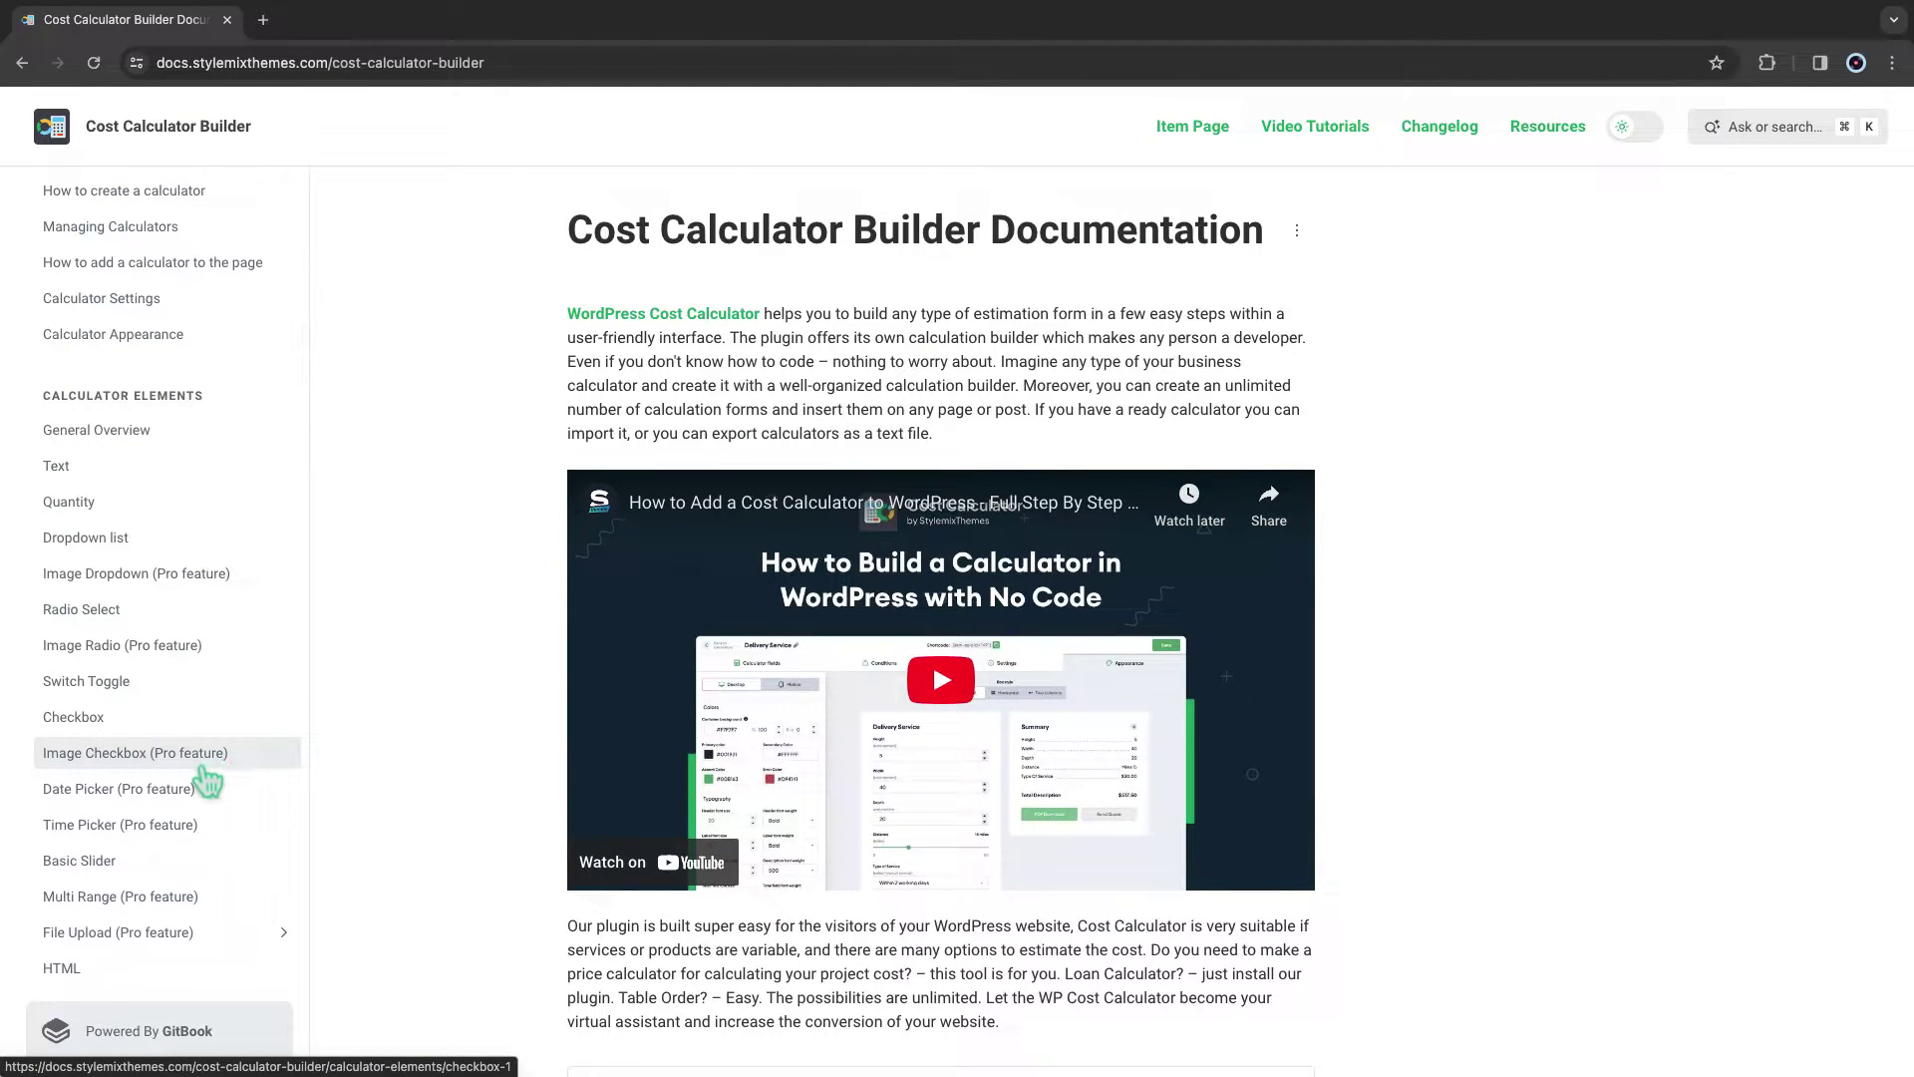
pyautogui.click(205, 771)
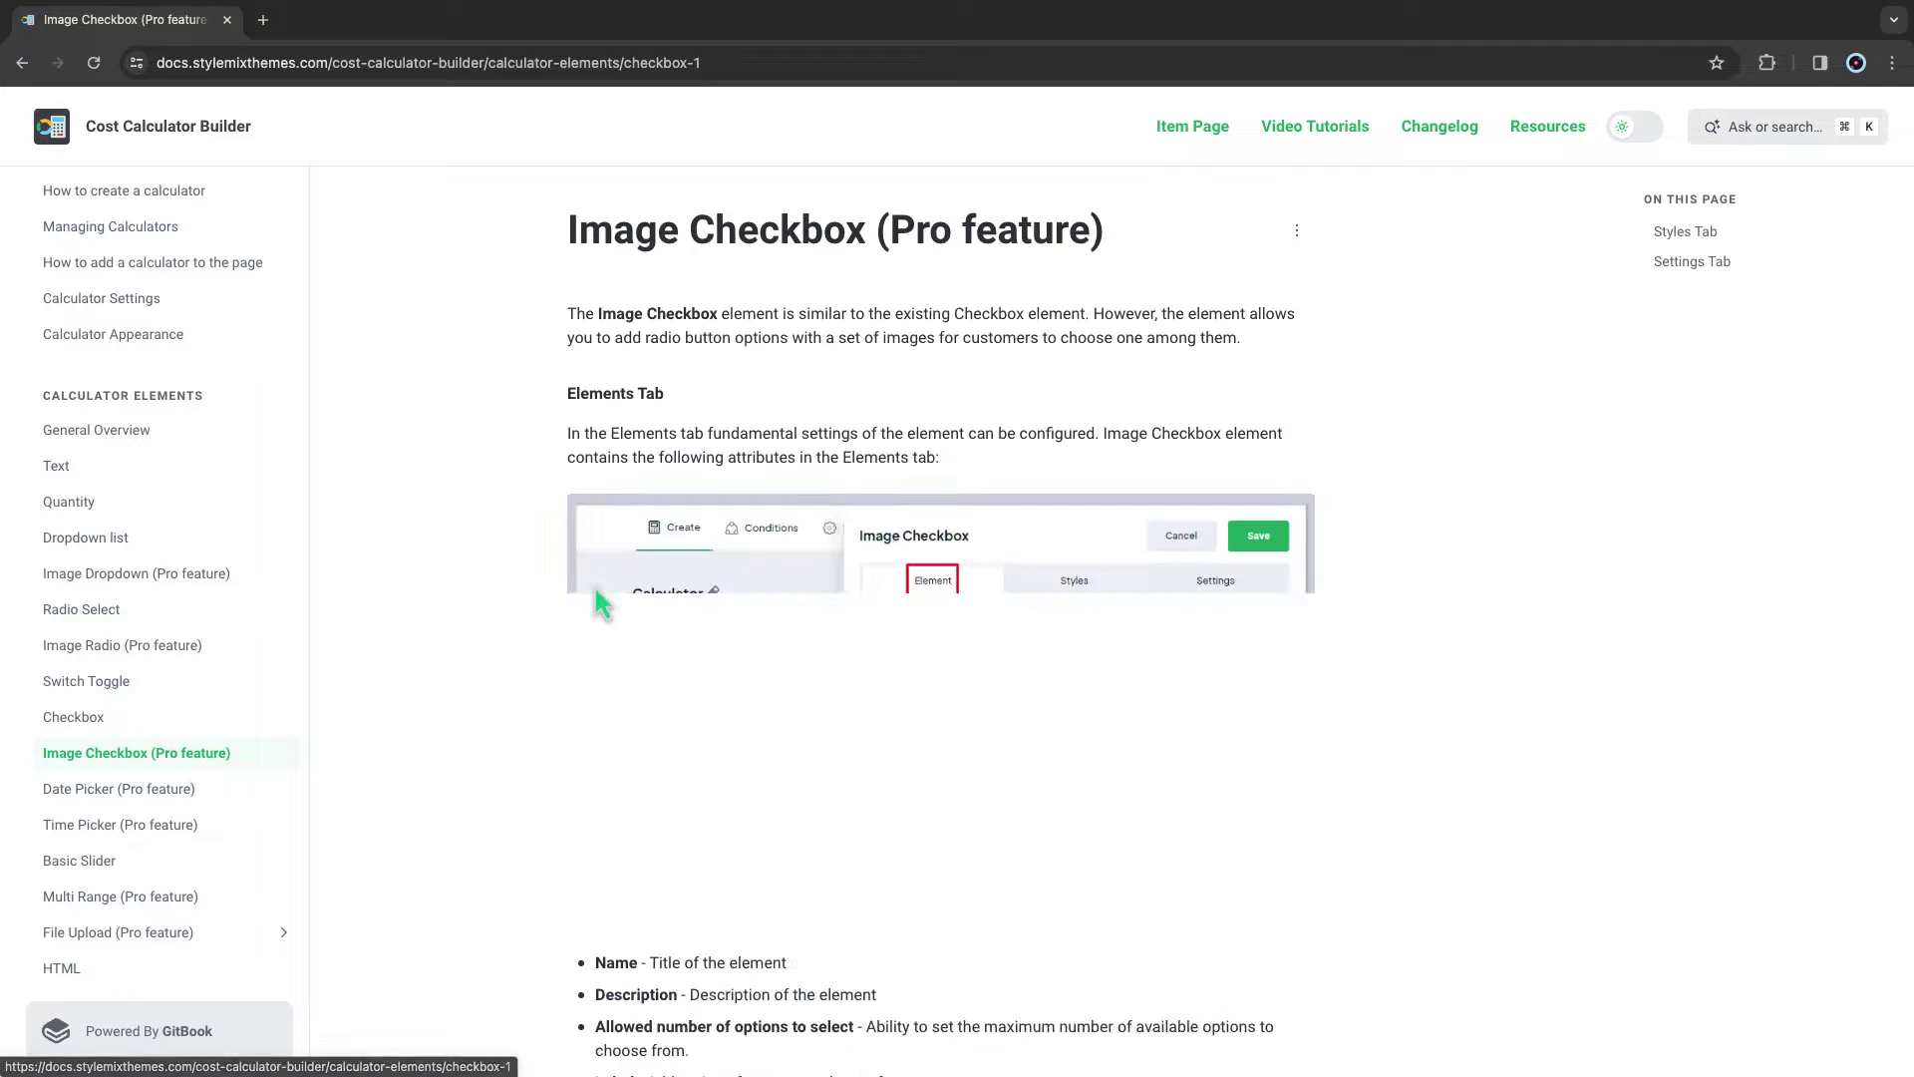
# - Preview the Default Horizontal, Box with icon Vertical and Box with icon Horizontal styles
pyautogui.scroll(-3, 602, 603)
pyautogui.scroll(-1, 602, 604)
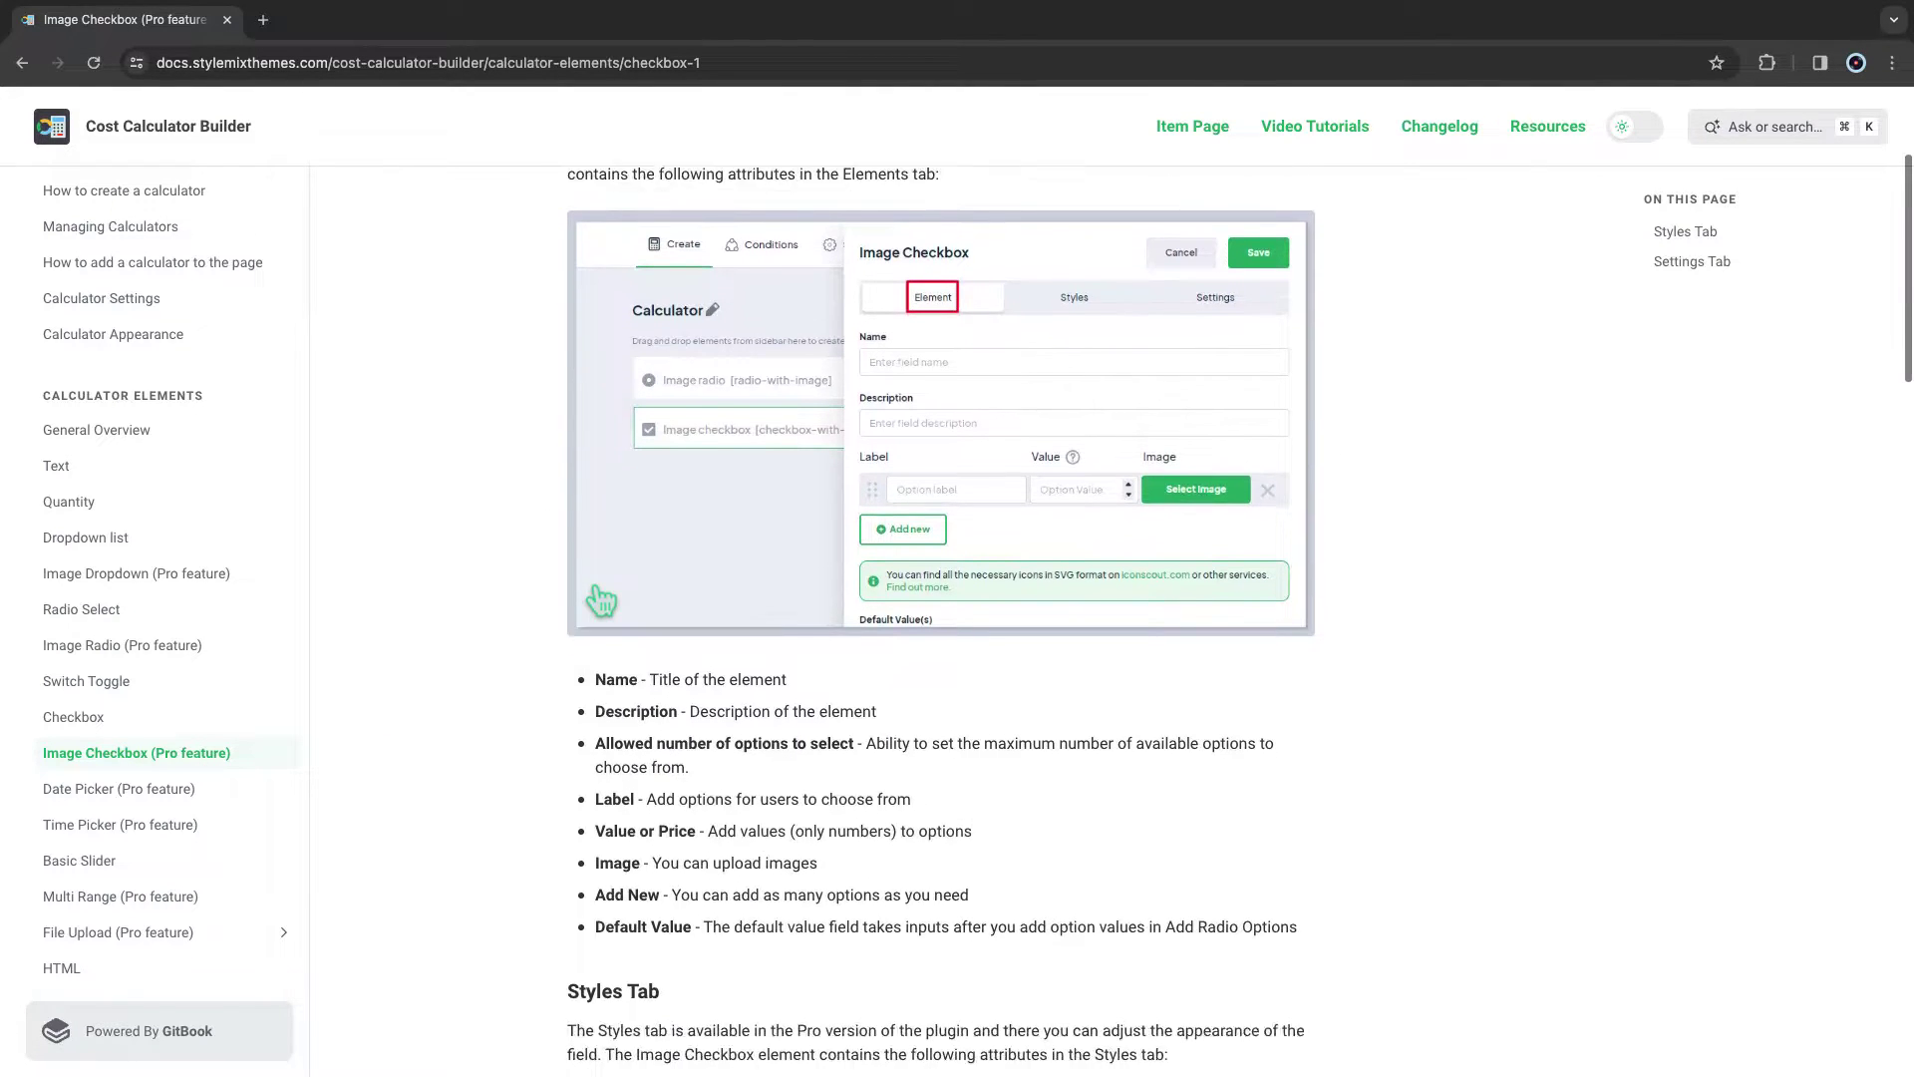
pyautogui.scroll(-2, 603, 603)
pyautogui.scroll(-1, 603, 603)
pyautogui.scroll(-1, 602, 603)
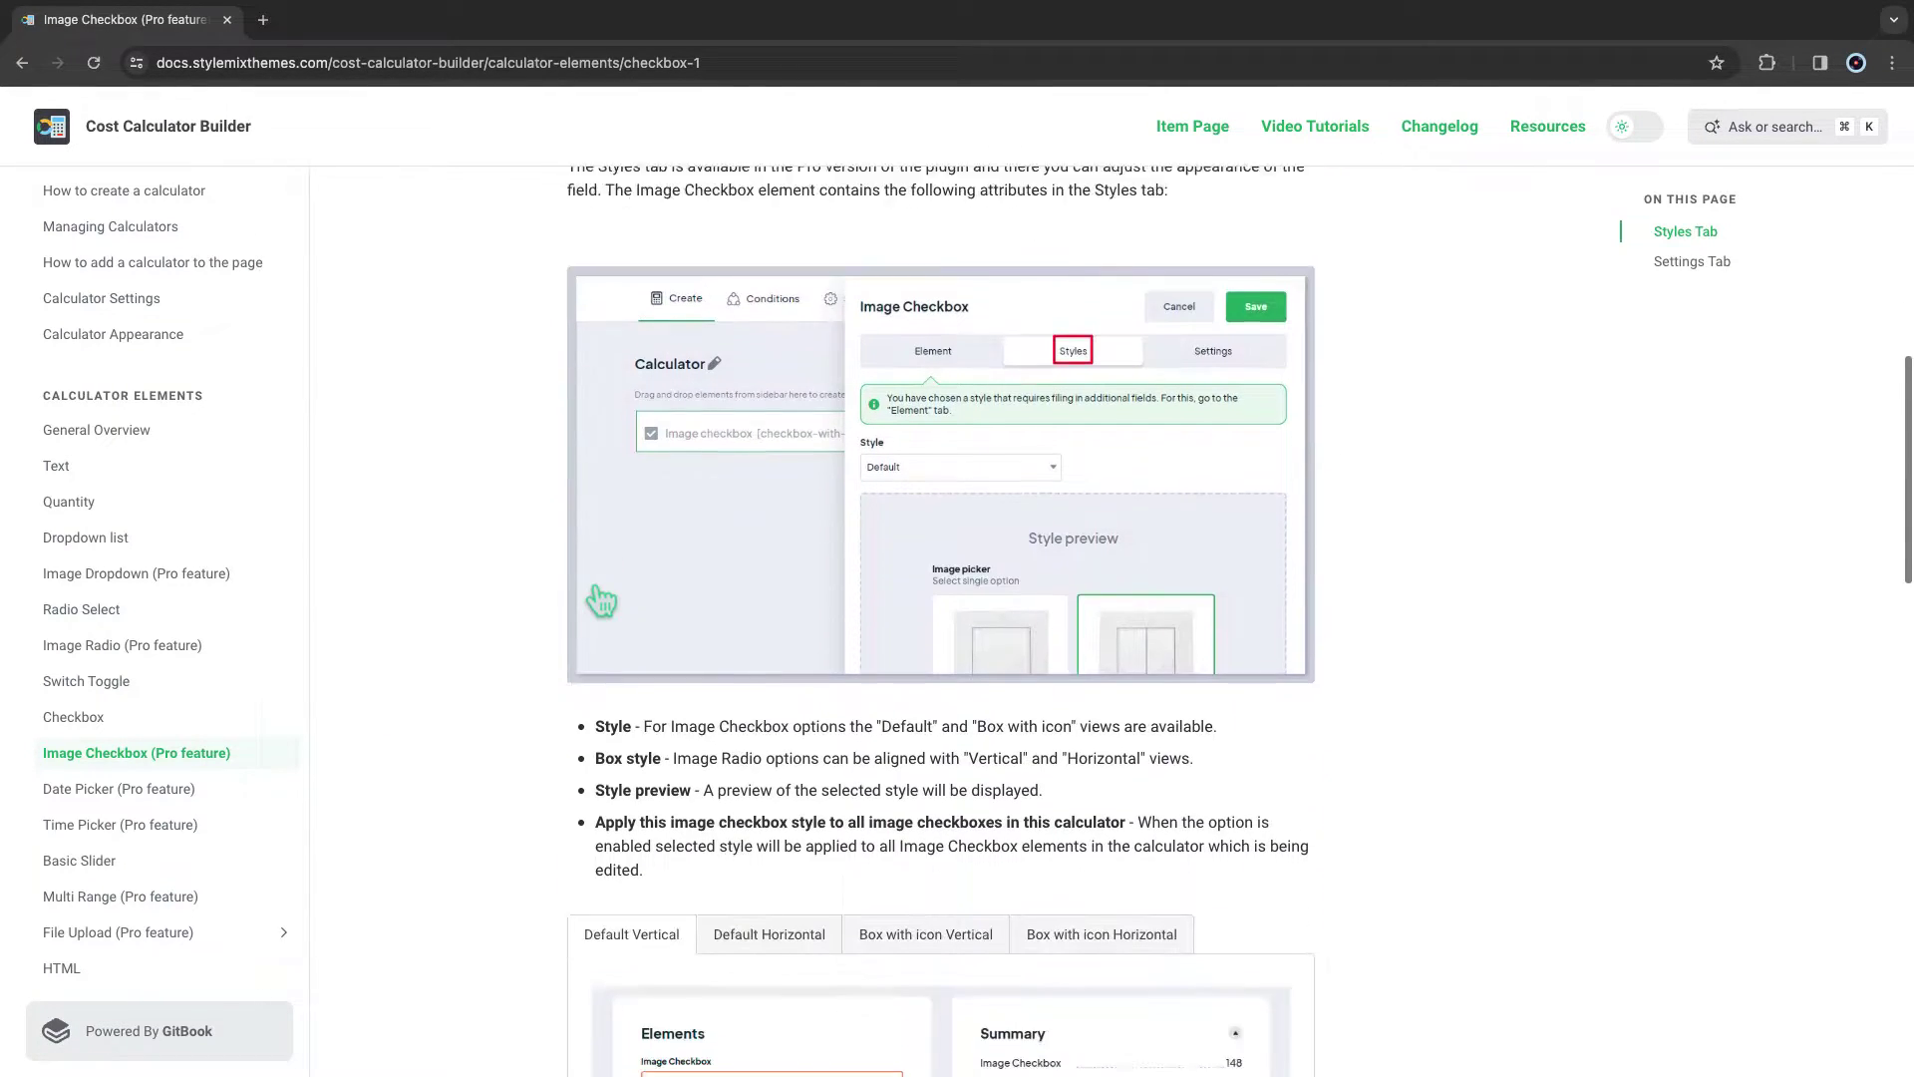
pyautogui.scroll(-2, 602, 603)
pyautogui.scroll(-2, 602, 604)
pyautogui.scroll(-1, 602, 603)
pyautogui.scroll(-1, 602, 604)
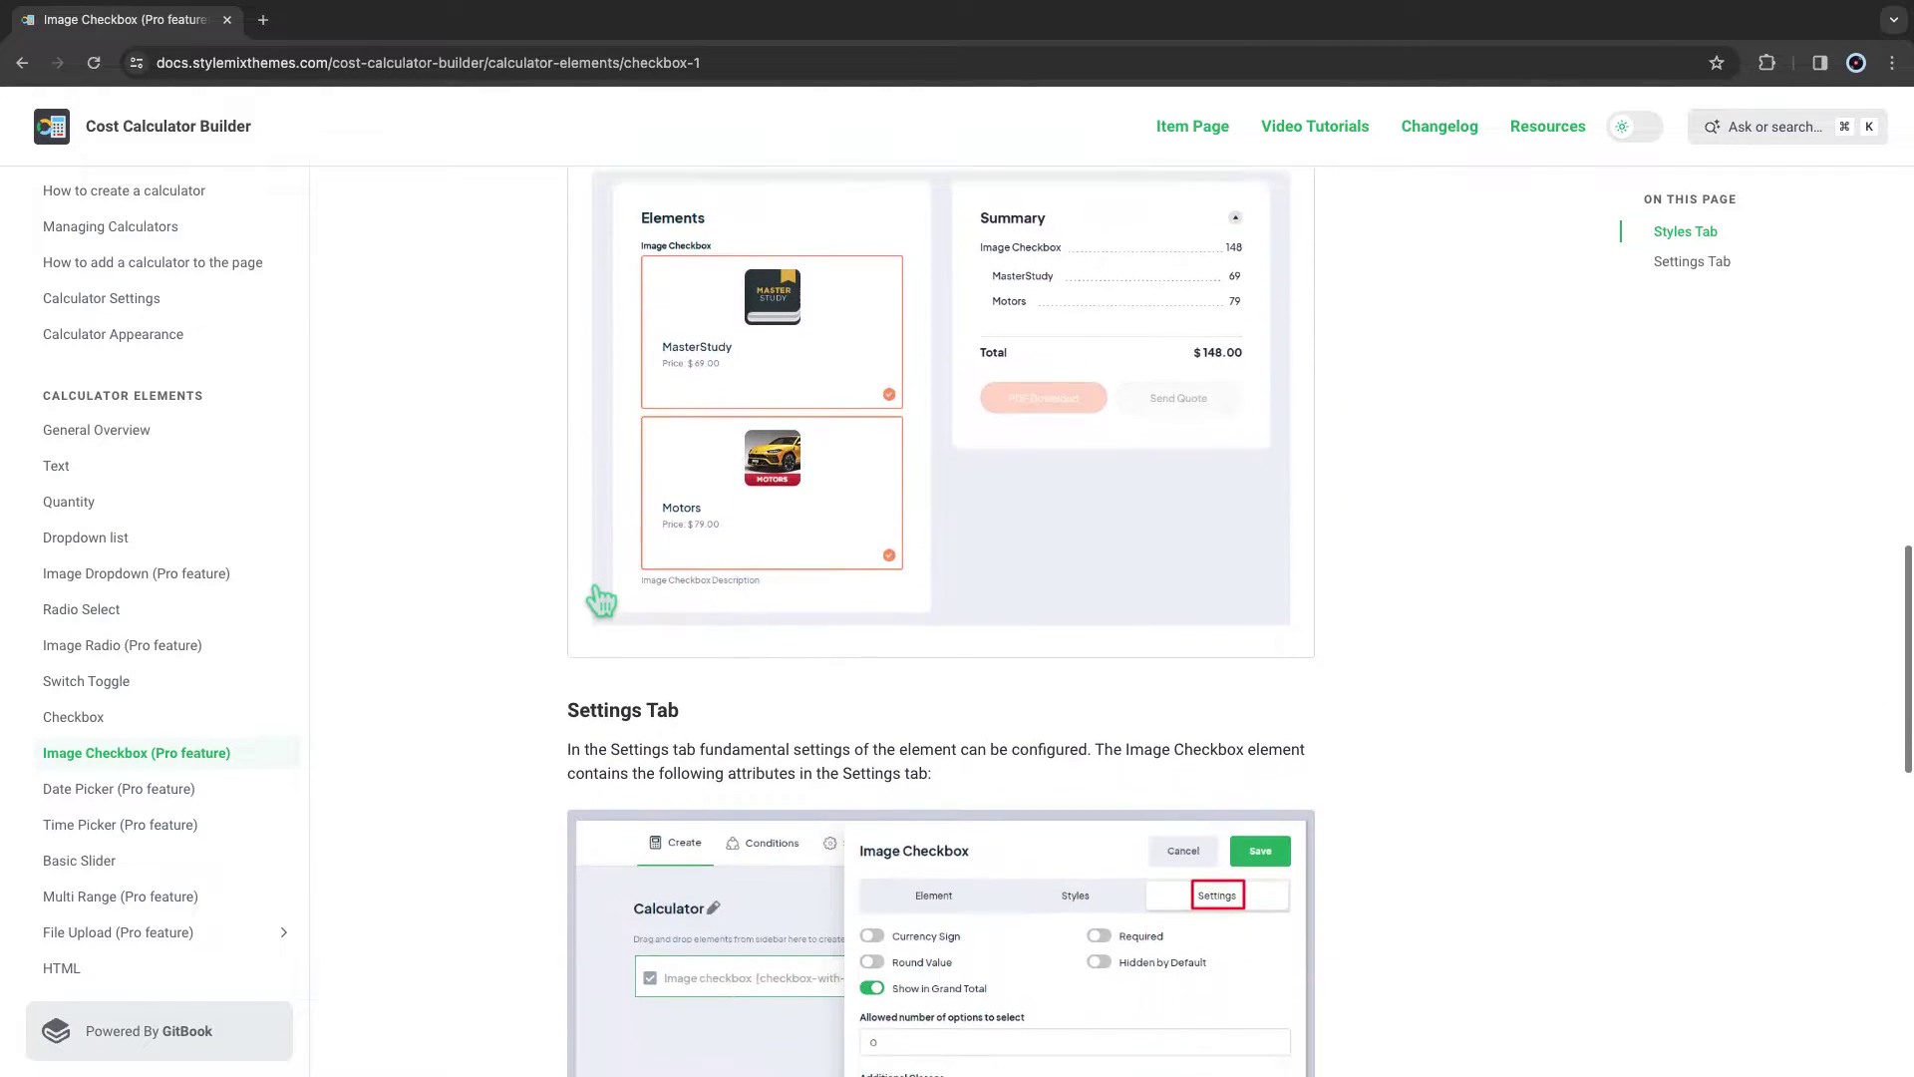
pyautogui.scroll(4, 648, 605)
pyautogui.click(757, 581)
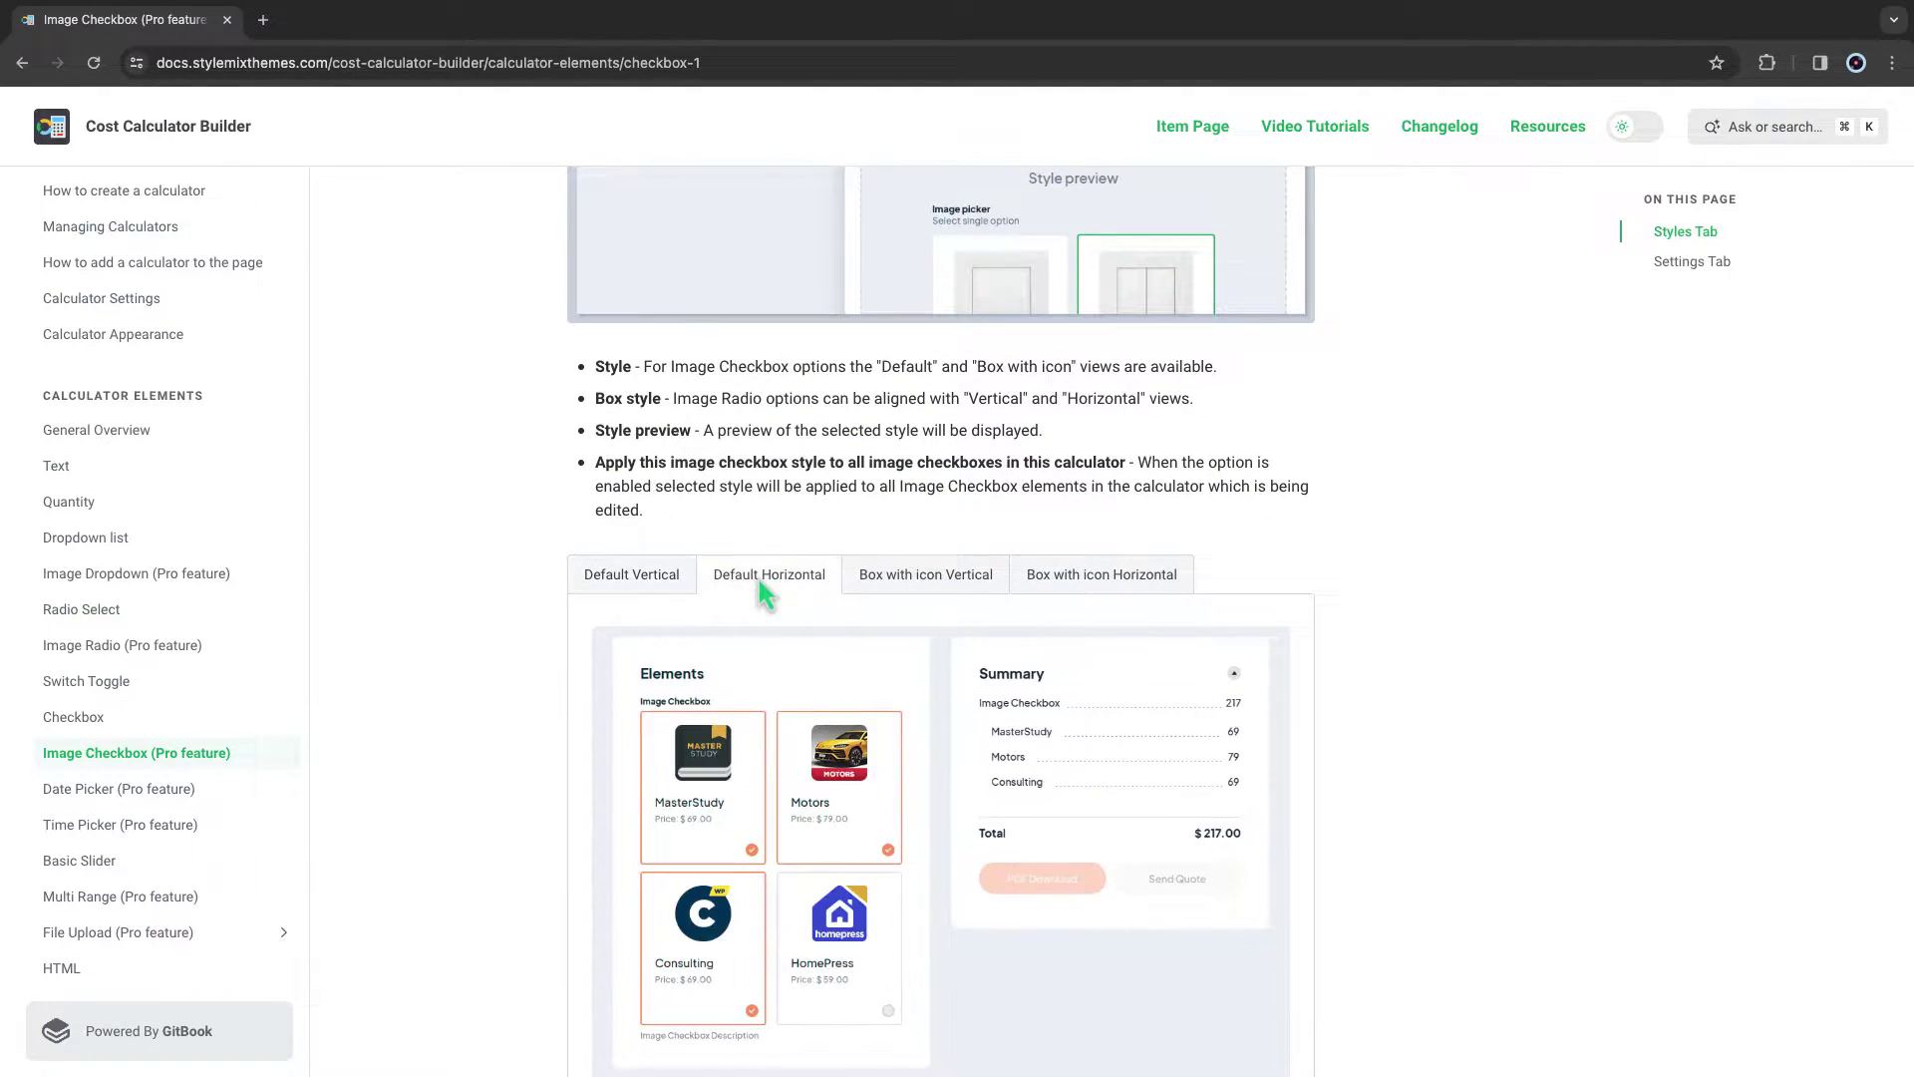
pyautogui.click(949, 585)
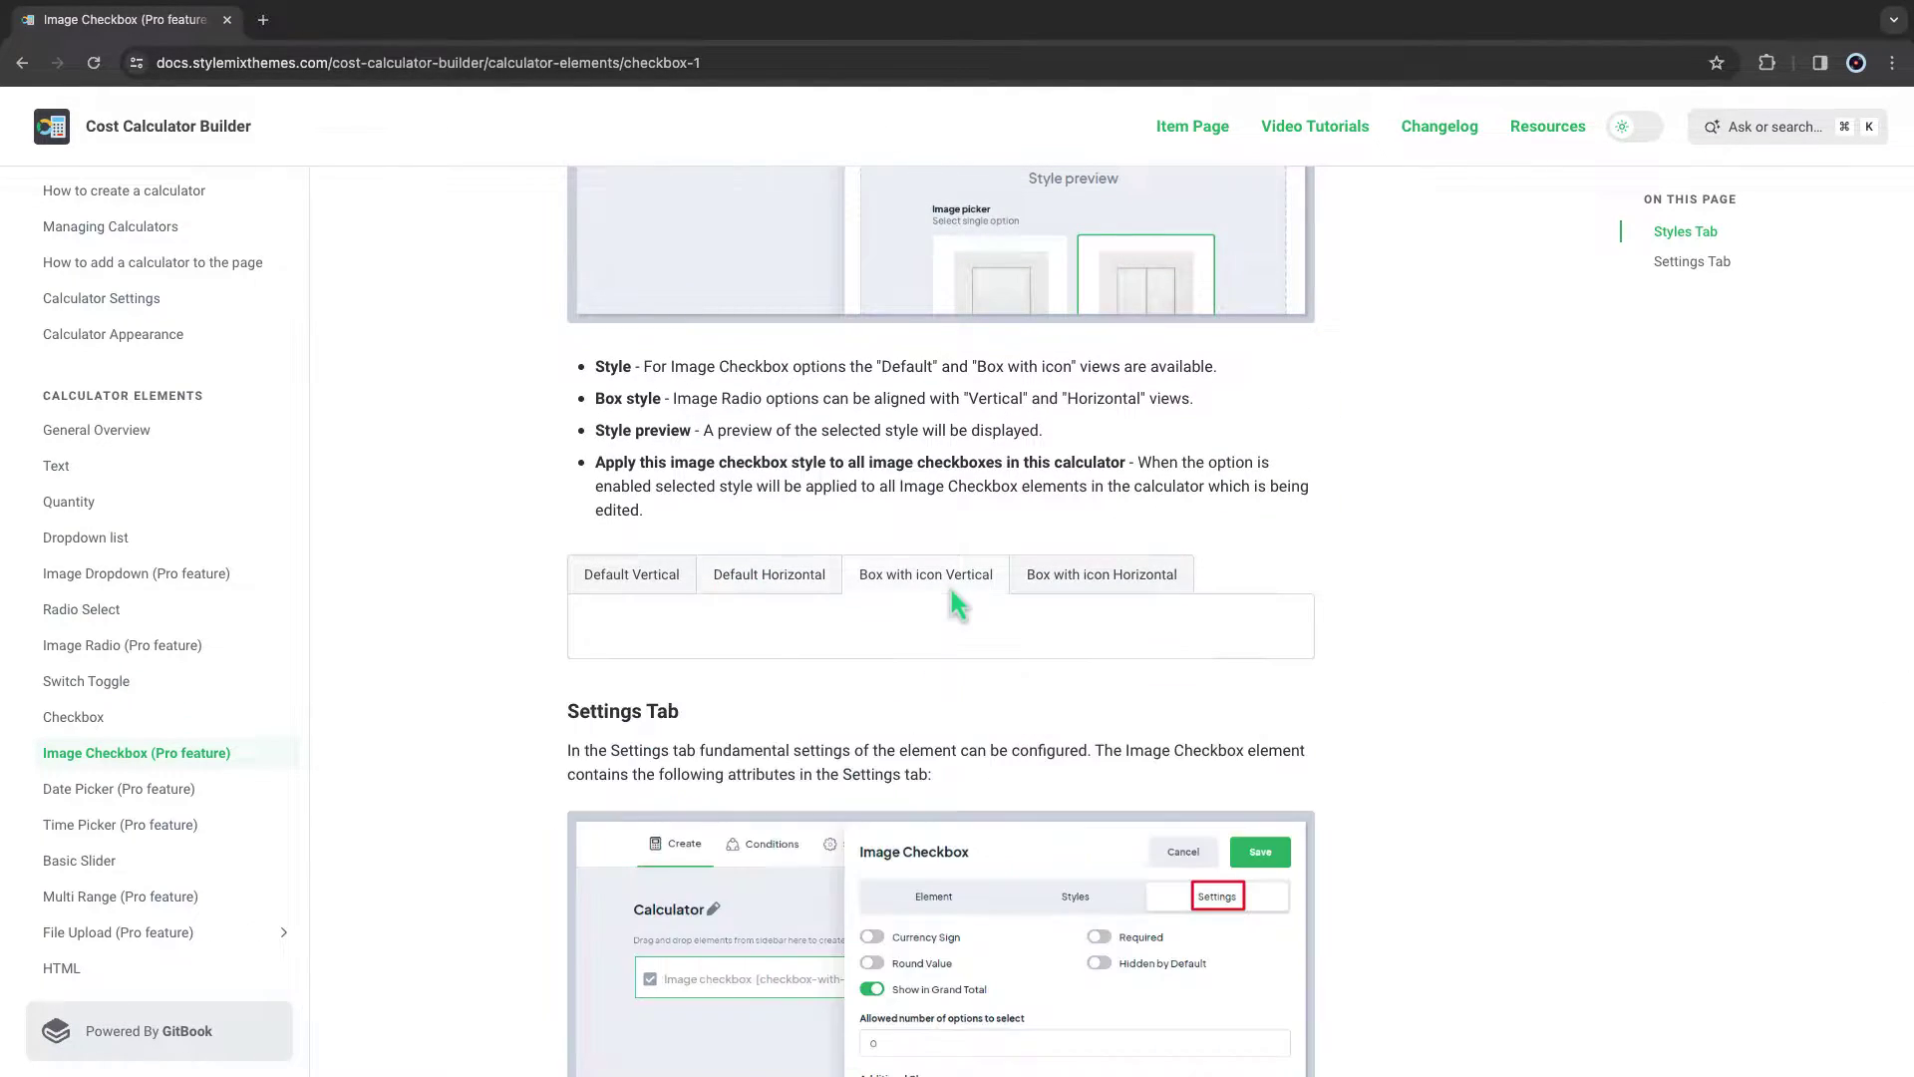
pyautogui.click(1077, 588)
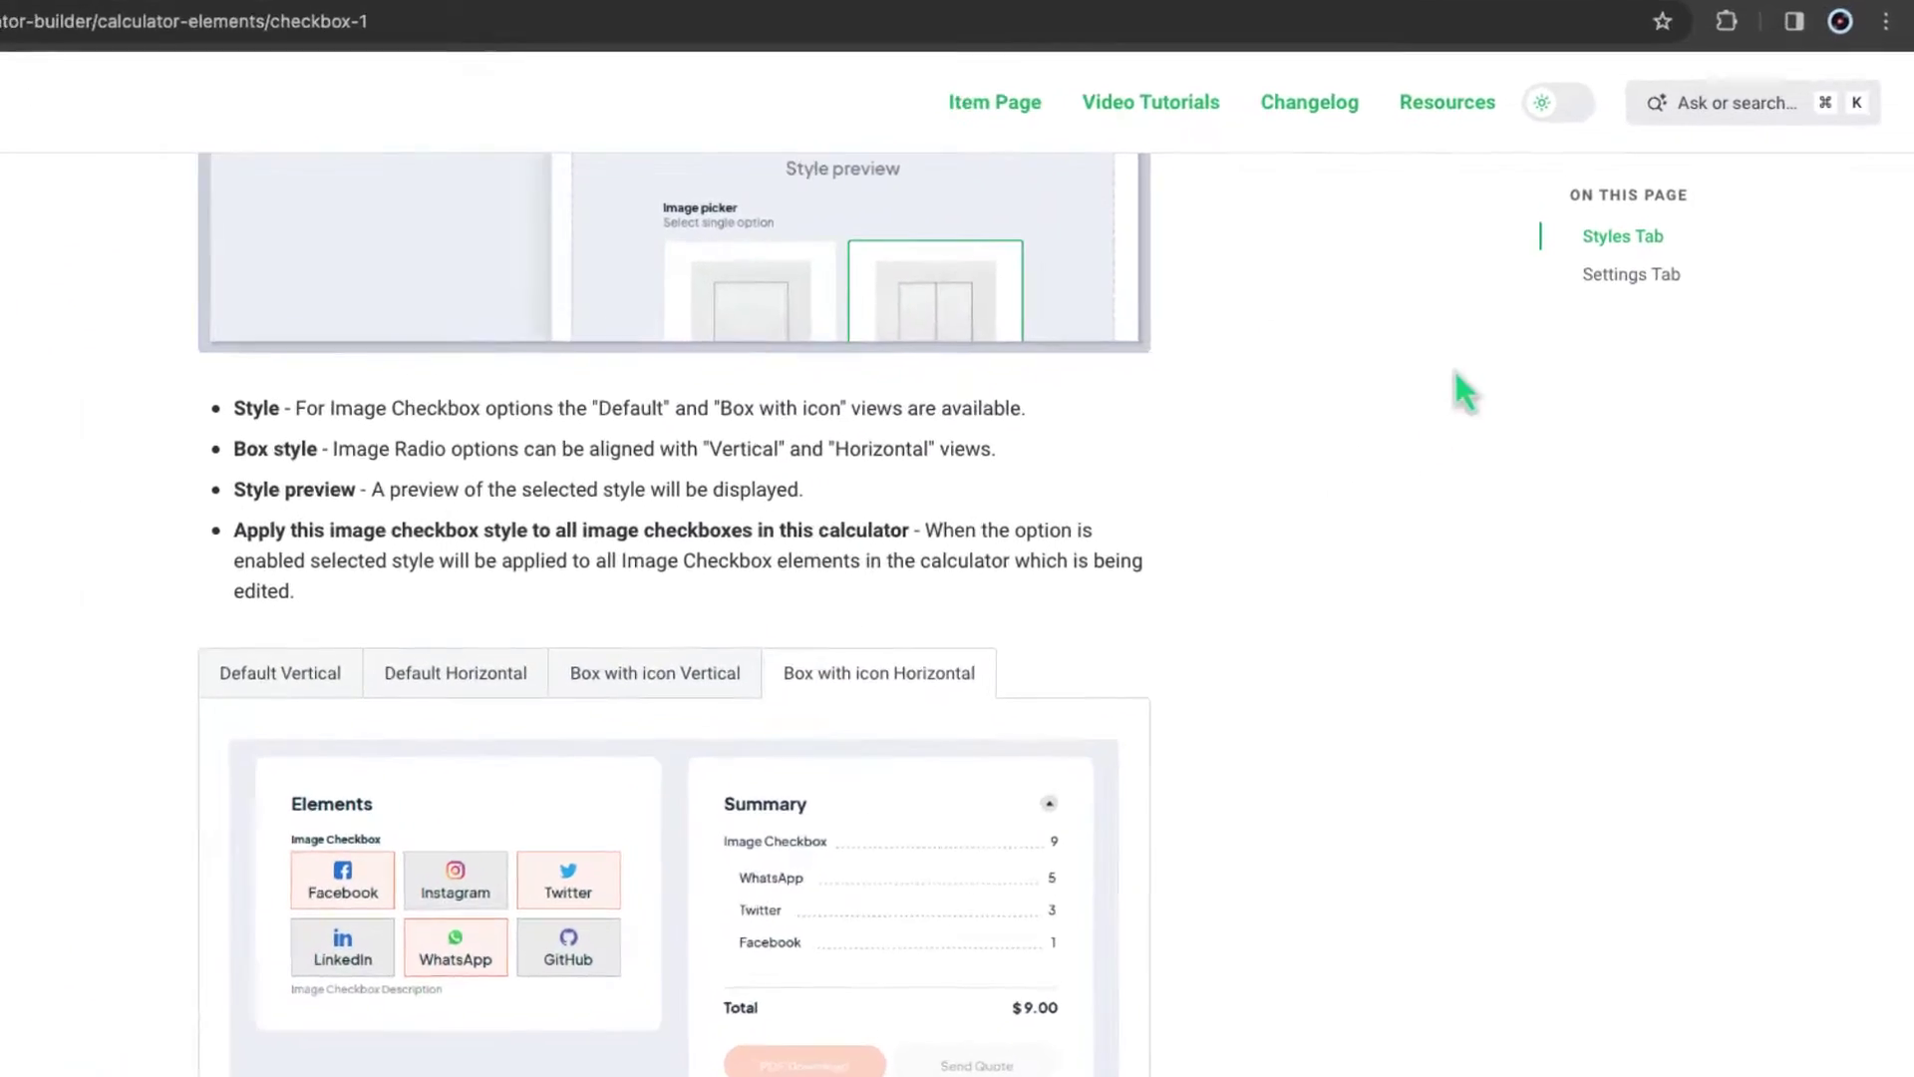
# - Ask GitBook 'How can I translate Cost Calculator to my language?' and expand the two sources behind its answer
pyautogui.click(1695, 88)
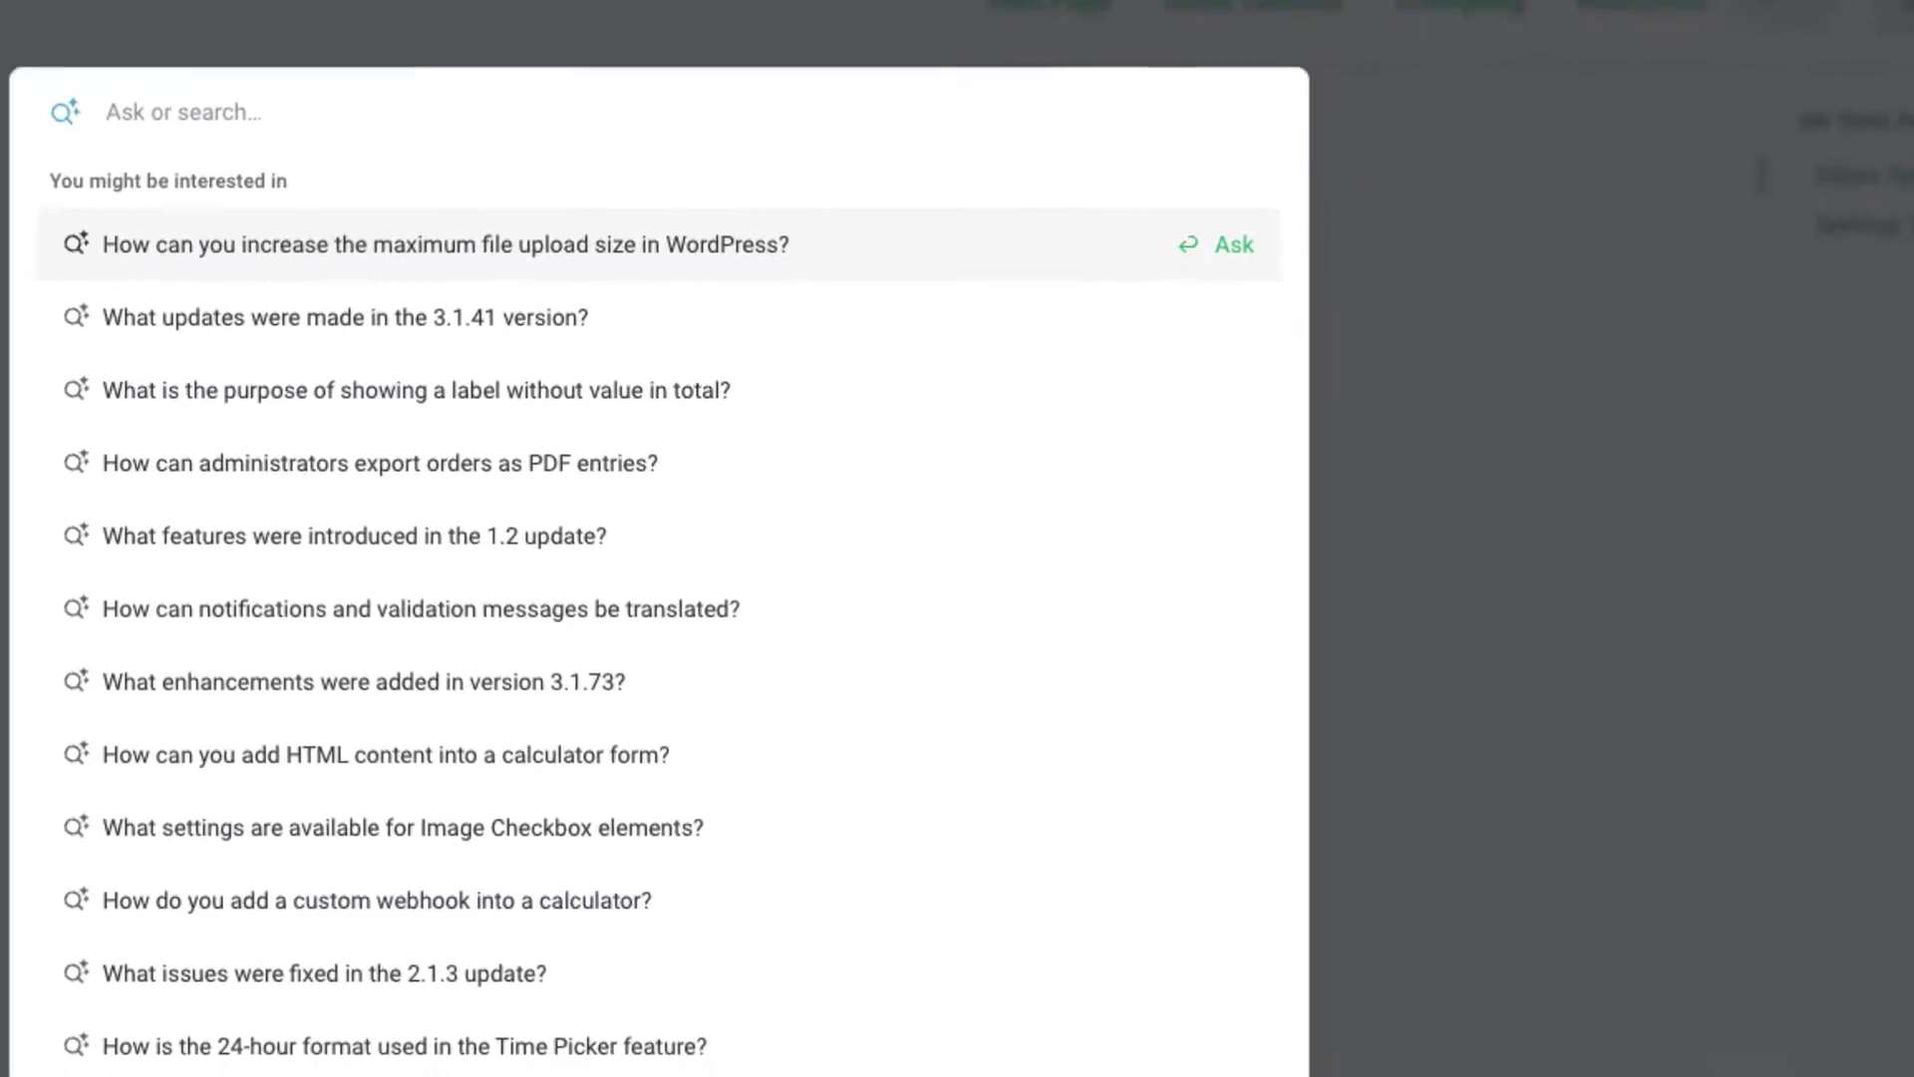
pyautogui.write('How can I translate Cost Calculator to my language?')
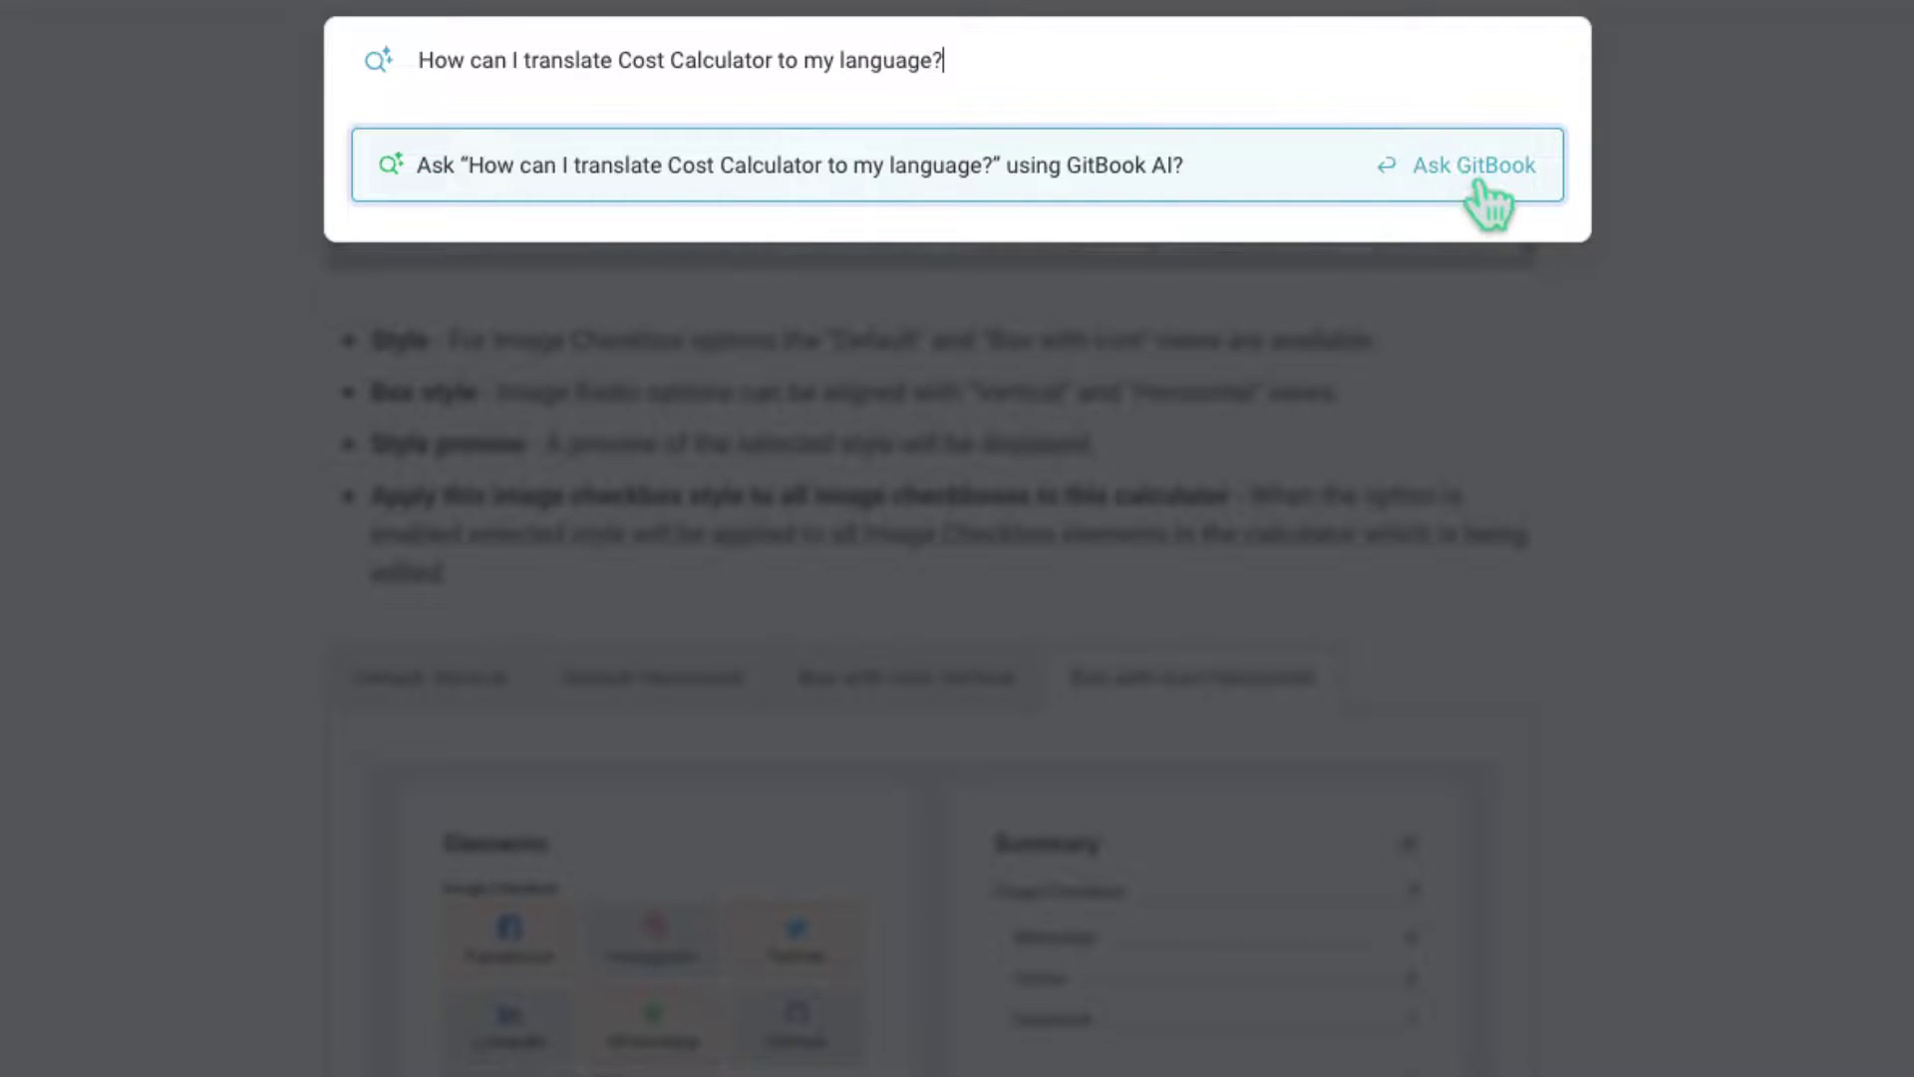
pyautogui.click(1476, 181)
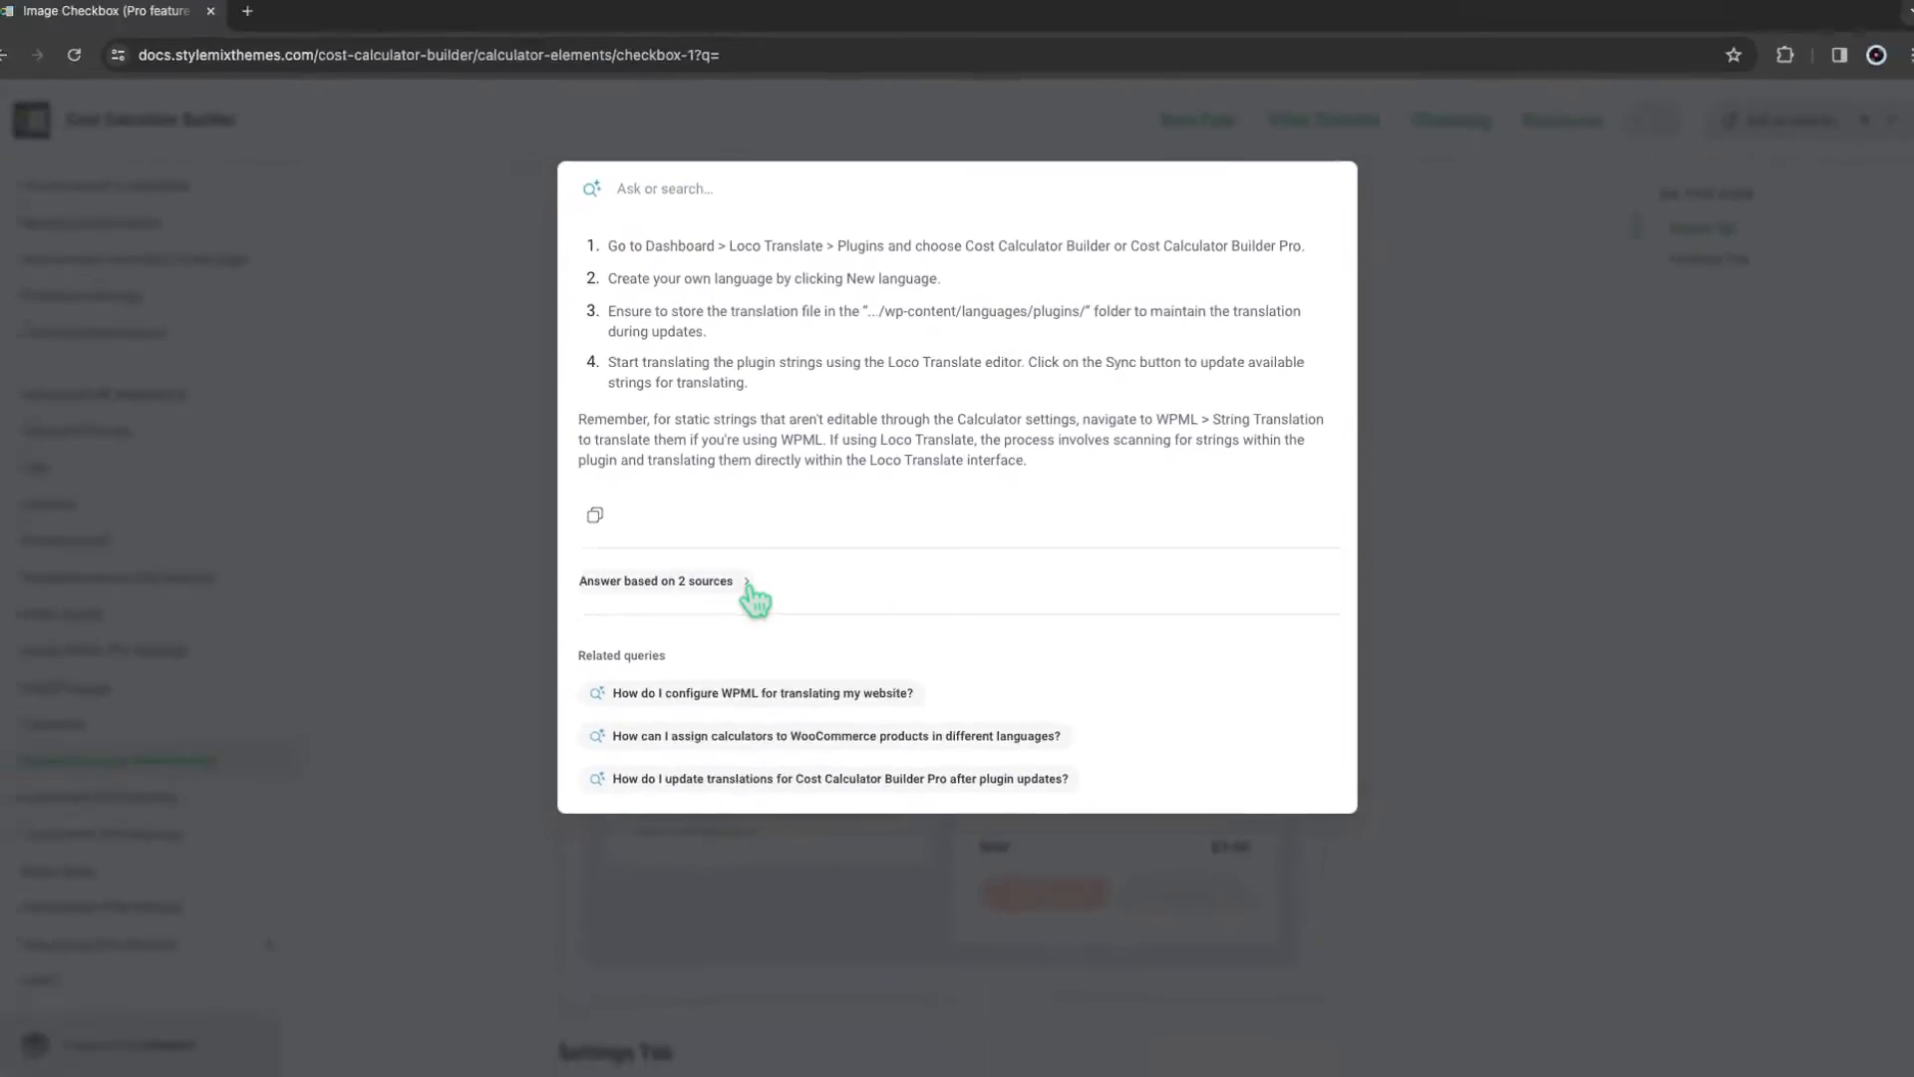
pyautogui.click(743, 579)
pyautogui.scroll(-2, 1012, 559)
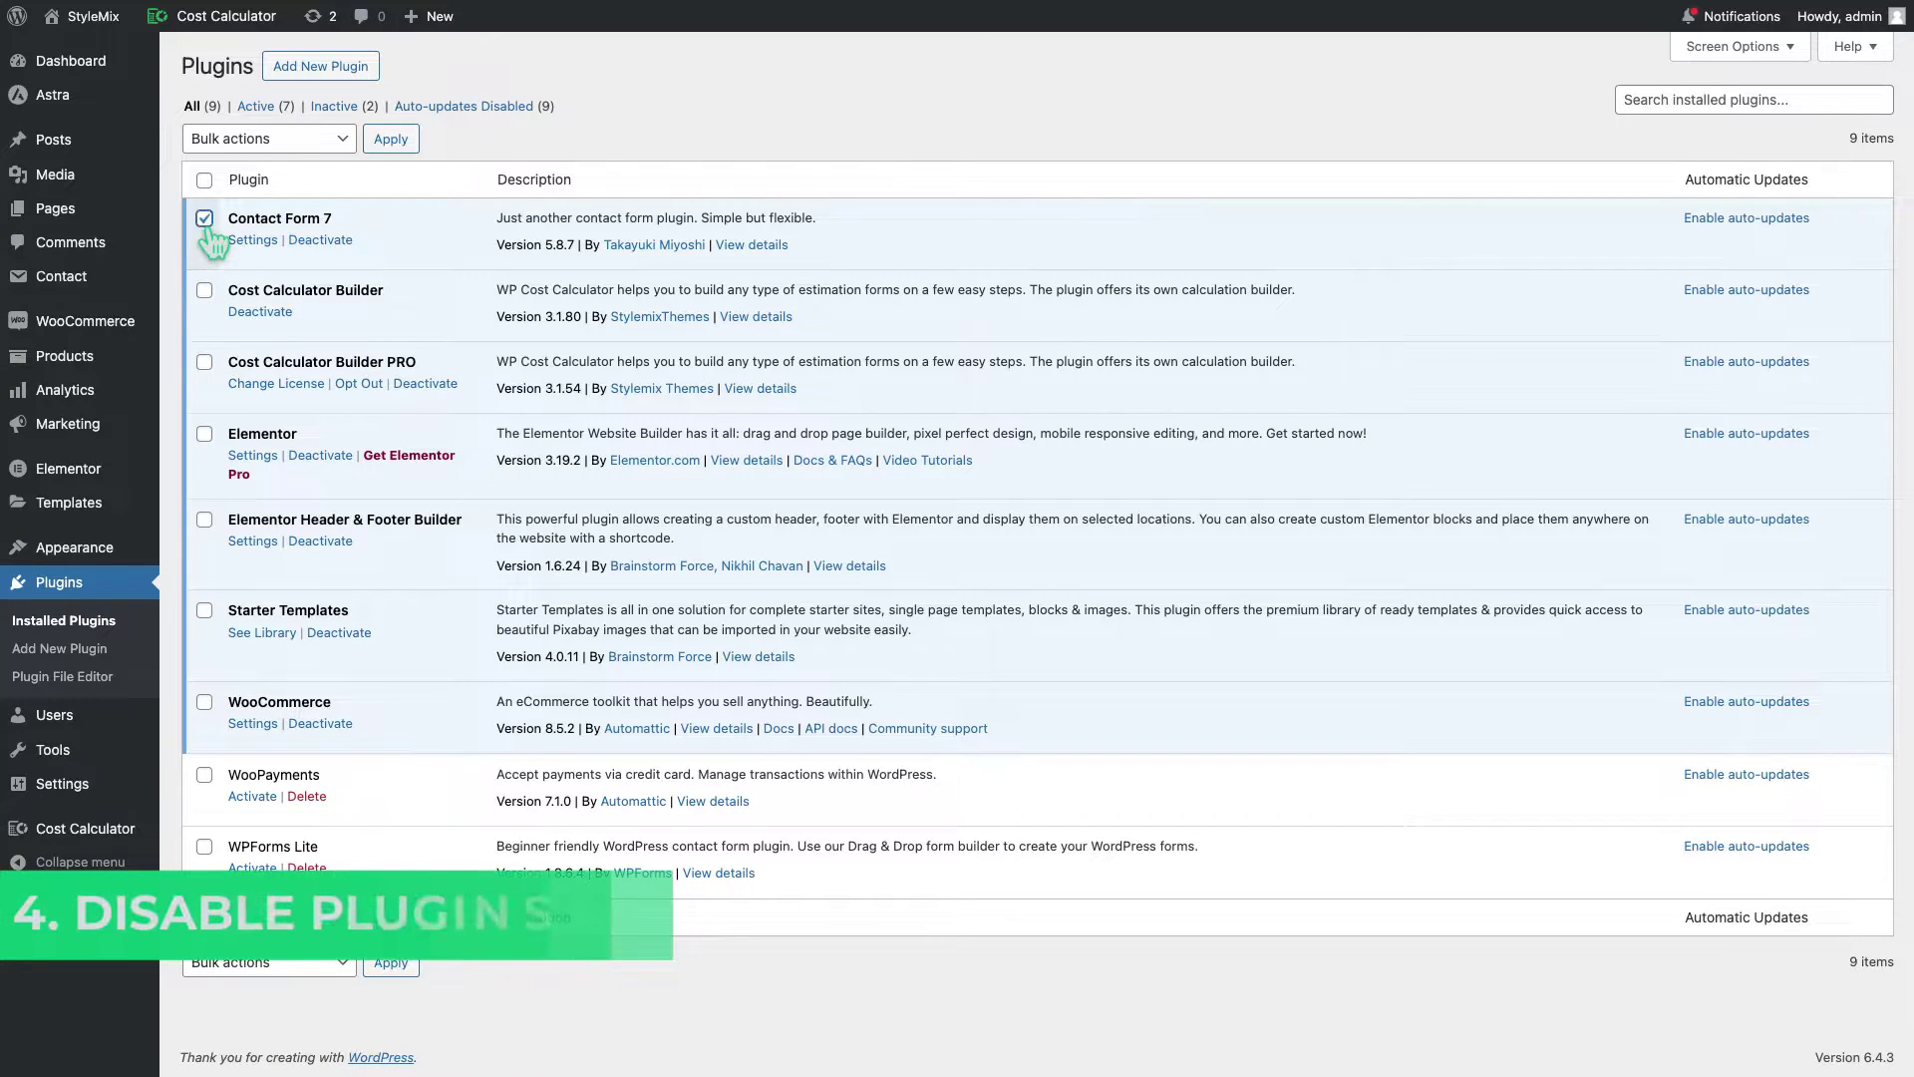
# - Bulk-deactivate Contact Form 7, Elementor, Header & Footer Builder, Starter Templates and WooCommerce
pyautogui.click(205, 218)
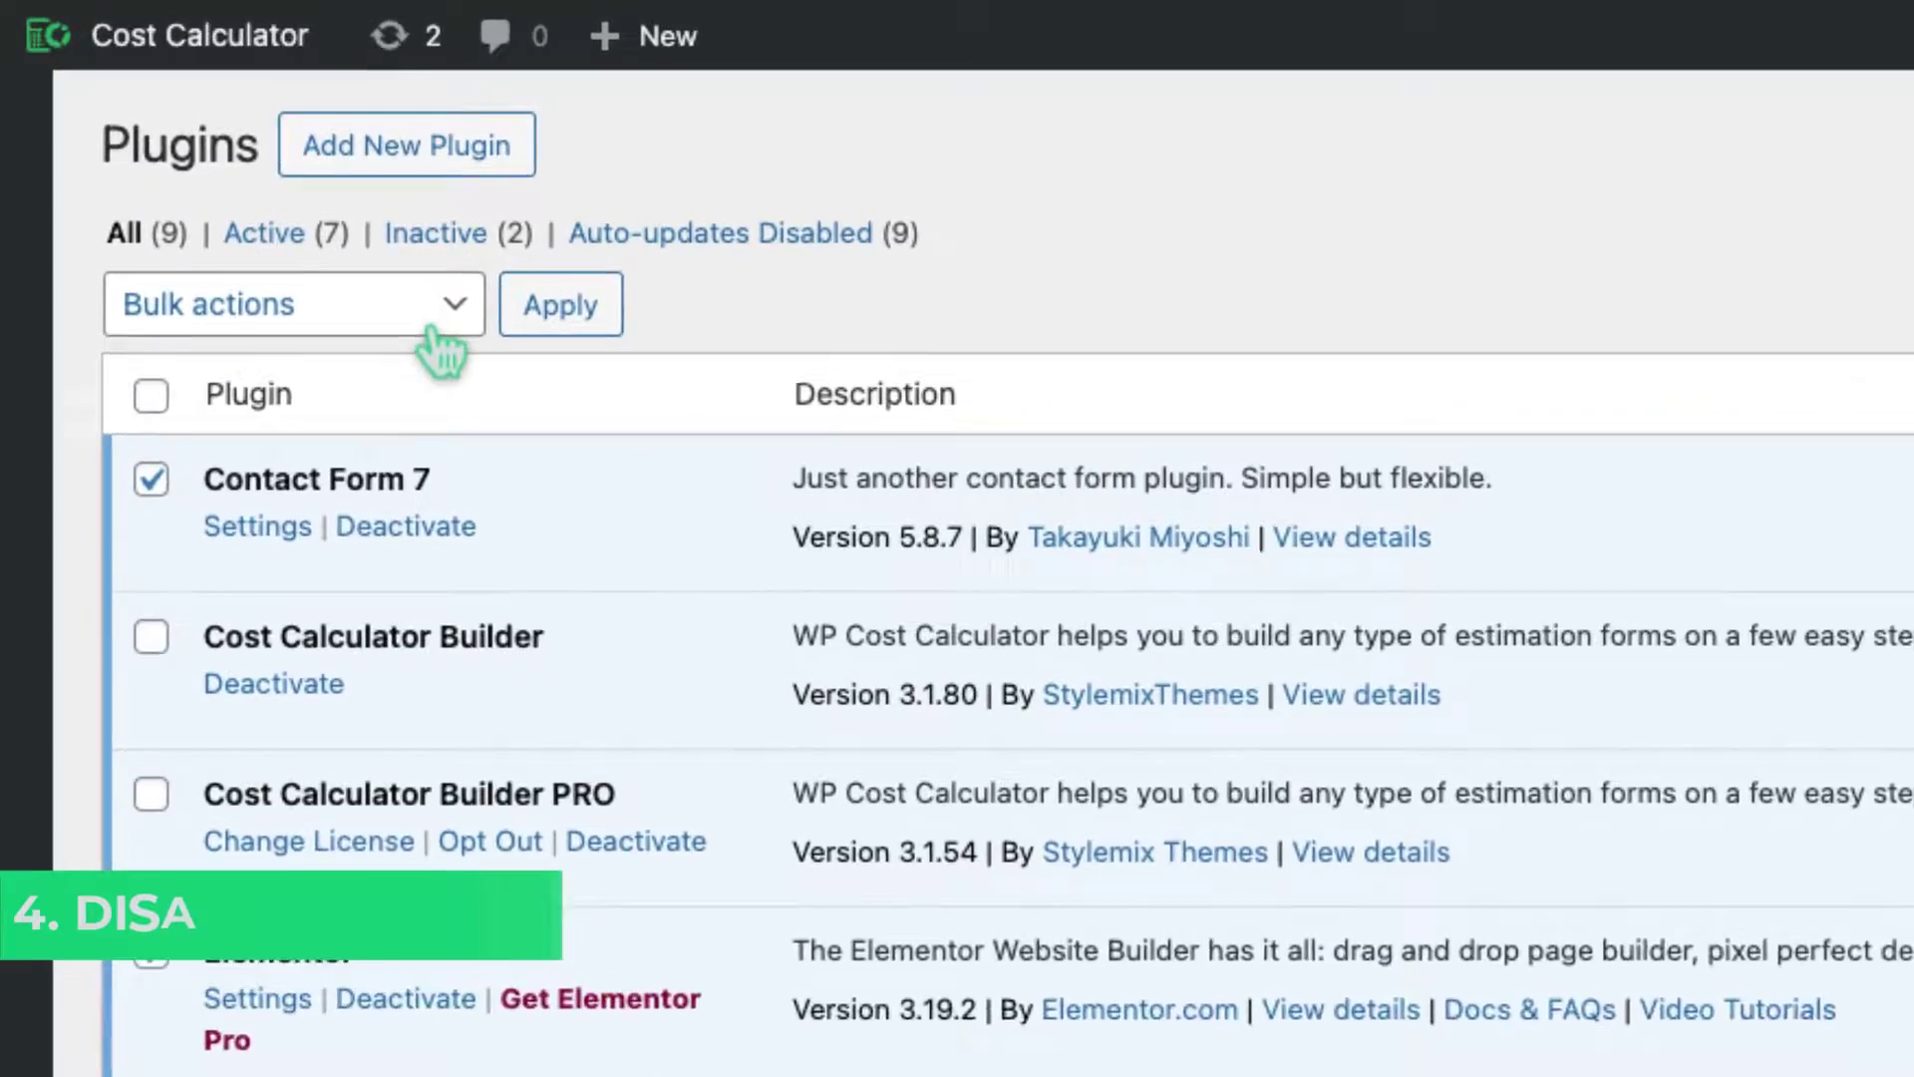
pyautogui.click(330, 149)
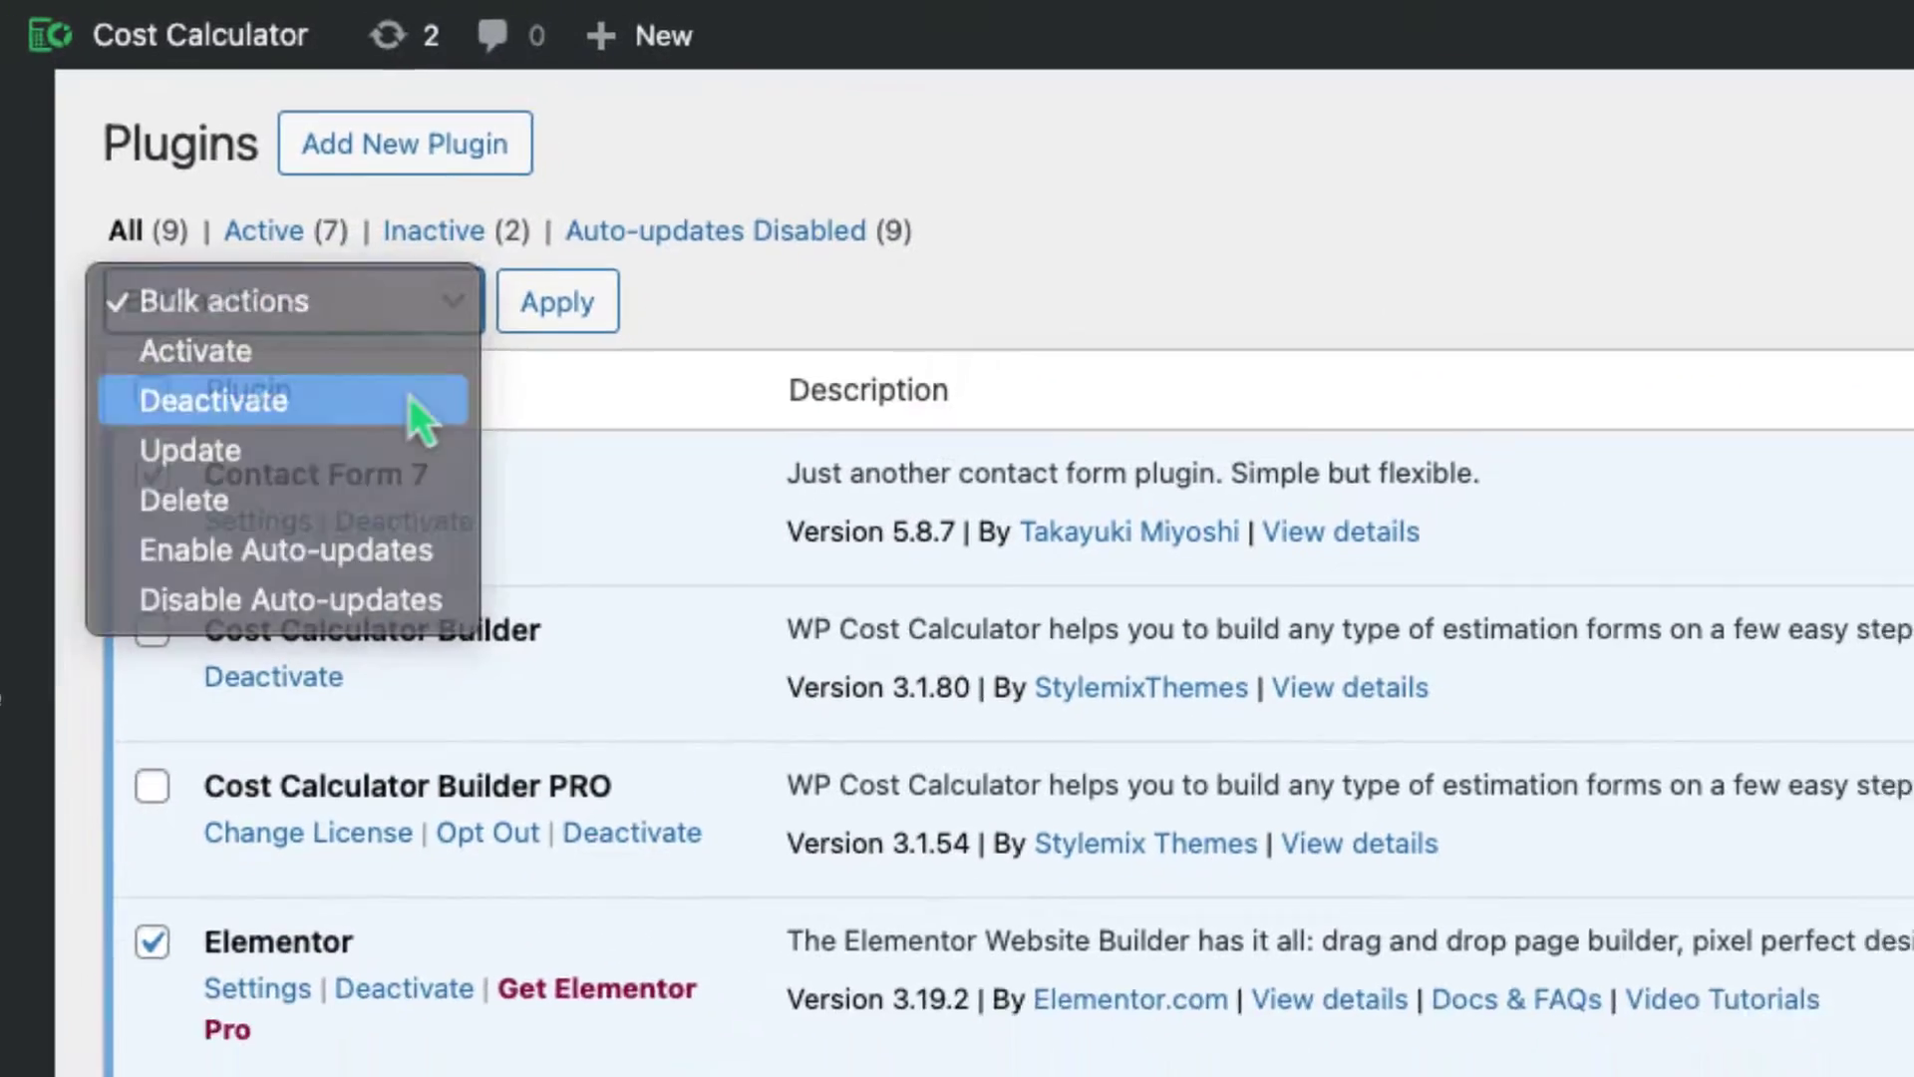
pyautogui.click(419, 433)
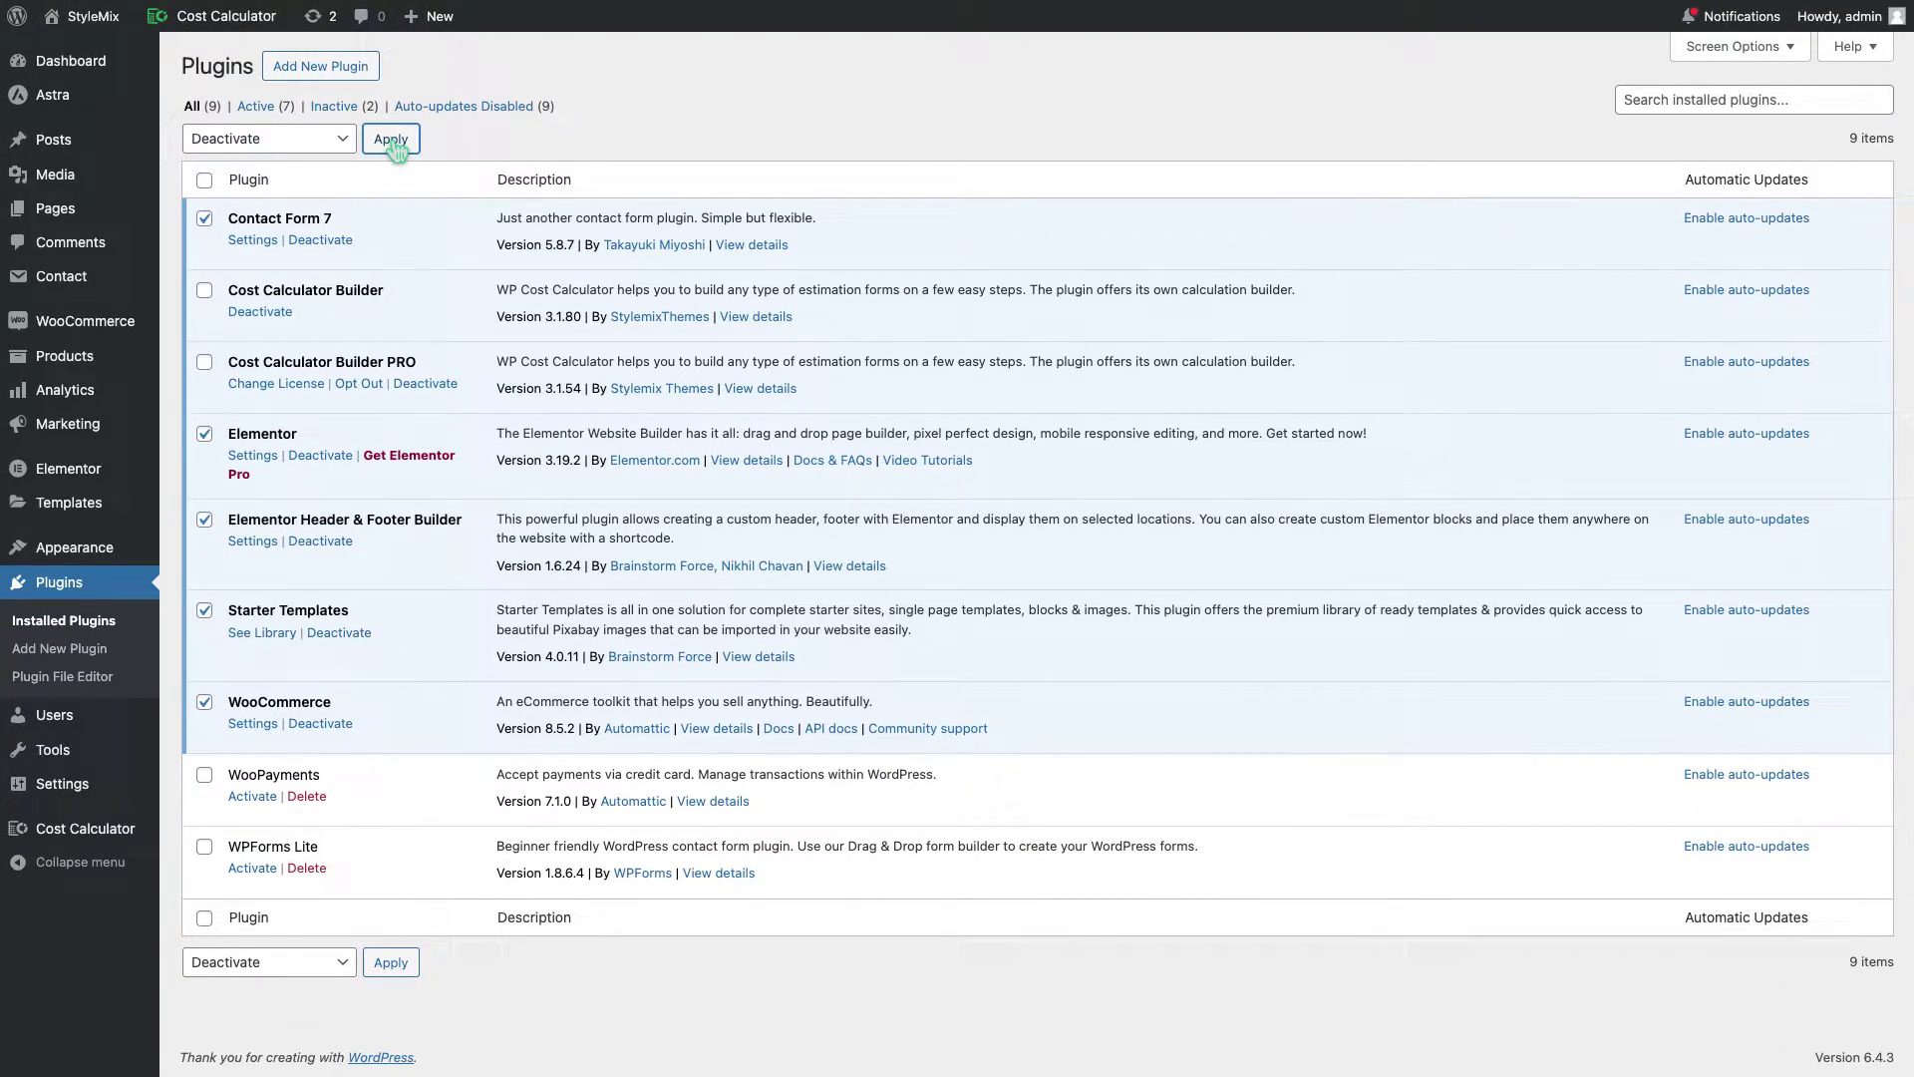
pyautogui.click(393, 142)
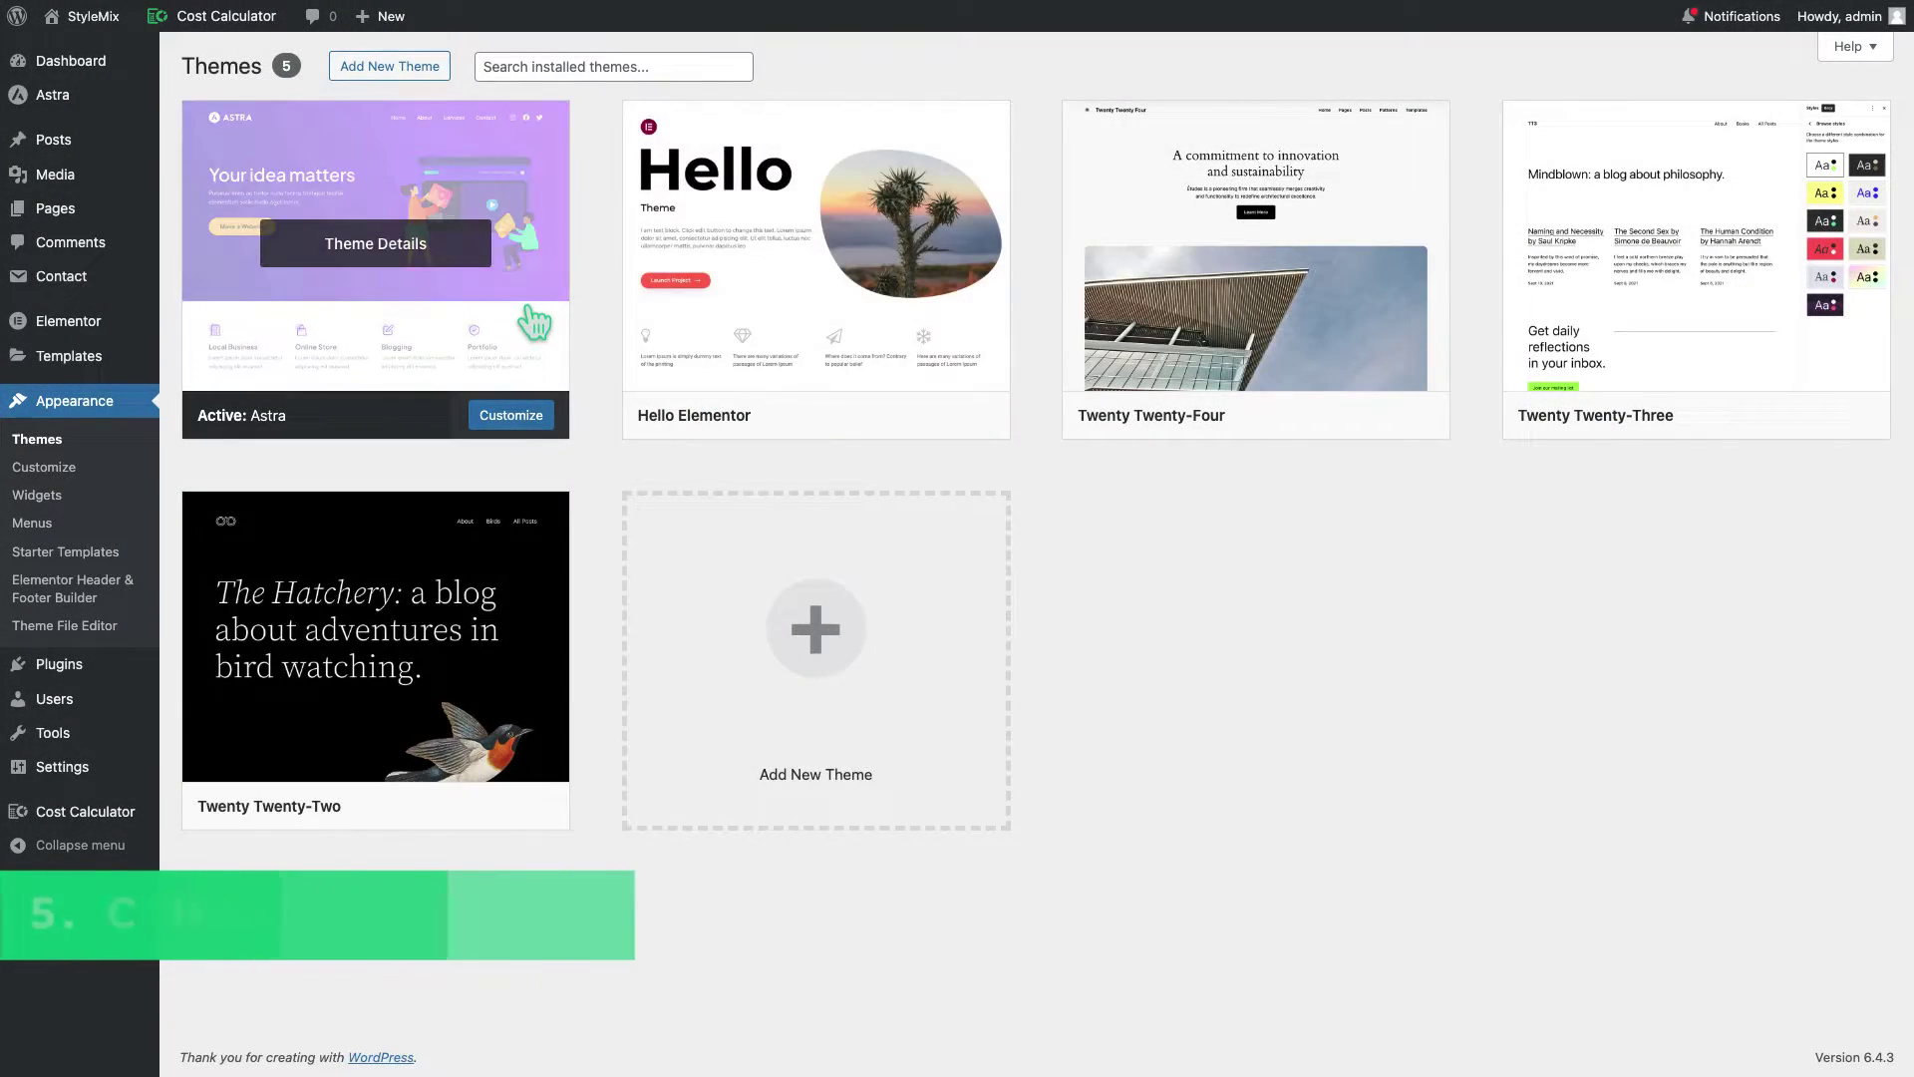
# - View the Astra theme details, then activate Twenty Twenty-Three instead
pyautogui.click(535, 319)
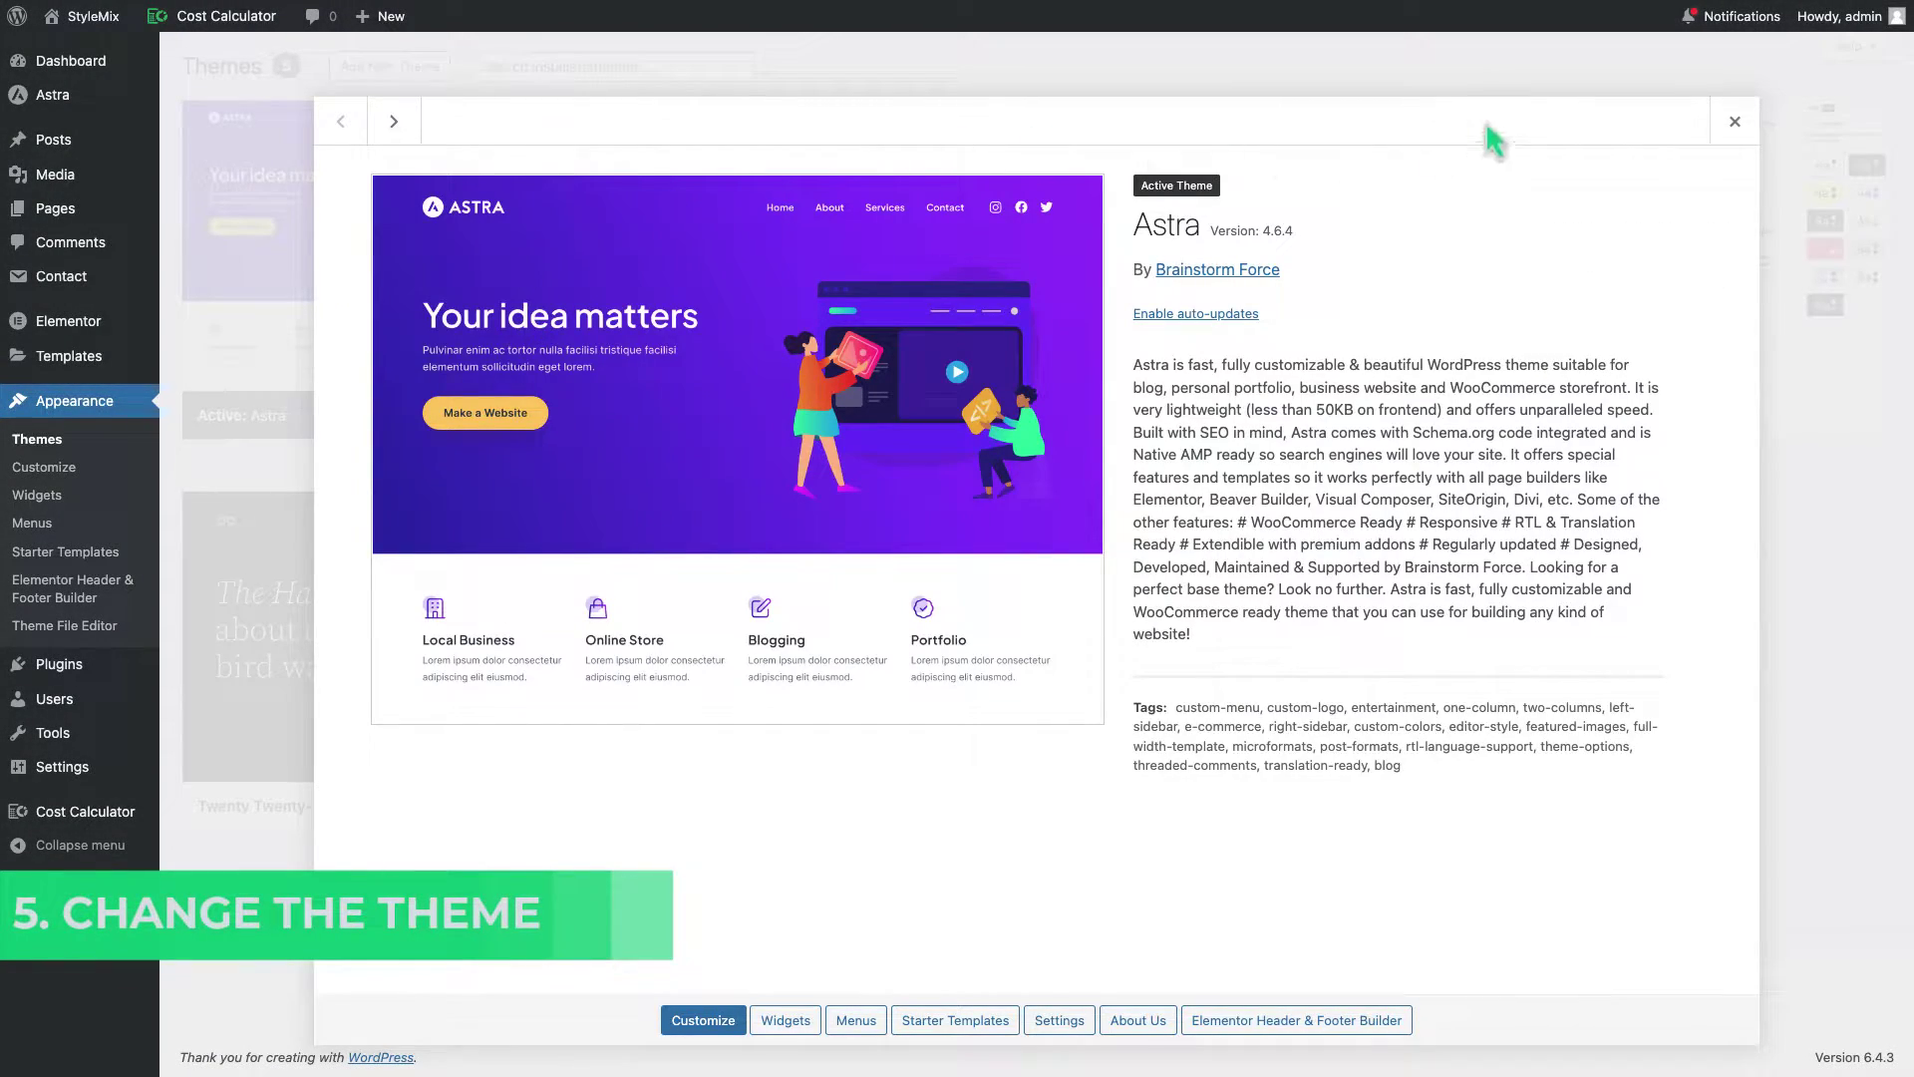
pyautogui.click(1734, 122)
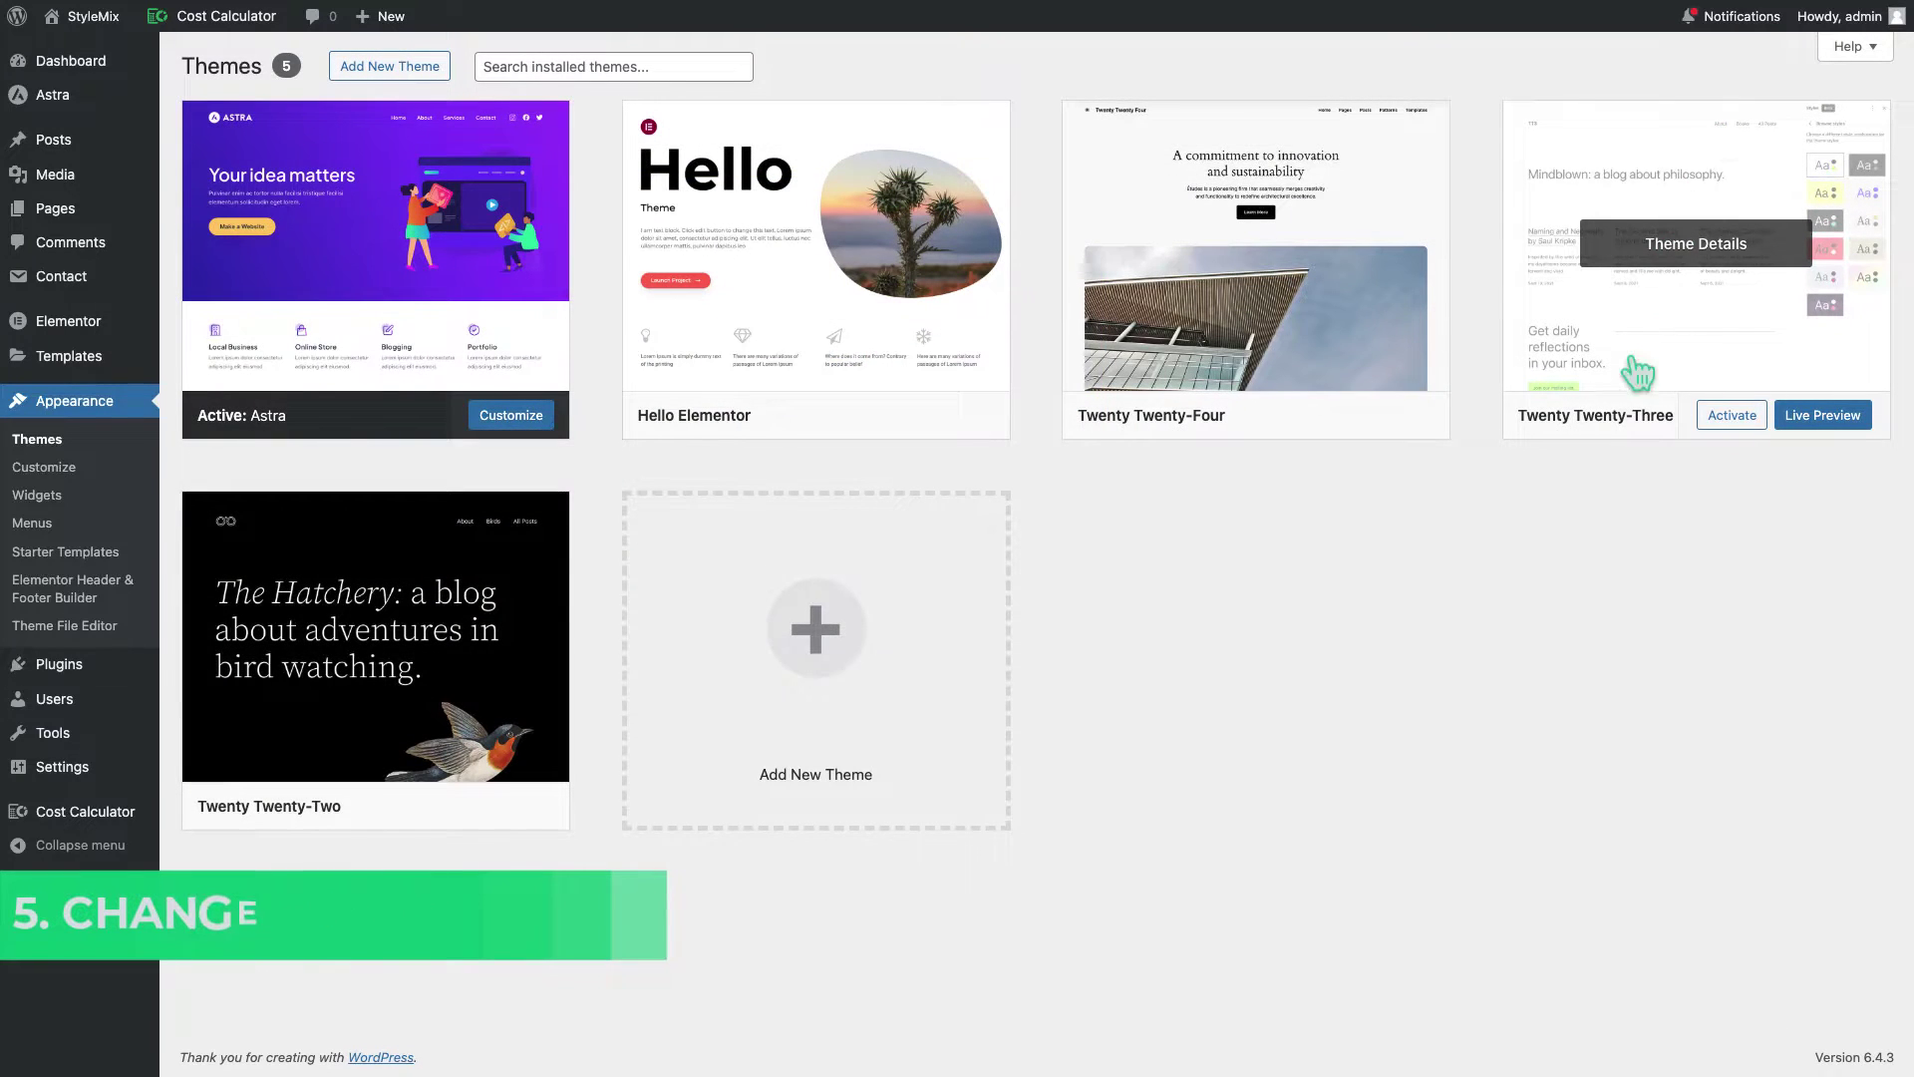
pyautogui.click(1747, 427)
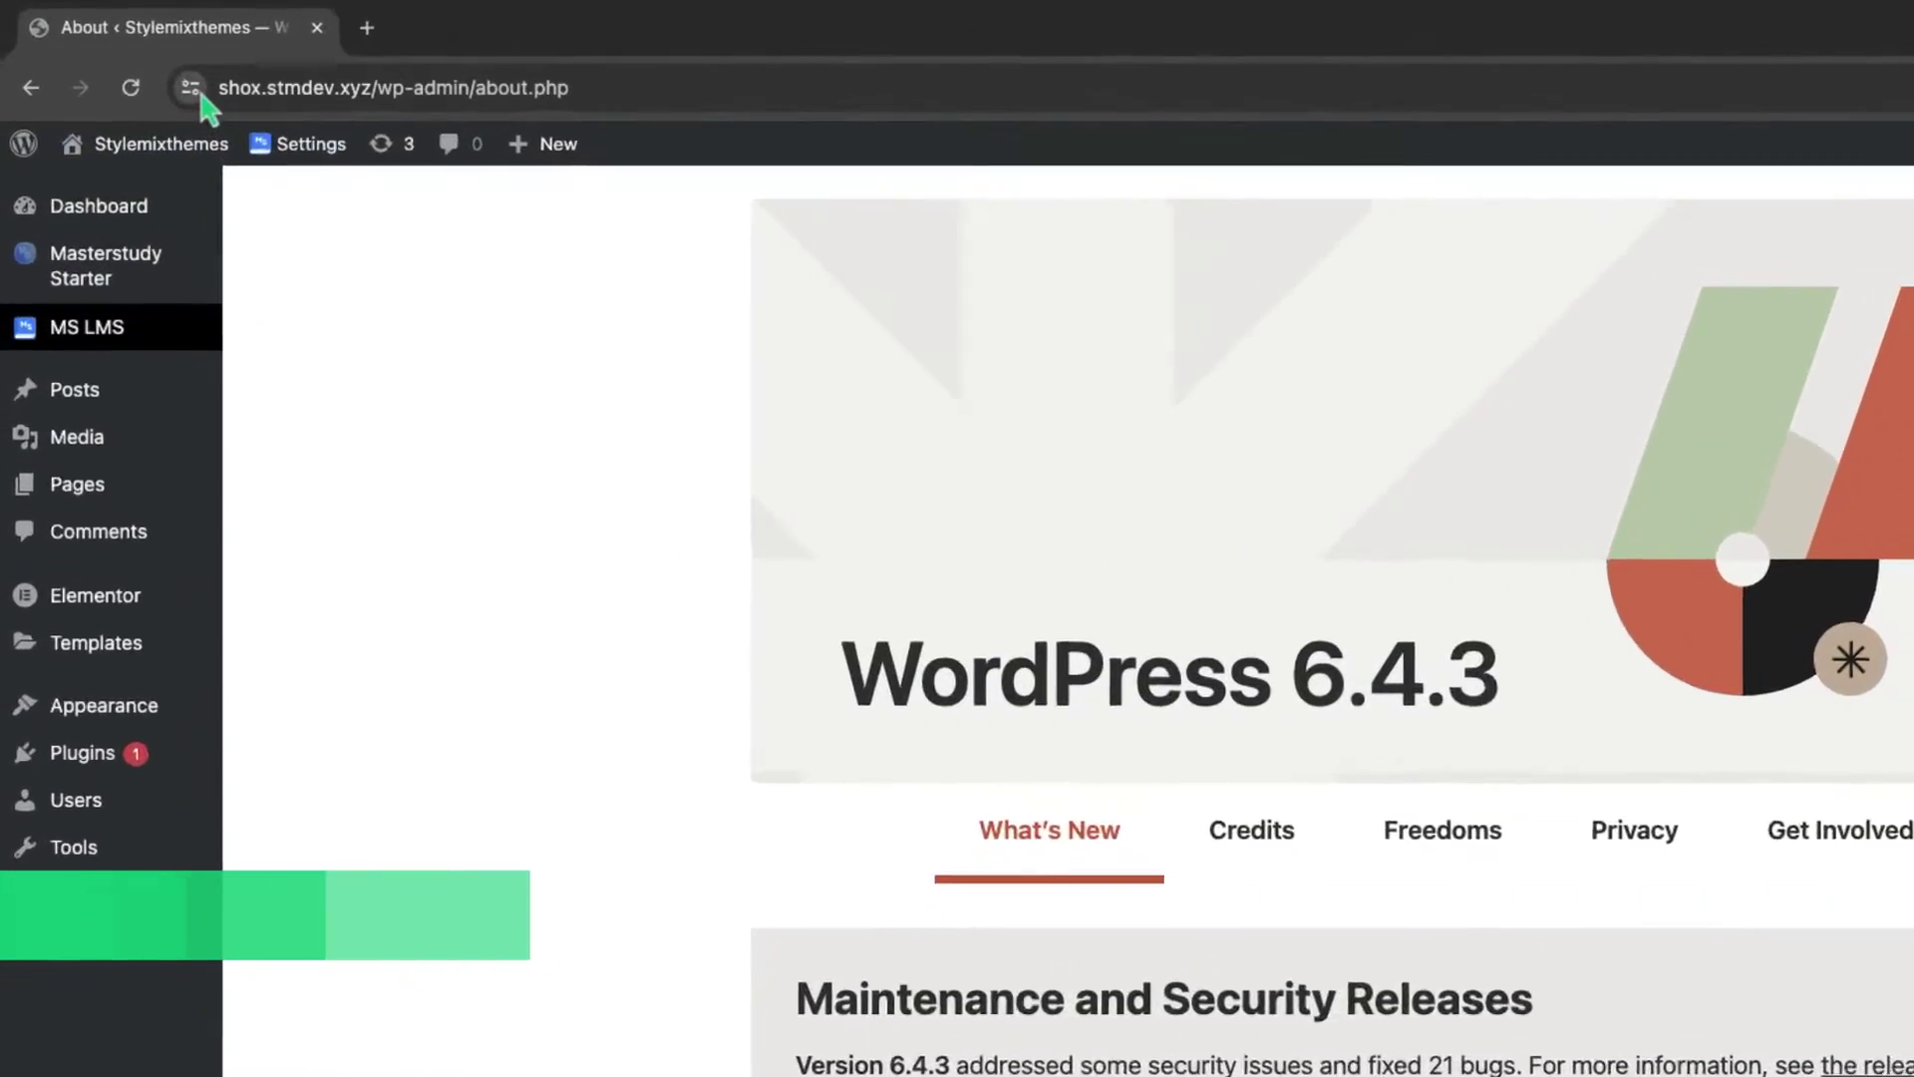
# - Delete stored data for shox.stmdev.xyz and stylemixthemes.com, then reload and log back in
pyautogui.click(200, 92)
pyautogui.click(315, 289)
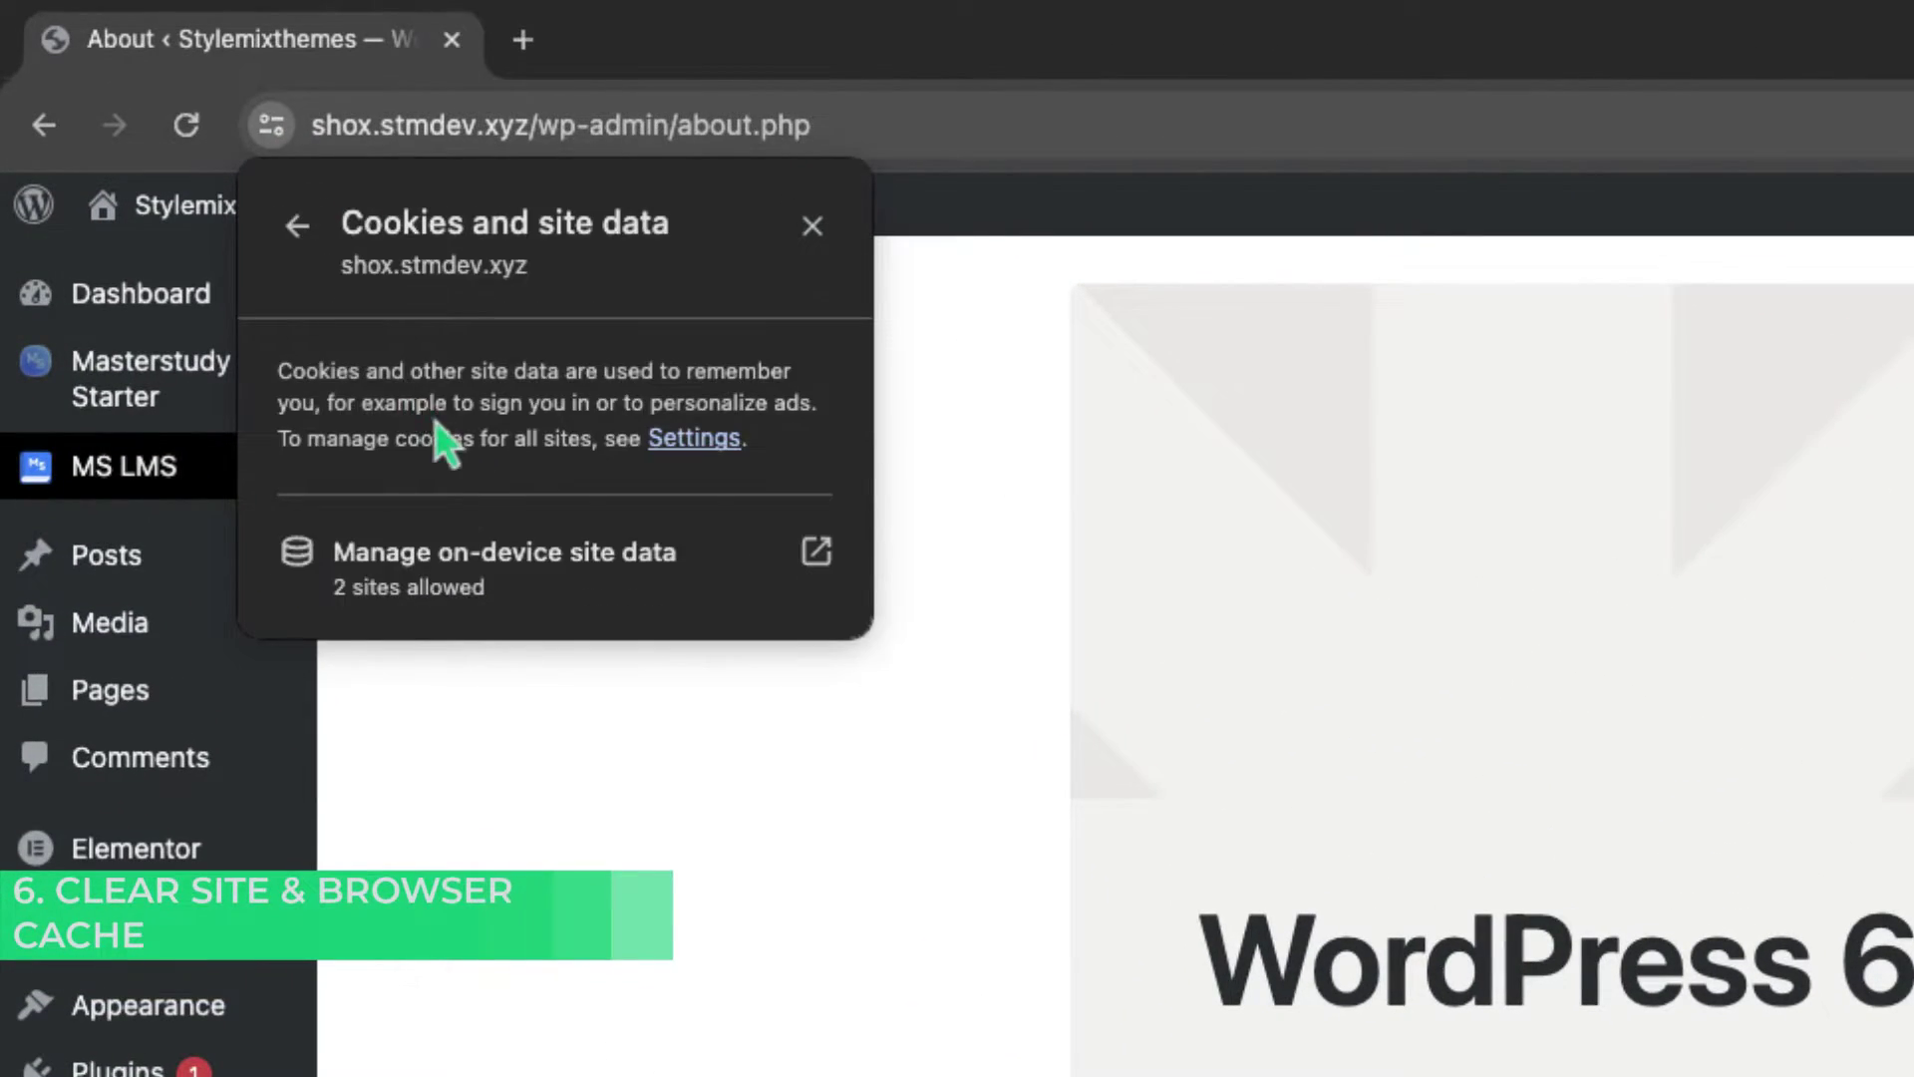
pyautogui.click(504, 593)
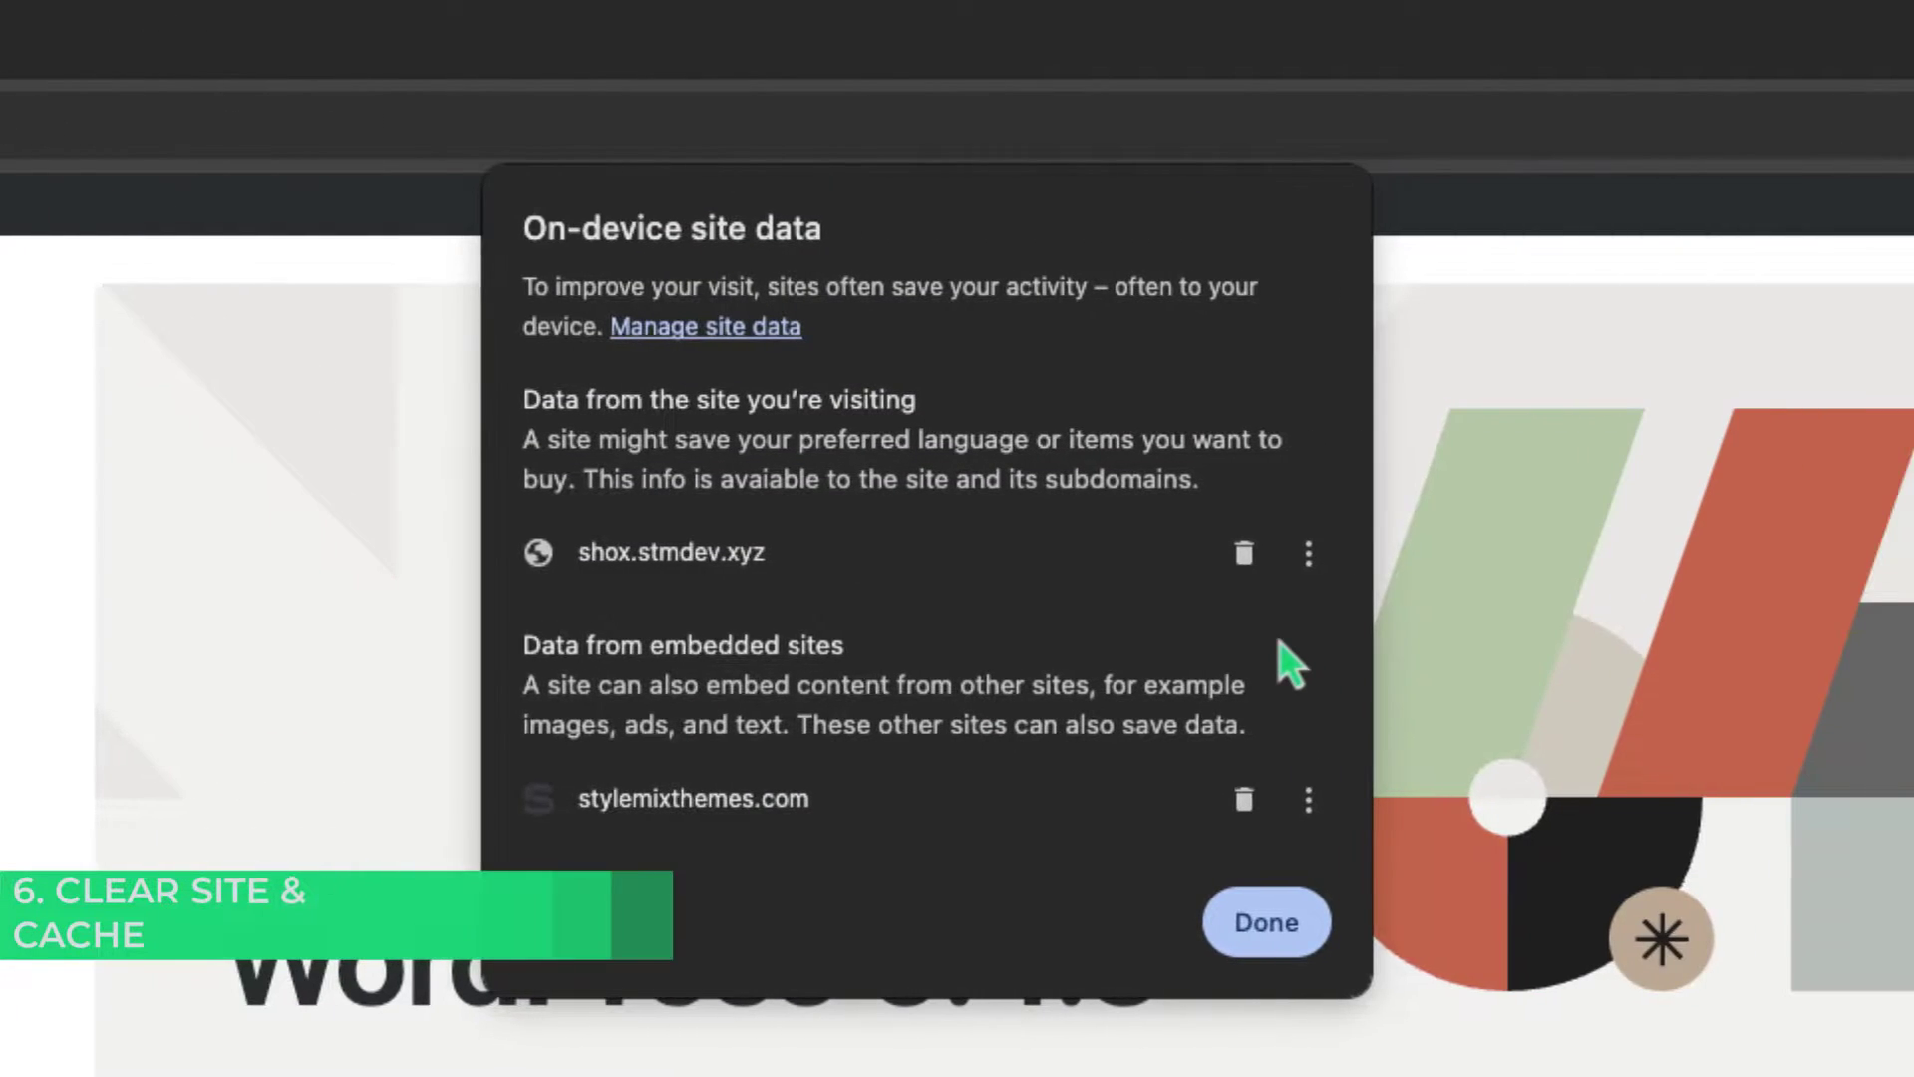
pyautogui.click(1245, 557)
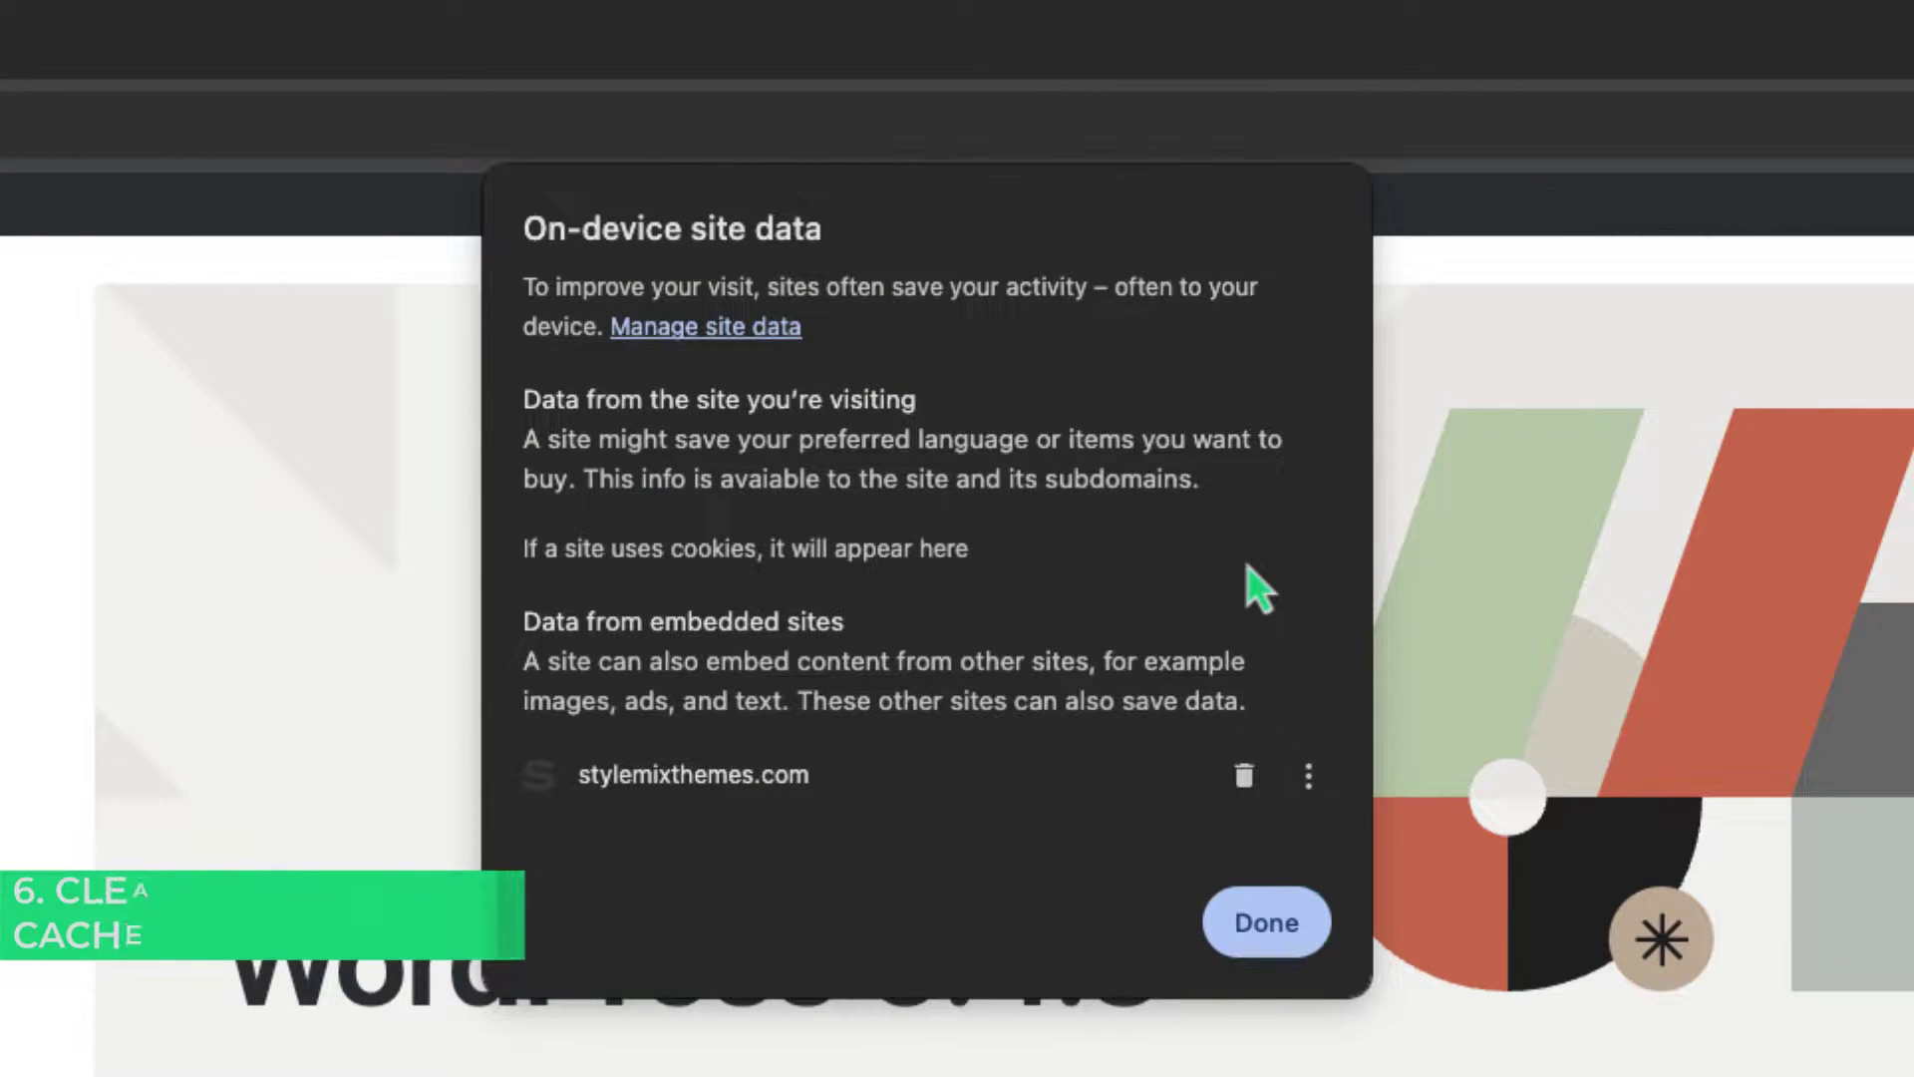
pyautogui.click(1236, 767)
pyautogui.click(1266, 922)
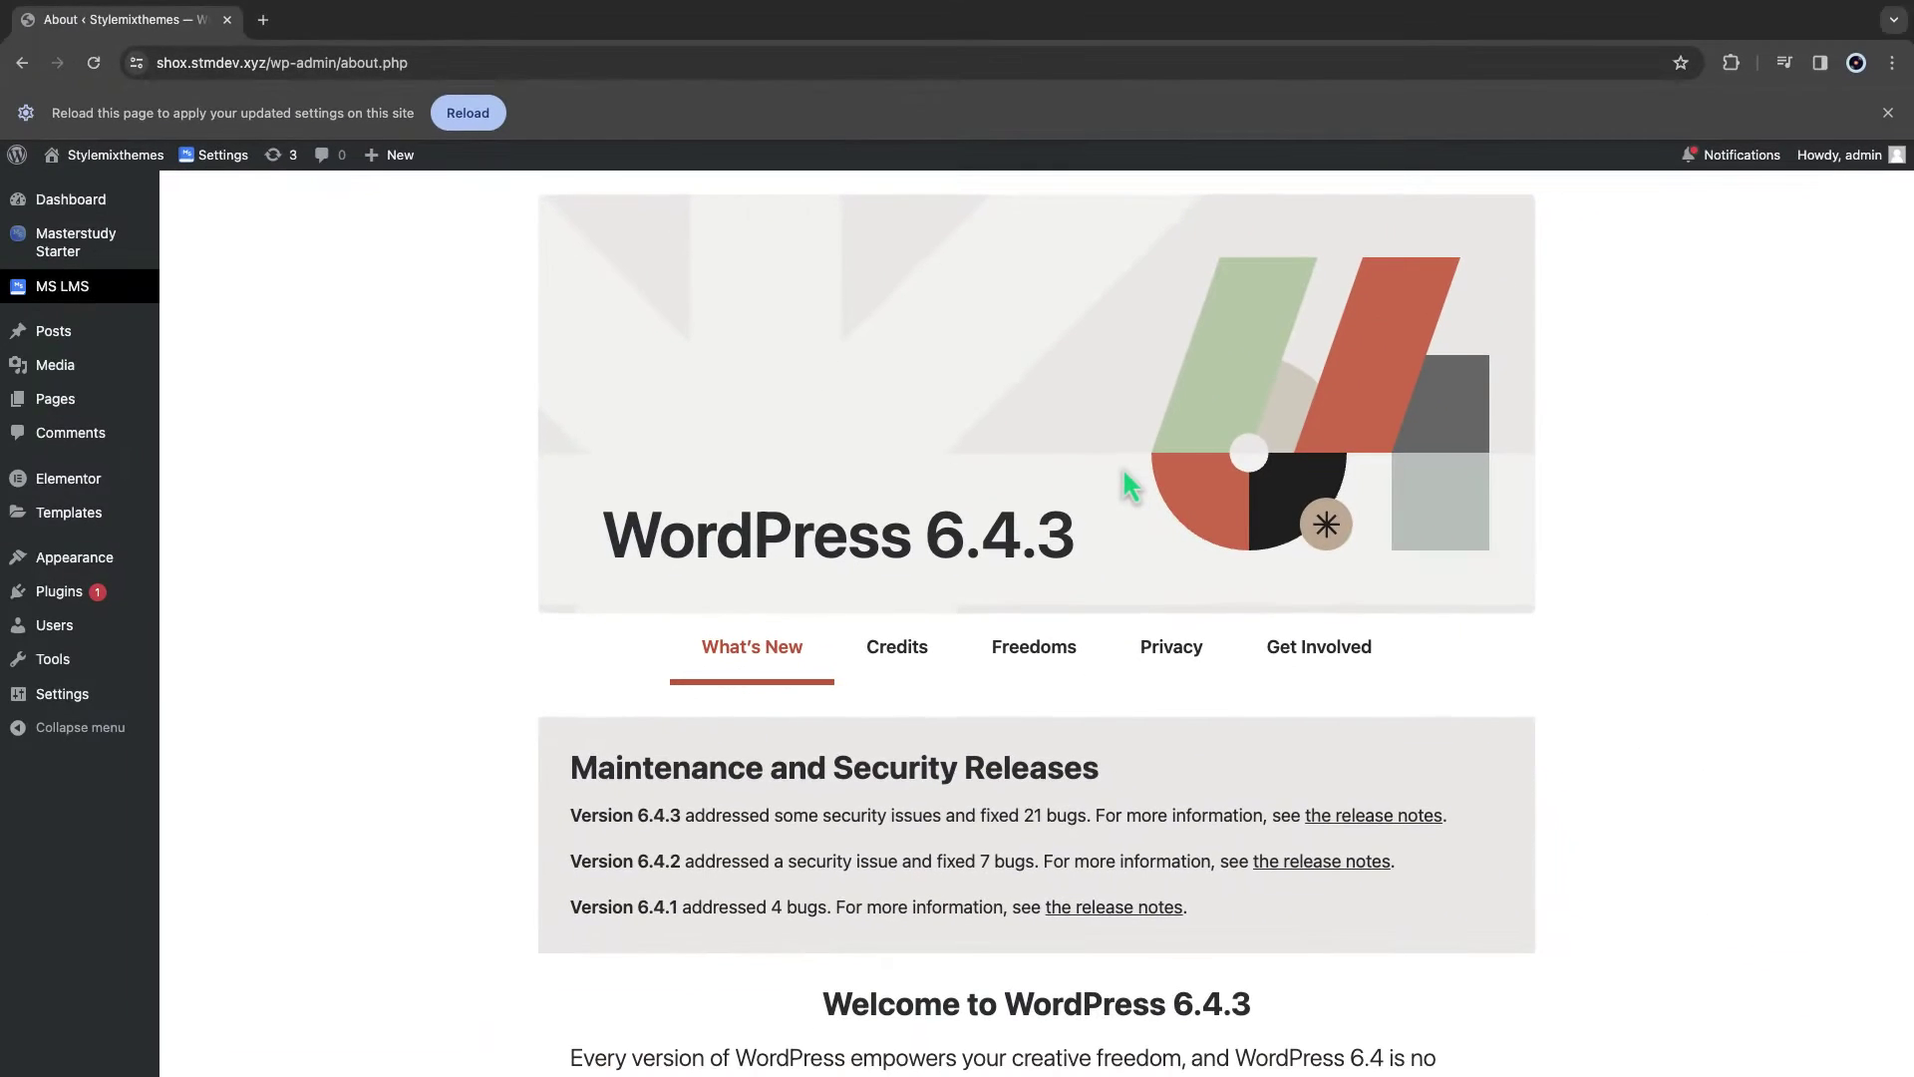
pyautogui.click(475, 118)
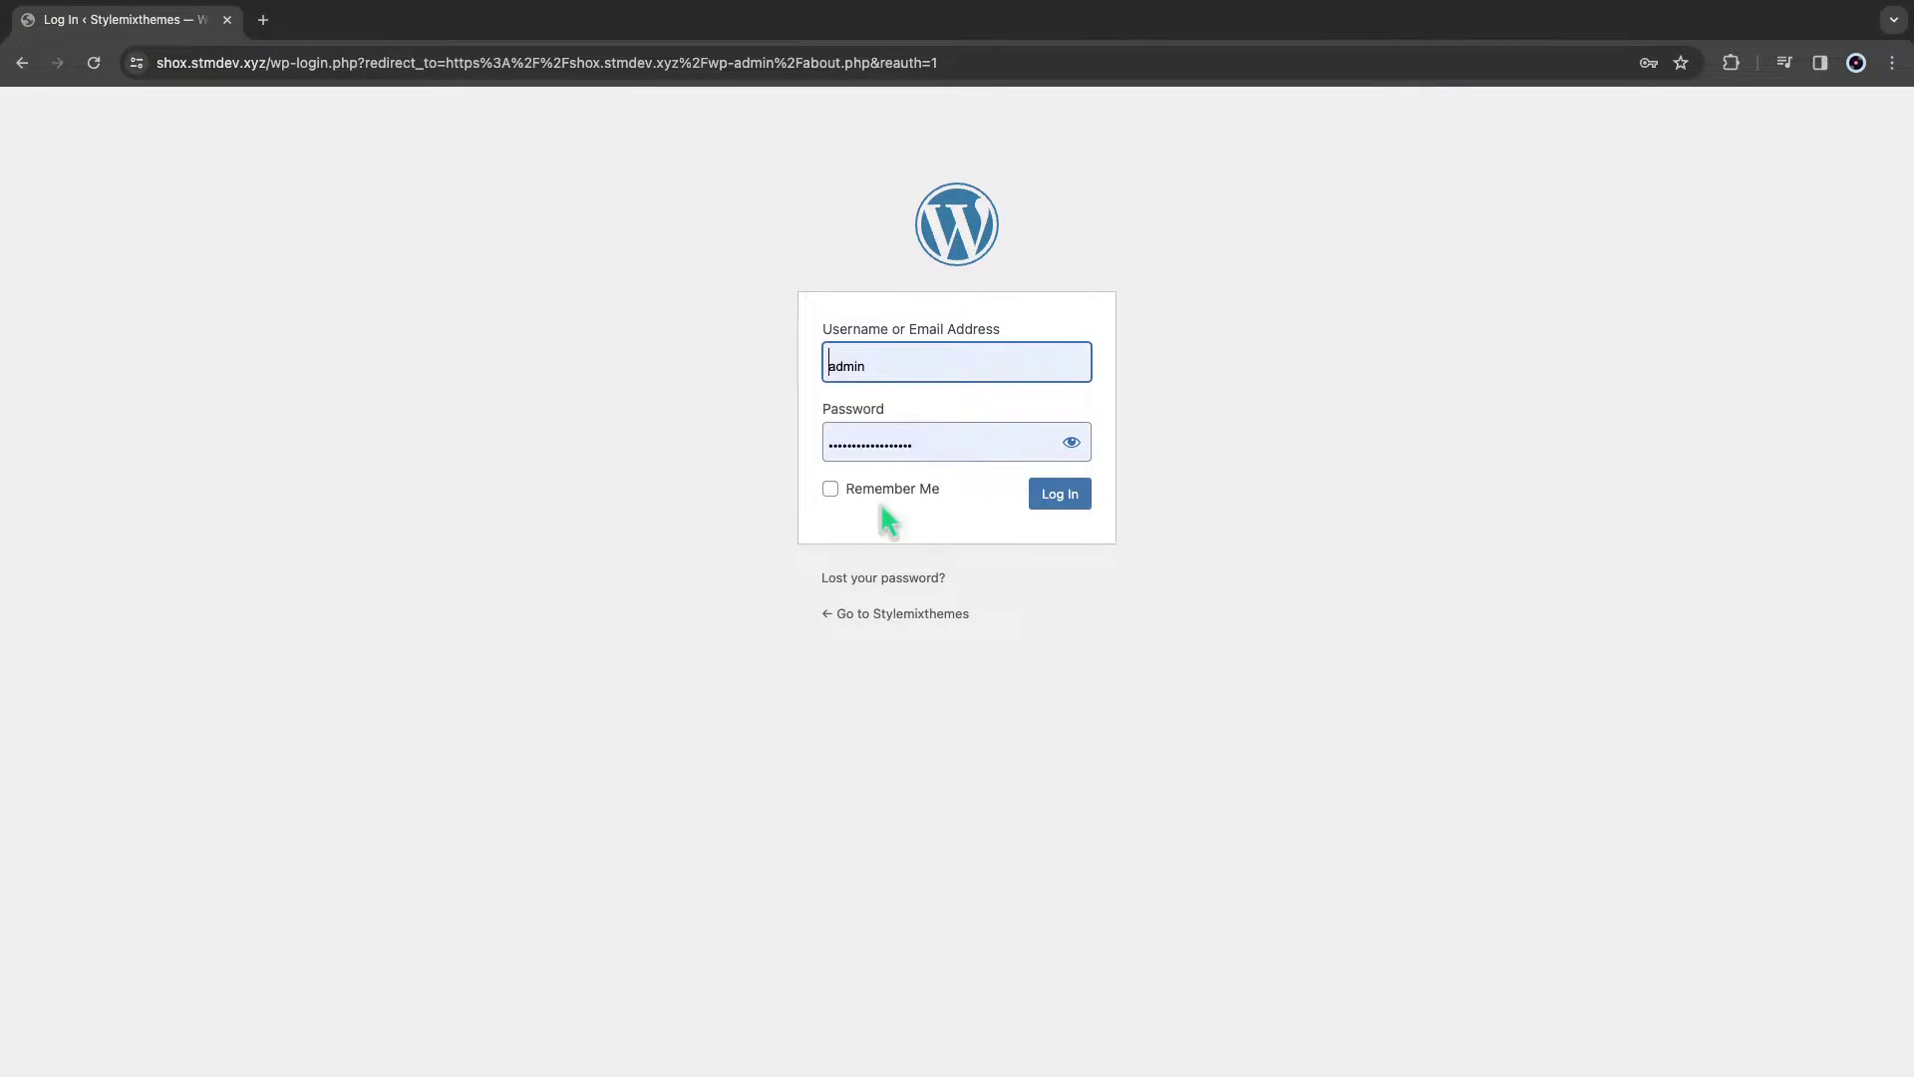
pyautogui.click(1060, 495)
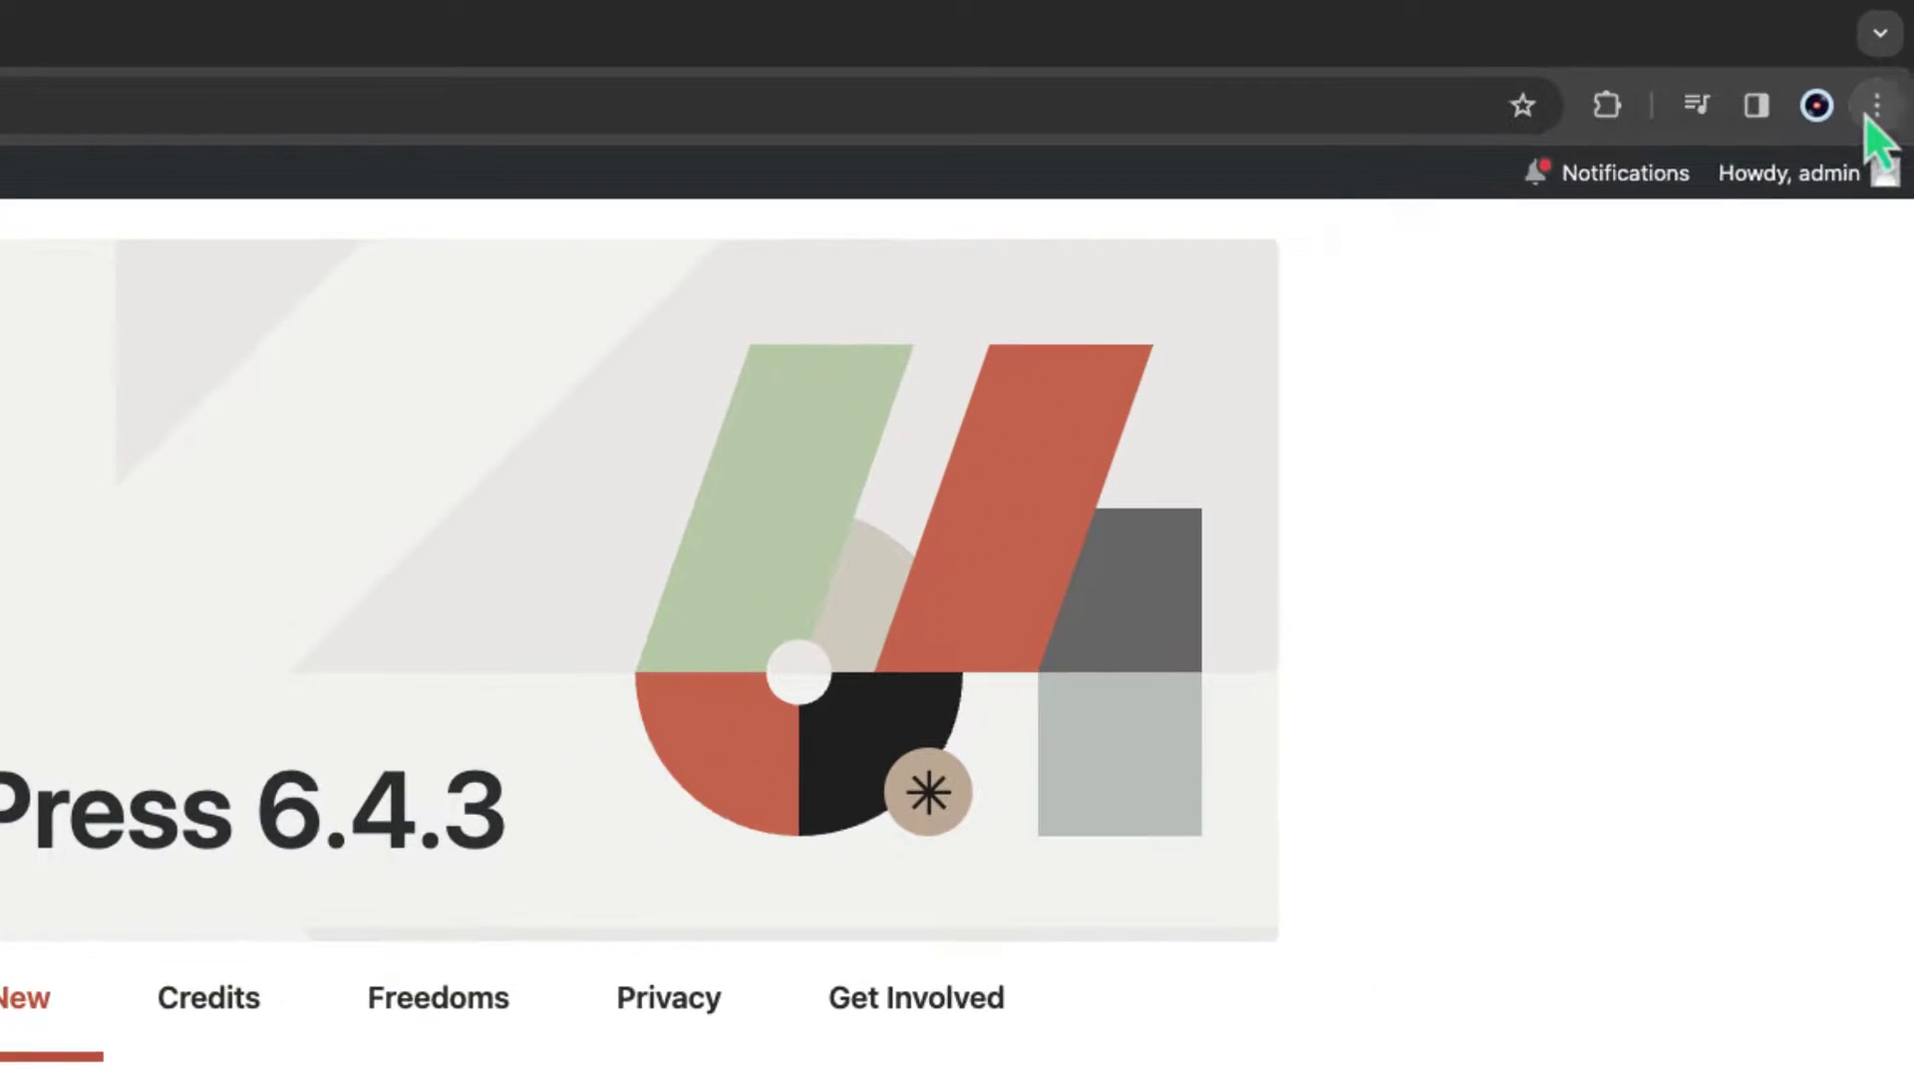
# - Clear All time browsing history, cookies and cached files from Chrome's History page
pyautogui.click(1870, 112)
pyautogui.moveTo(1493, 461)
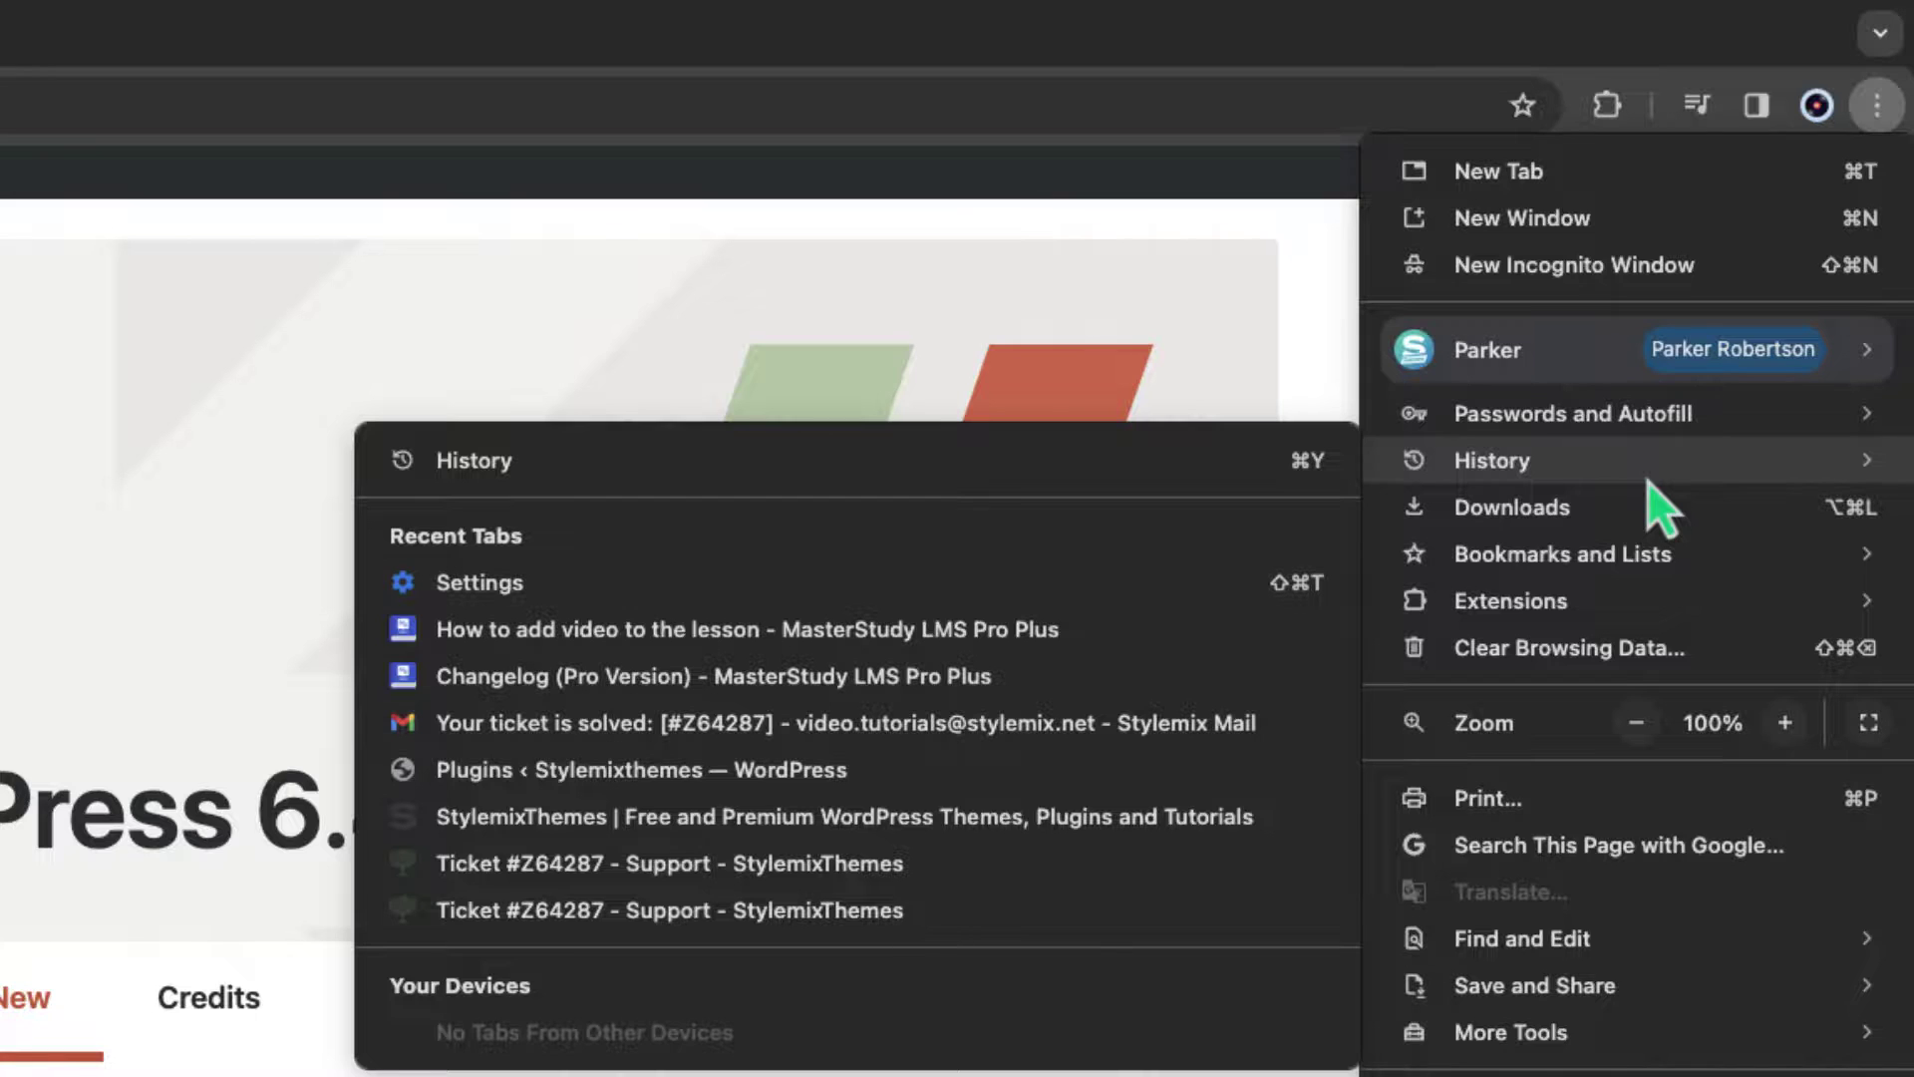
pyautogui.click(1306, 485)
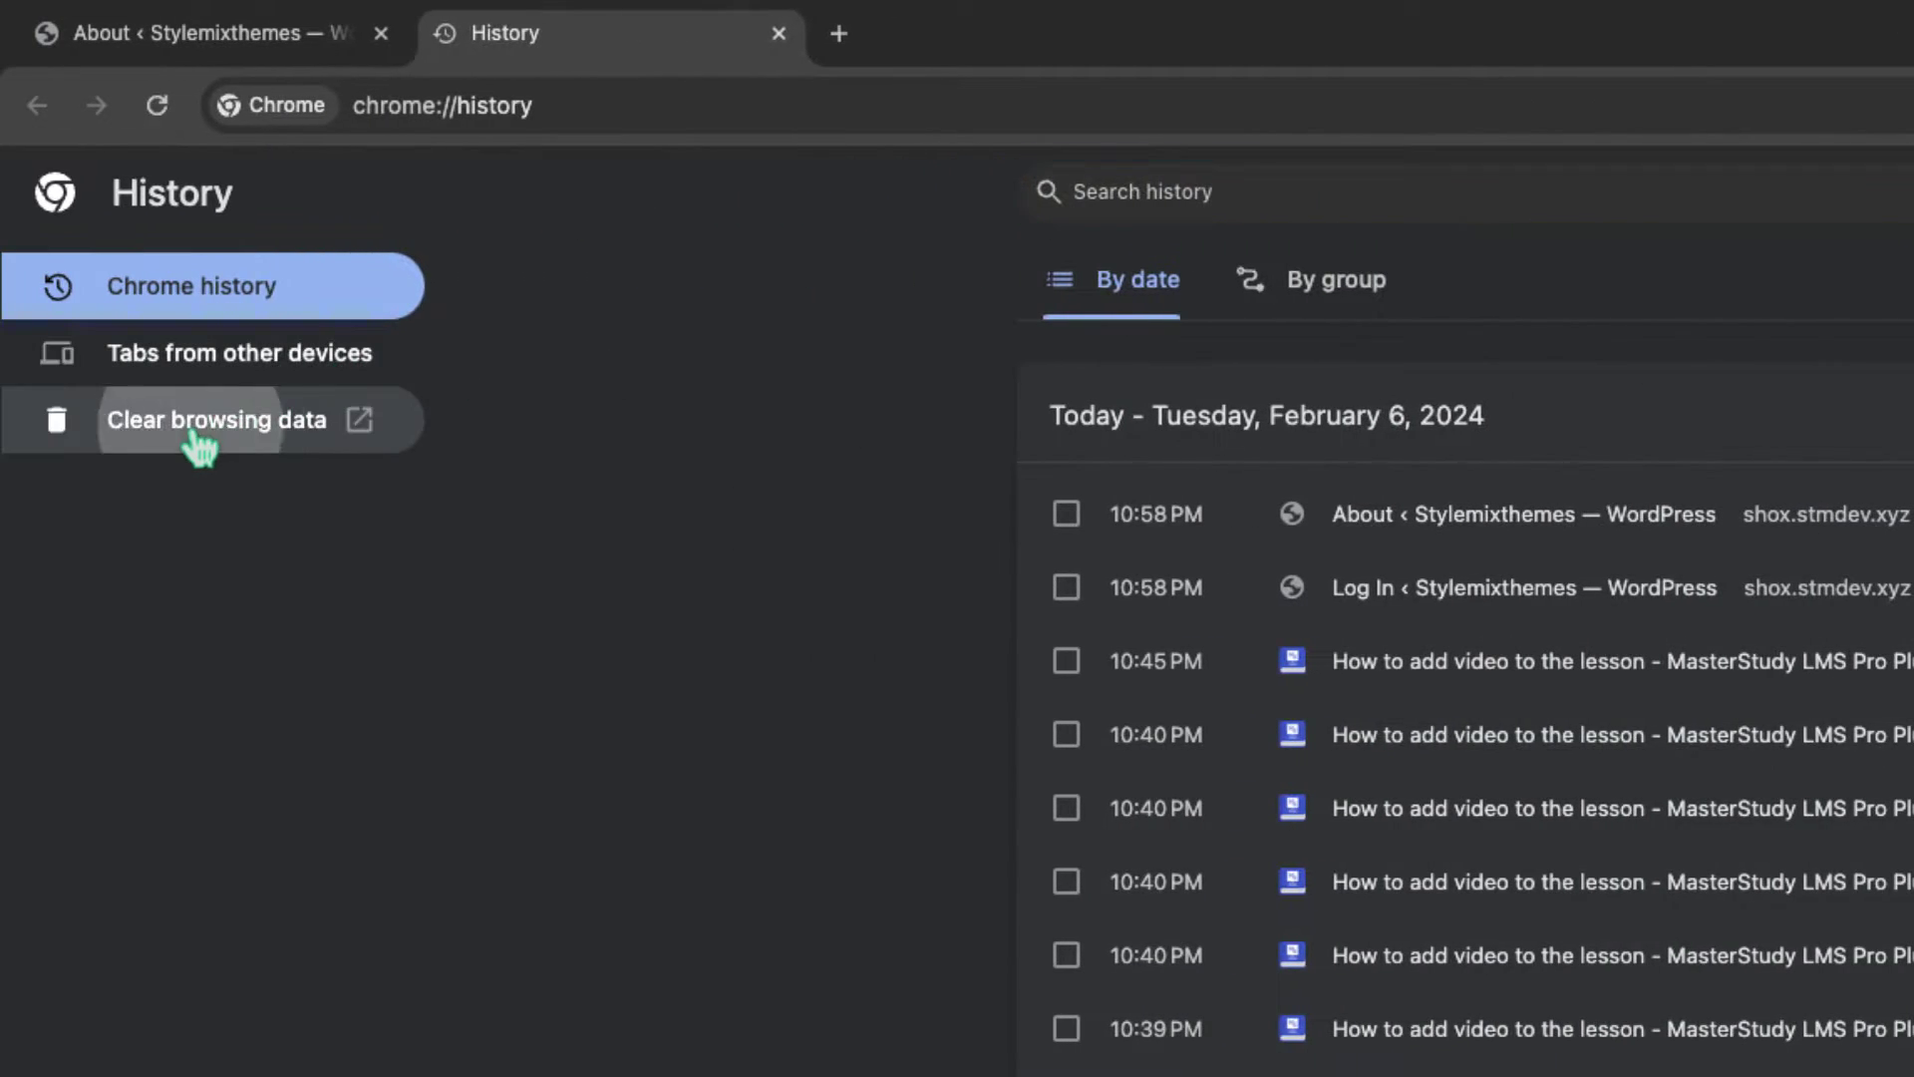
pyautogui.click(196, 433)
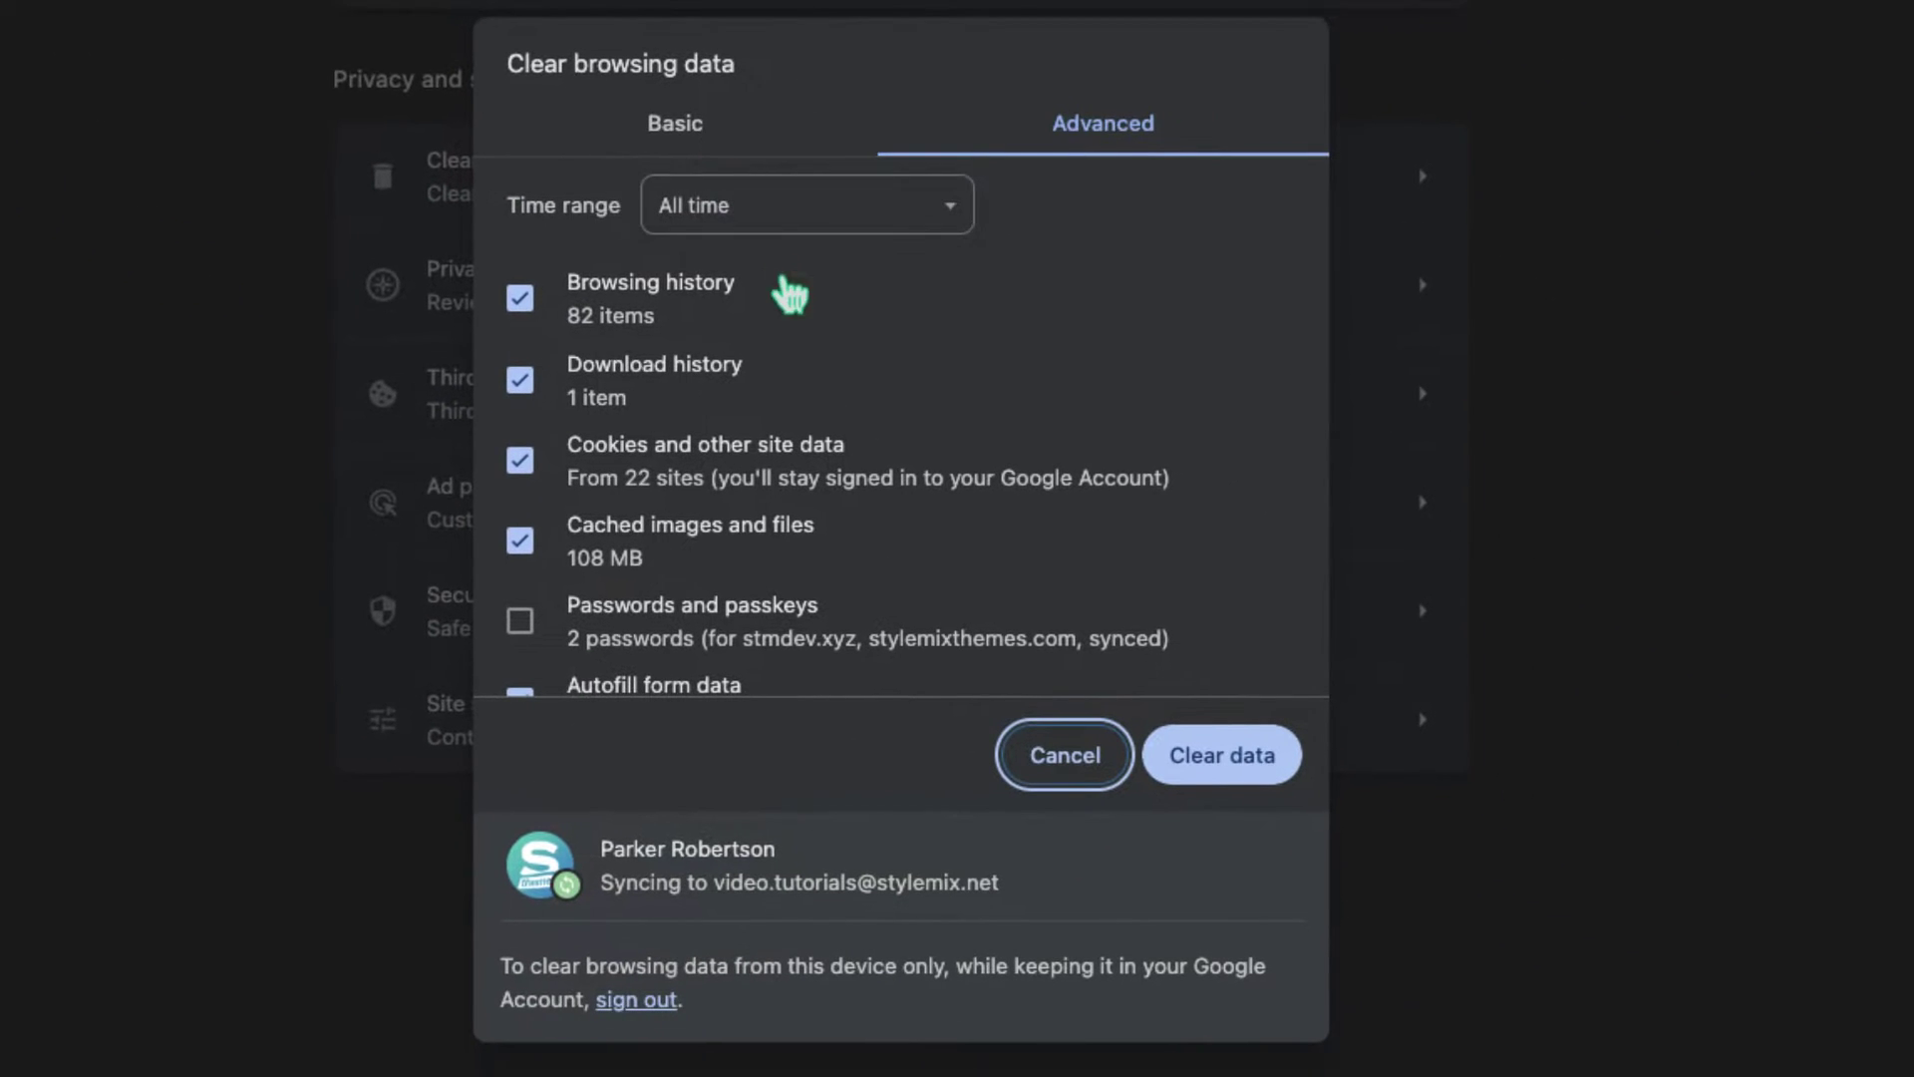
pyautogui.scroll(-3, 804, 364)
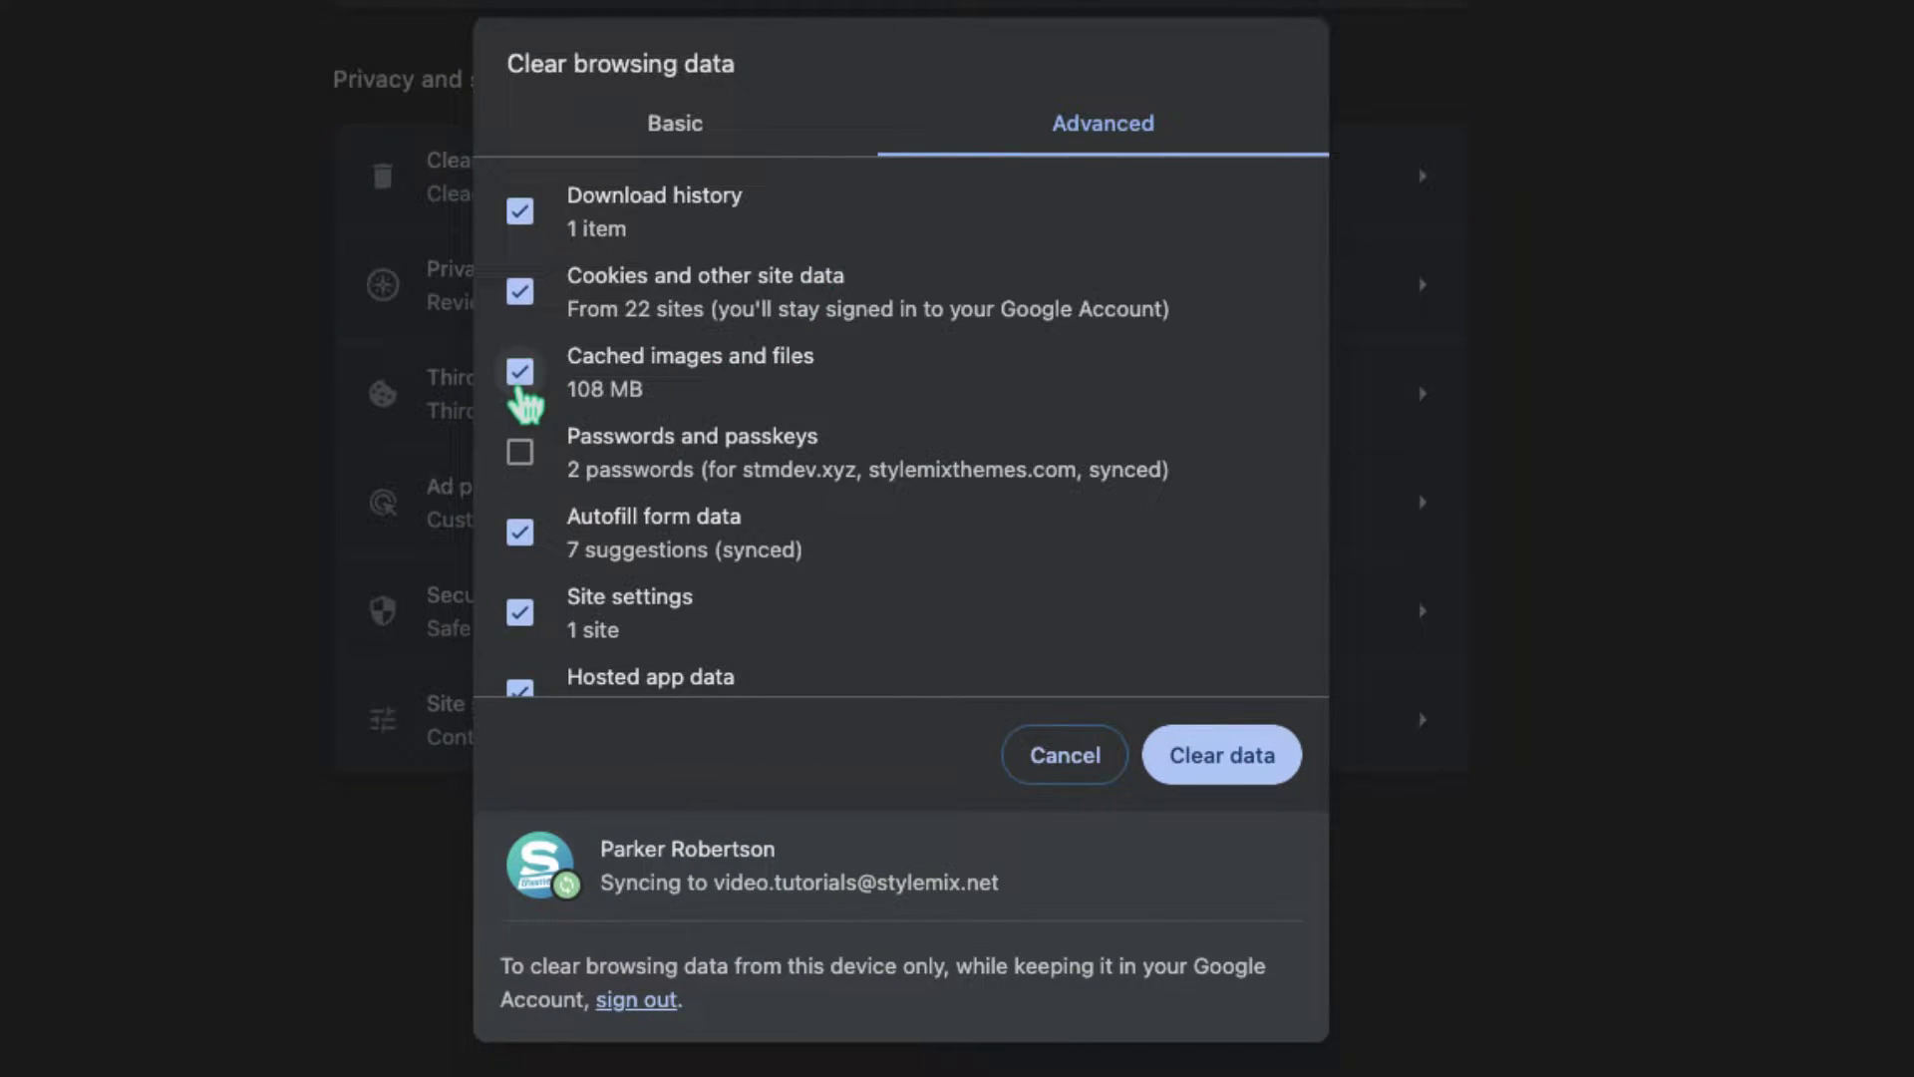
pyautogui.click(688, 125)
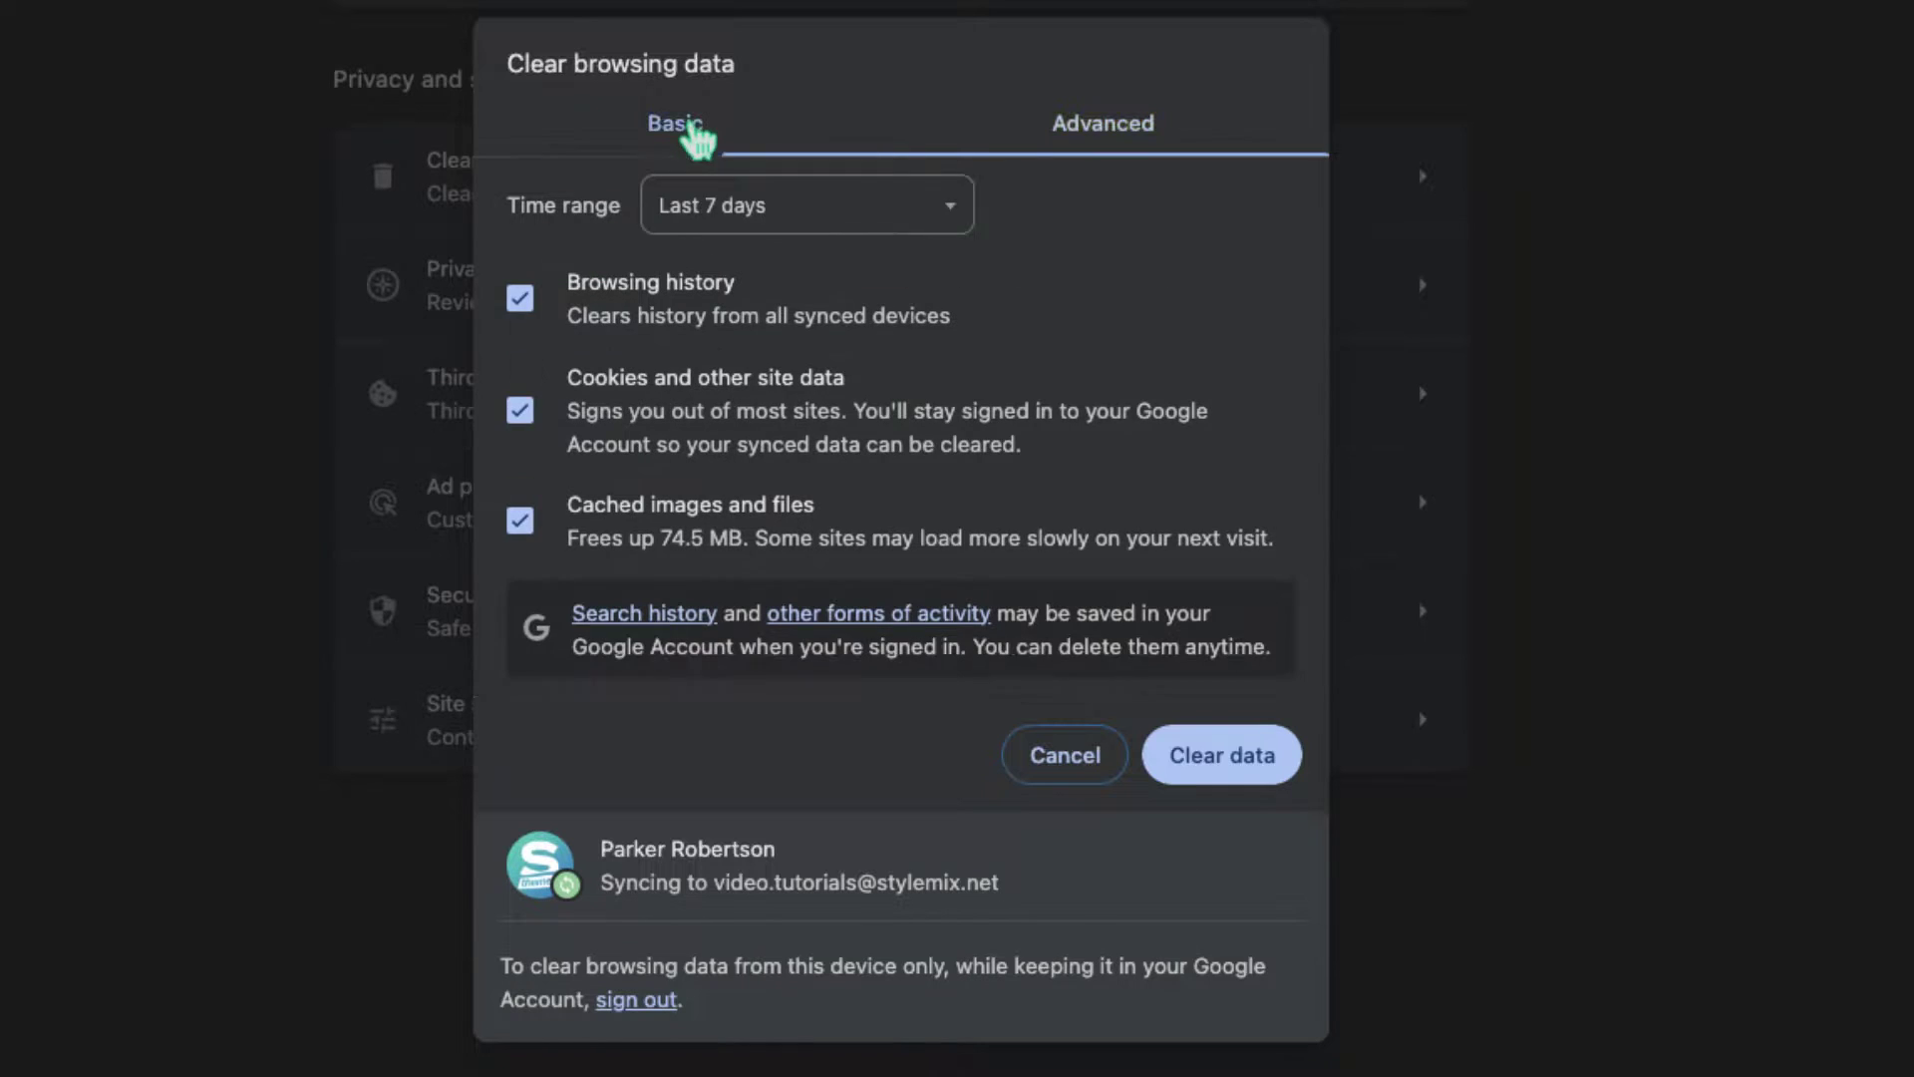
pyautogui.click(737, 214)
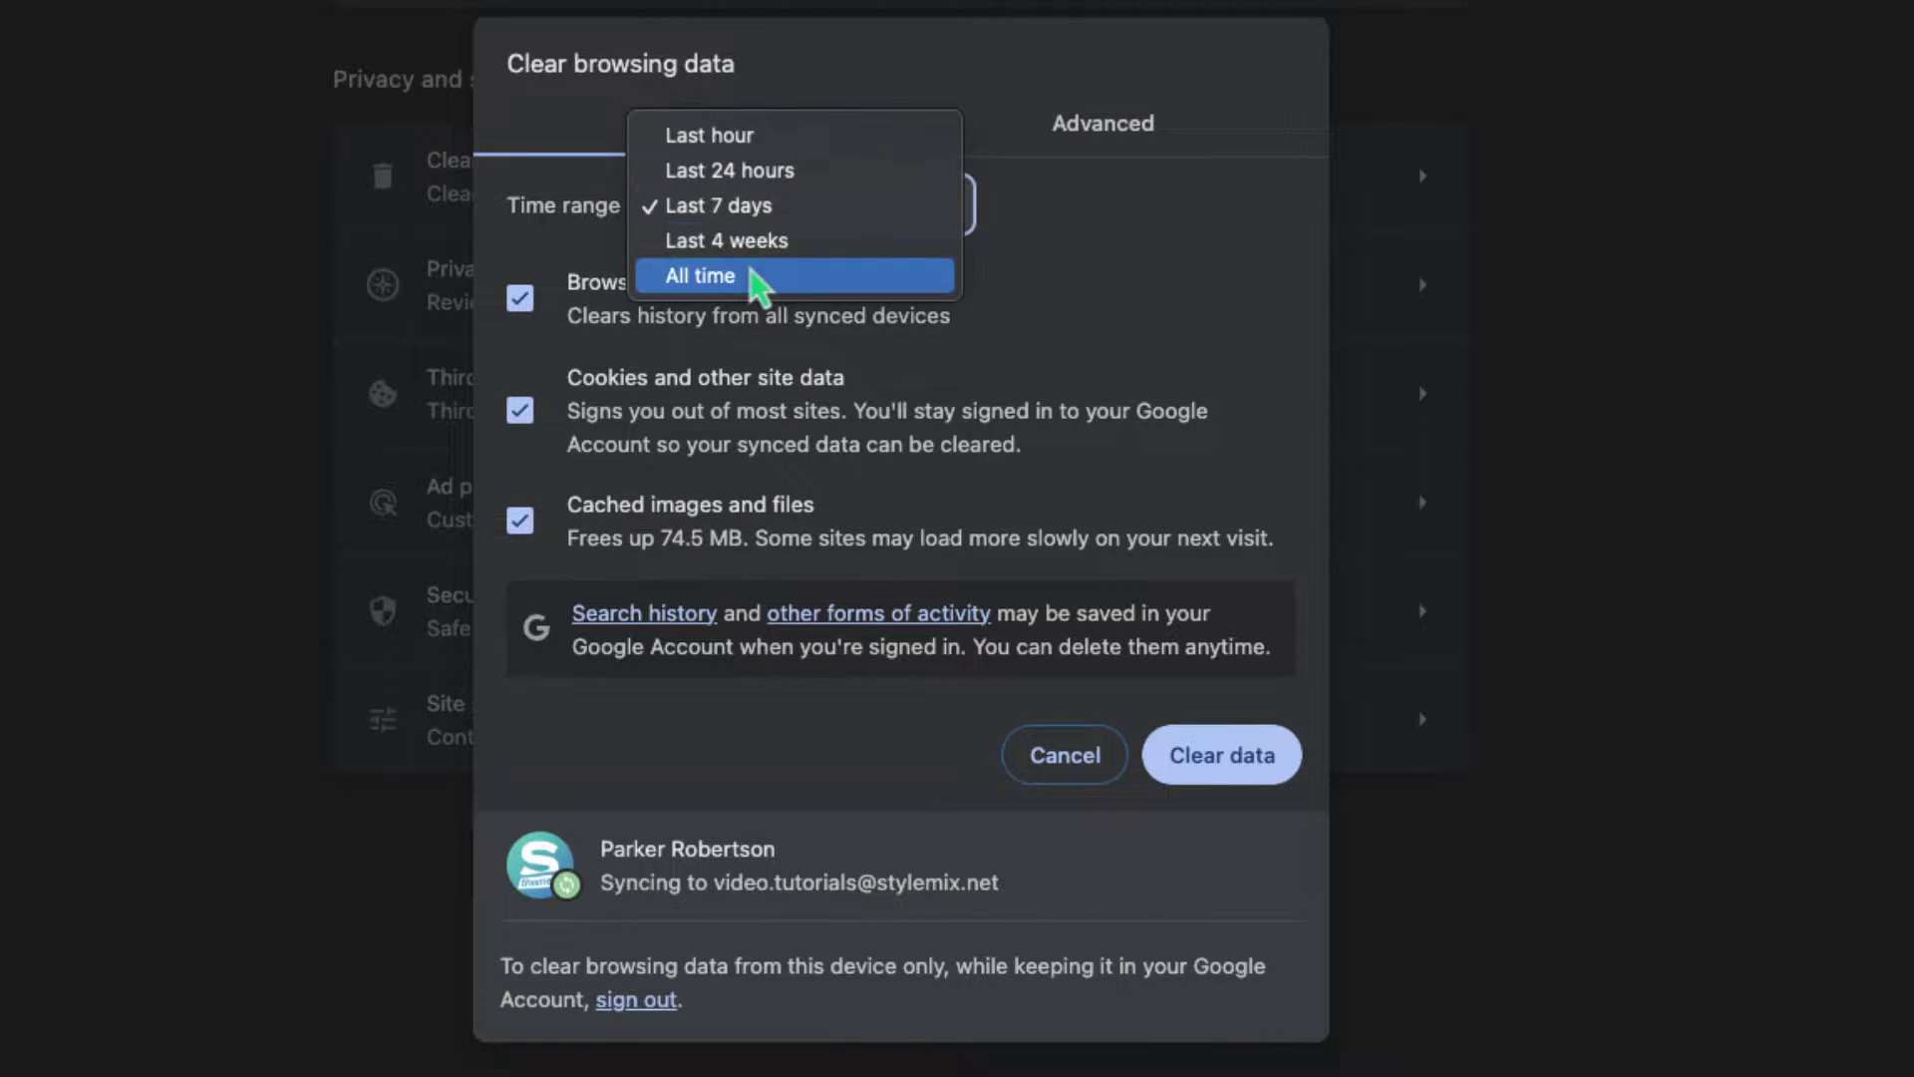
pyautogui.click(758, 280)
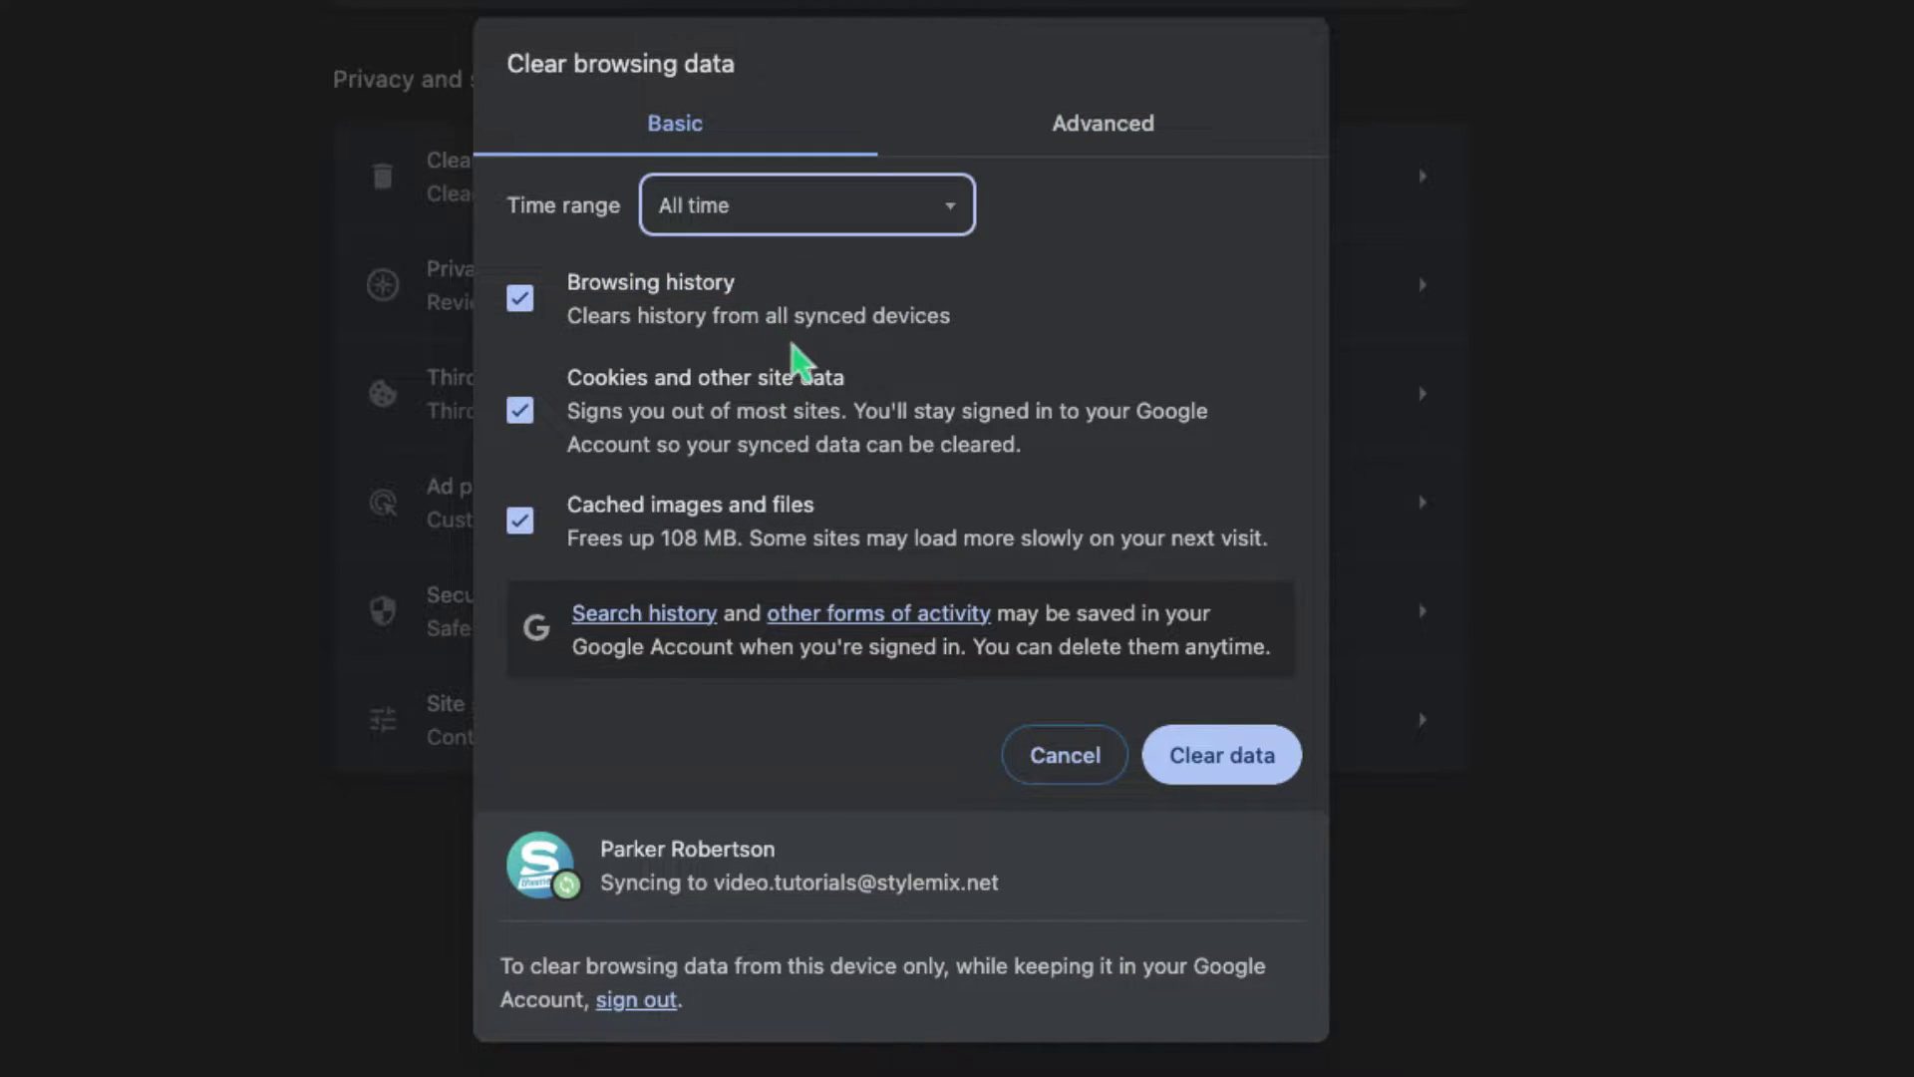
pyautogui.click(1199, 775)
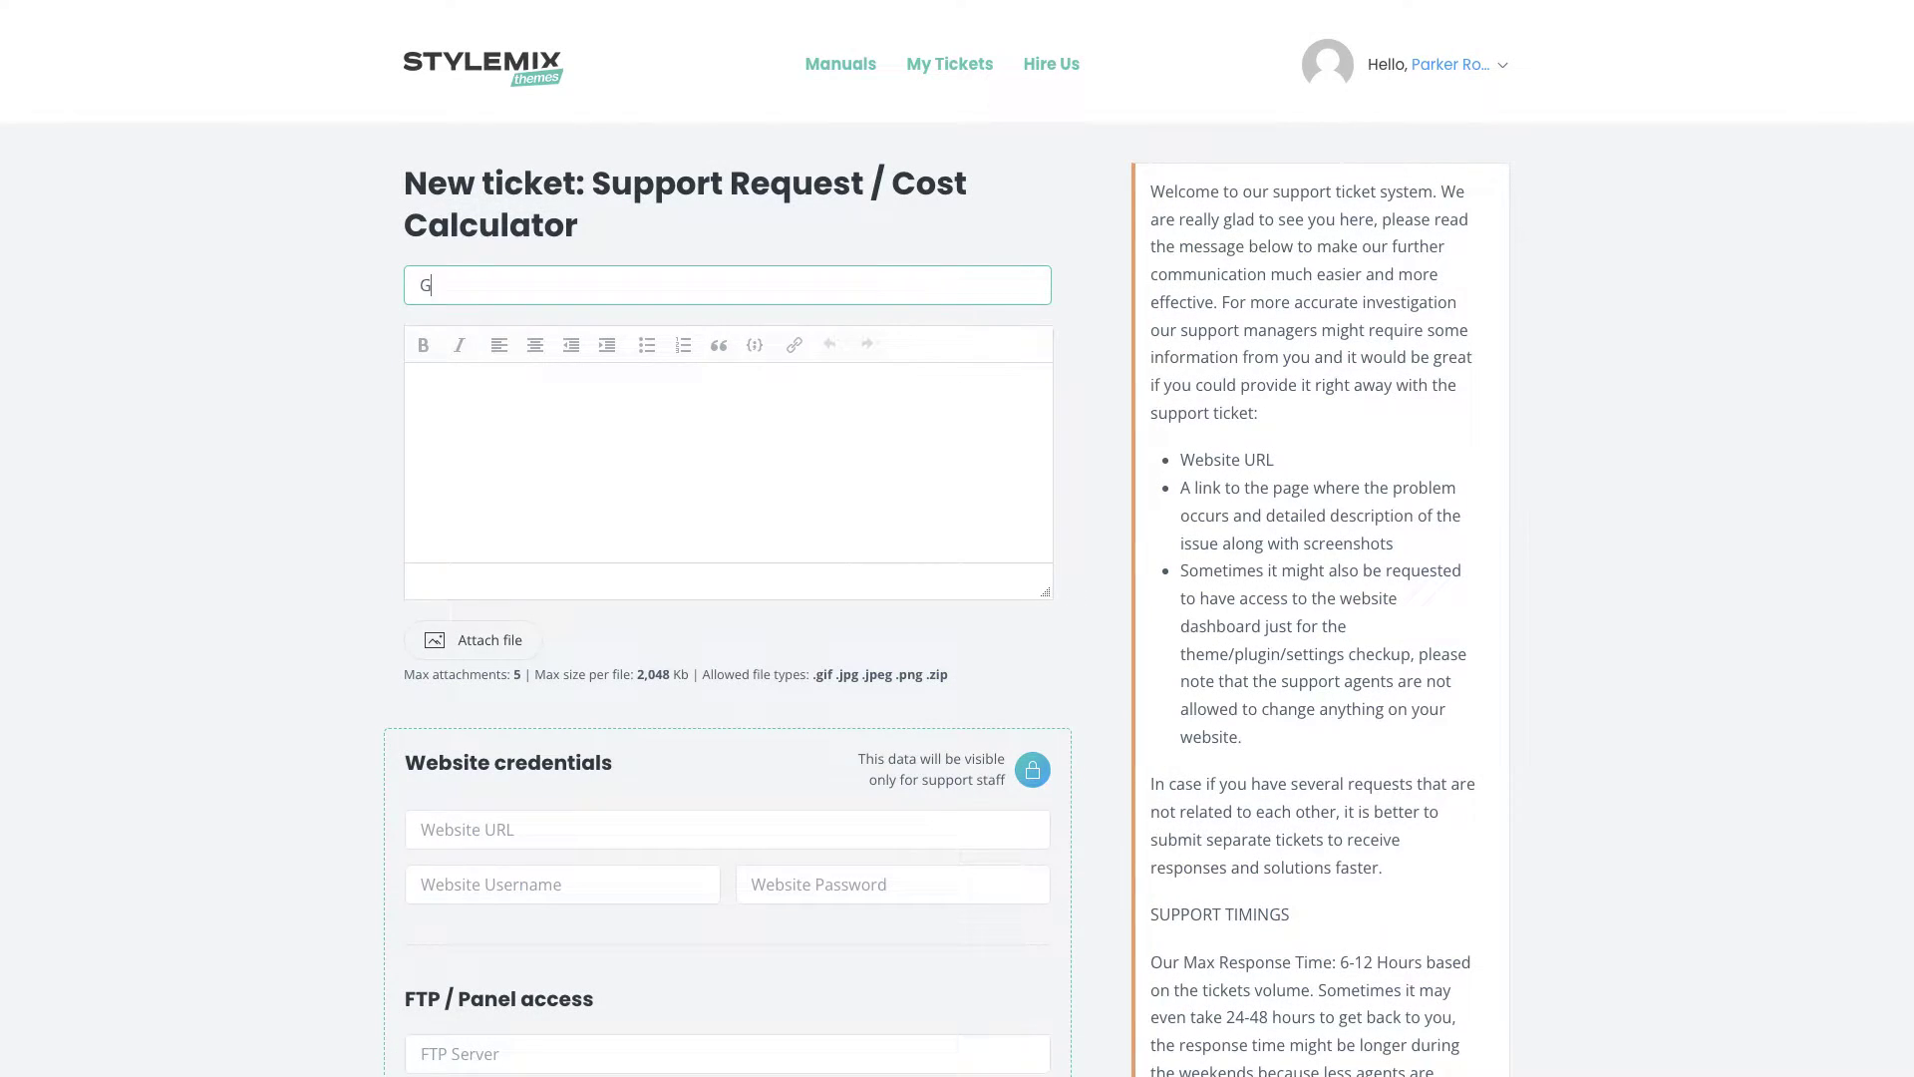
# - Enter the 'Google Calendar with Cost' ticket subject and paste the prepared message
pyautogui.write('oog')
pyautogui.write('le')
pyautogui.write(' Calendar')
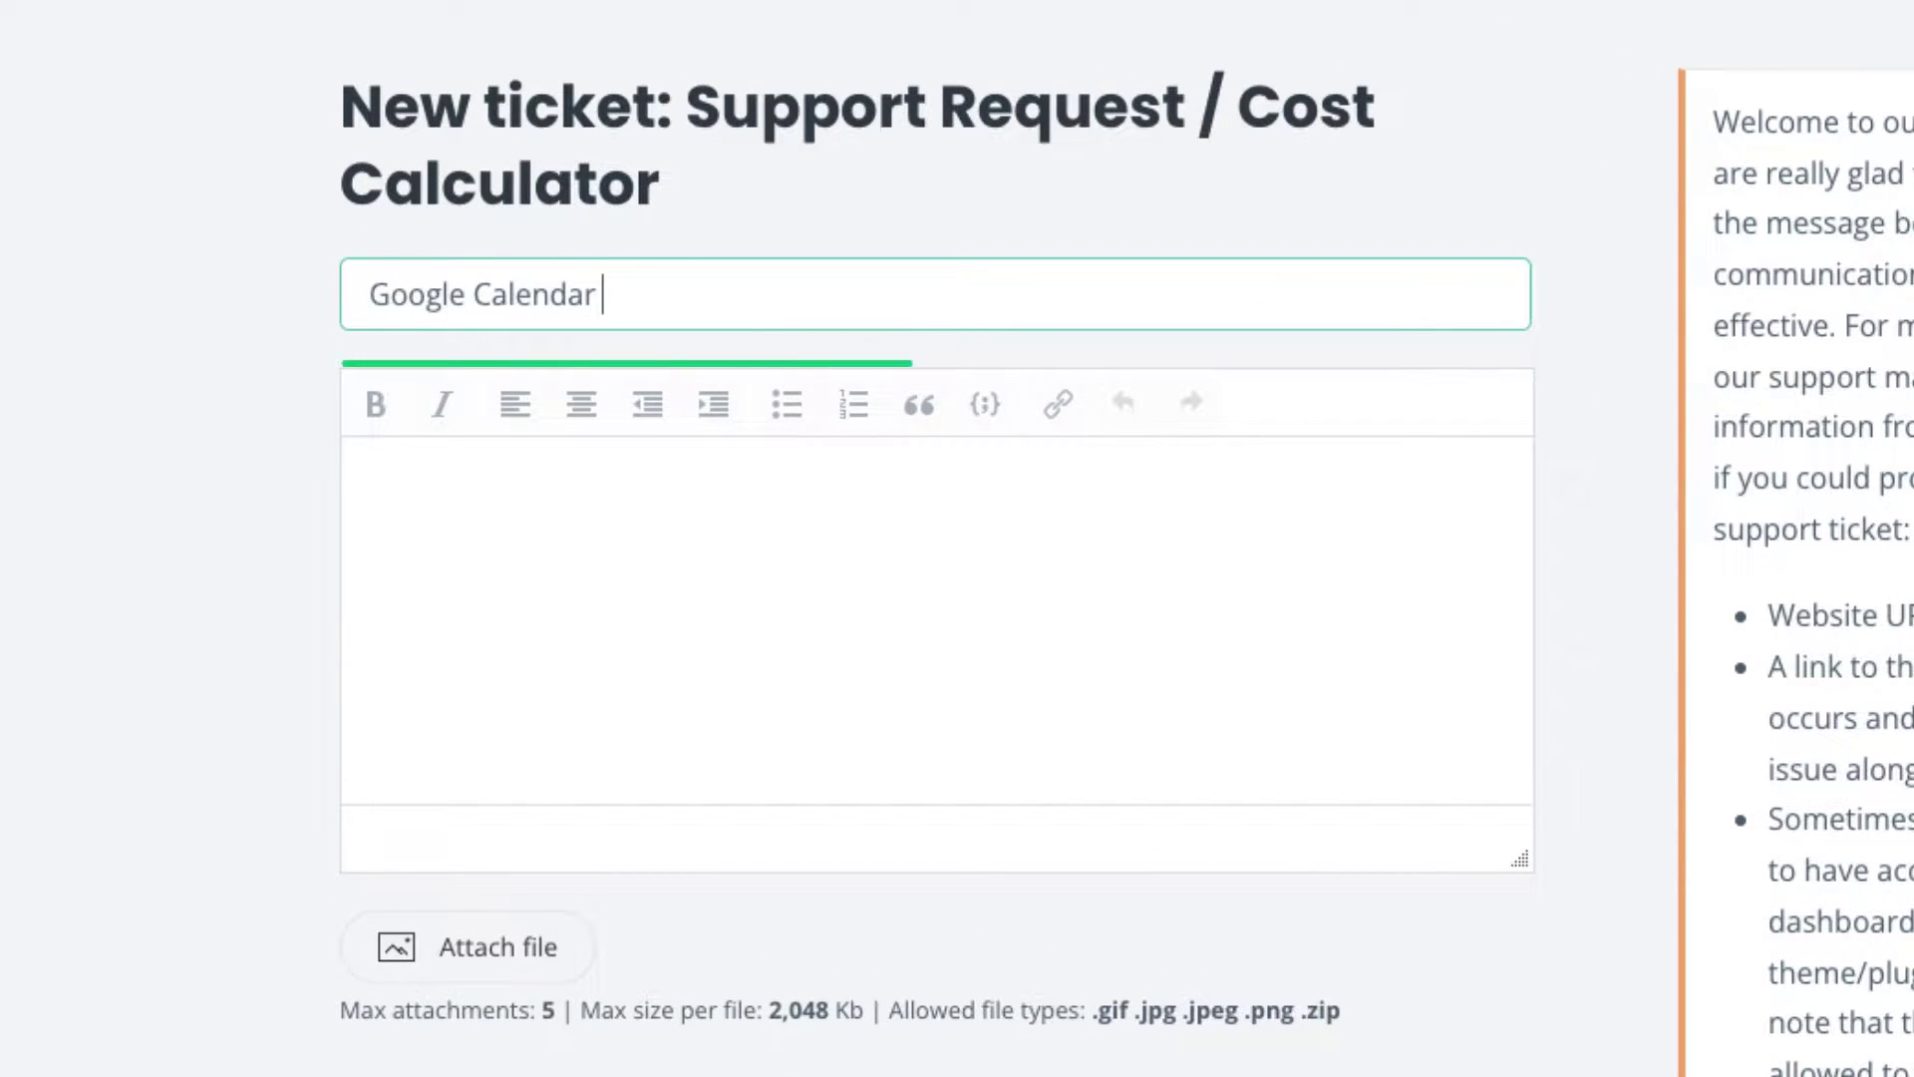
pyautogui.write('ith Cost Calculator')
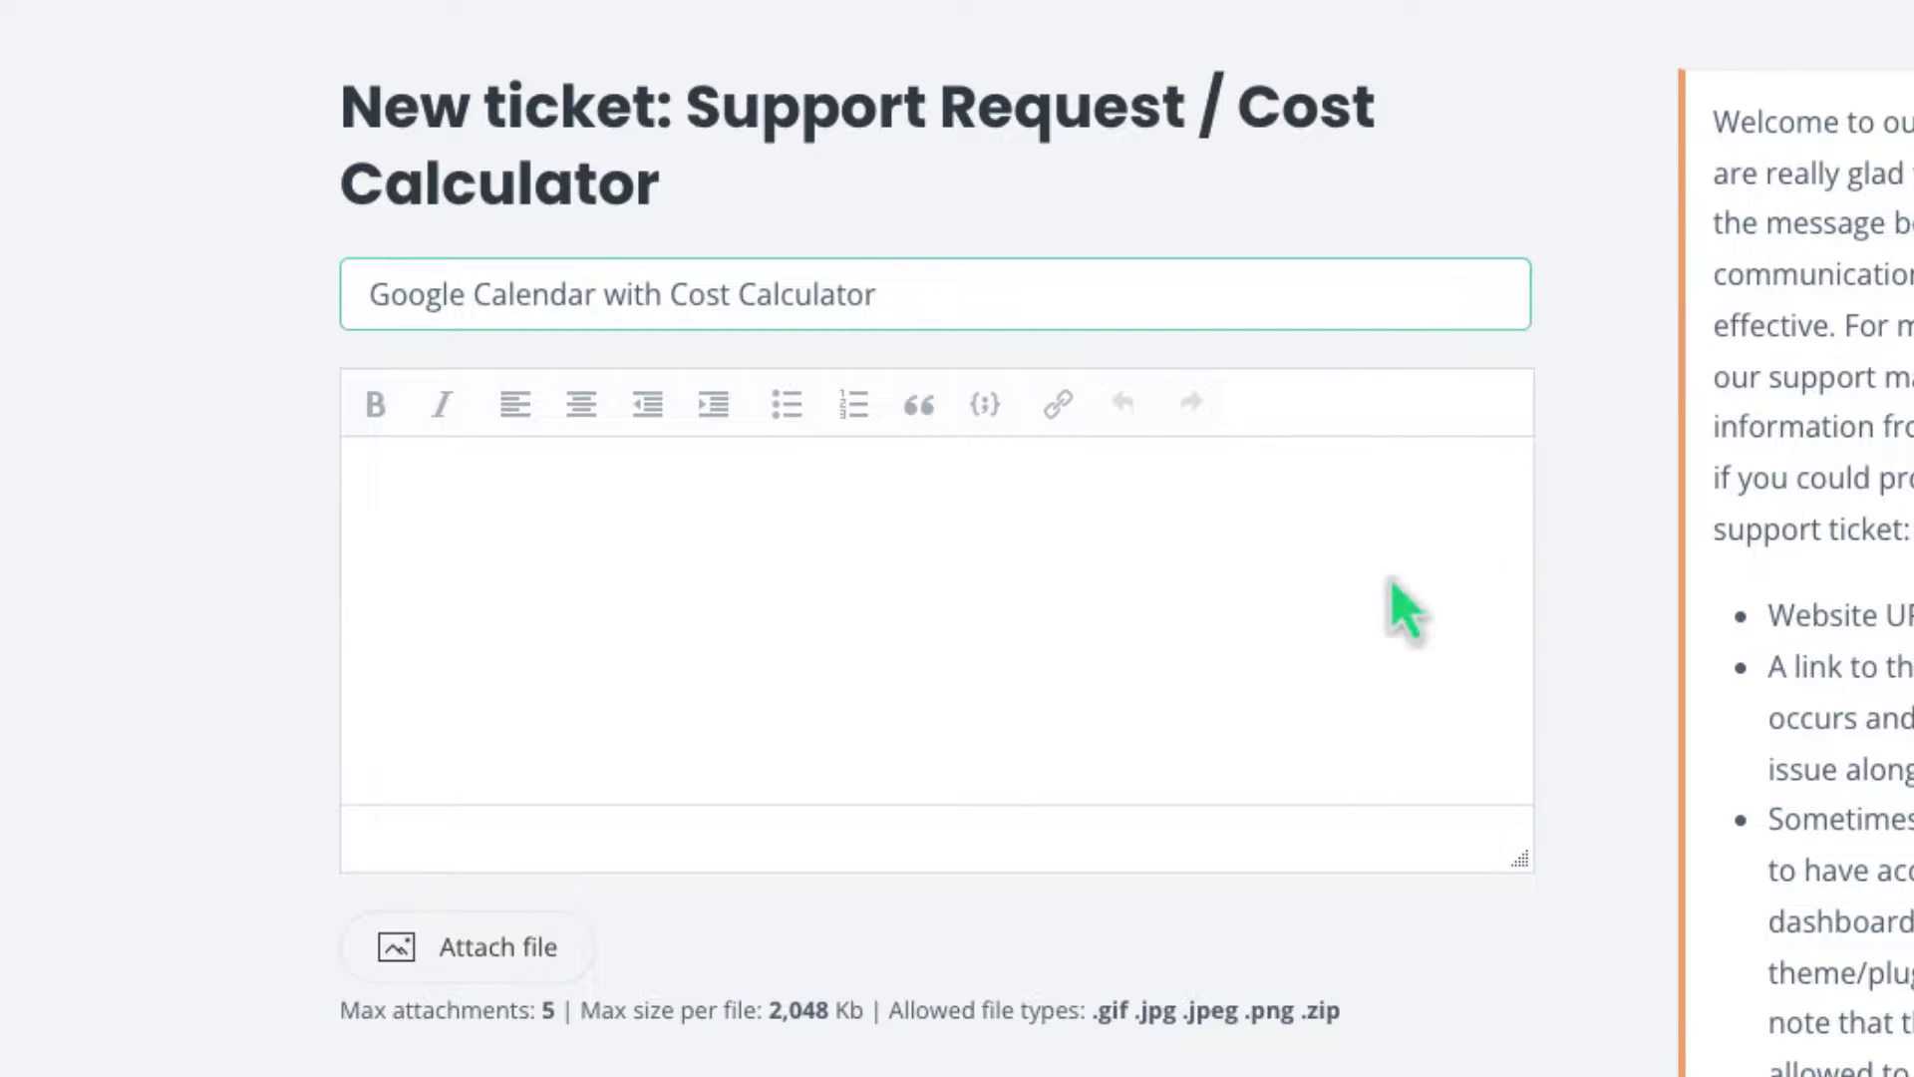
pyautogui.click(1348, 616)
pyautogui.hotkey('ctrl', 'v')
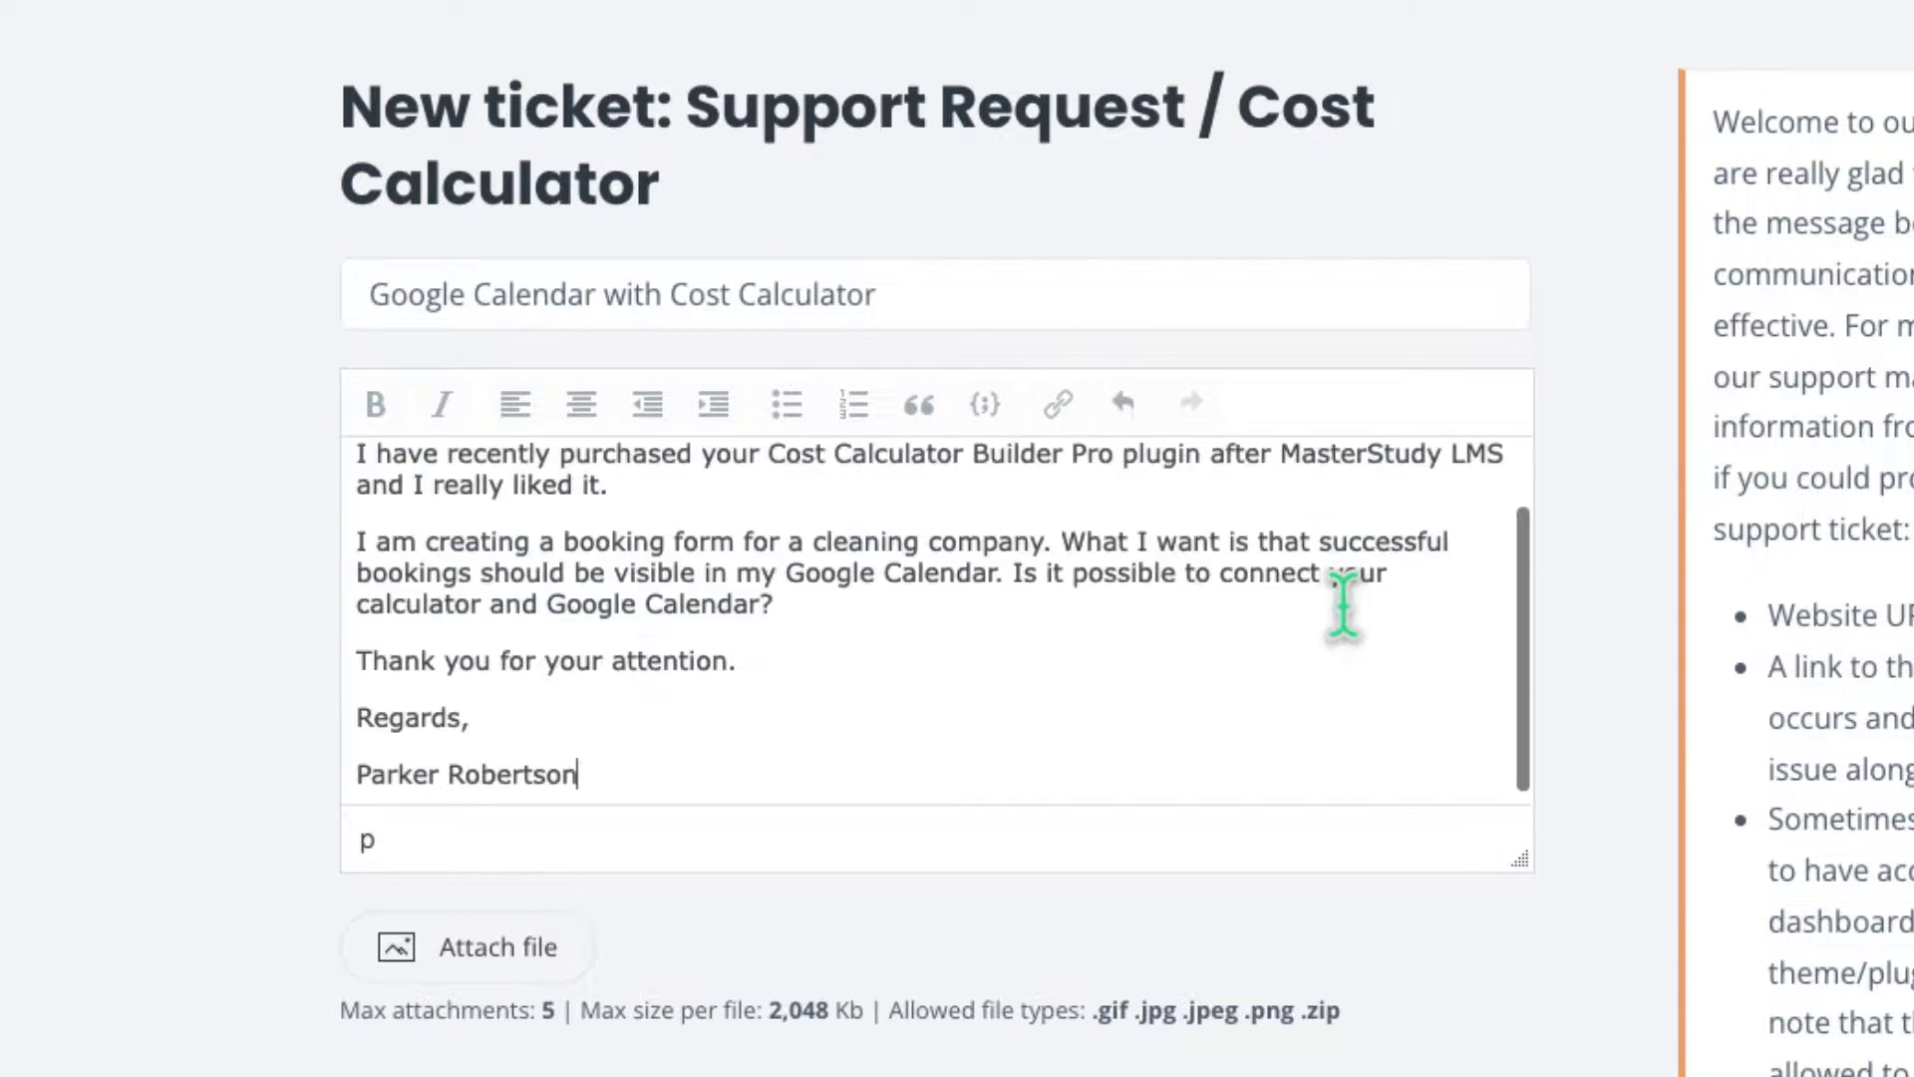
# - Attach the time_insights.jpeg screenshot from Downloads to the ticket
pyautogui.scroll(2, 1343, 603)
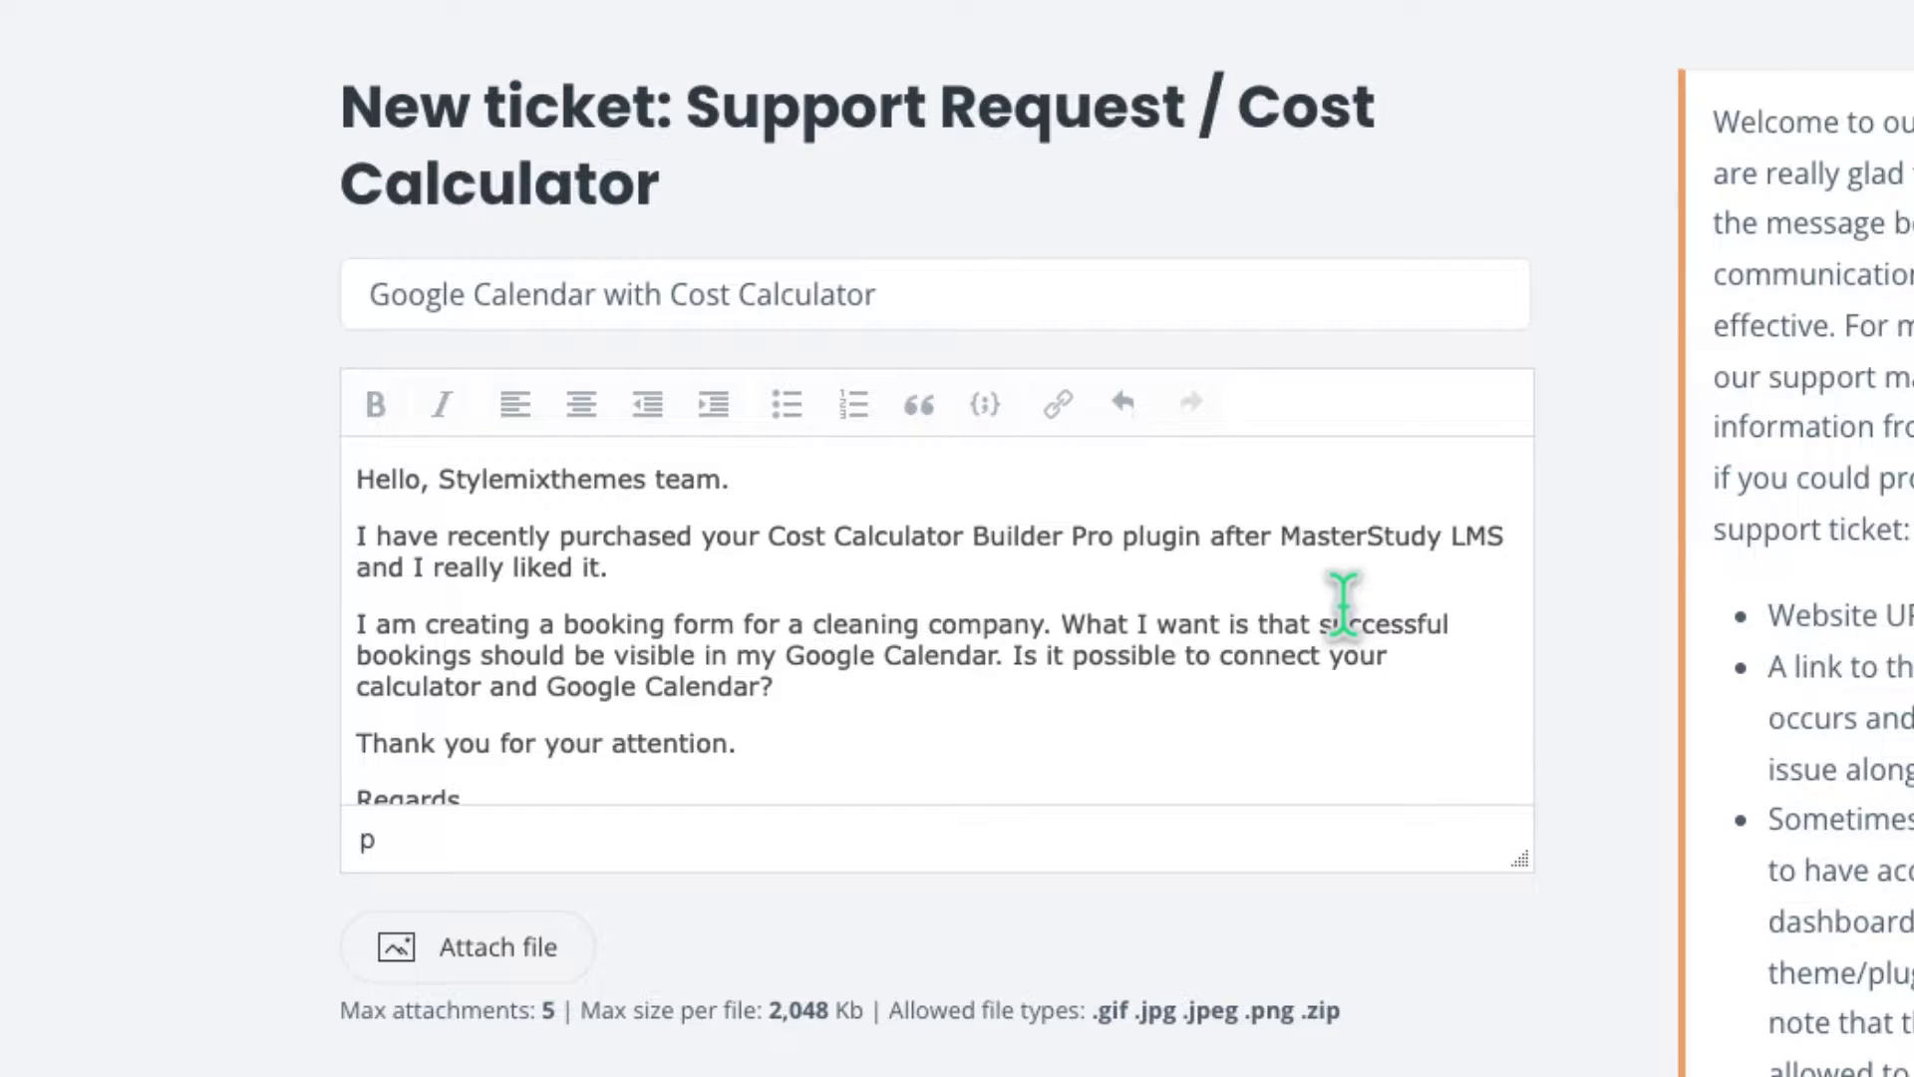
pyautogui.scroll(-2, 1343, 603)
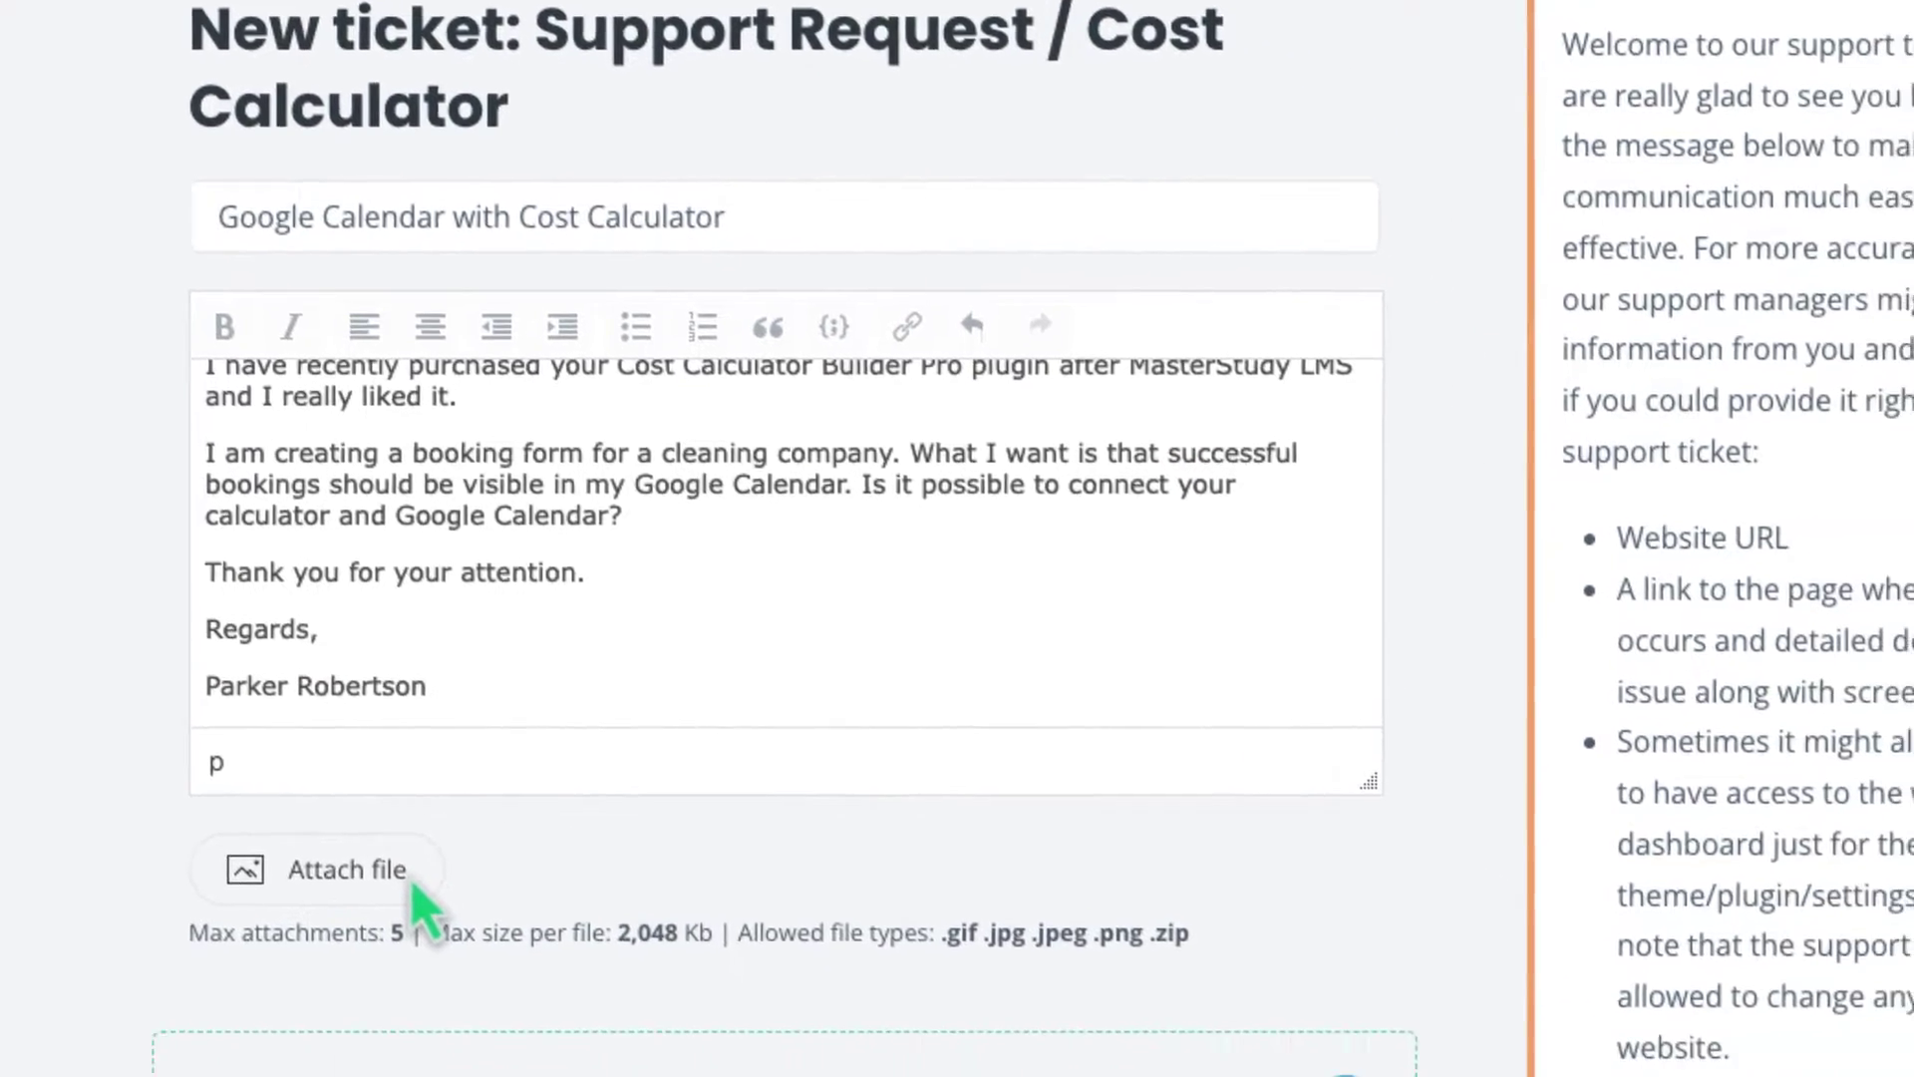
pyautogui.click(564, 959)
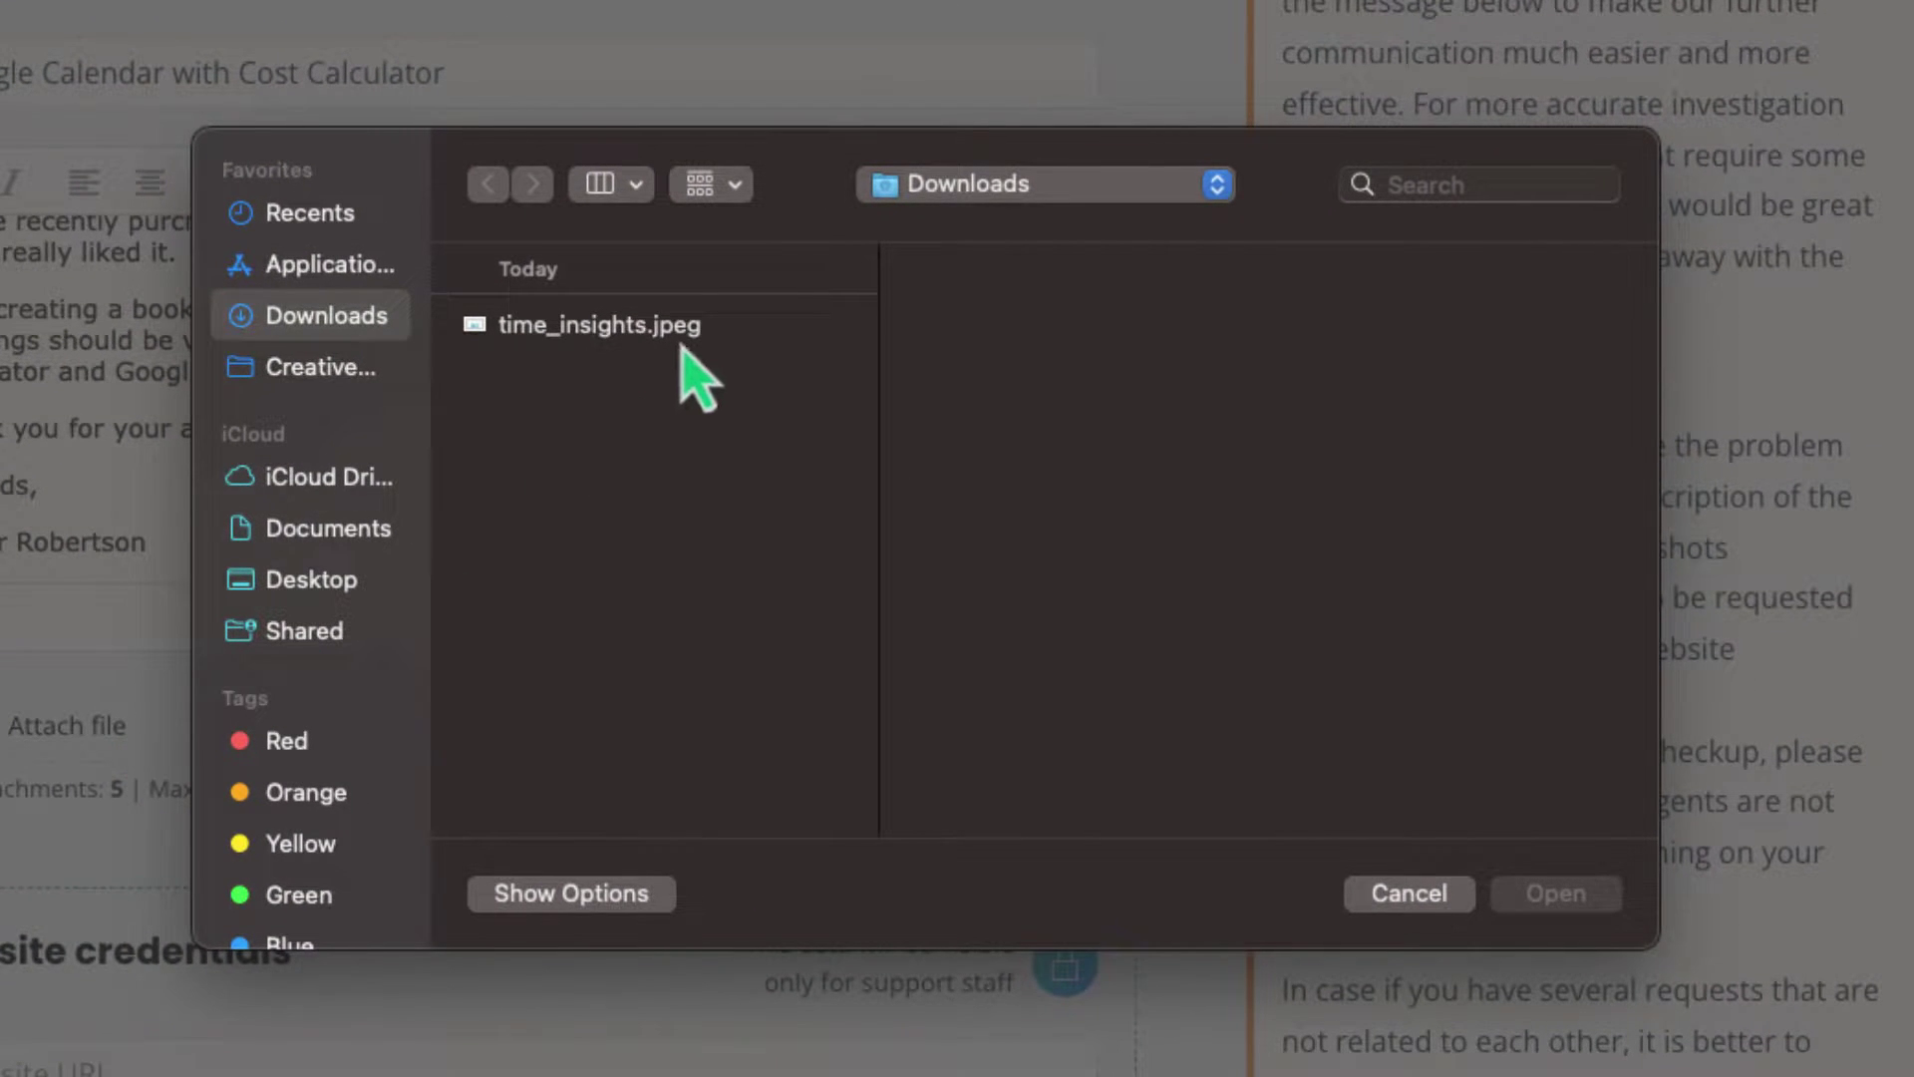
pyautogui.click(688, 339)
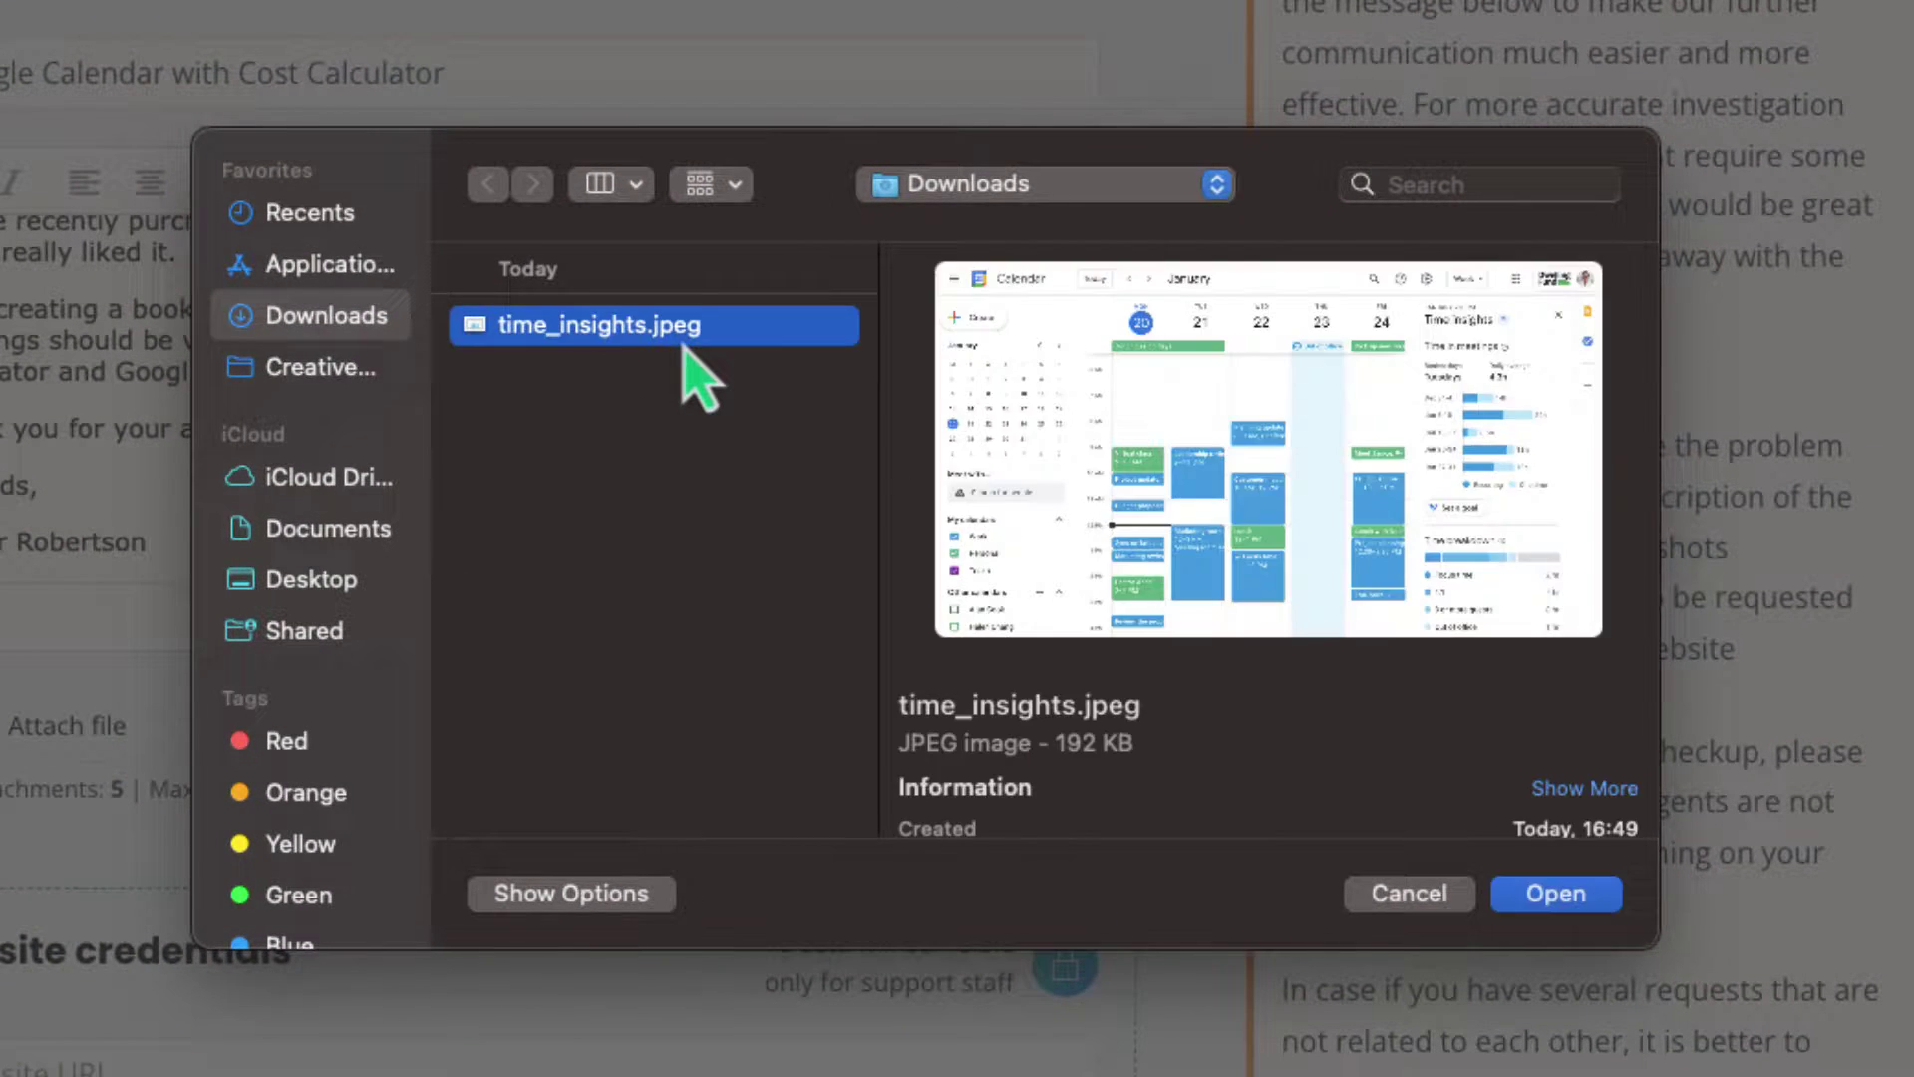
pyautogui.click(1551, 897)
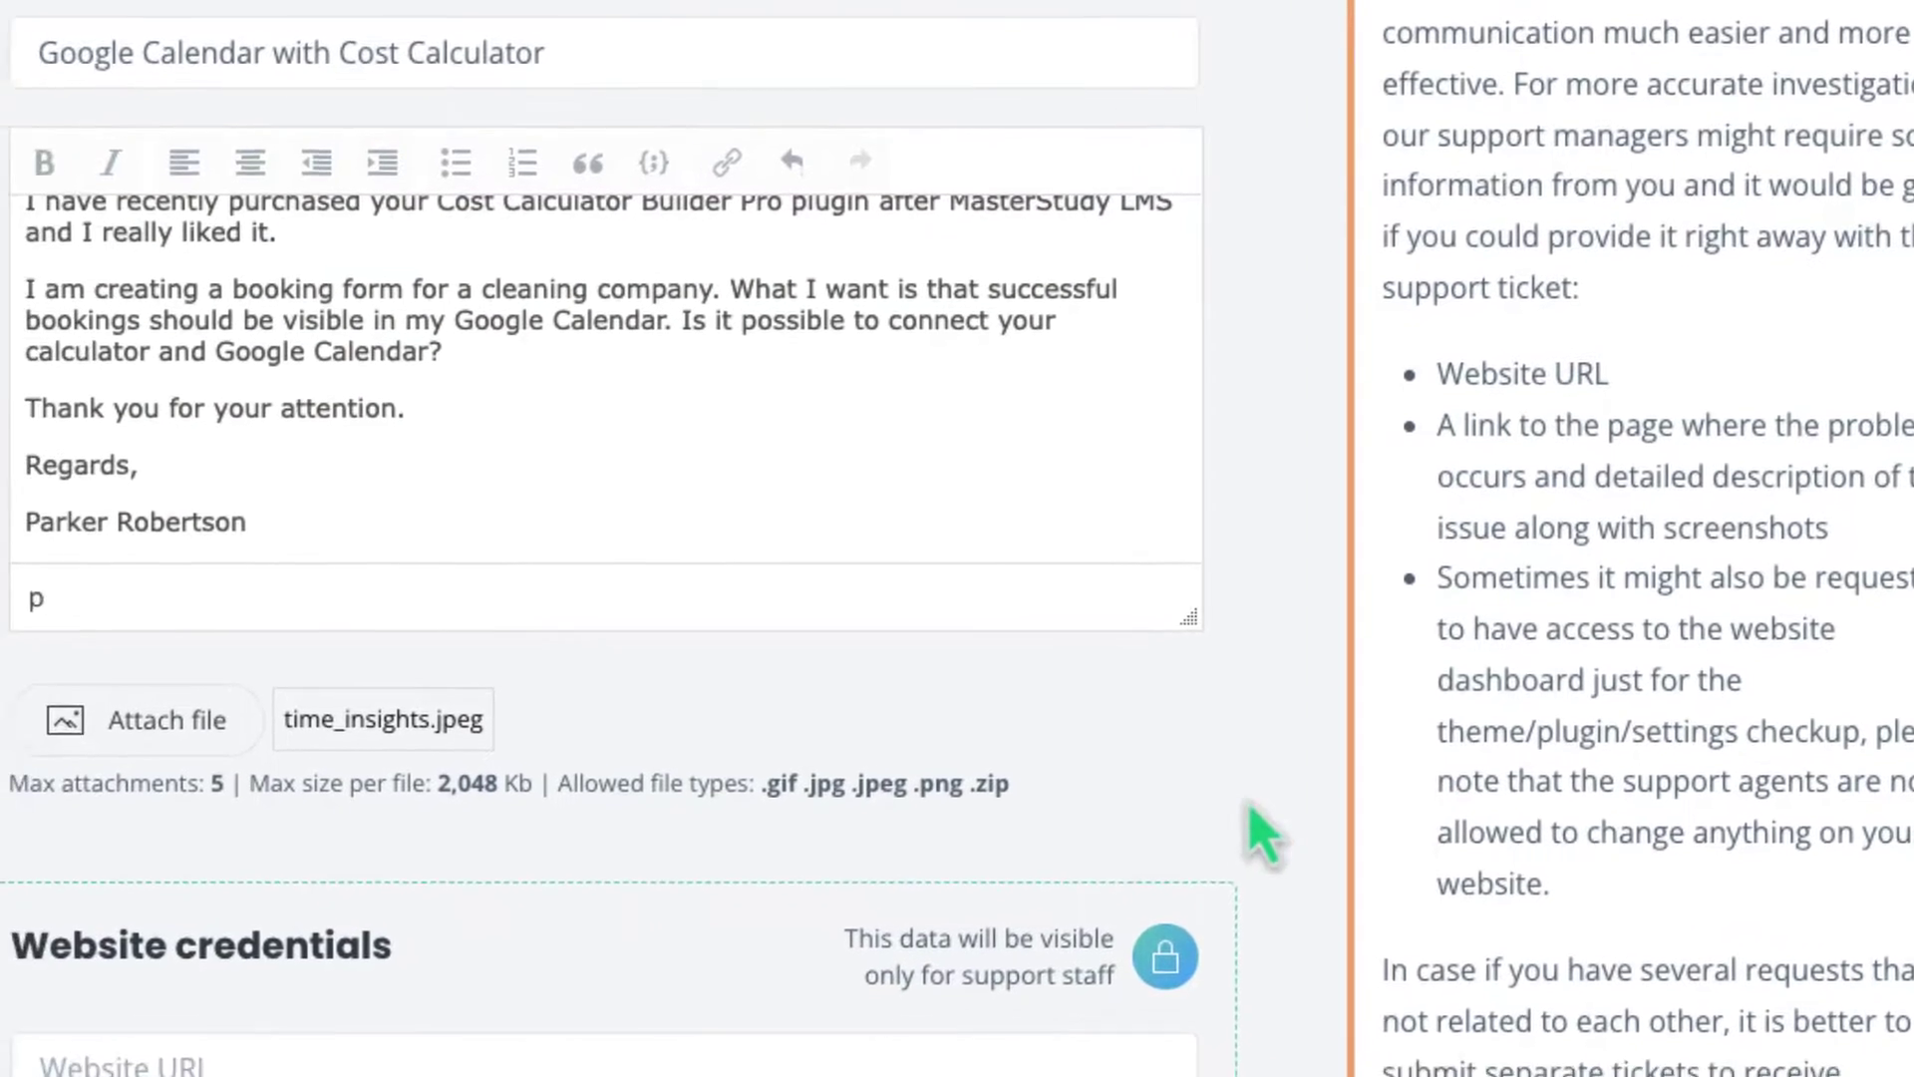
# - Enter the website URL, admin username 'admin' and password in the website credentials
pyautogui.scroll(-5, 1615, 763)
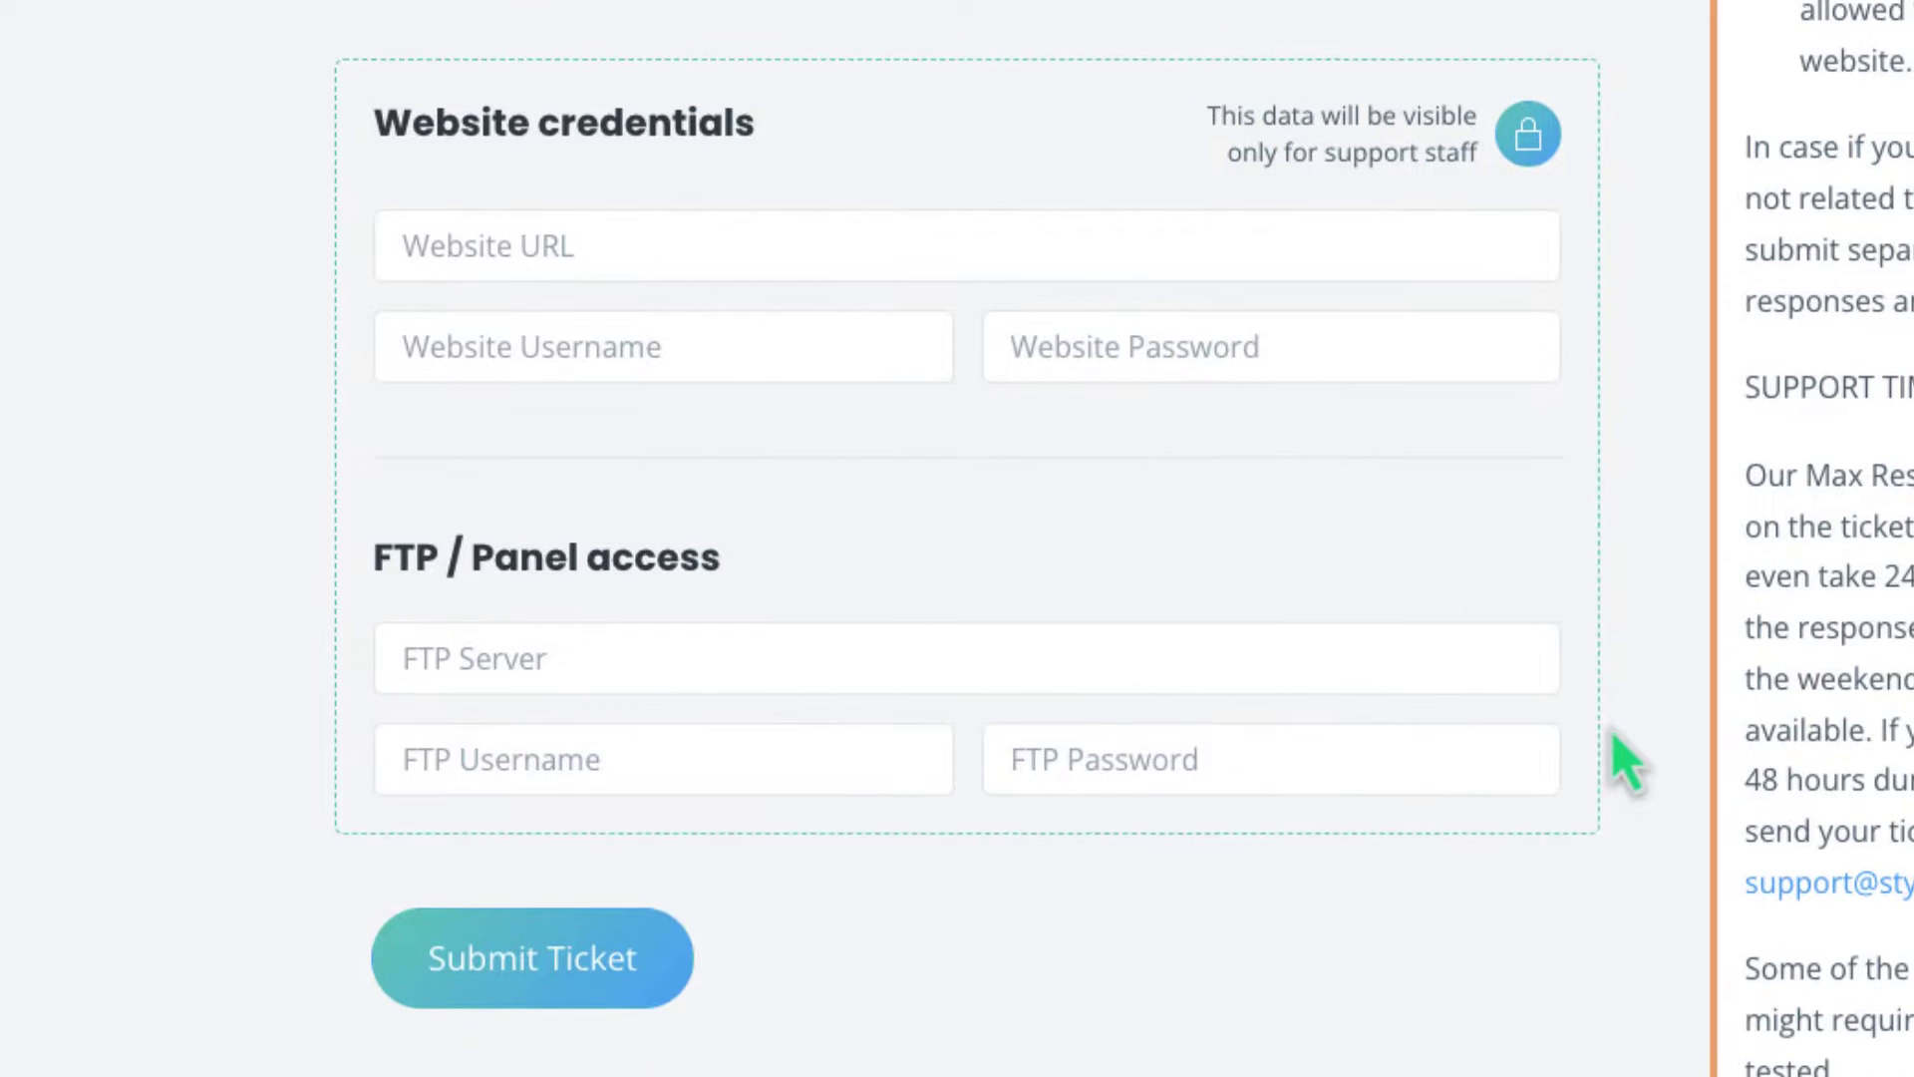
pyautogui.click(1149, 248)
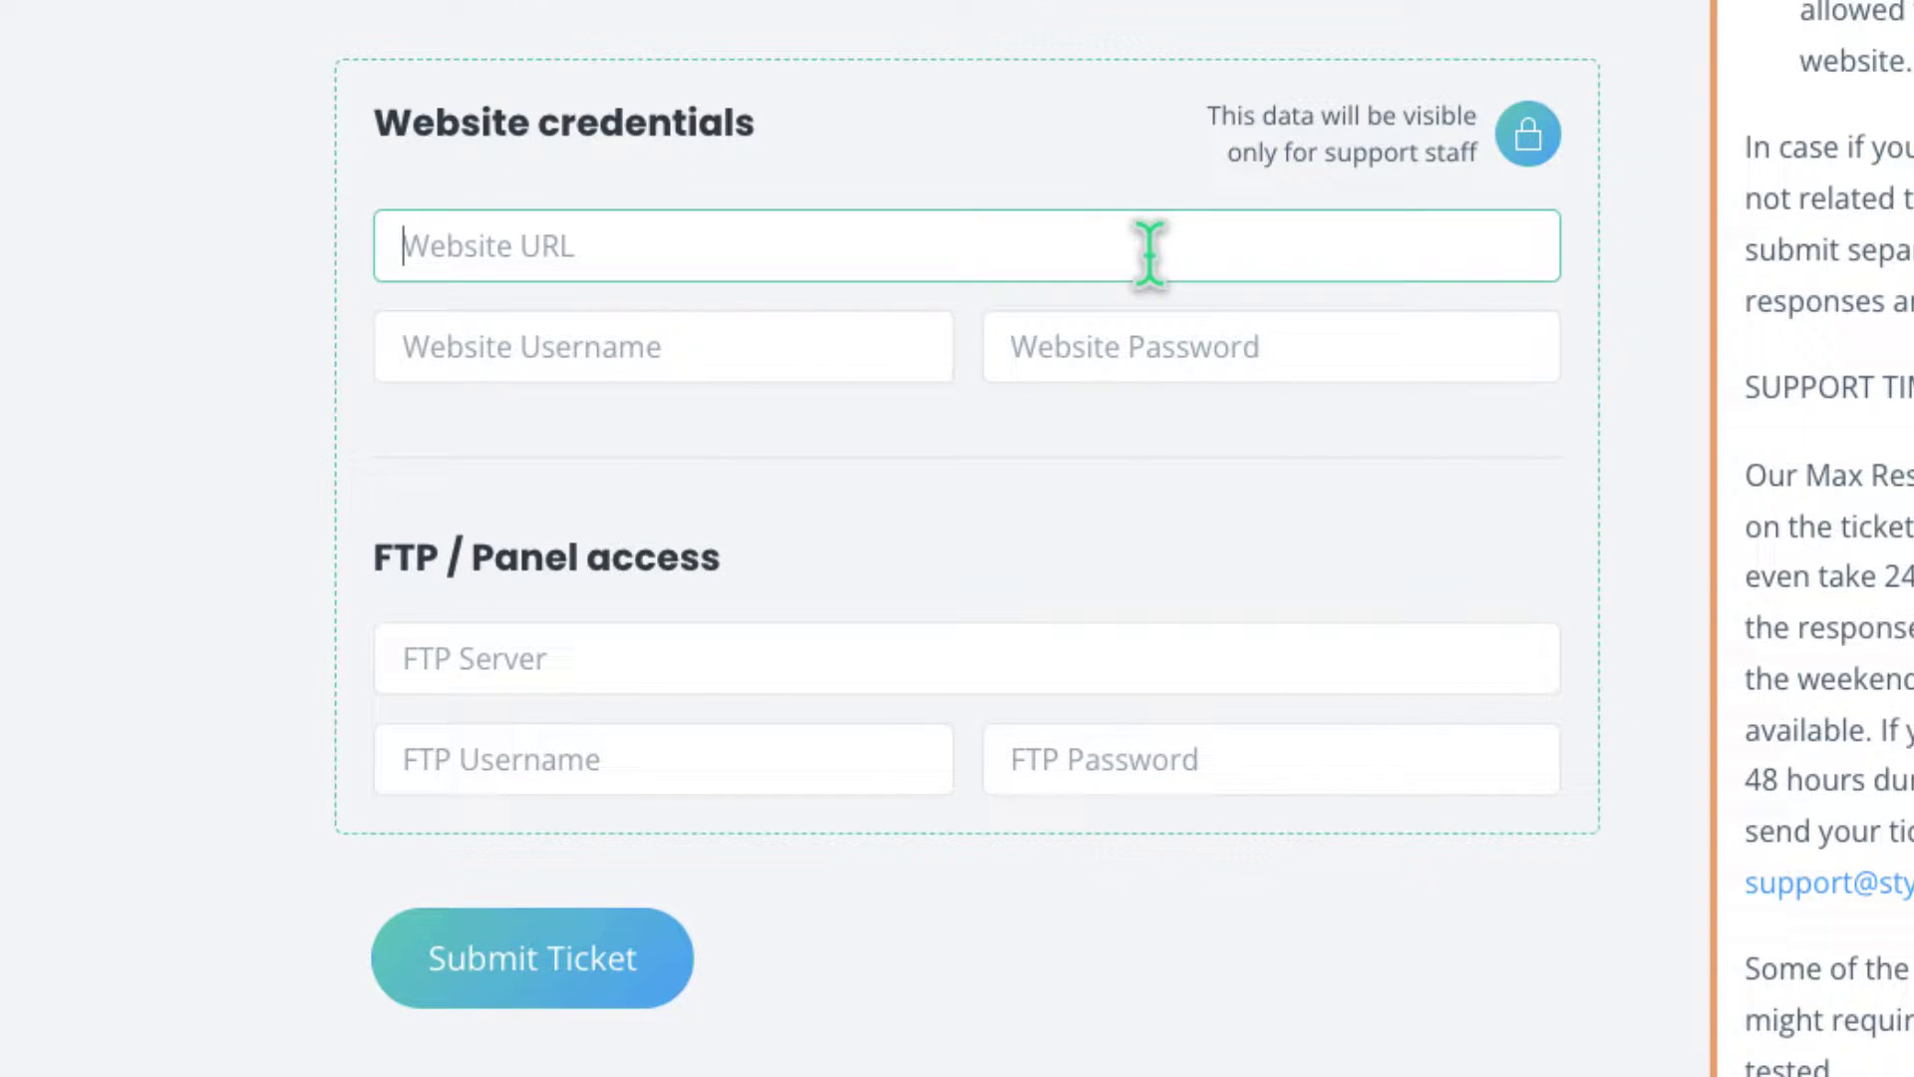
pyautogui.write('https://shox.stmdev.c')
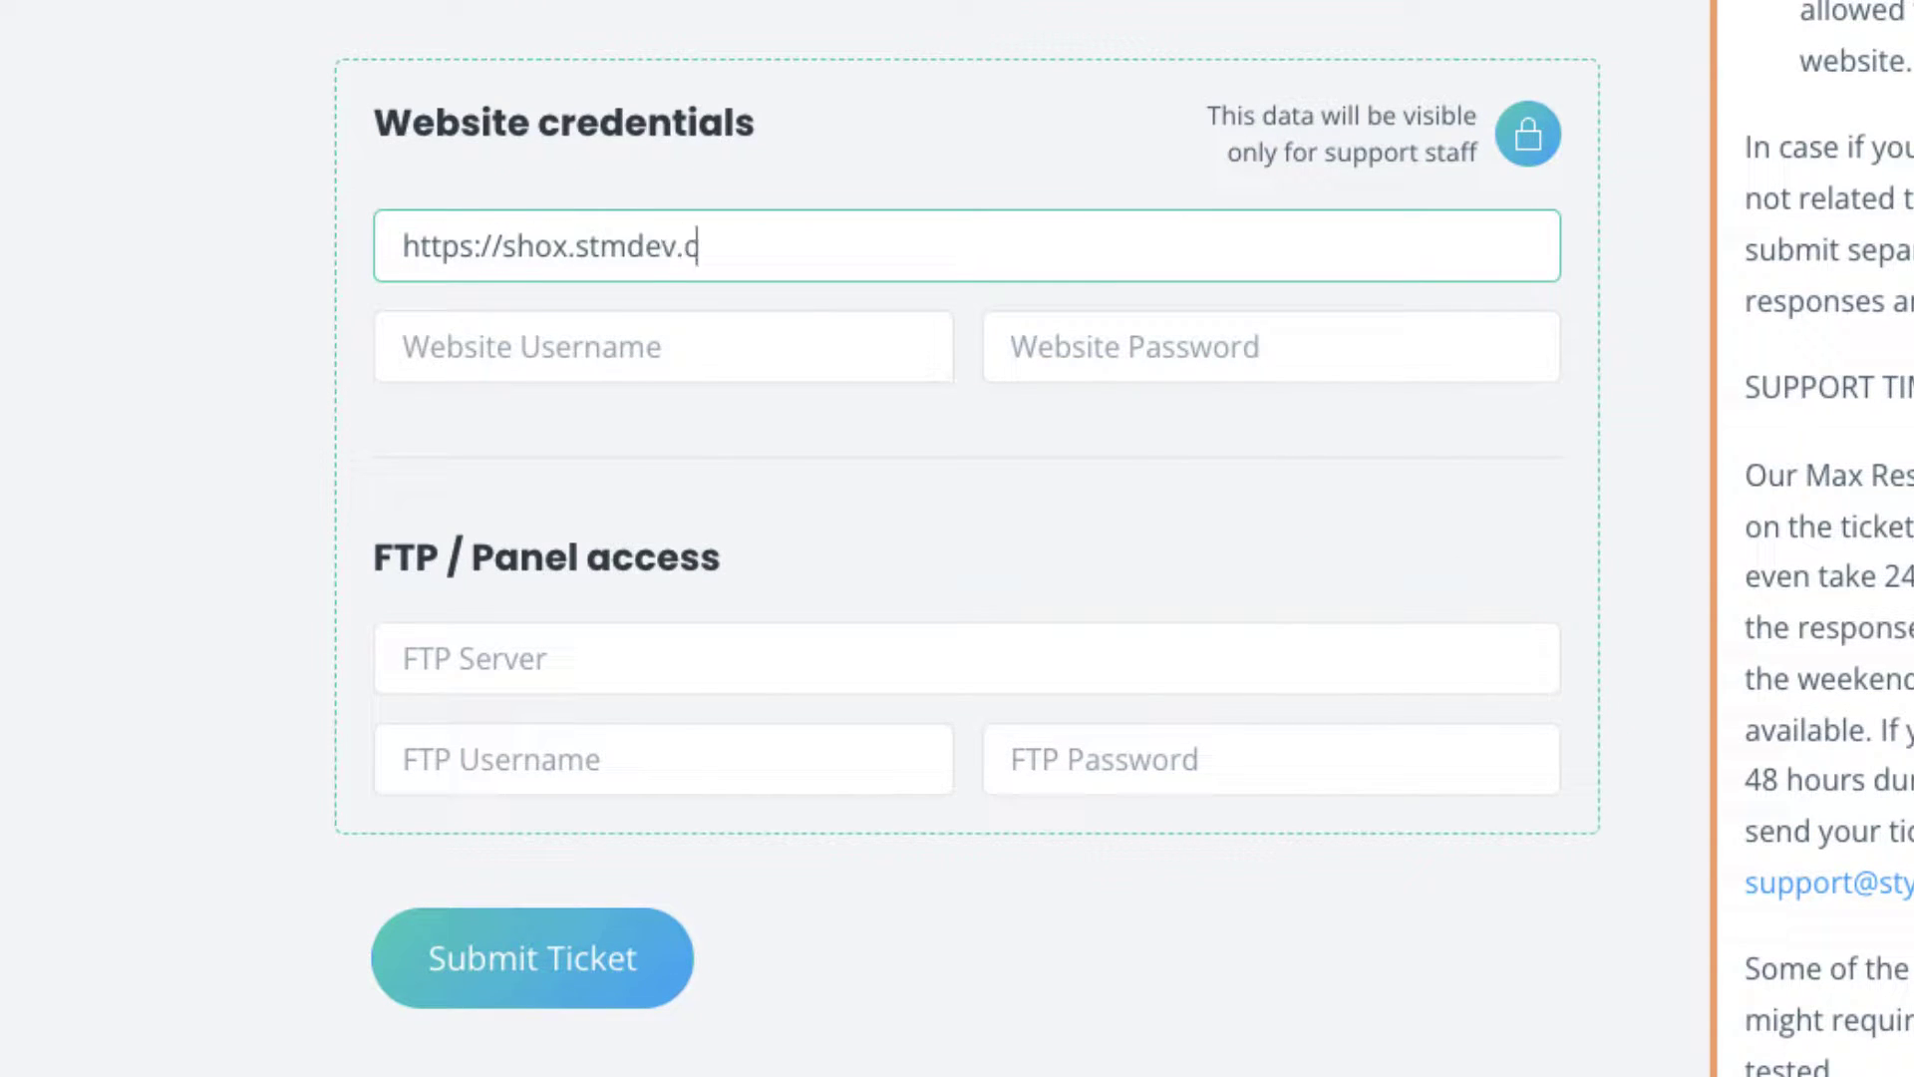
pyautogui.write('m')
pyautogui.press('Tab')
pyautogui.write('admin')
pyautogui.press('Tab')
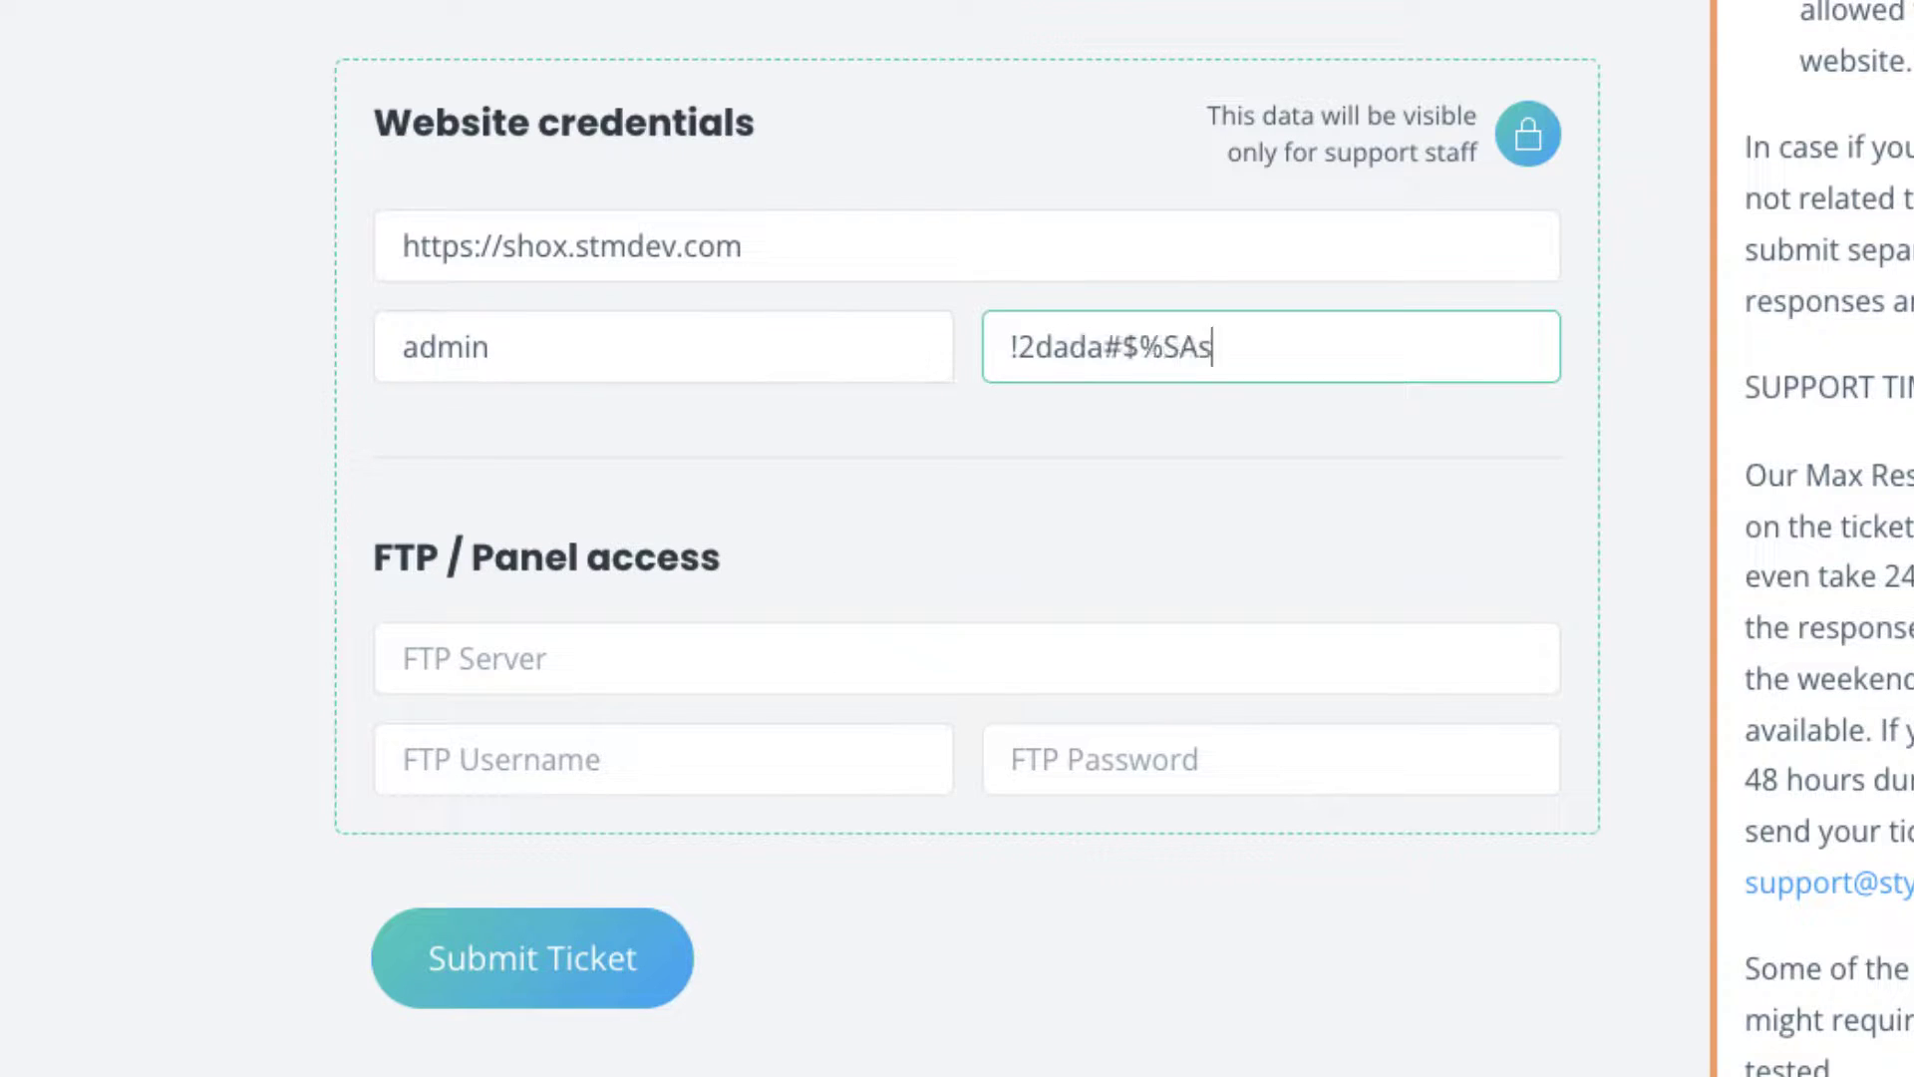
# - Fill in the FTP server address (192.168.123.453:1234), FTP username 'admin' and FTP password
pyautogui.click(890, 679)
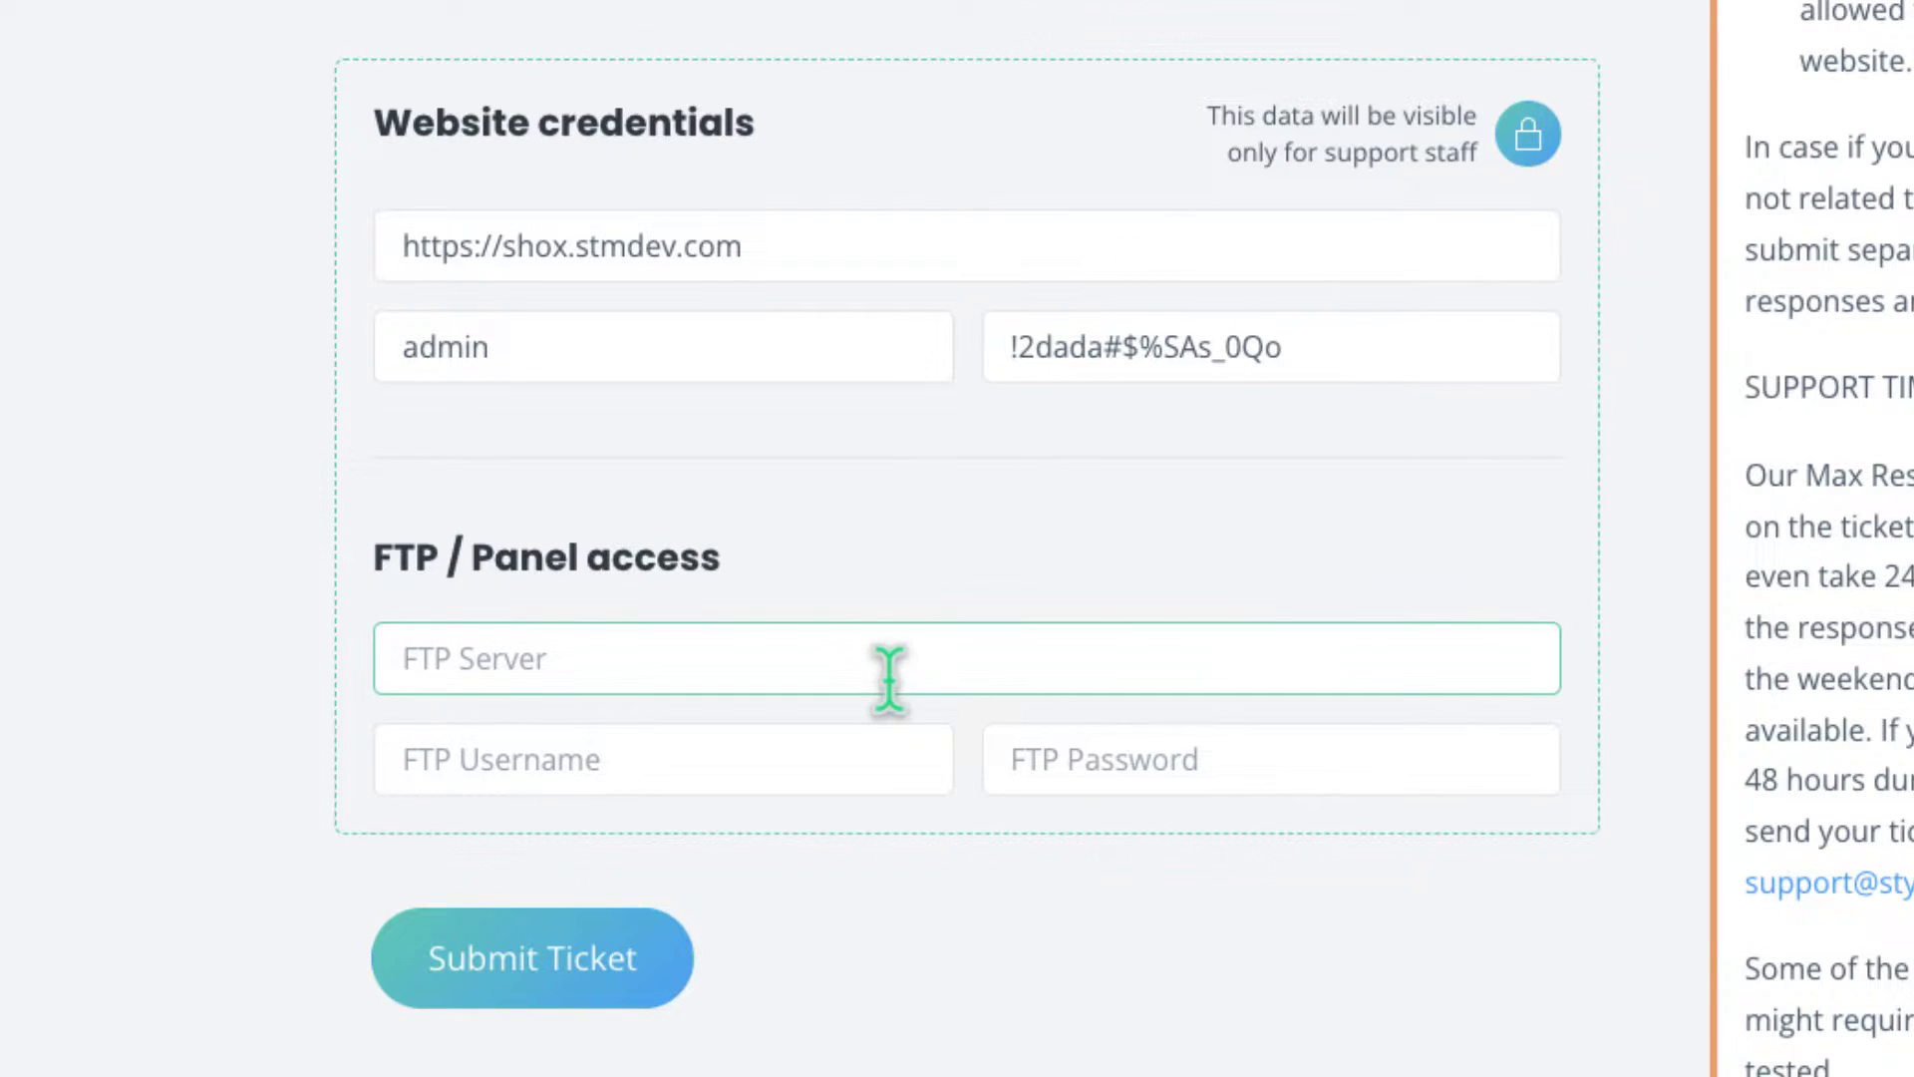
pyautogui.write('192.168.123.453:1234')
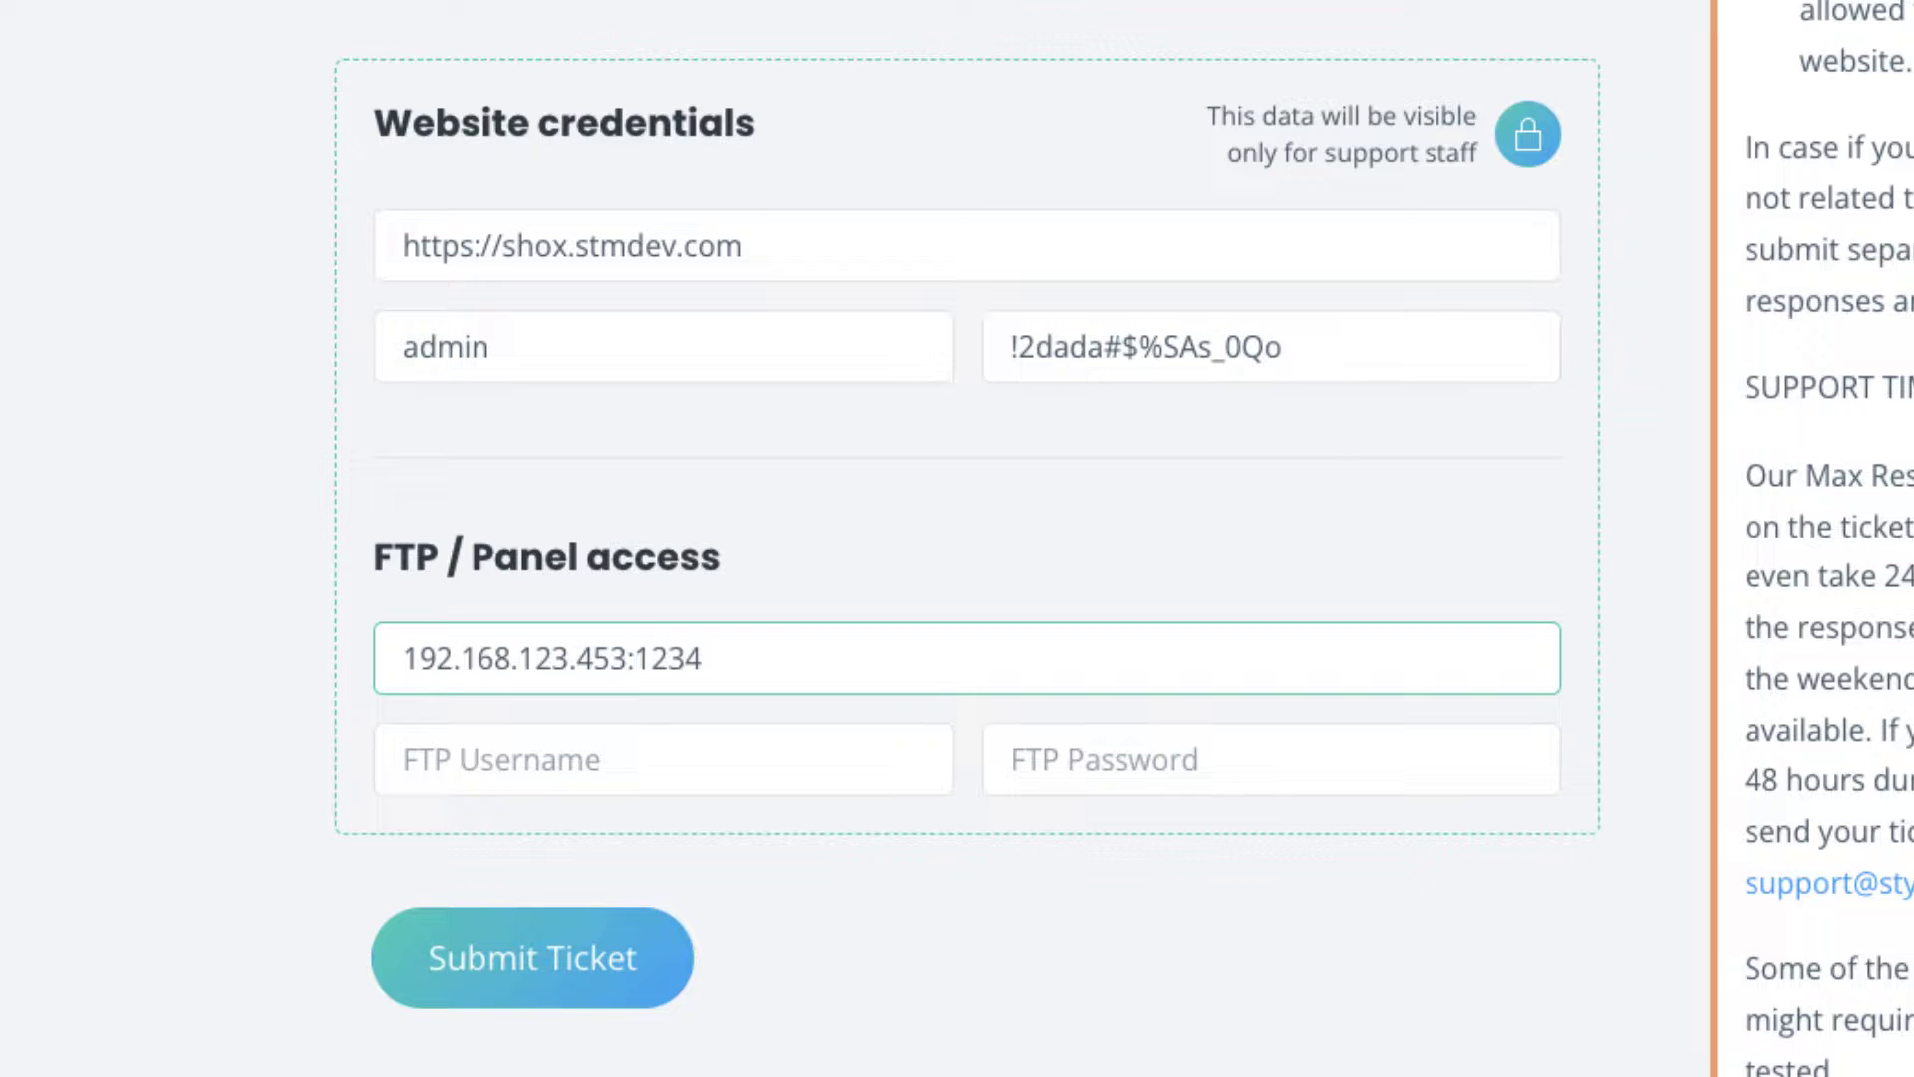
pyautogui.press('Tab')
pyautogui.write('admin')
pyautogui.press('Tab')
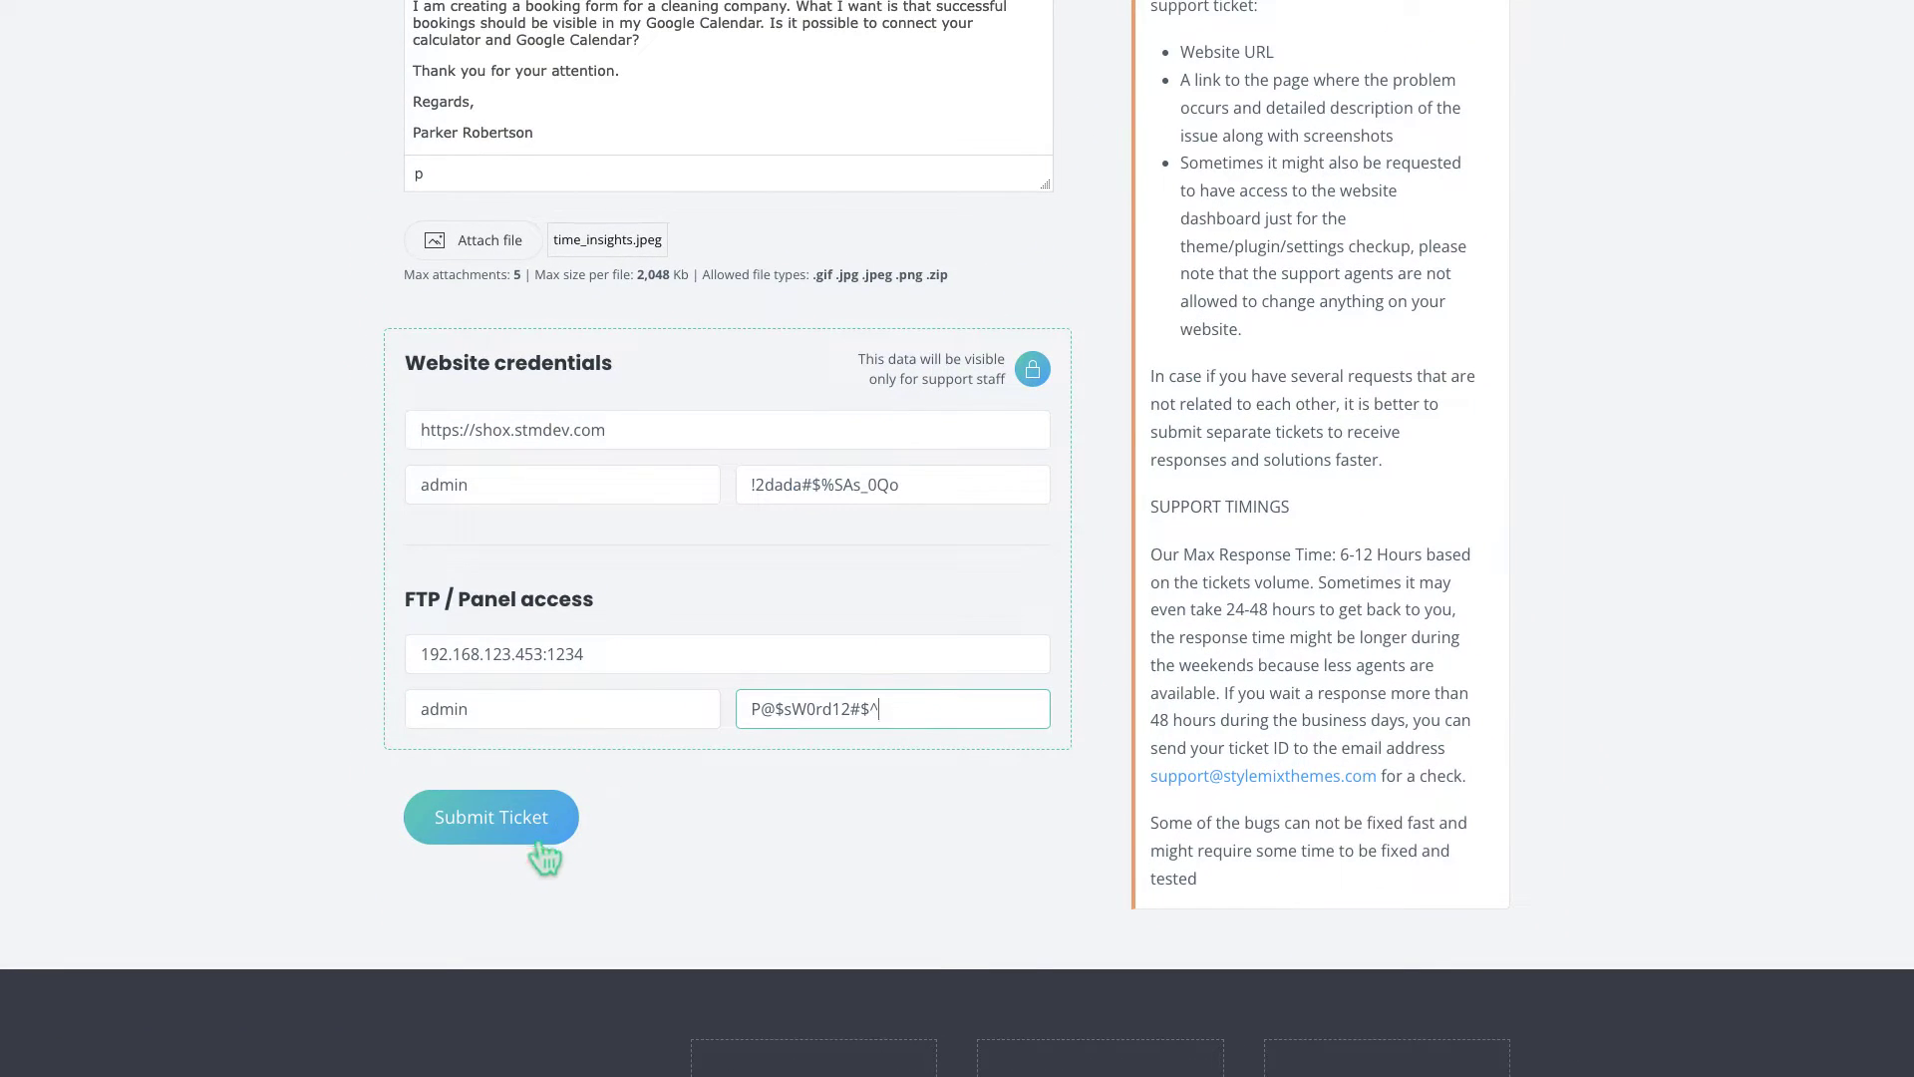
# - Submit the new support ticket and look over the confirmation page
pyautogui.click(542, 842)
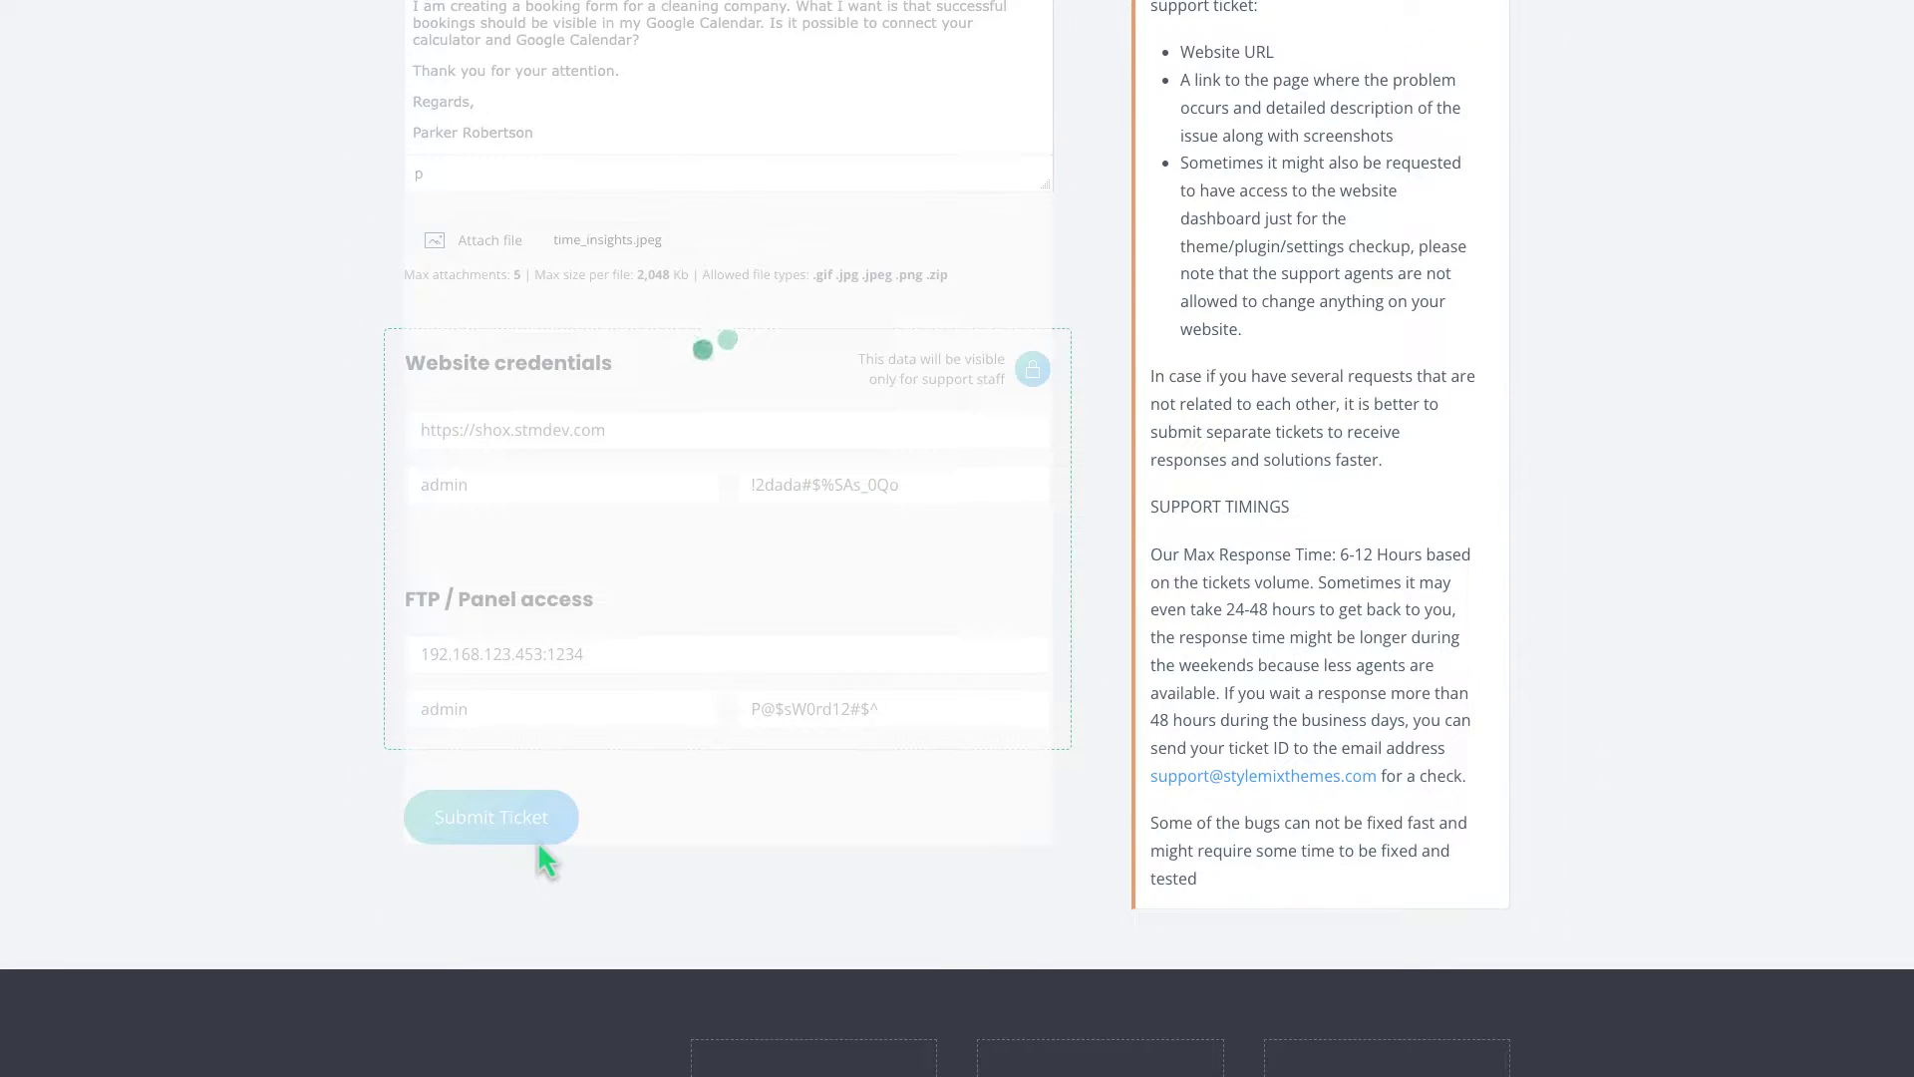
pyautogui.scroll(-4, 544, 856)
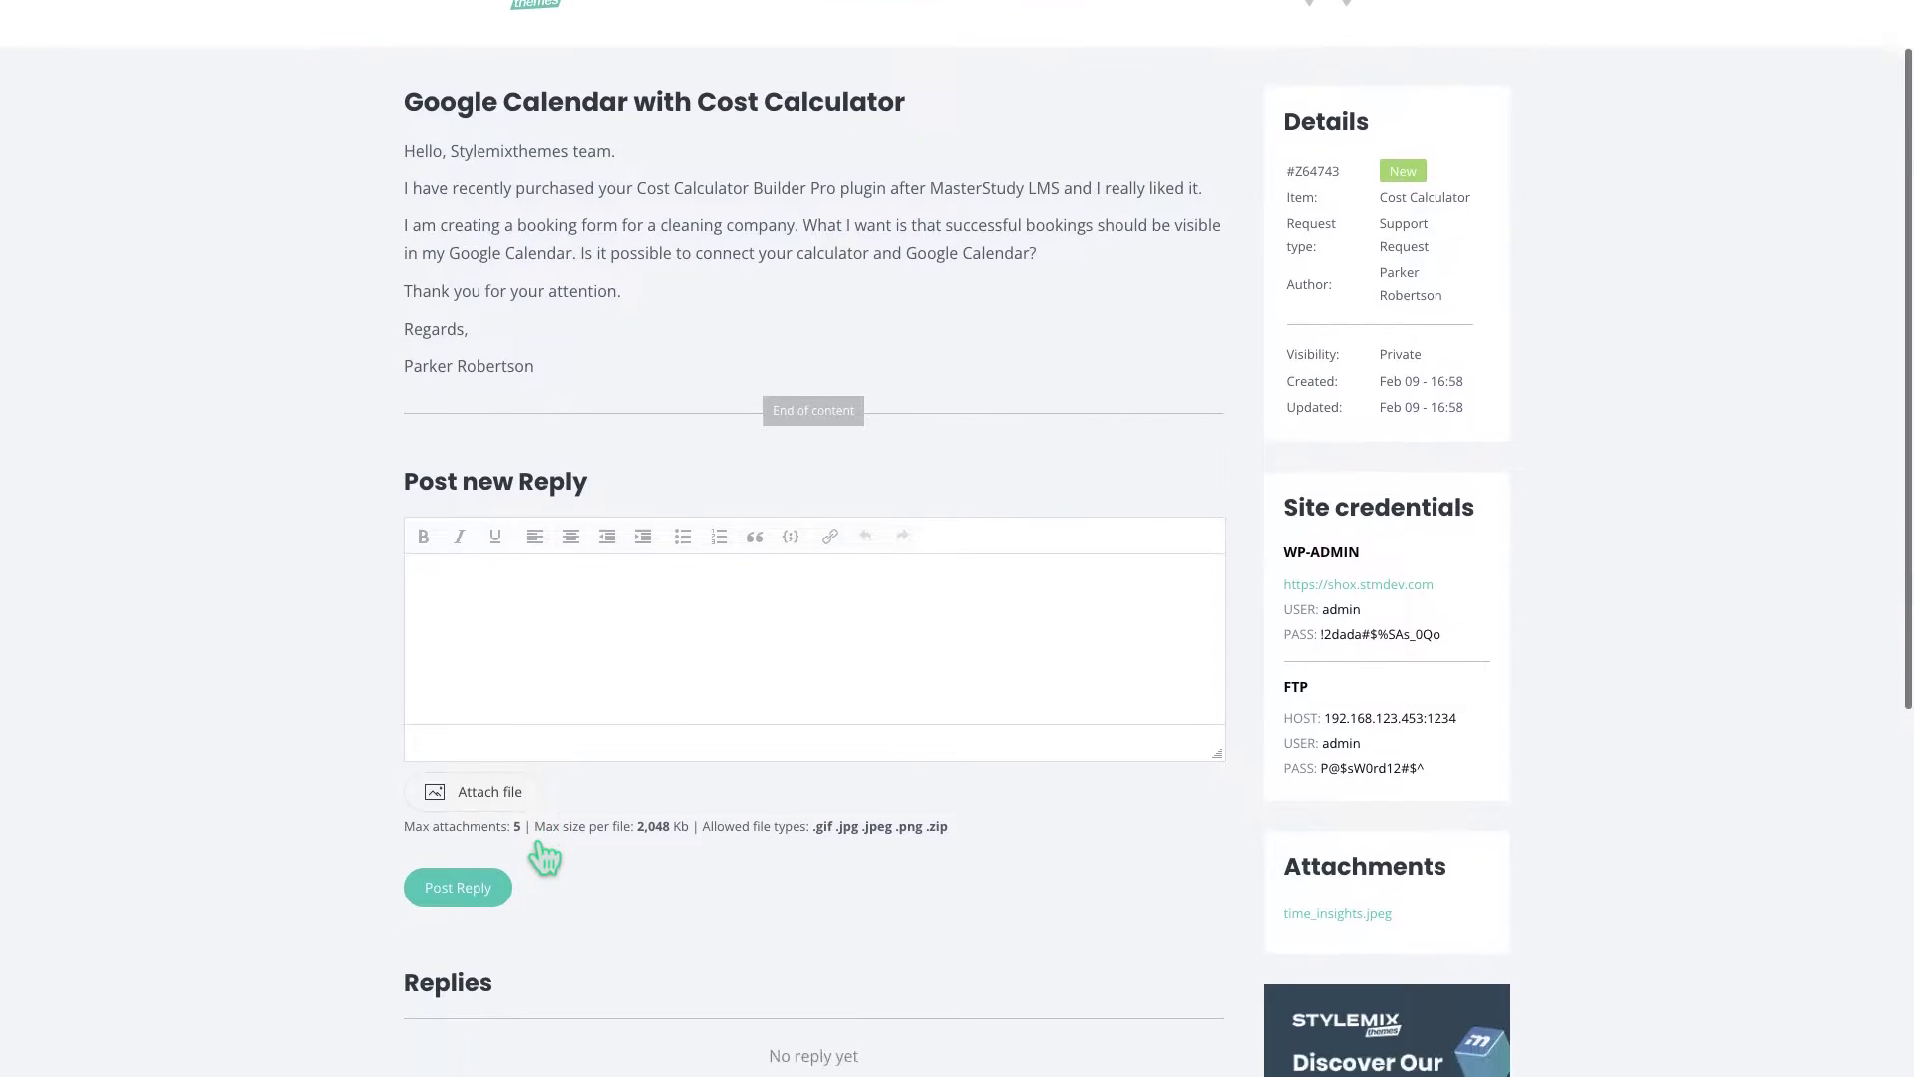
pyautogui.scroll(-4, 546, 857)
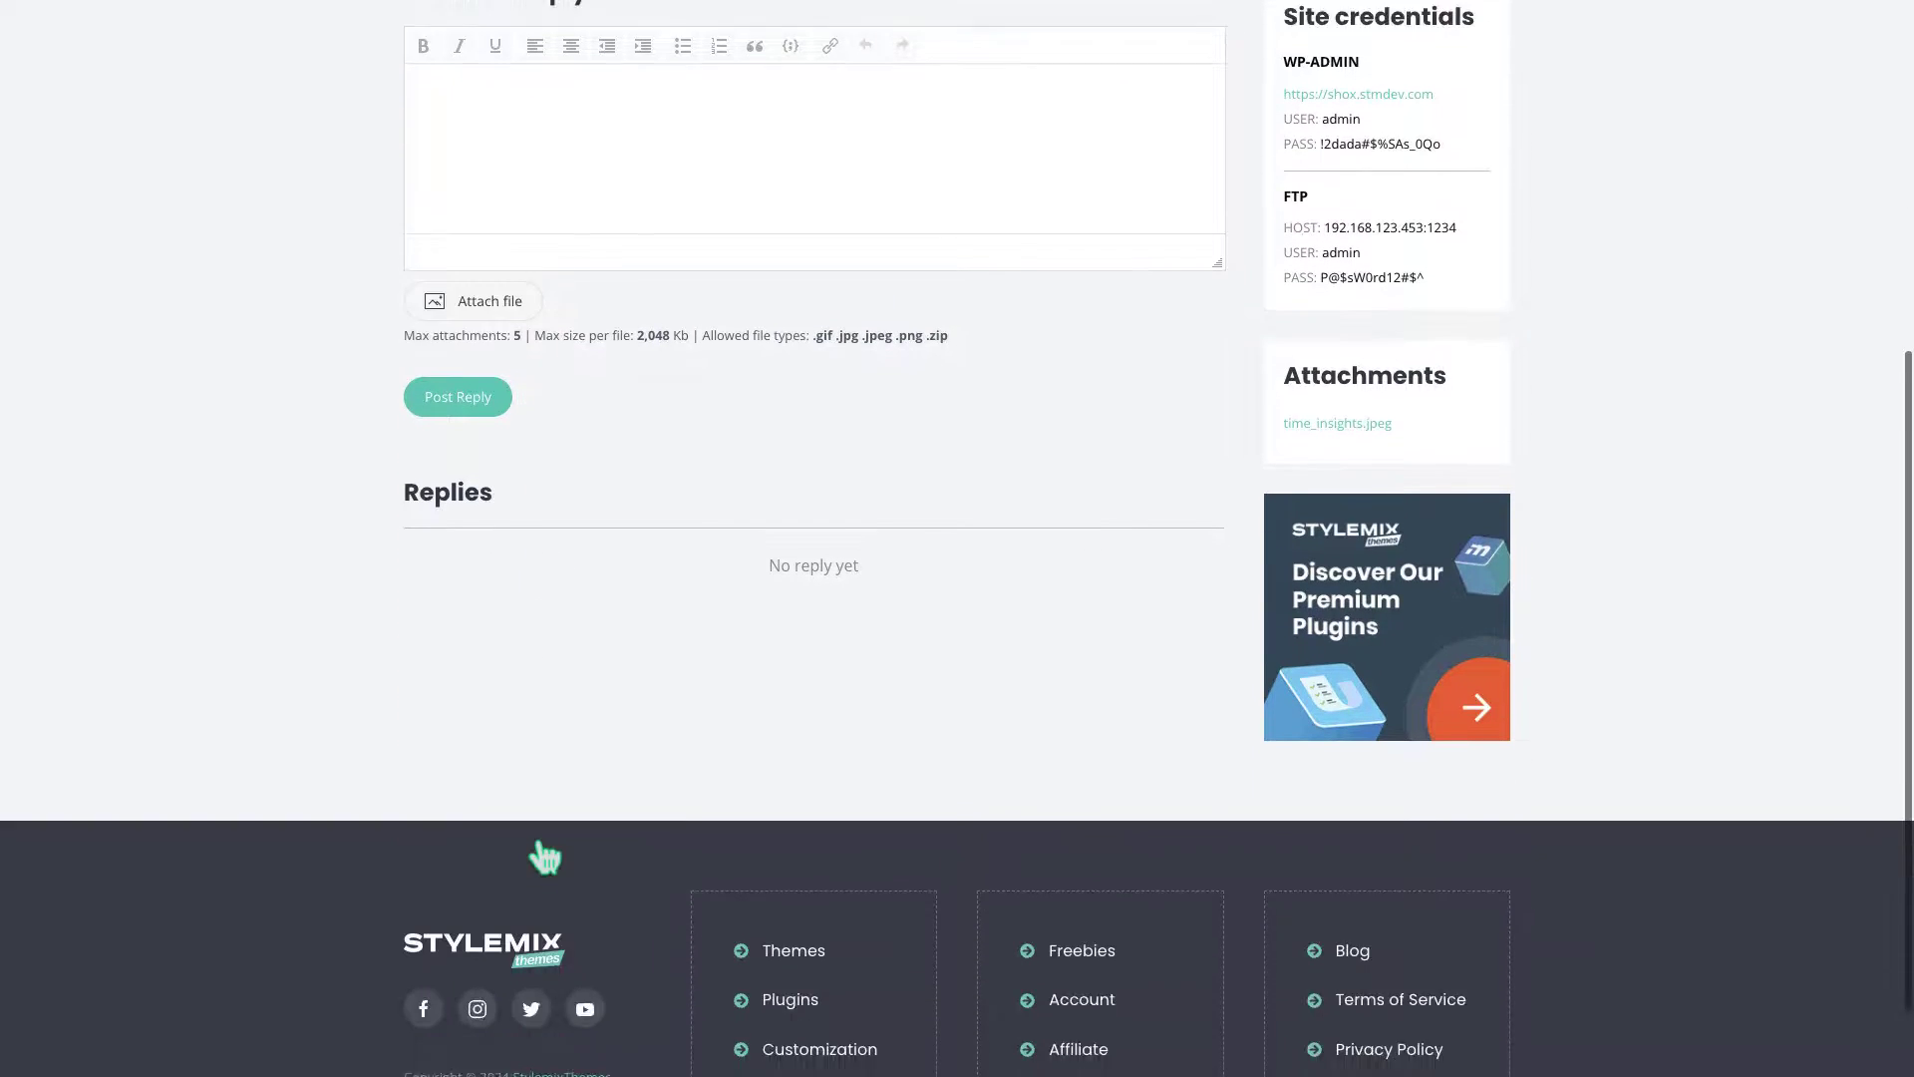
pyautogui.scroll(3, 546, 857)
pyautogui.scroll(4, 545, 858)
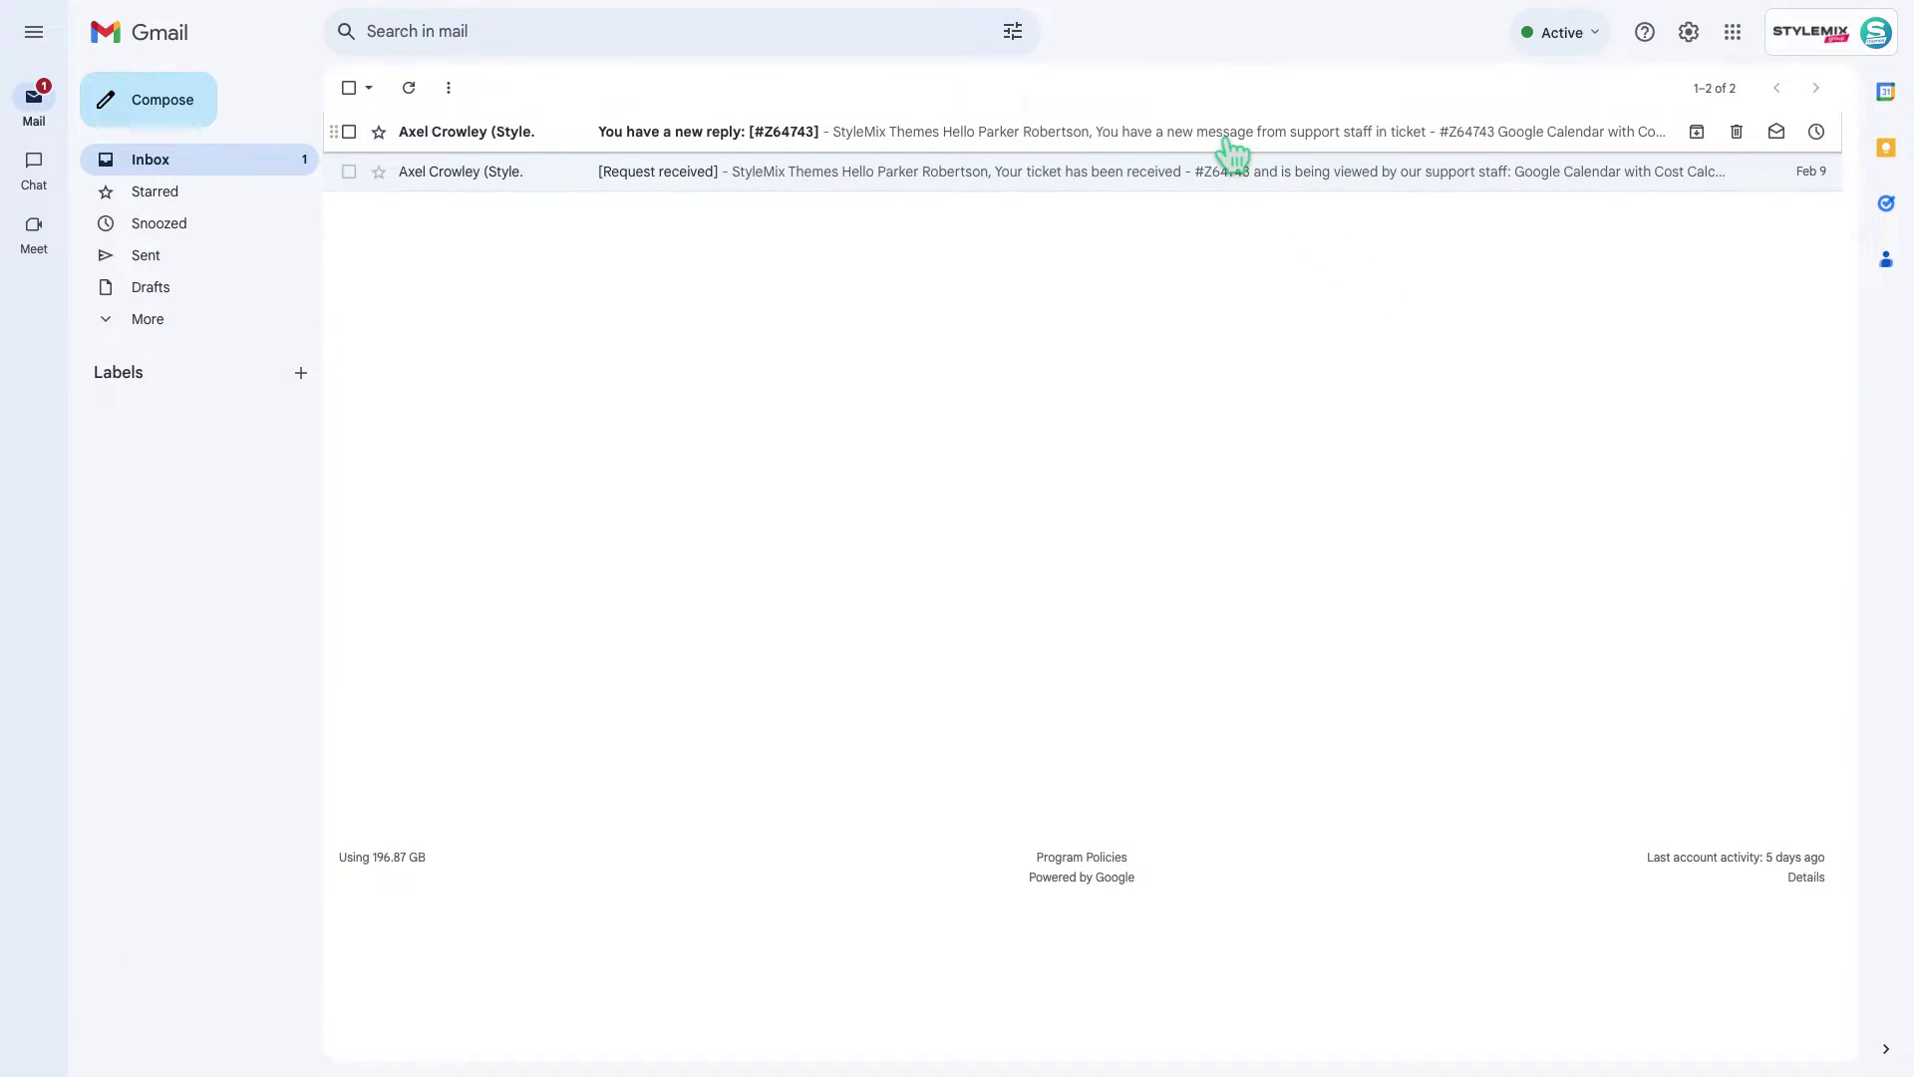
# - Open the ticket from the 'You have a new reply' email and read the staff reply
pyautogui.click(1231, 139)
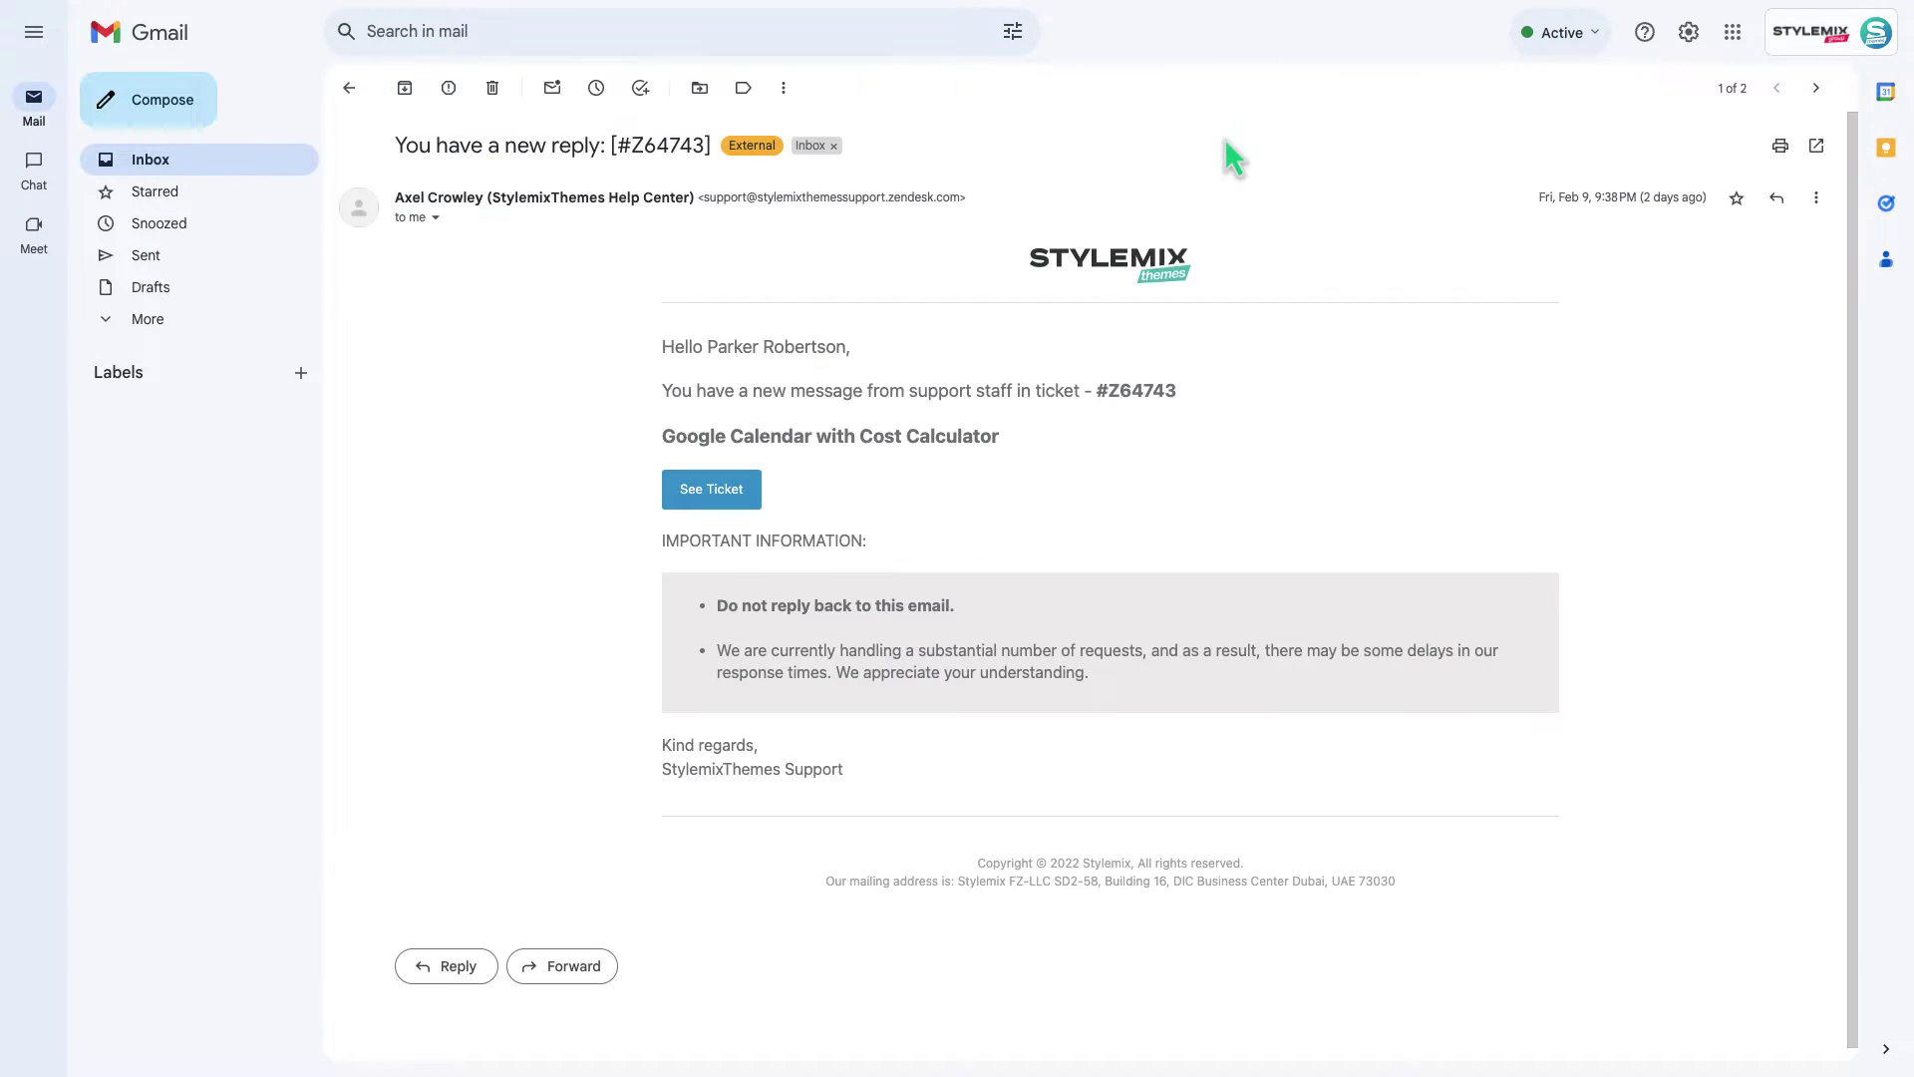
pyautogui.click(735, 499)
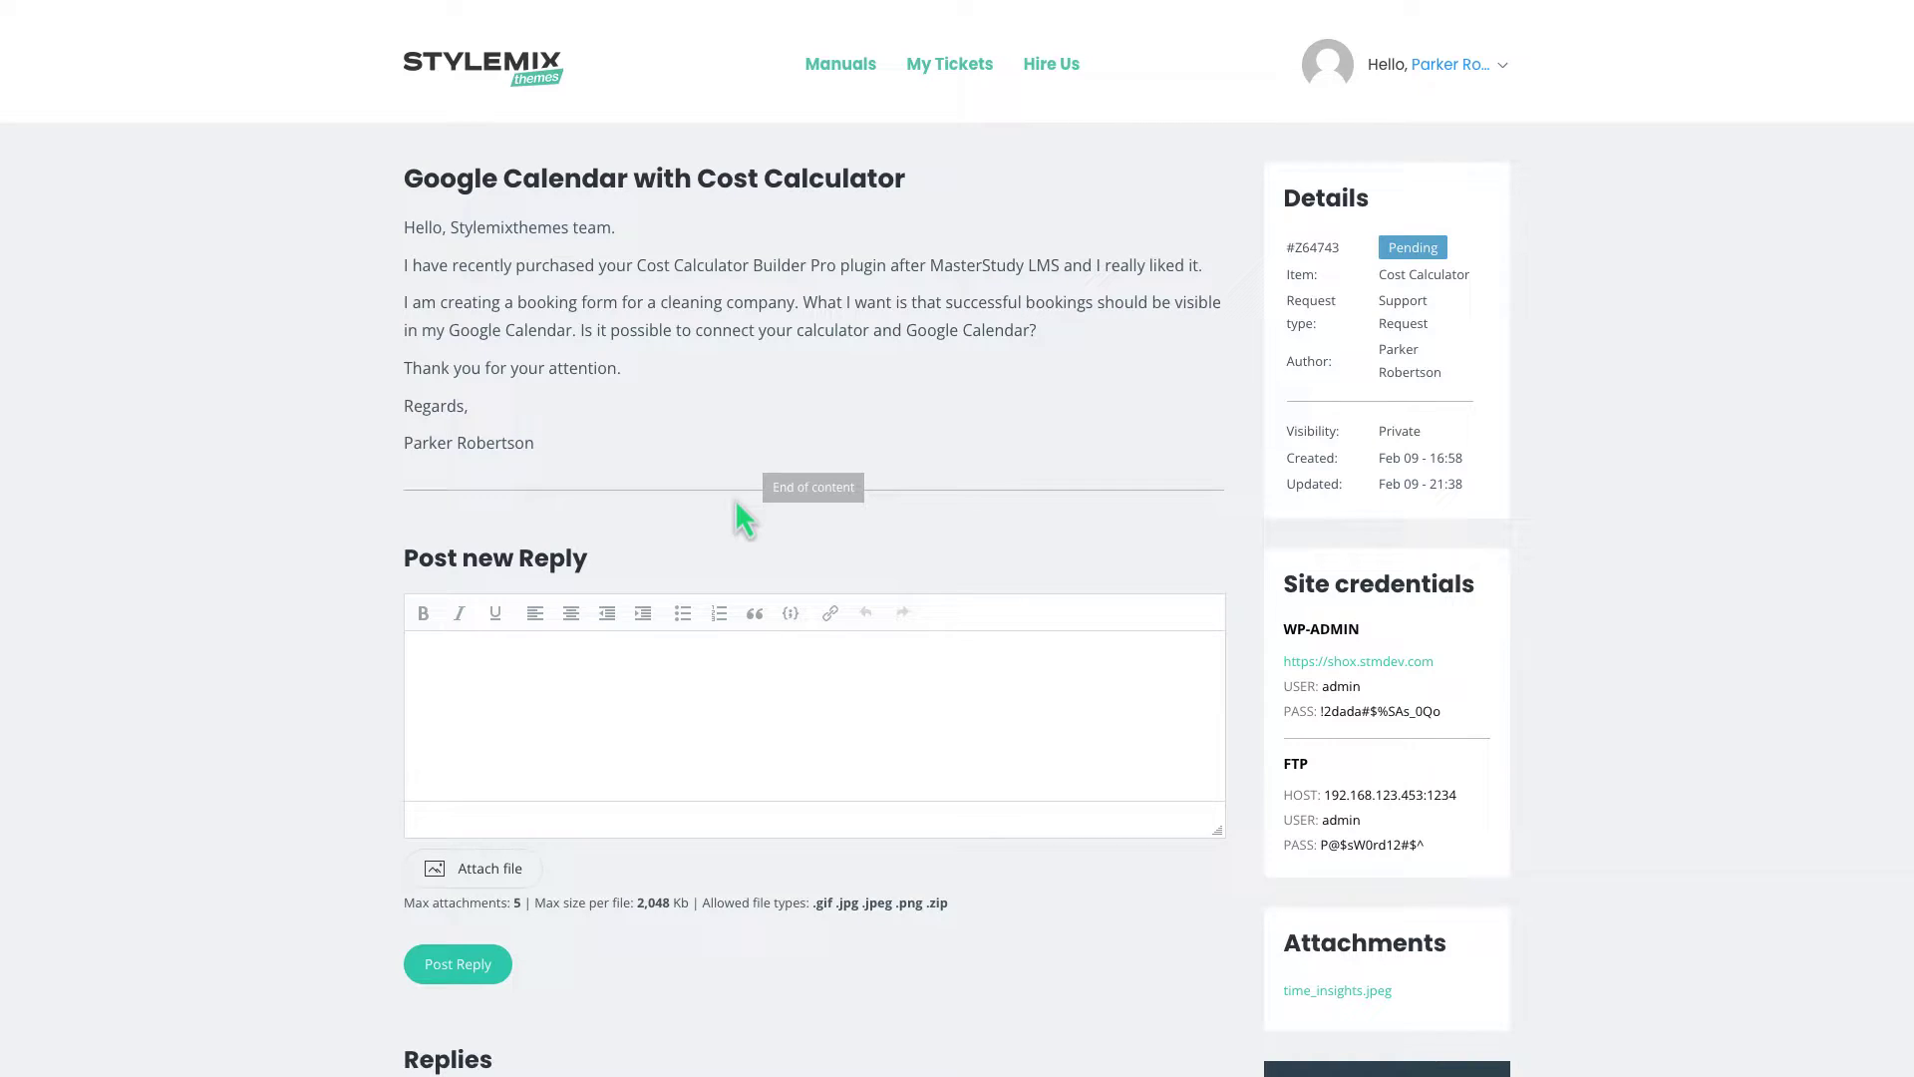
pyautogui.scroll(-7, 738, 509)
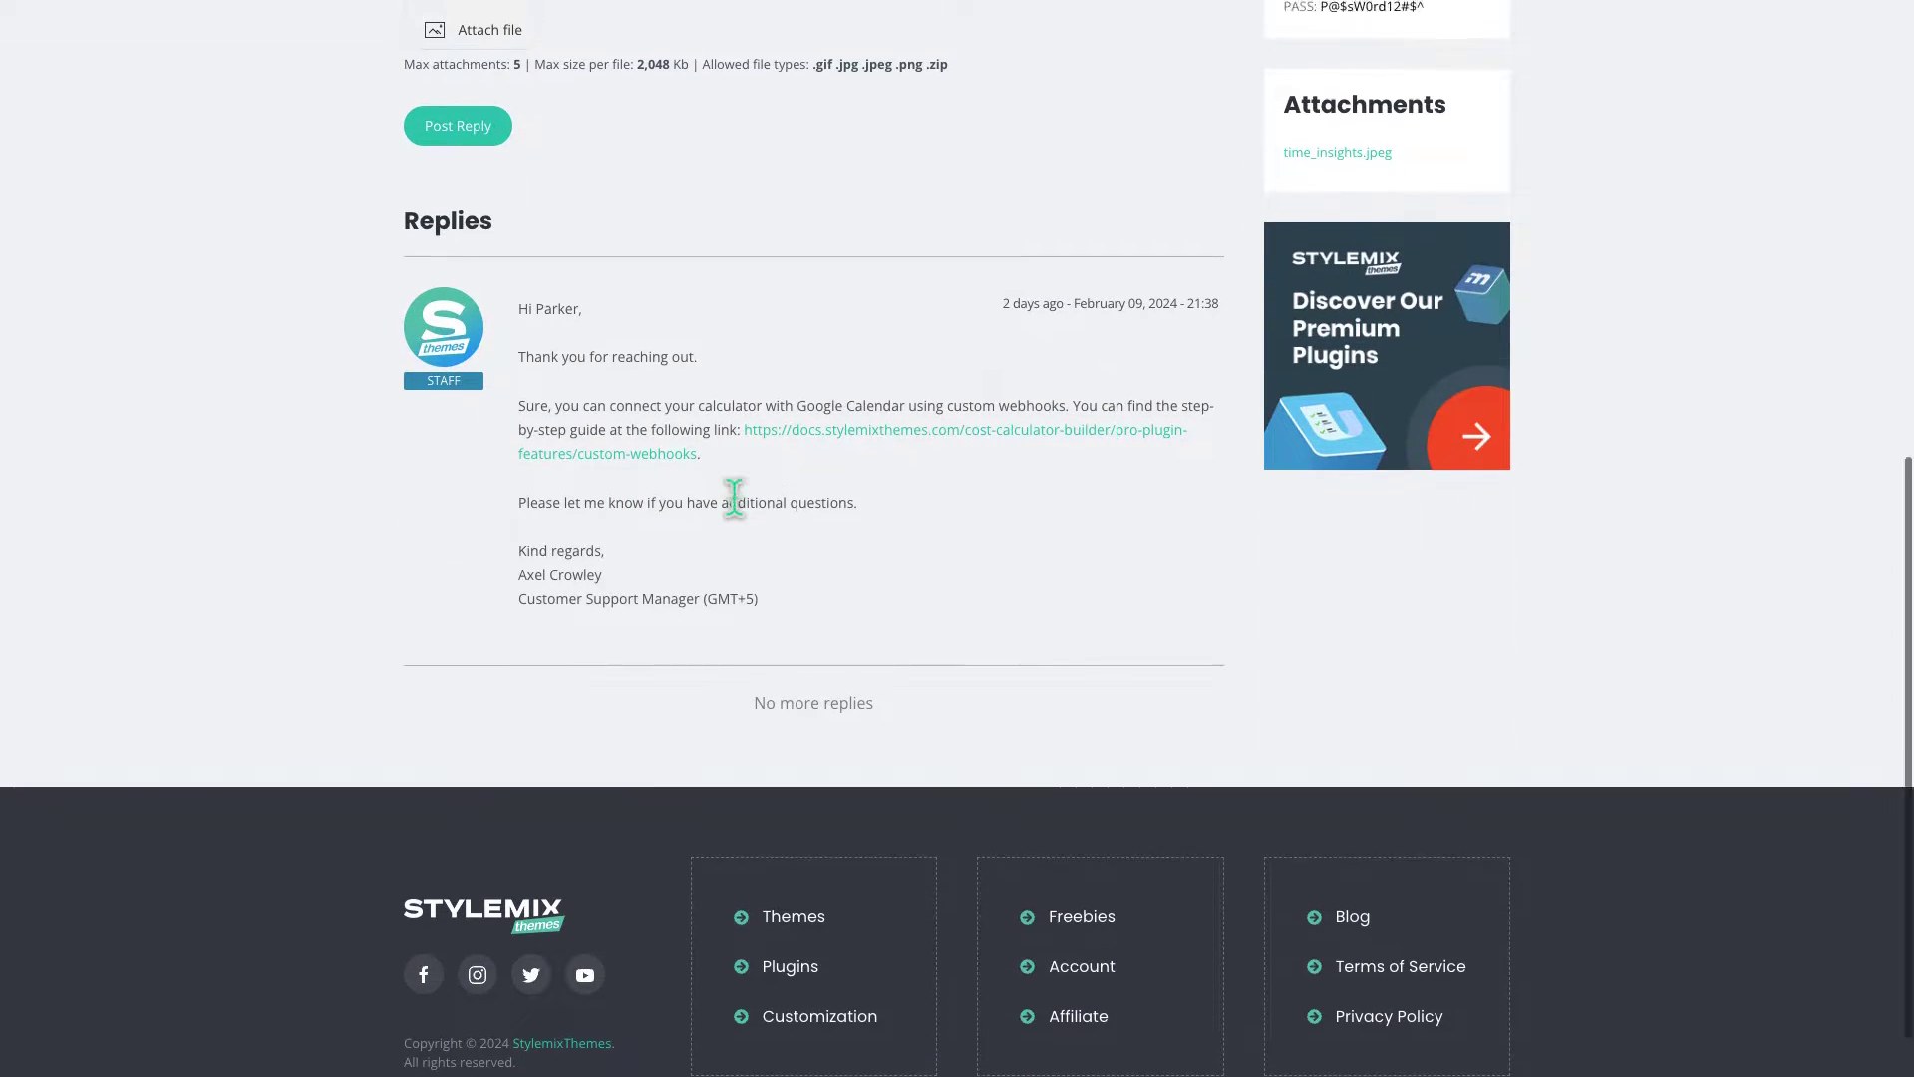
# - From My Tickets, reopen the pending 'Google Calendar with Cost Calculator' ticket
pyautogui.scroll(9, 734, 496)
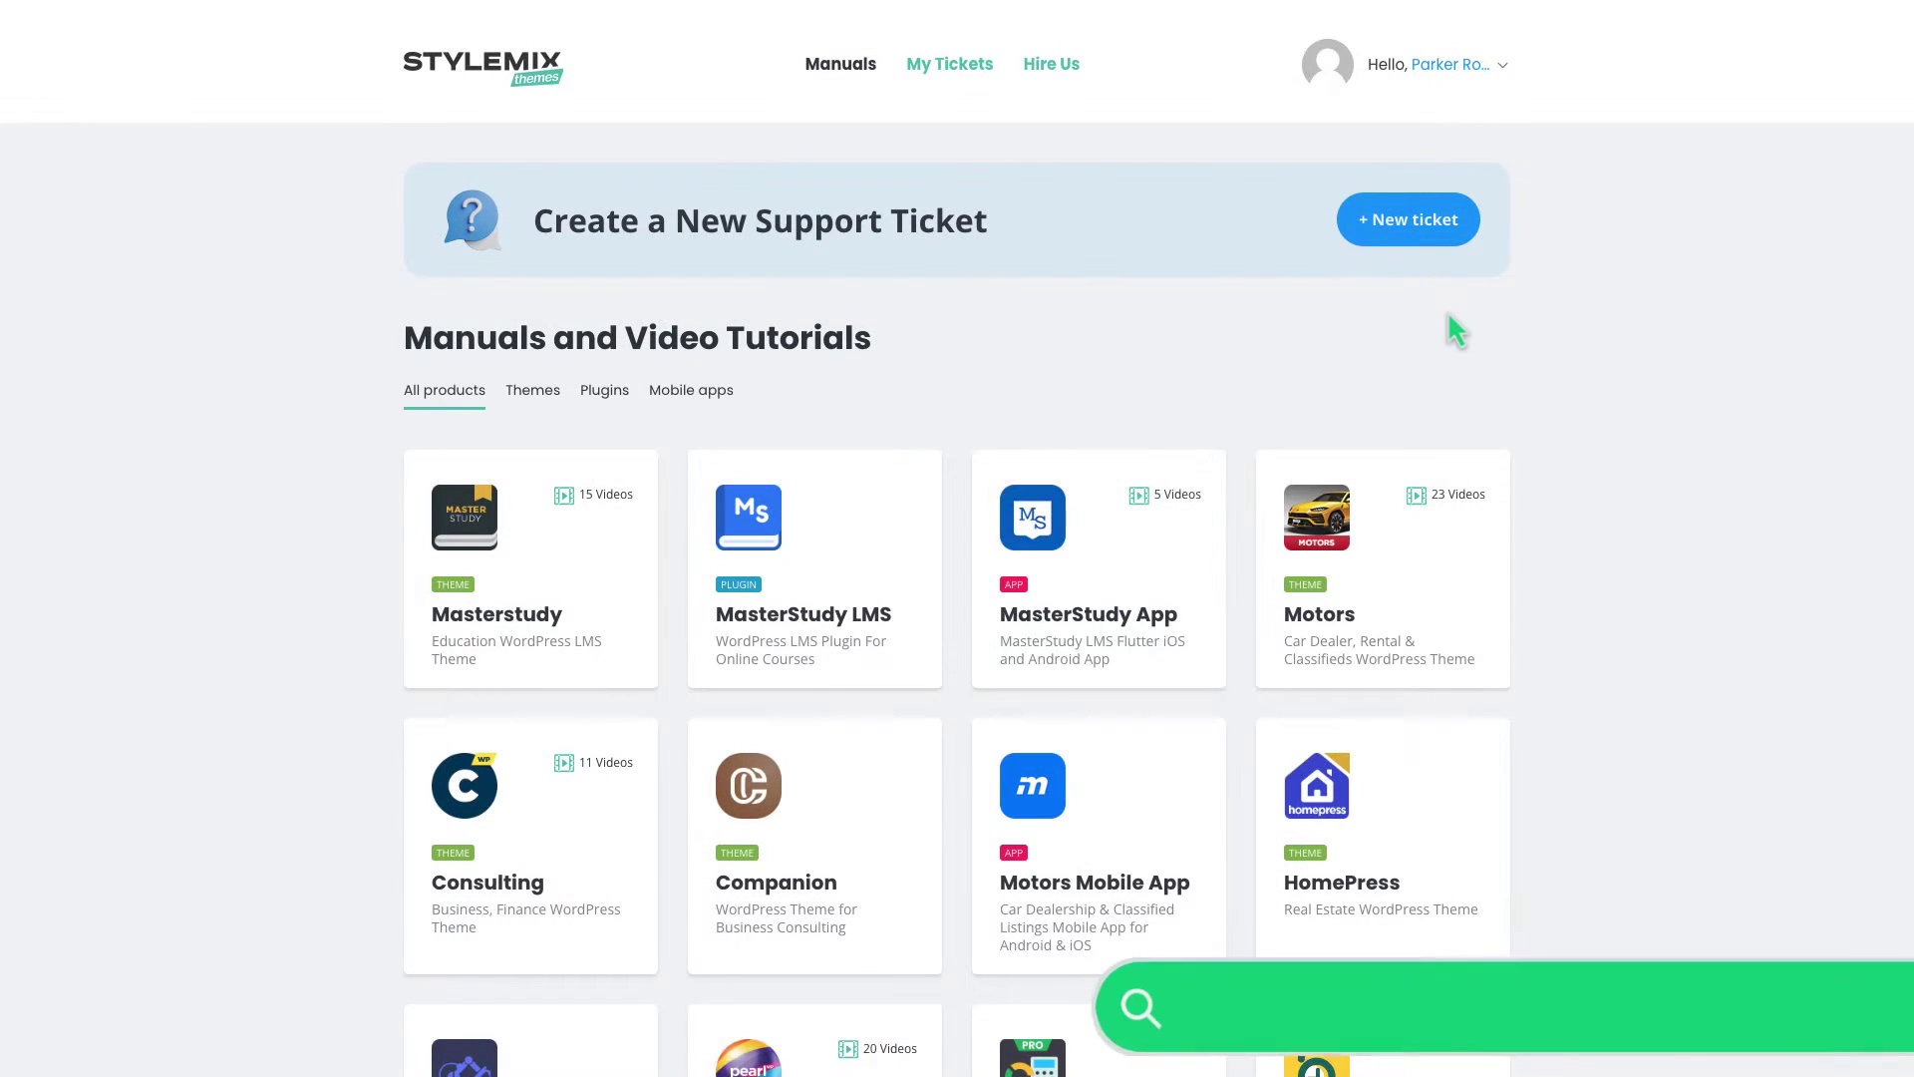
pyautogui.click(971, 75)
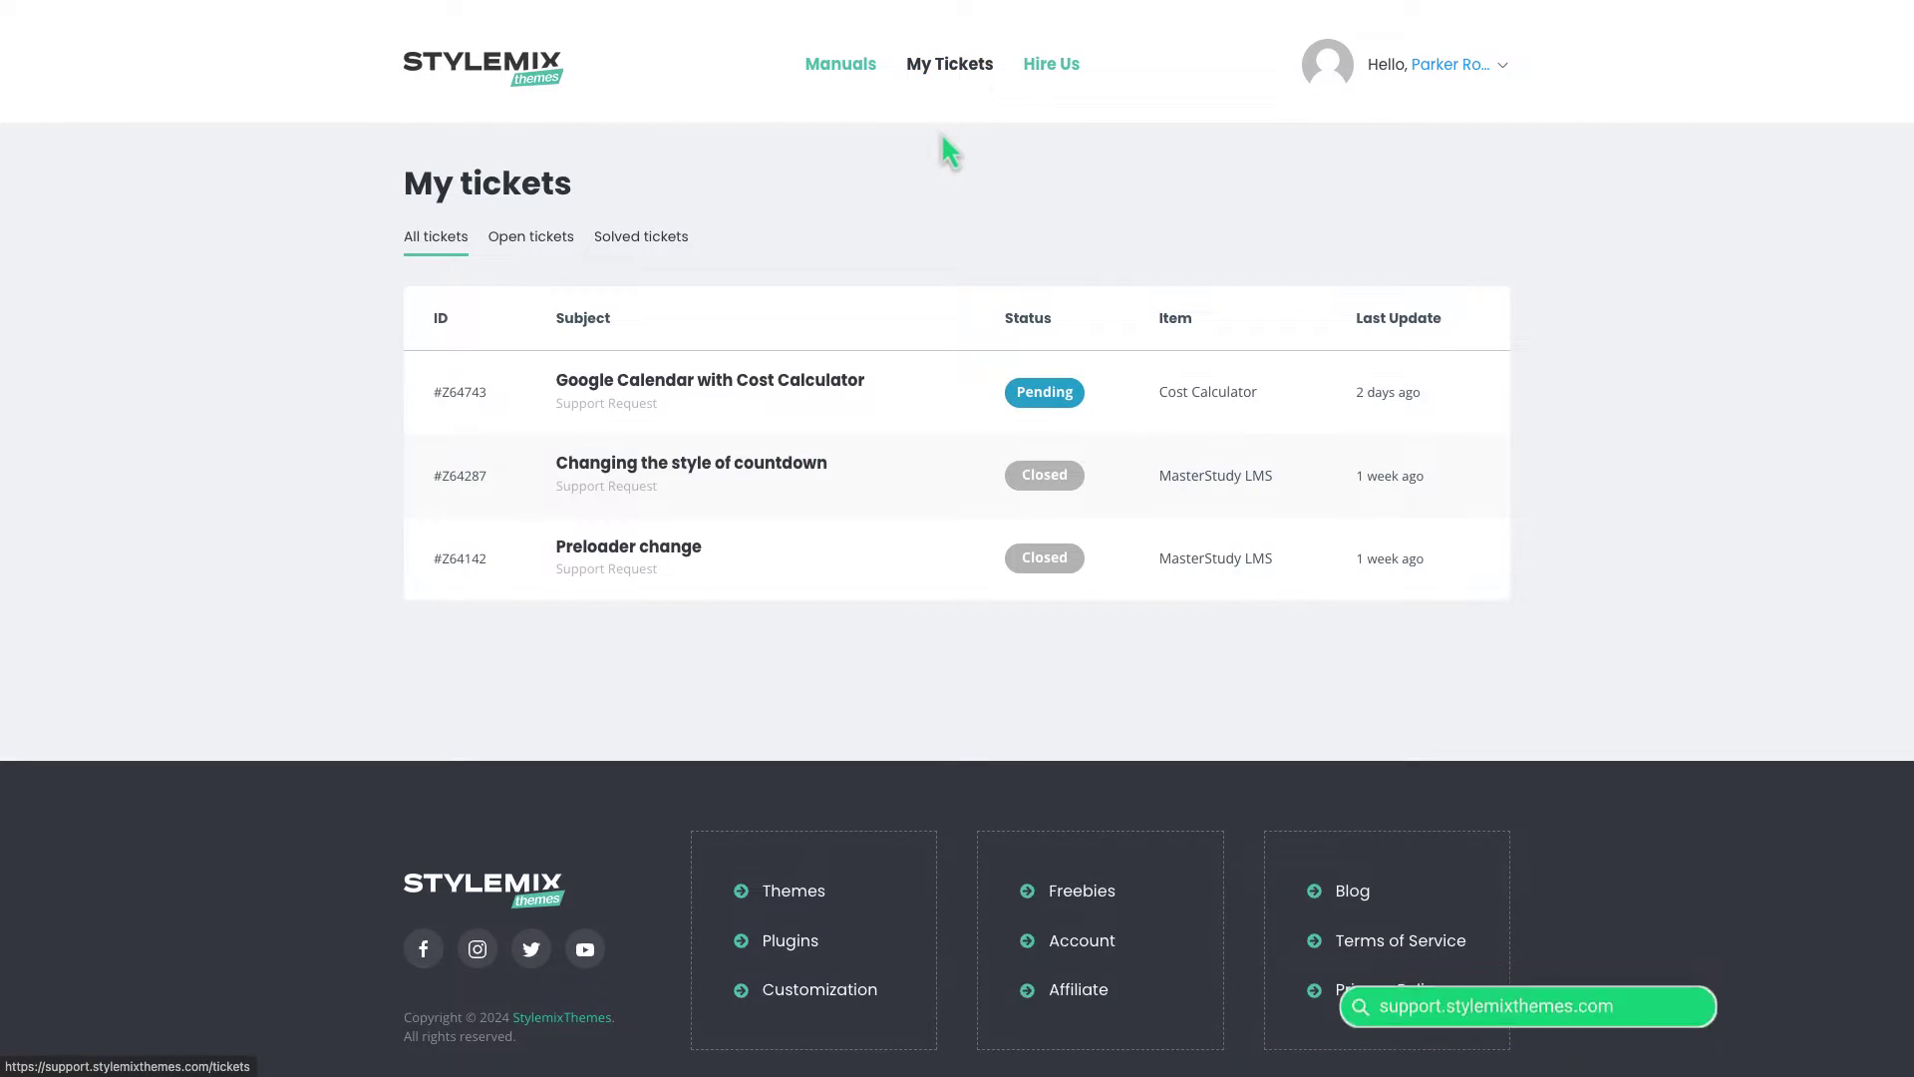
pyautogui.click(828, 382)
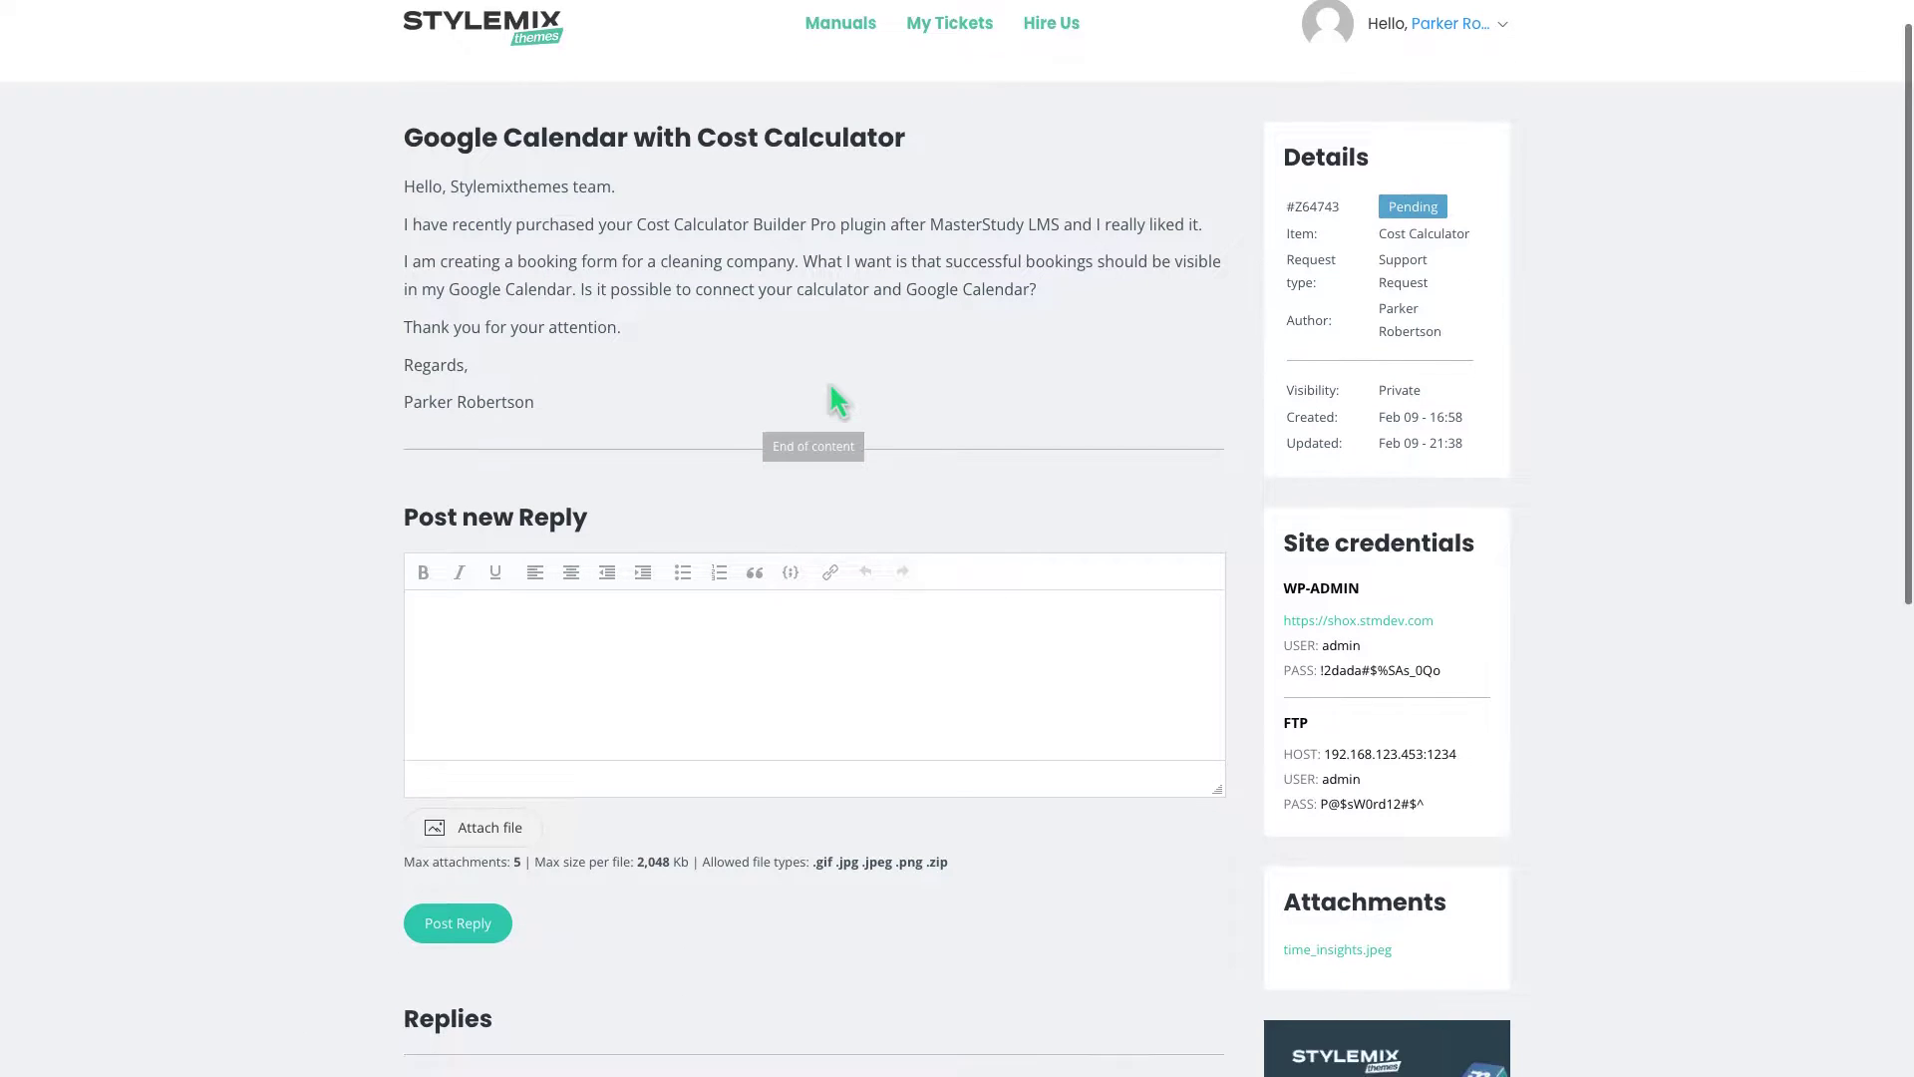
pyautogui.scroll(-5, 830, 398)
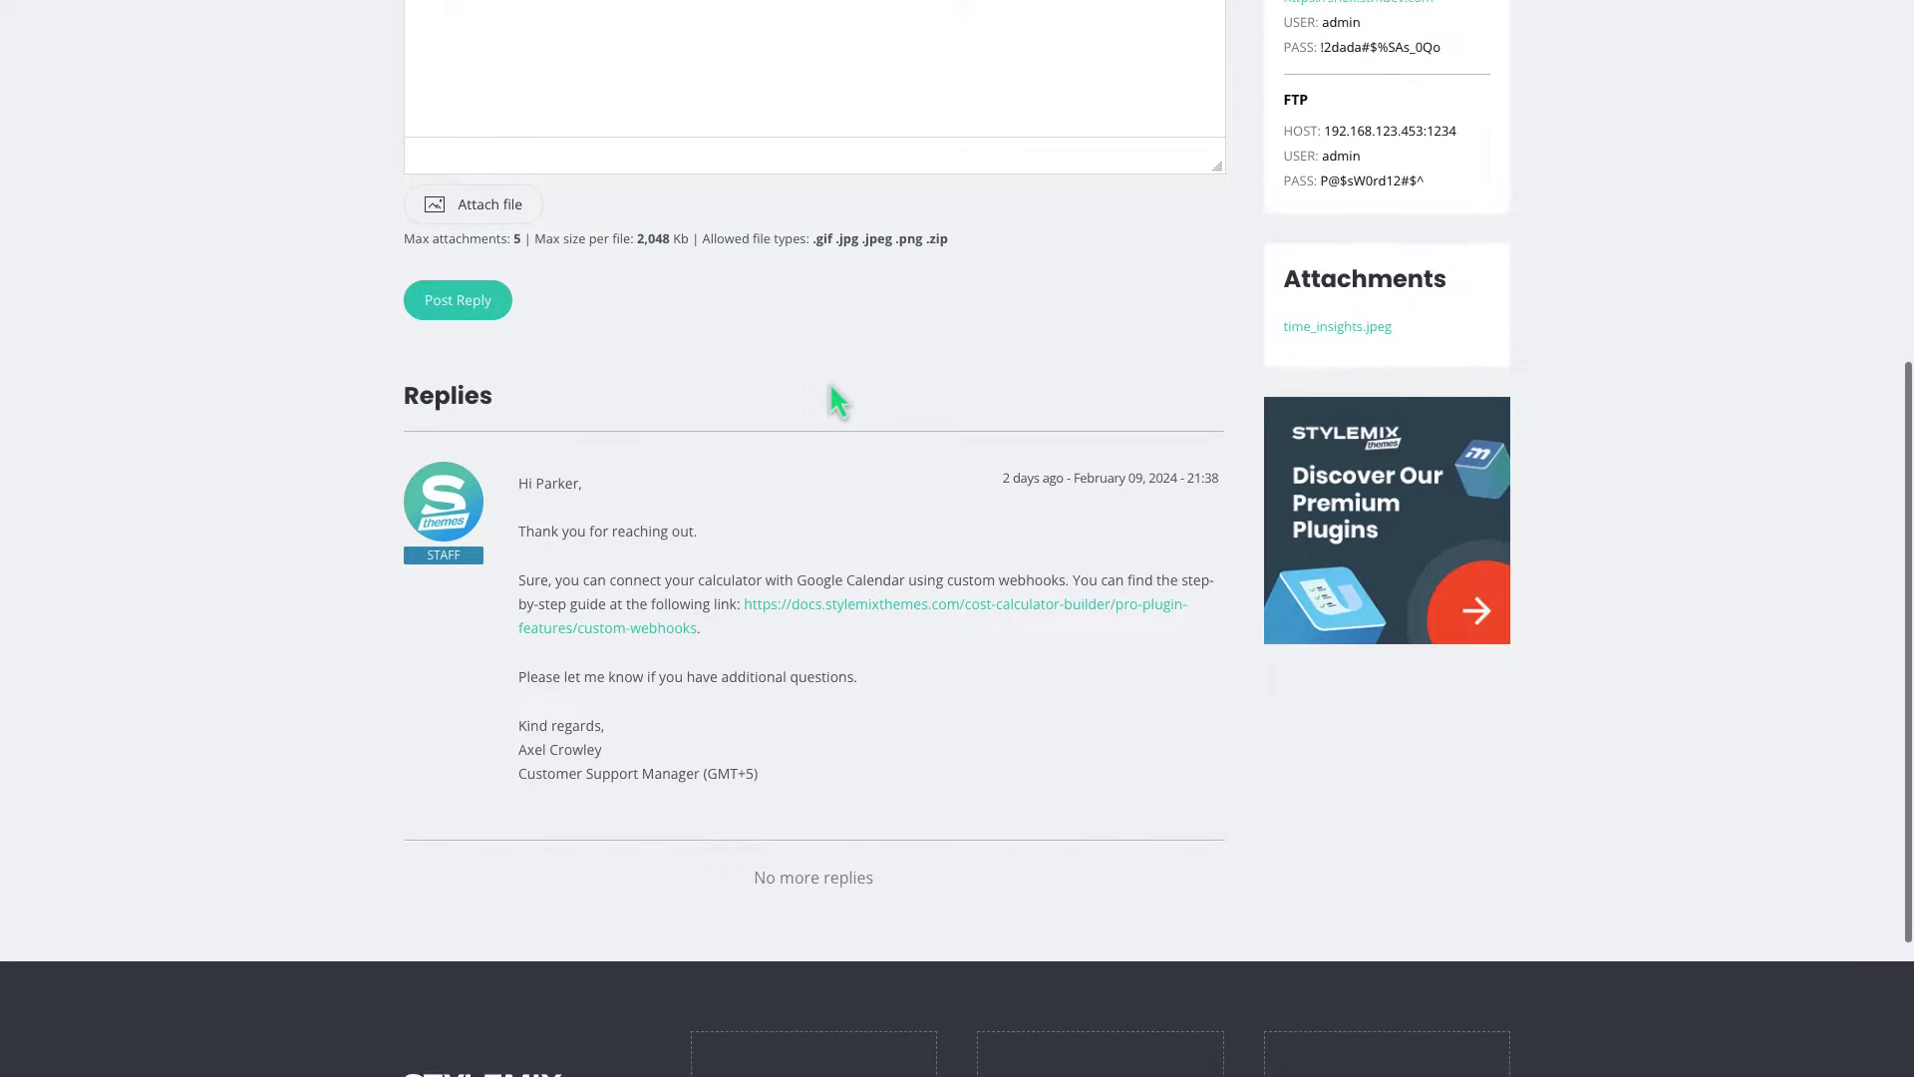
pyautogui.scroll(5, 829, 399)
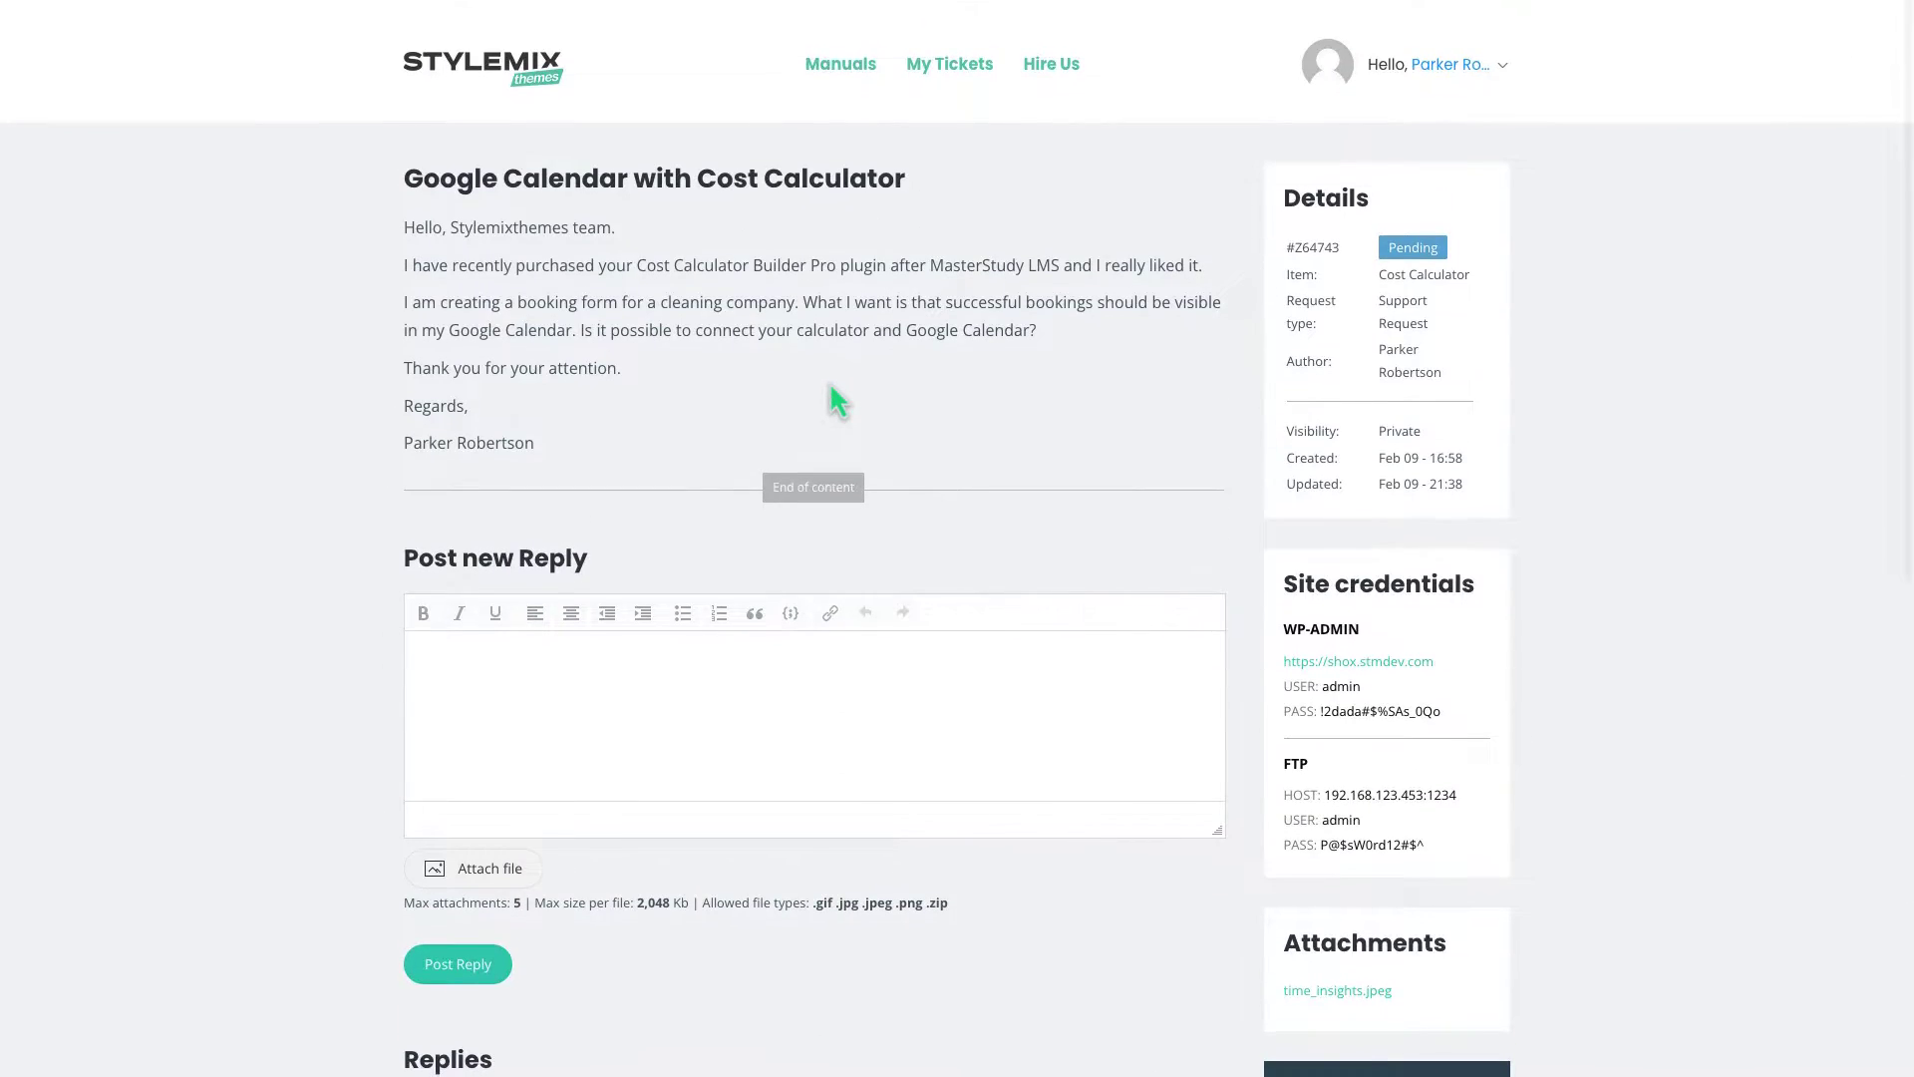
# - Post the reply 'Hi. Thank you for your answer. It really helped me. Good support )))'
pyautogui.click(796, 660)
pyautogui.write('Hi. Thank you for your answer. It really helped me. Good support ))')
pyautogui.press('Return')
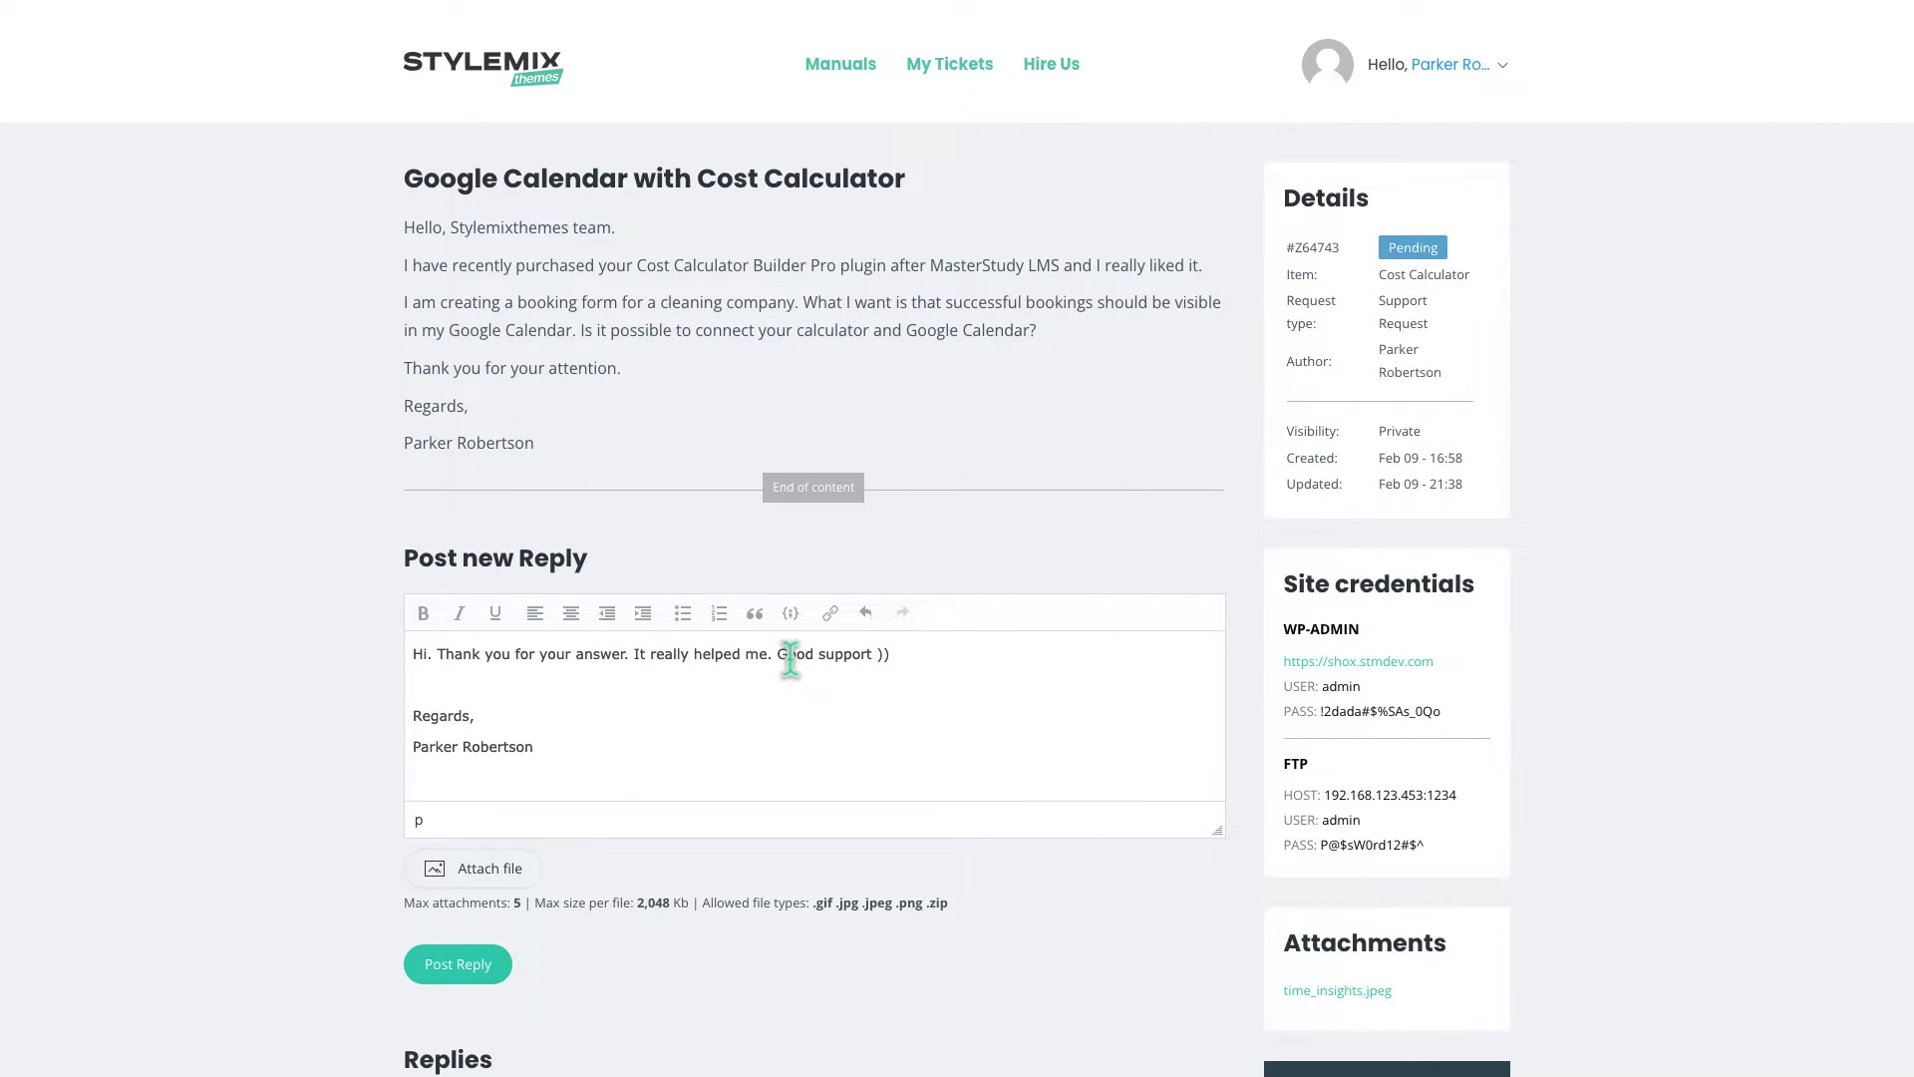
pyautogui.scroll(-2, 786, 660)
pyautogui.click(468, 806)
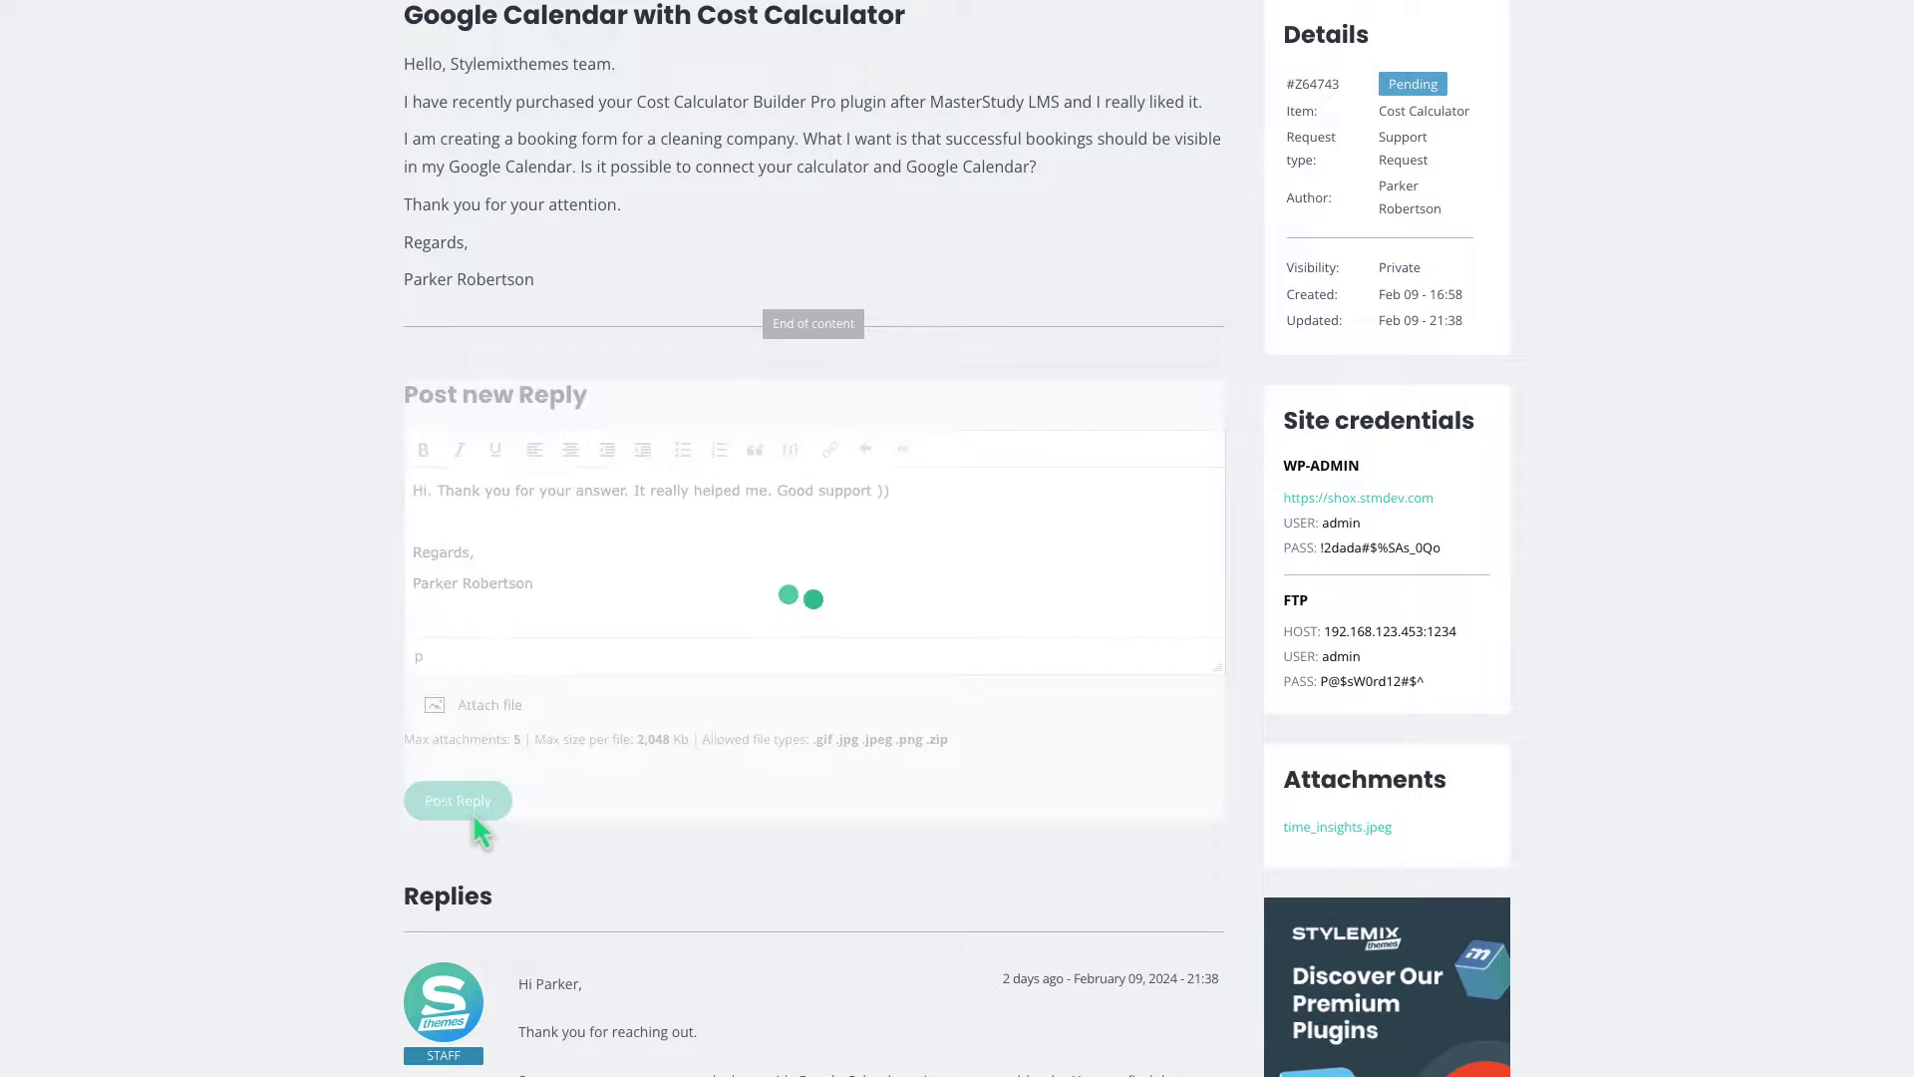
pyautogui.scroll(-4, 473, 811)
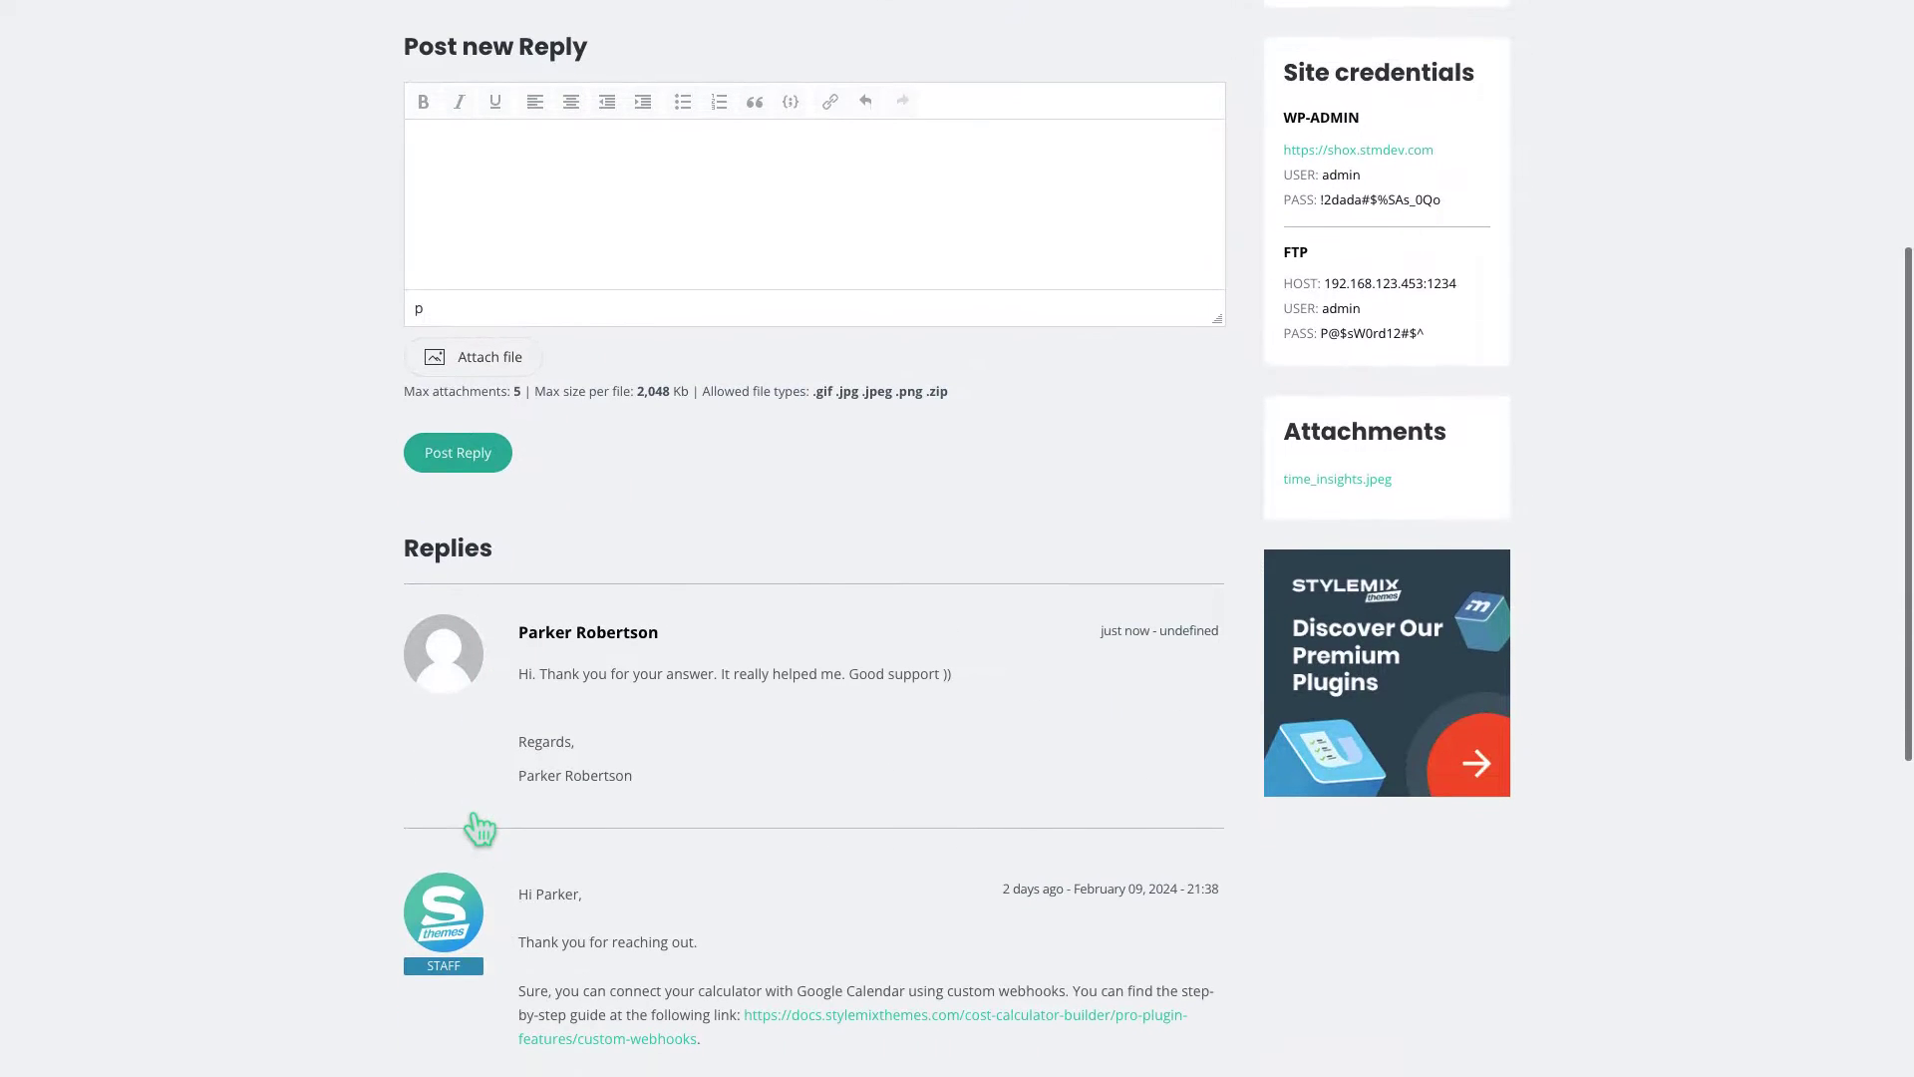
pyautogui.scroll(-1, 473, 812)
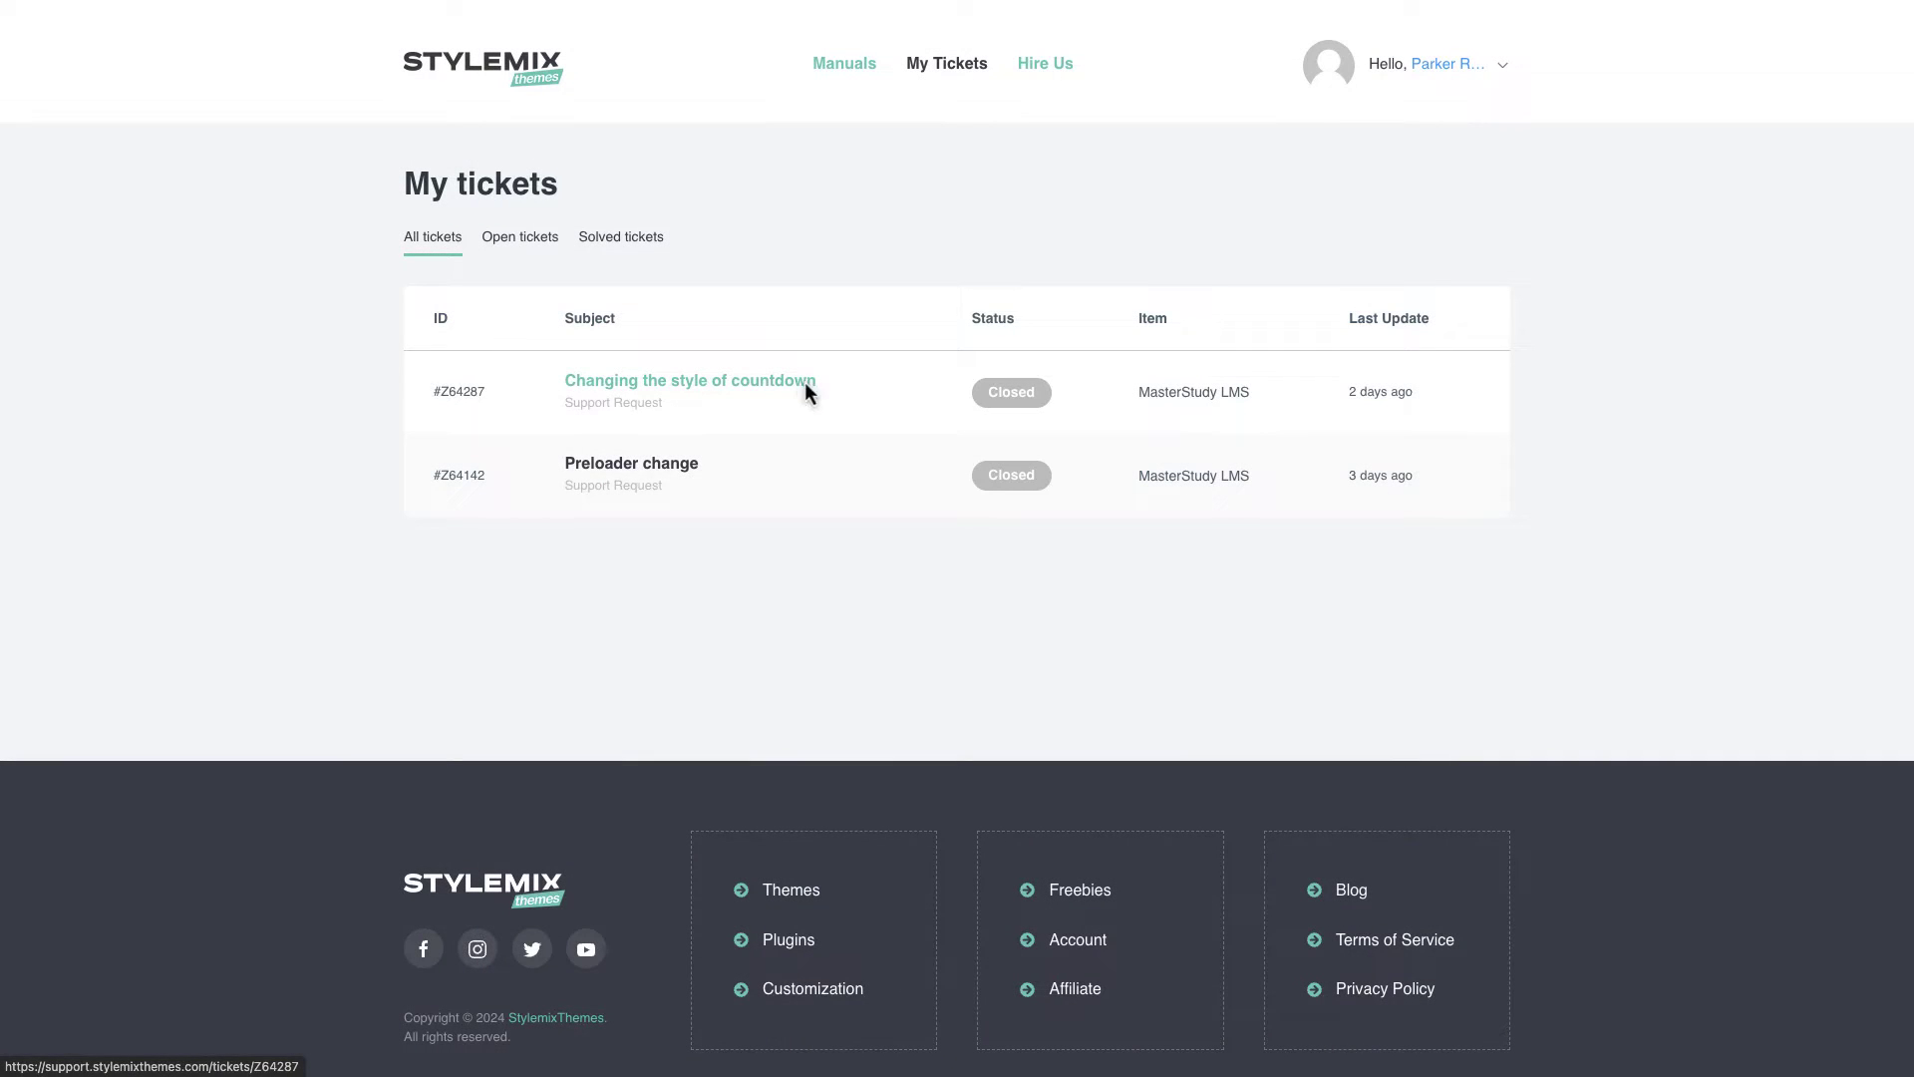
# - Read through the replies on the closed 'Changing the style of countdown' ticket
pyautogui.click(805, 387)
pyautogui.scroll(-3, 806, 387)
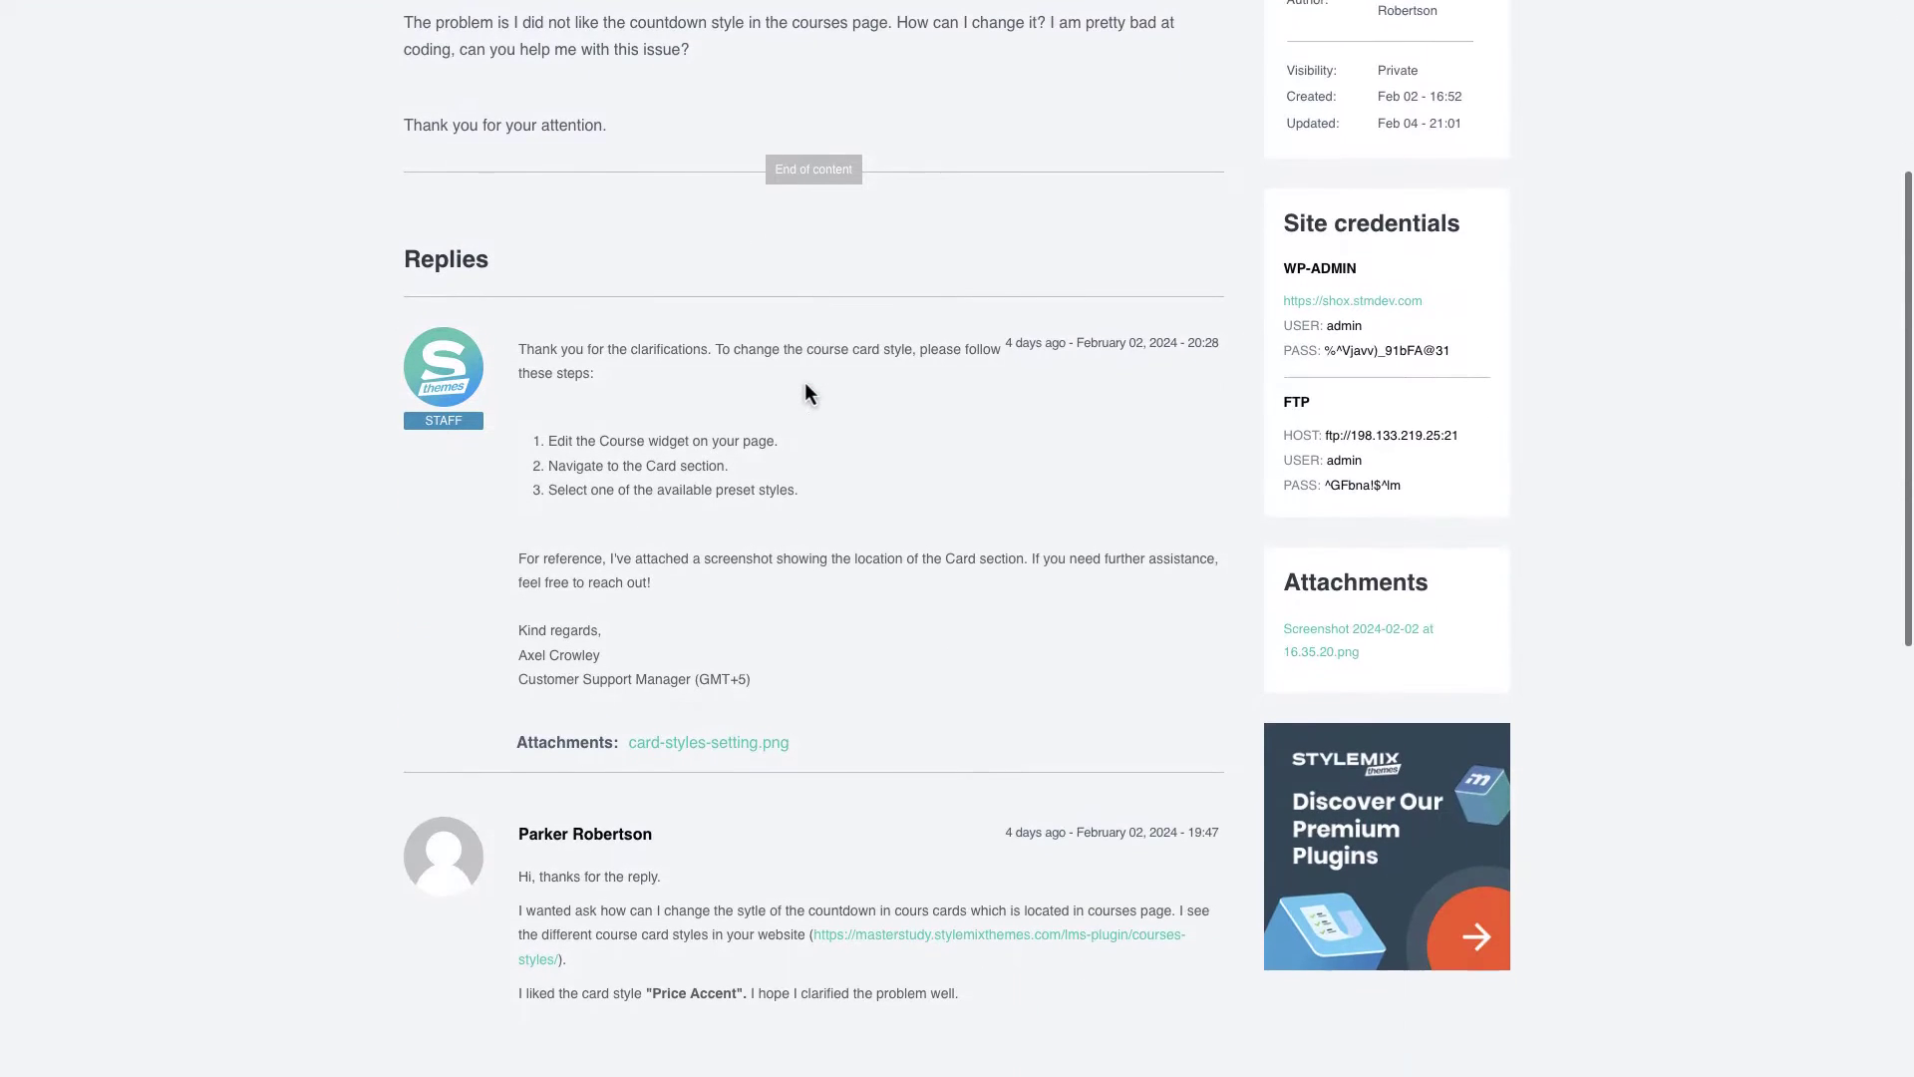
pyautogui.scroll(-3, 805, 384)
pyautogui.scroll(-2, 804, 384)
pyautogui.scroll(-4, 804, 384)
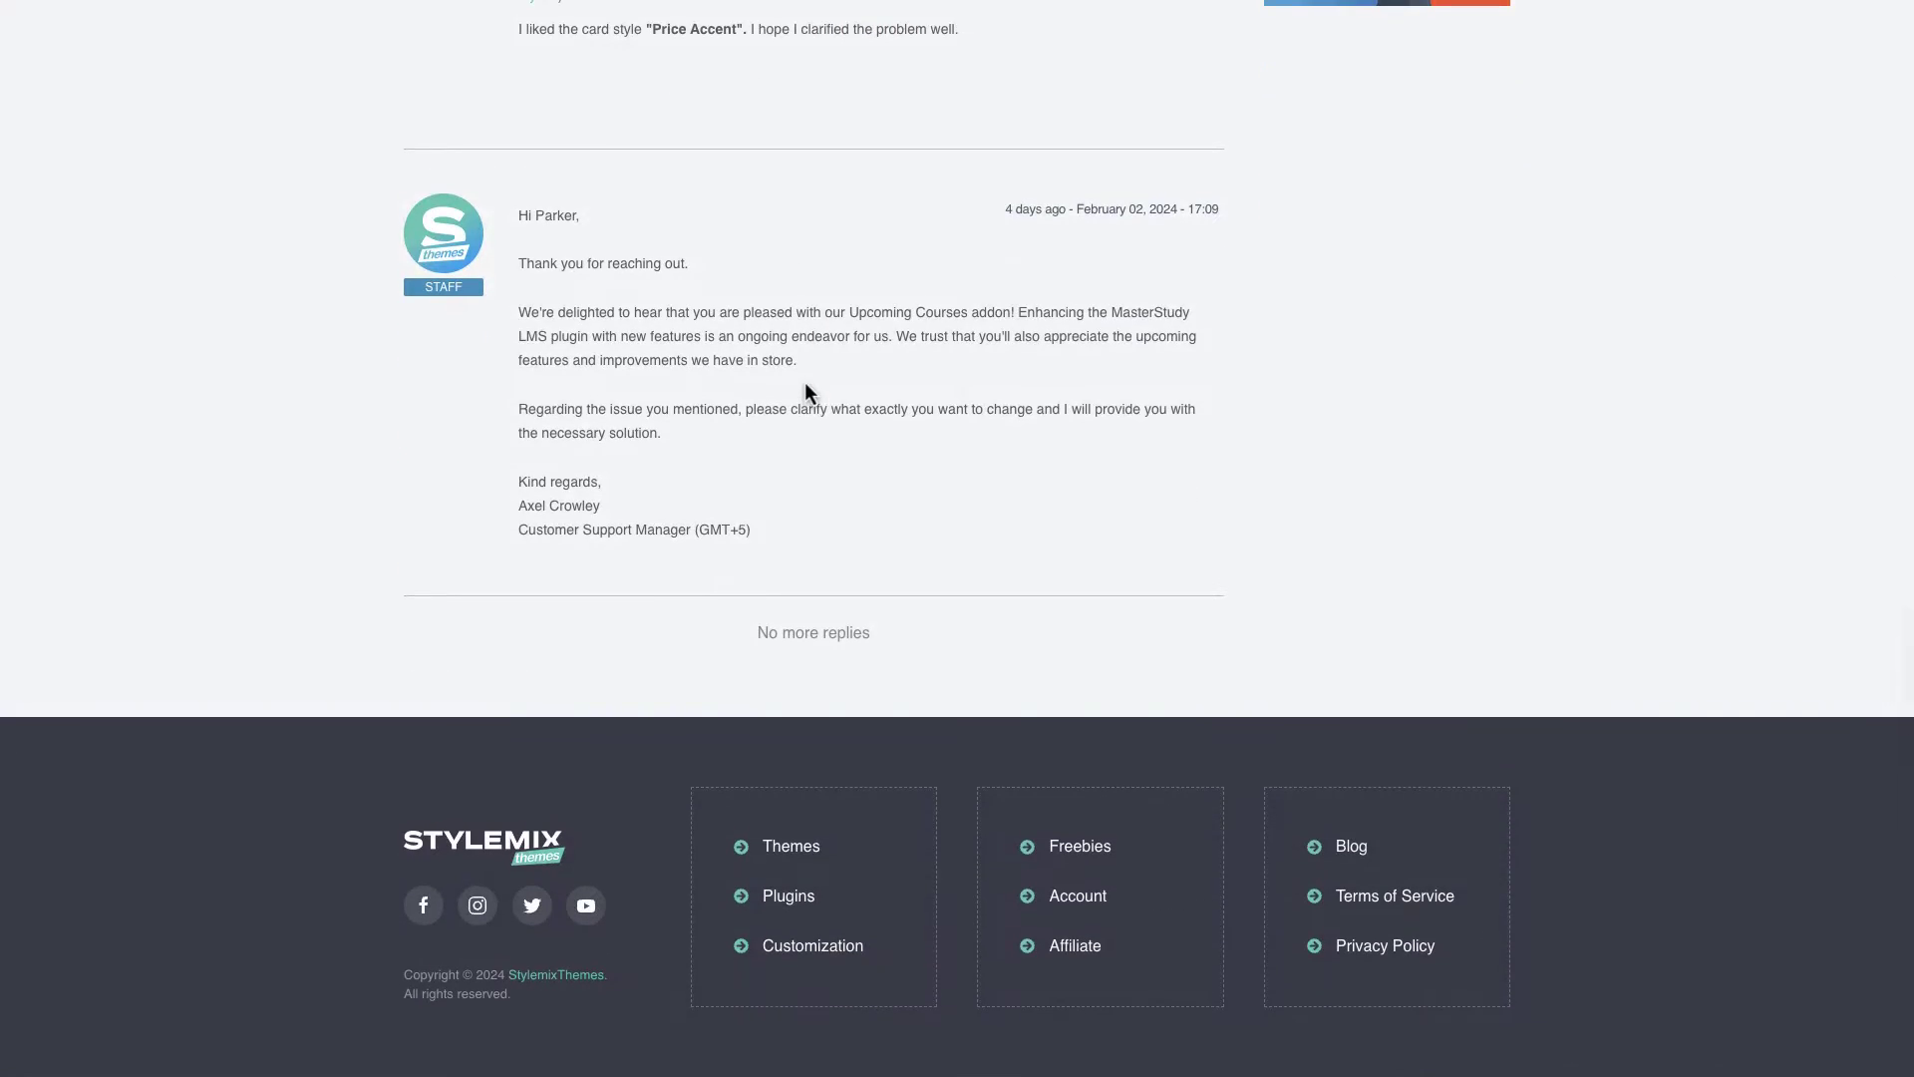
pyautogui.scroll(5, 804, 384)
pyautogui.scroll(4, 804, 384)
pyautogui.scroll(7, 805, 384)
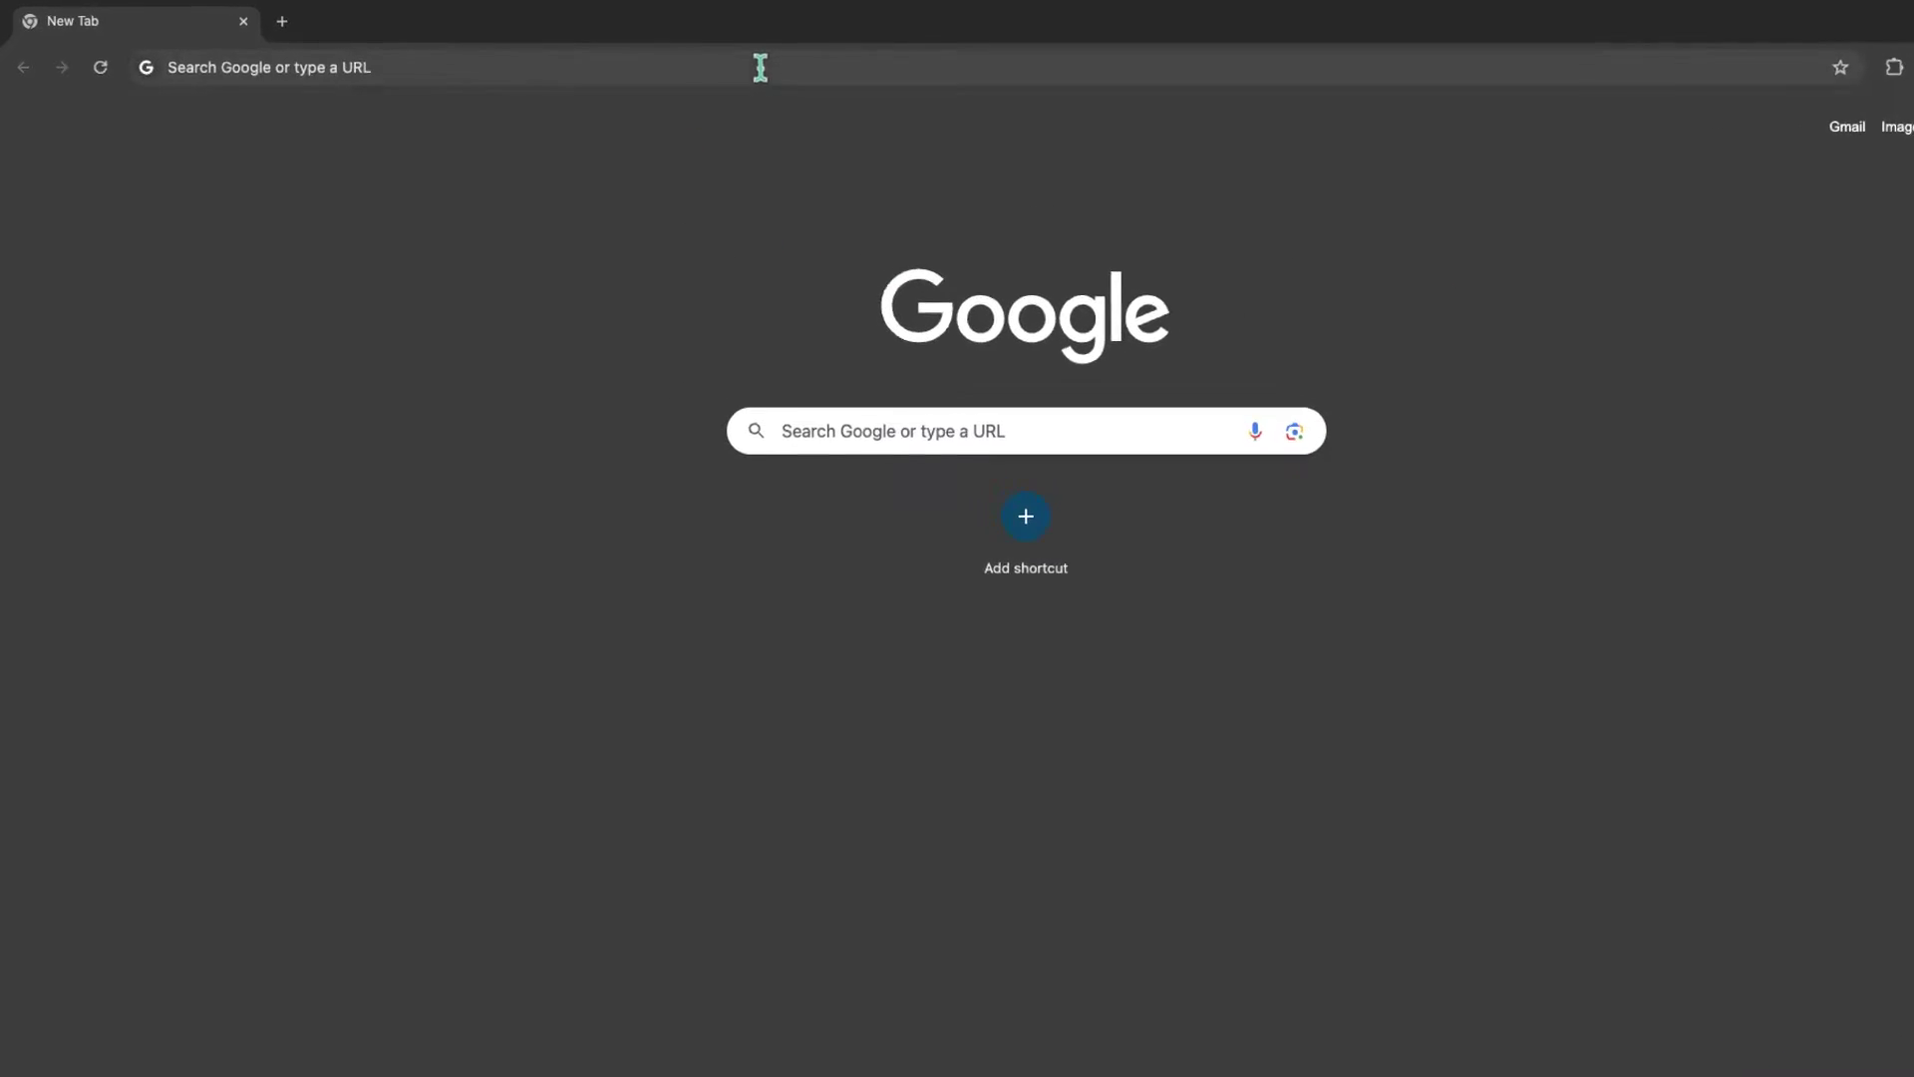
# - Go to wp.org and open the plugin directory under Extend > Plugins
pyautogui.click(765, 63)
pyautogui.write('wp')
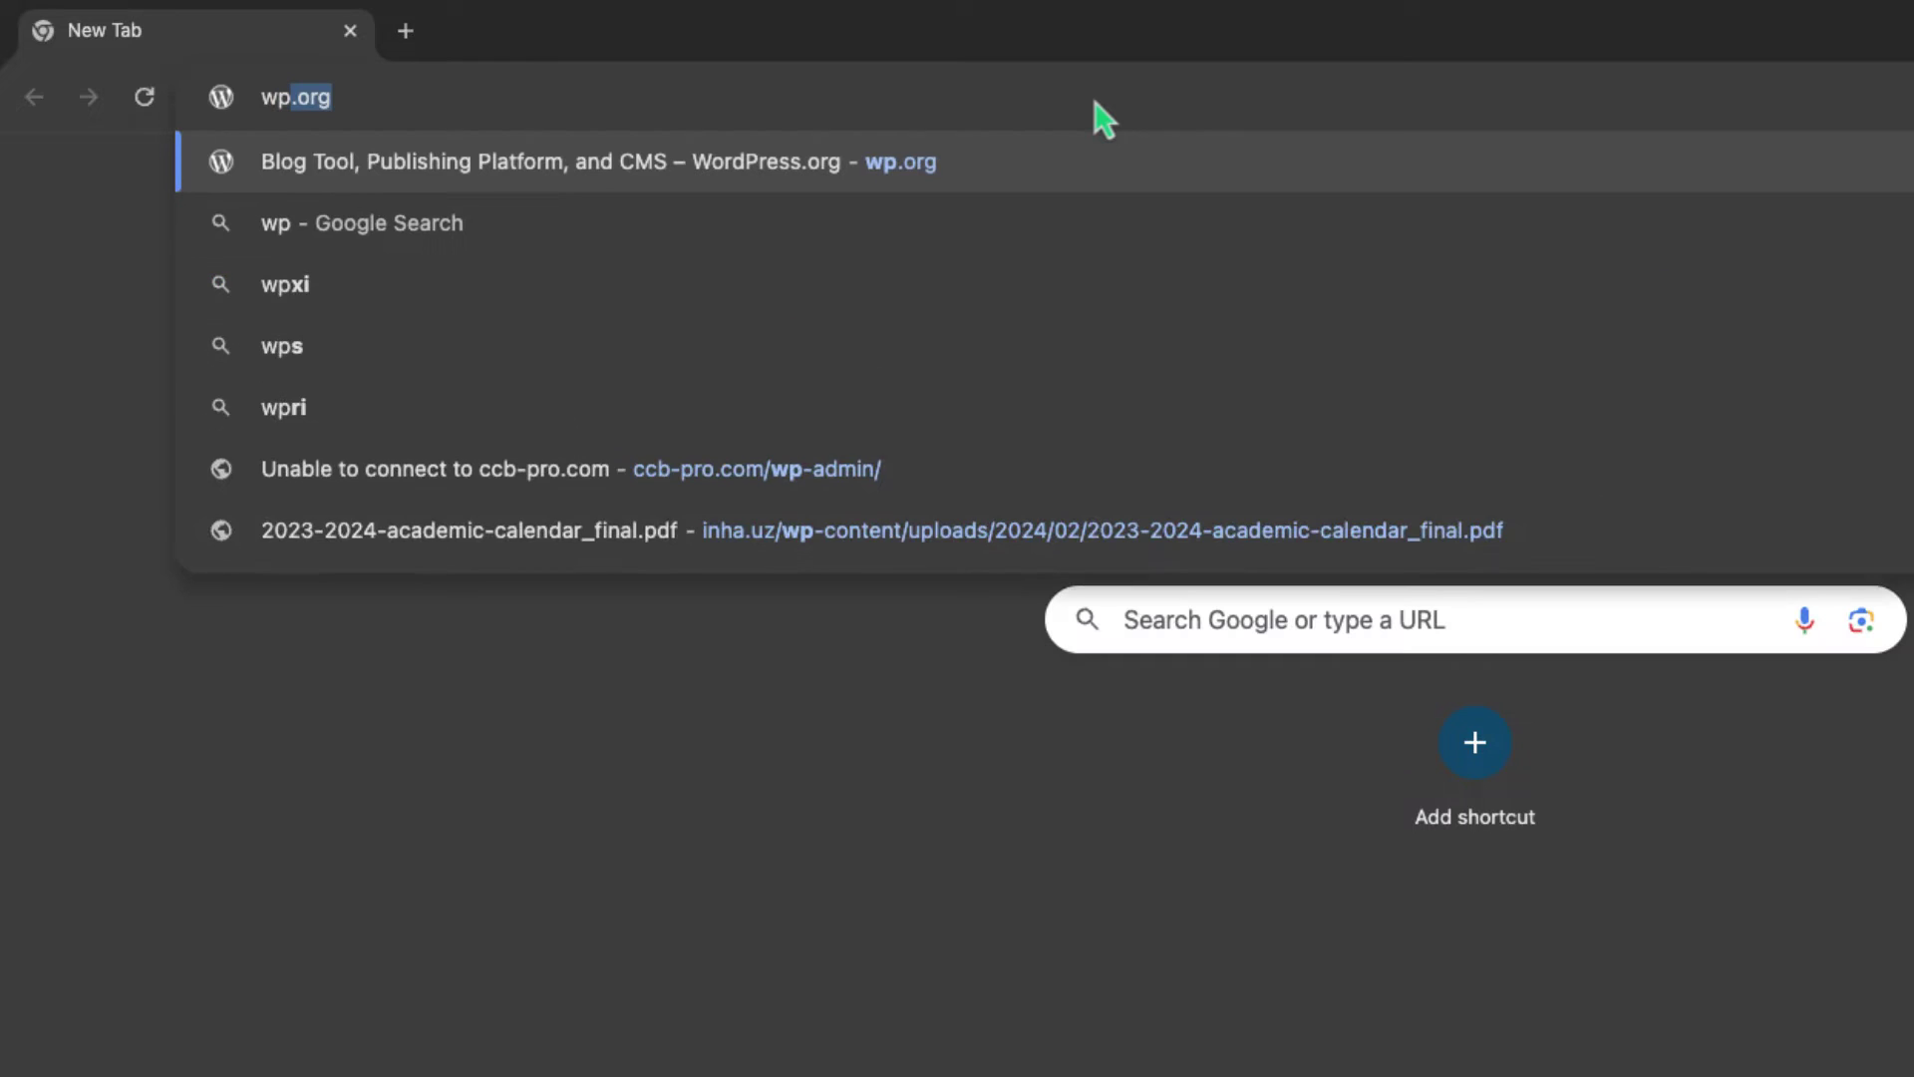
pyautogui.press('Return')
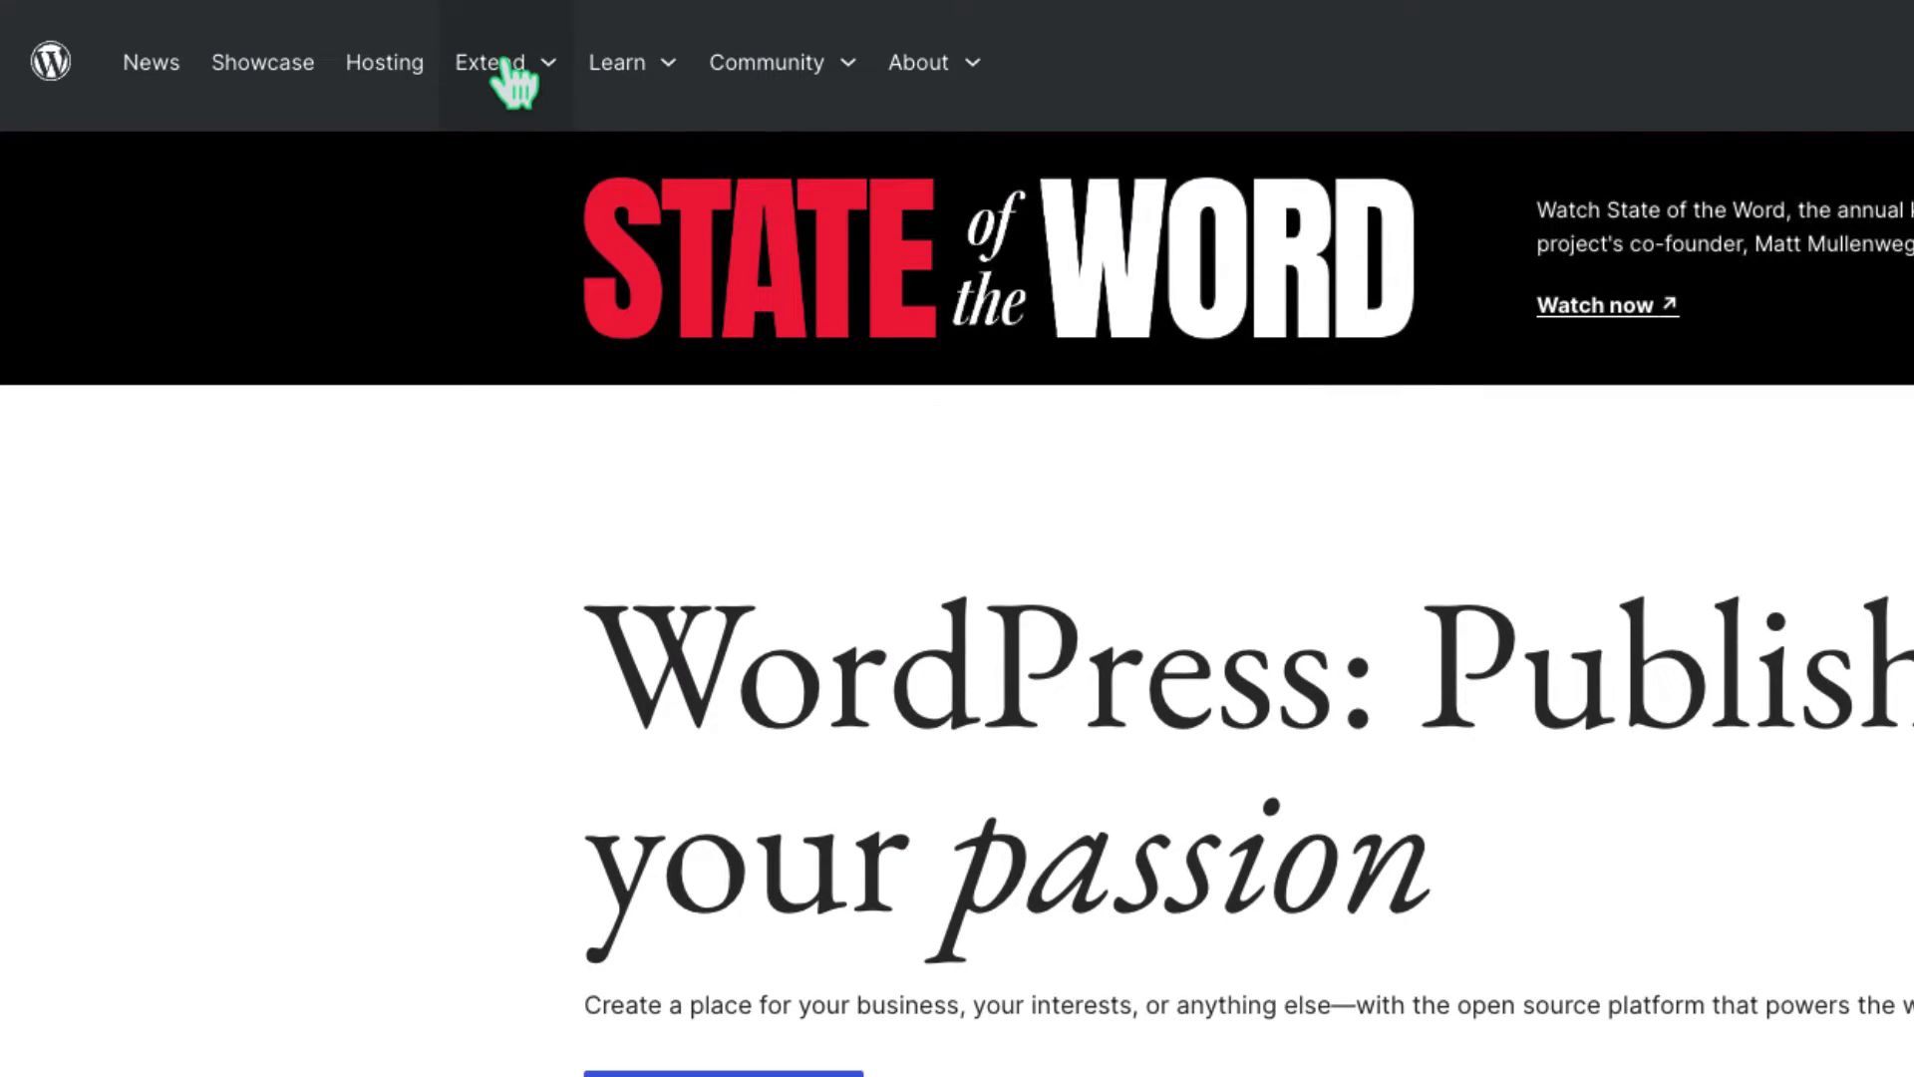
pyautogui.click(506, 66)
pyautogui.click(556, 232)
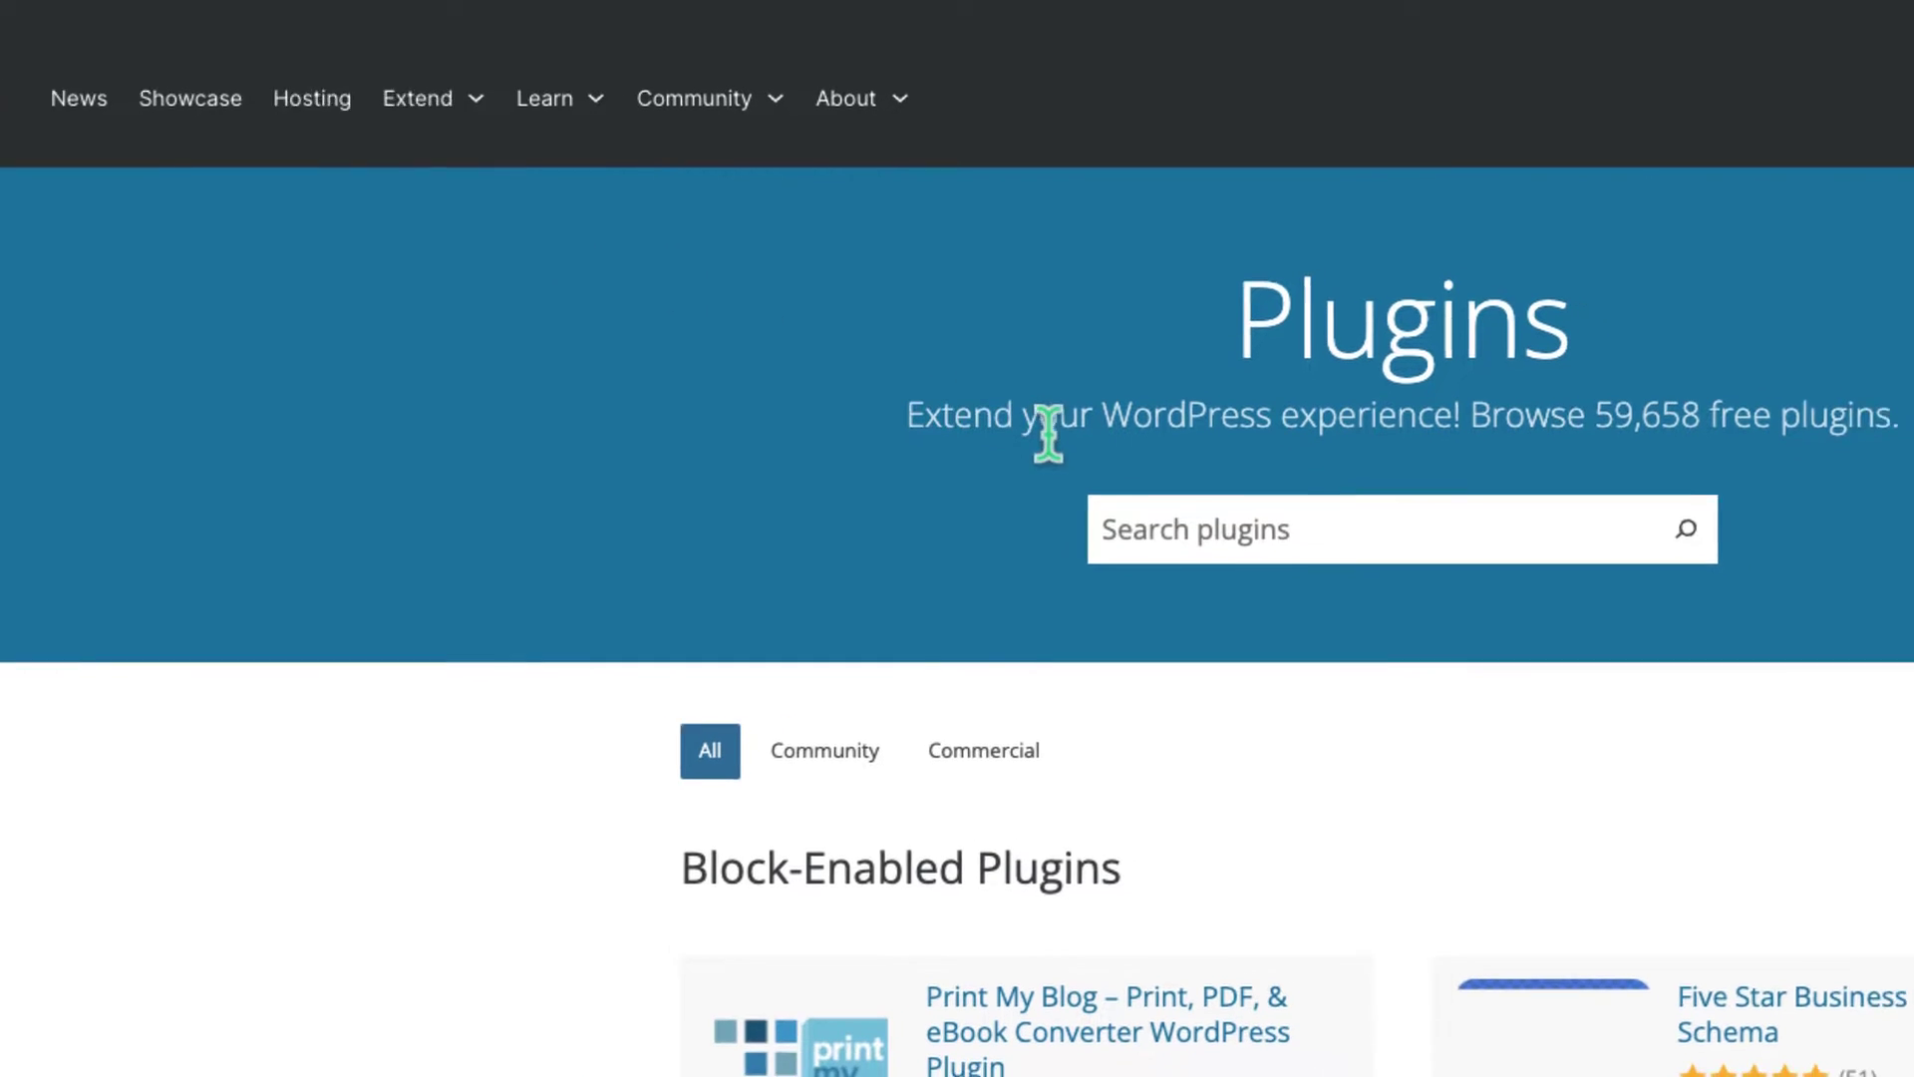
# - Search plugins for 'Cost Calculator' and open the Cost Calculator Builder plugin page
pyautogui.click(789, 439)
pyautogui.write('Cost Calculator')
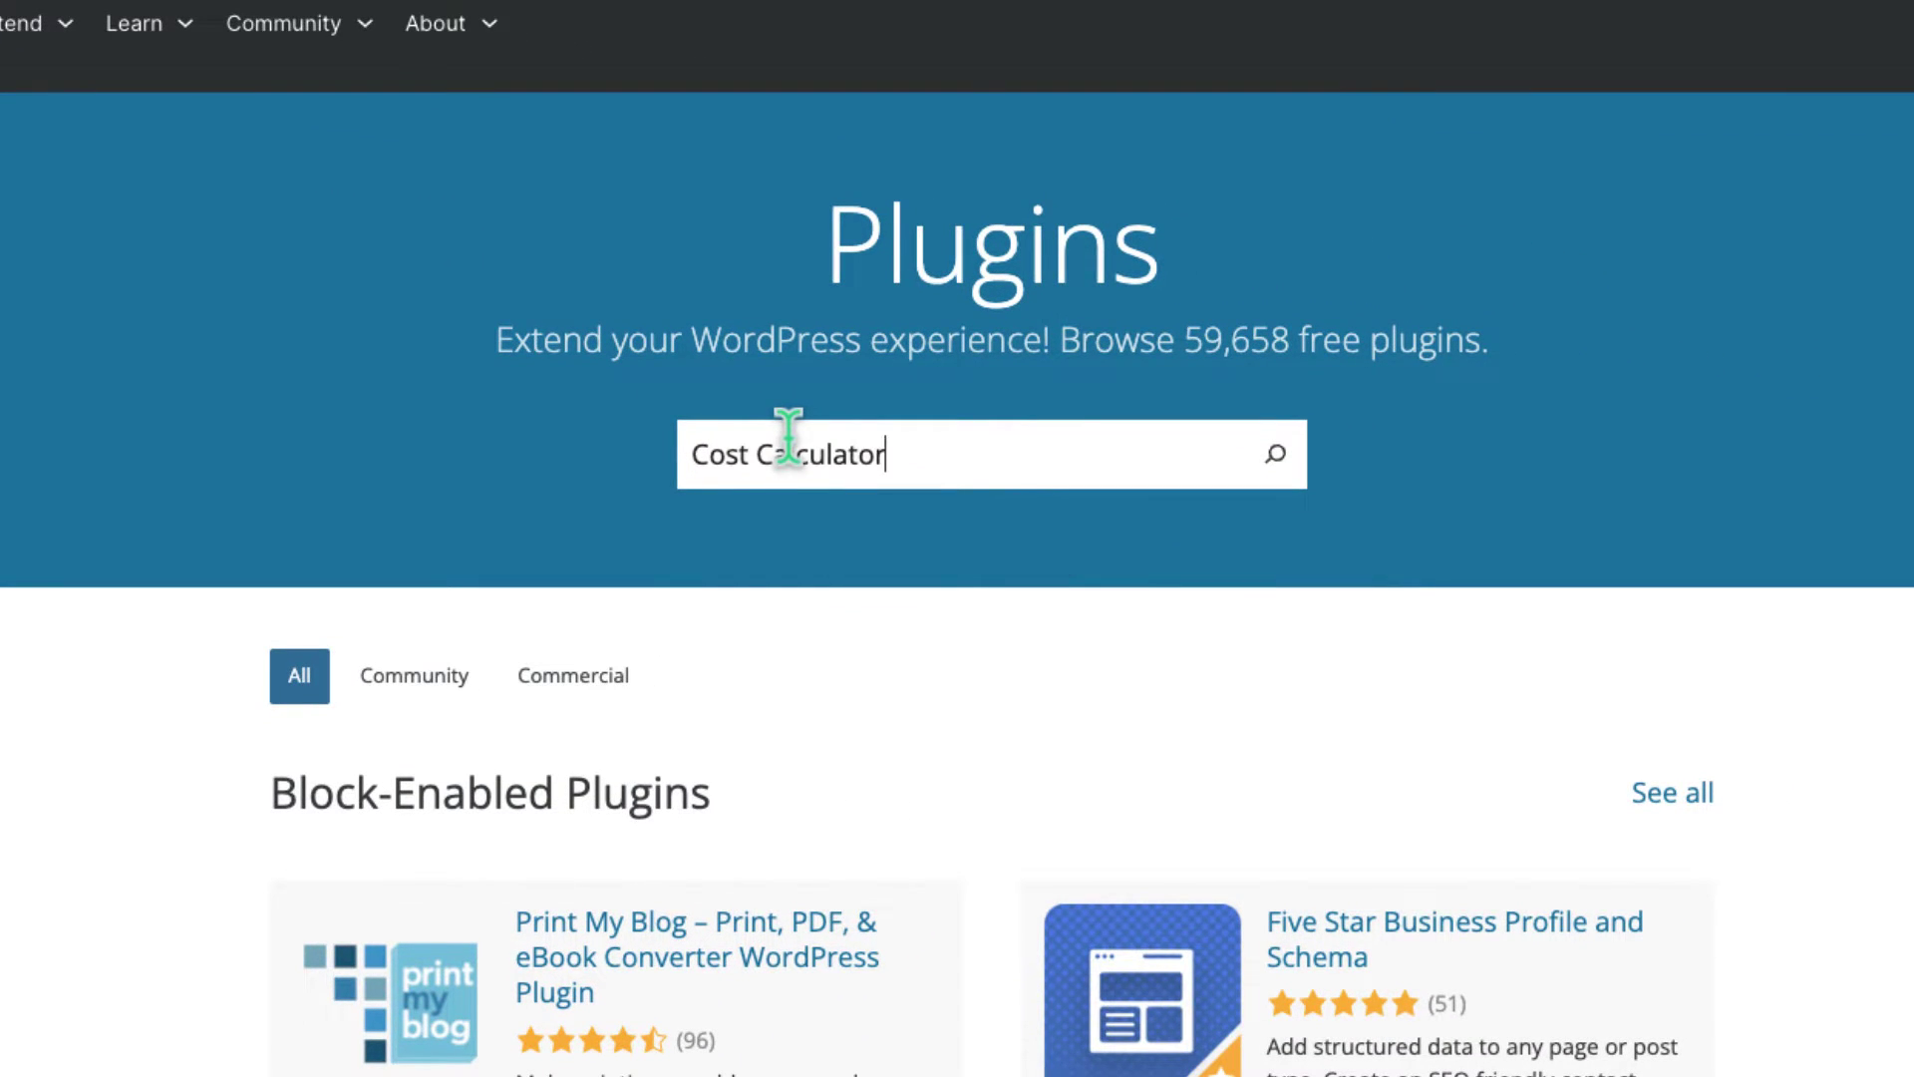
pyautogui.press('Return')
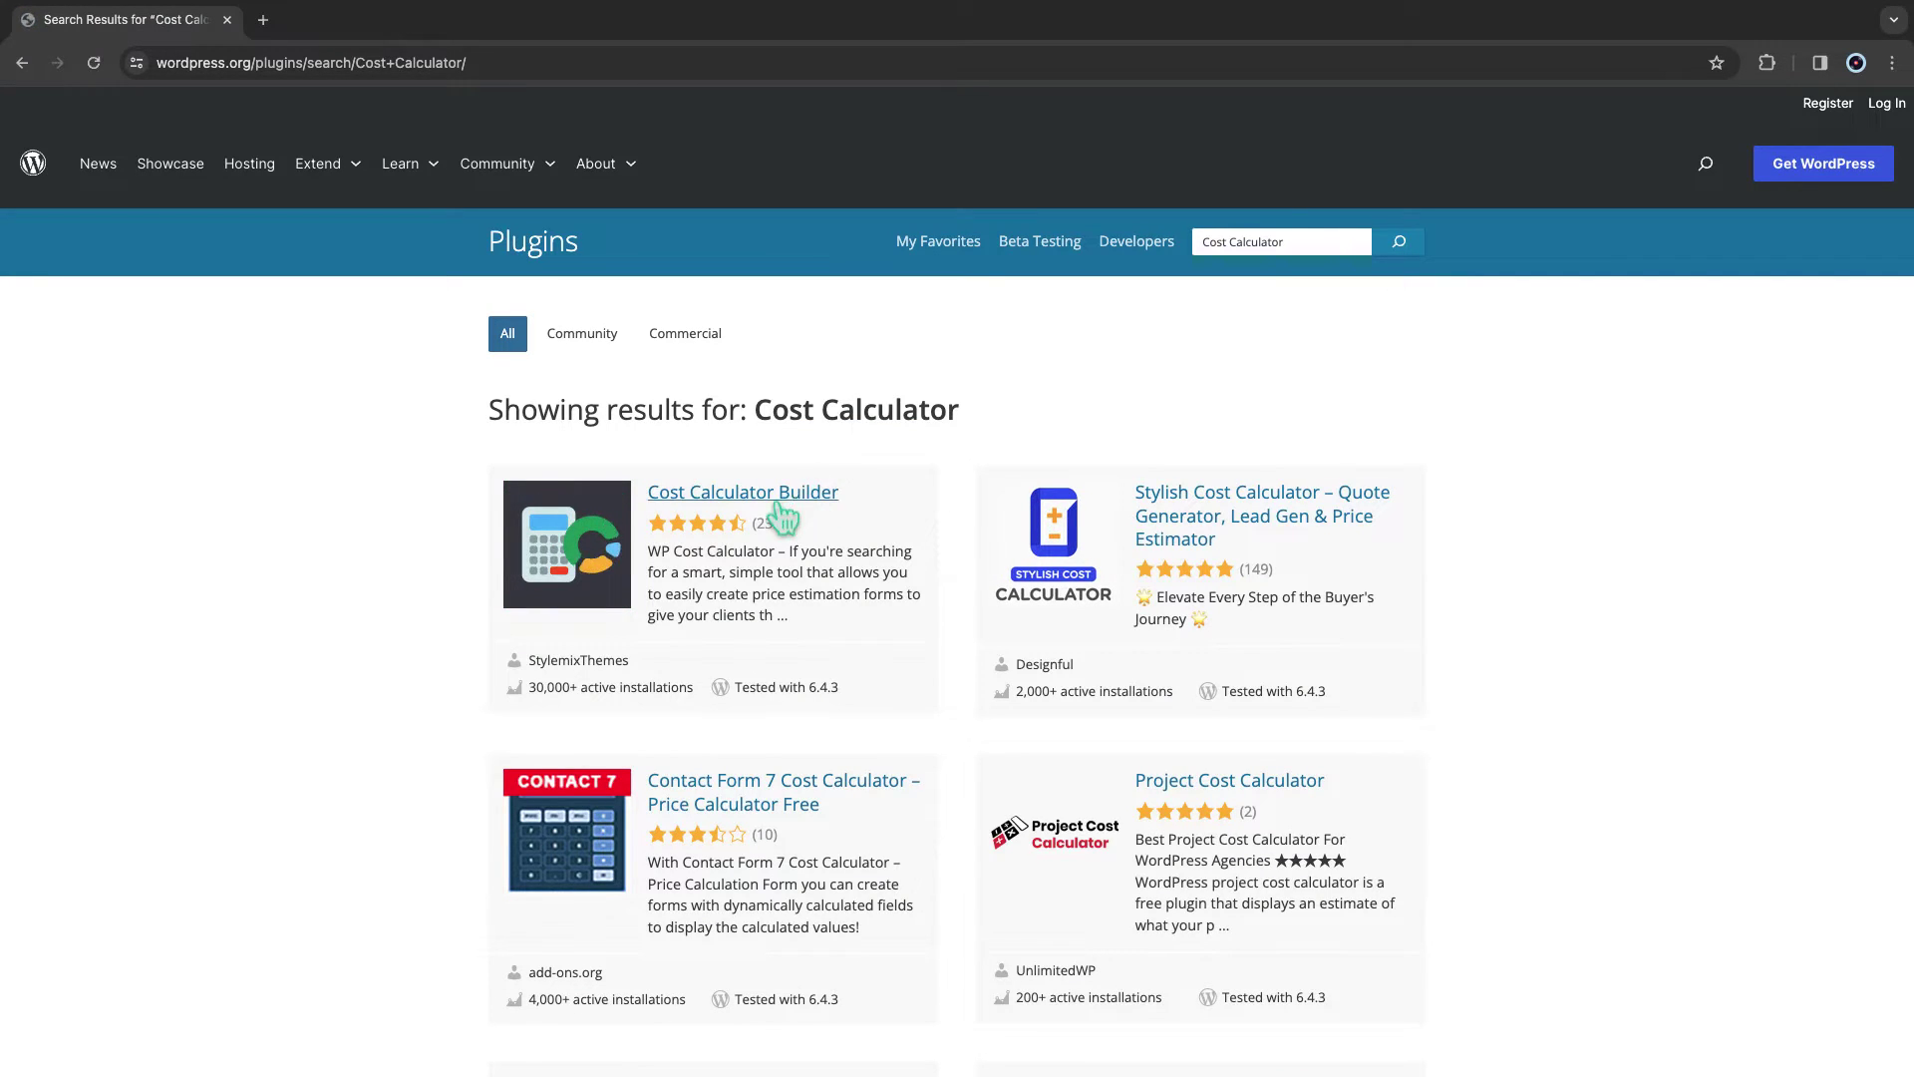
pyautogui.click(764, 498)
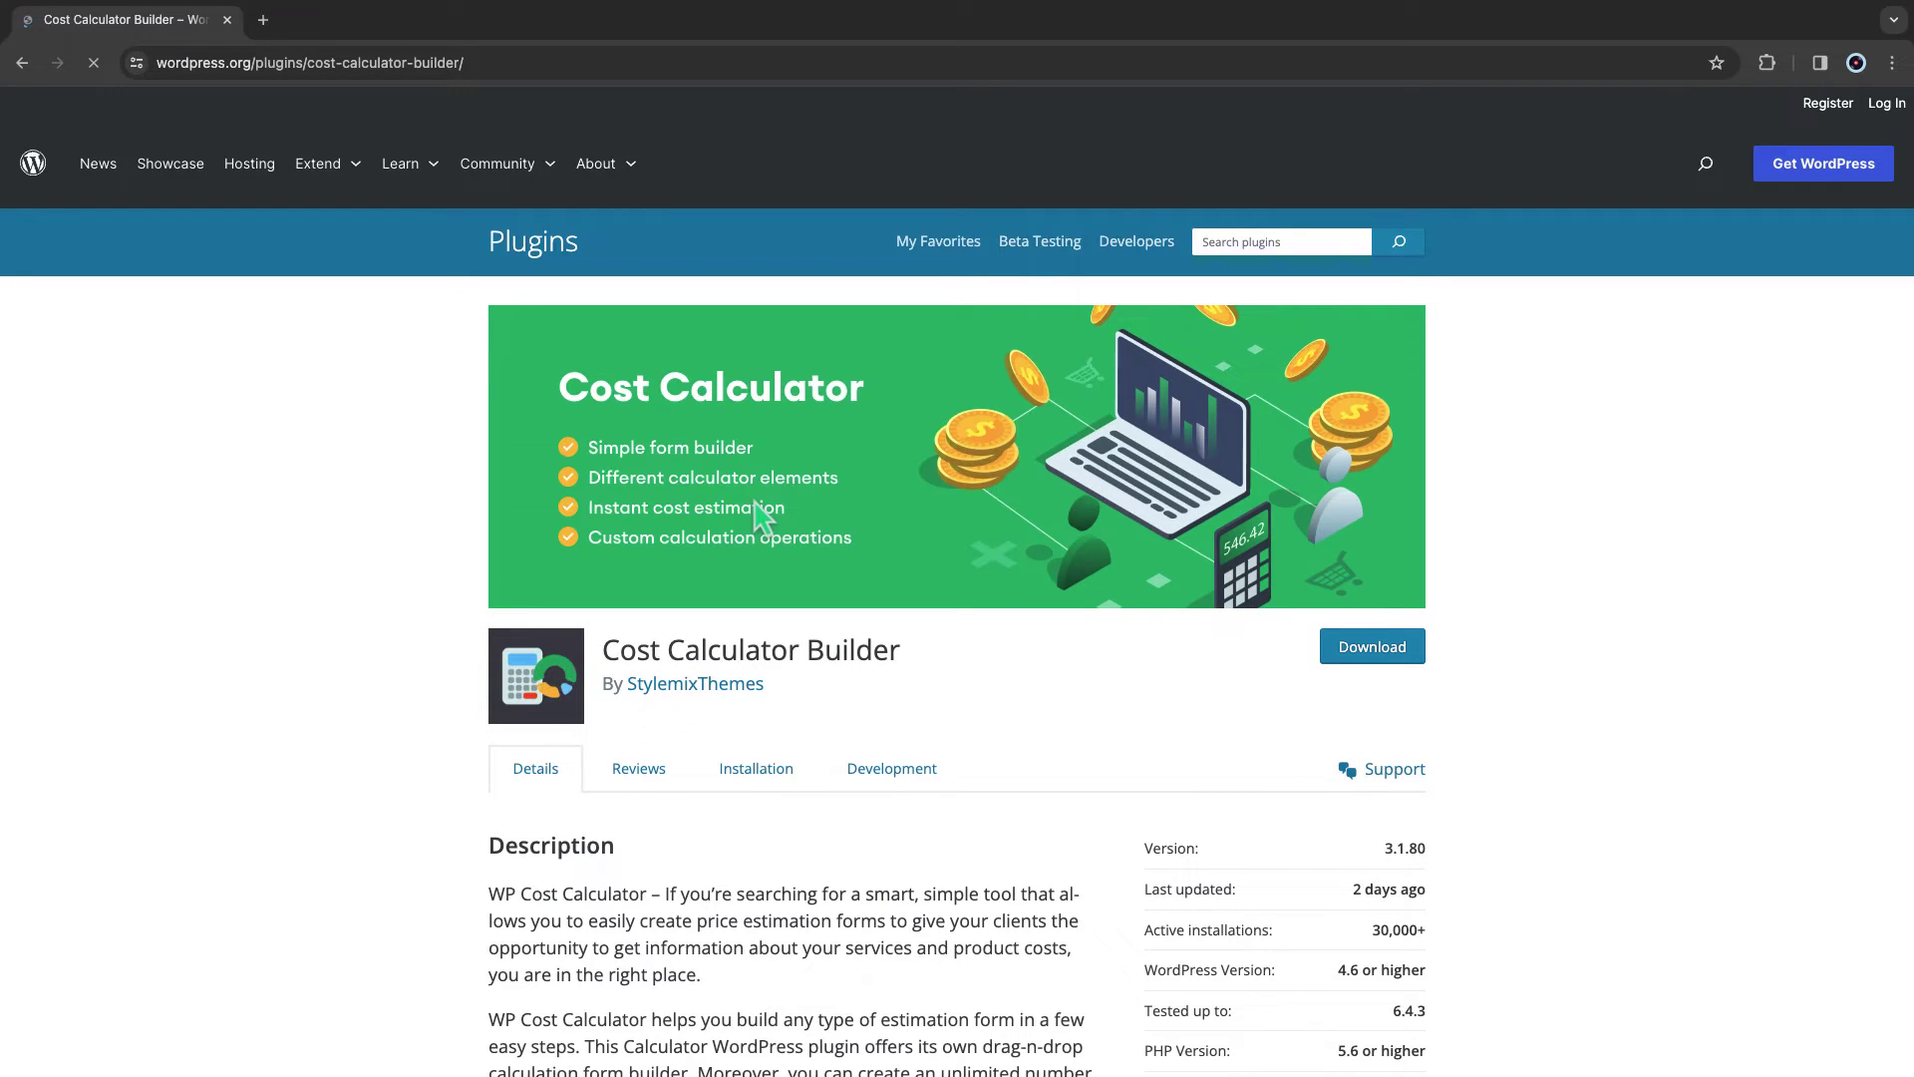
pyautogui.scroll(-3, 755, 506)
pyautogui.scroll(-4, 756, 506)
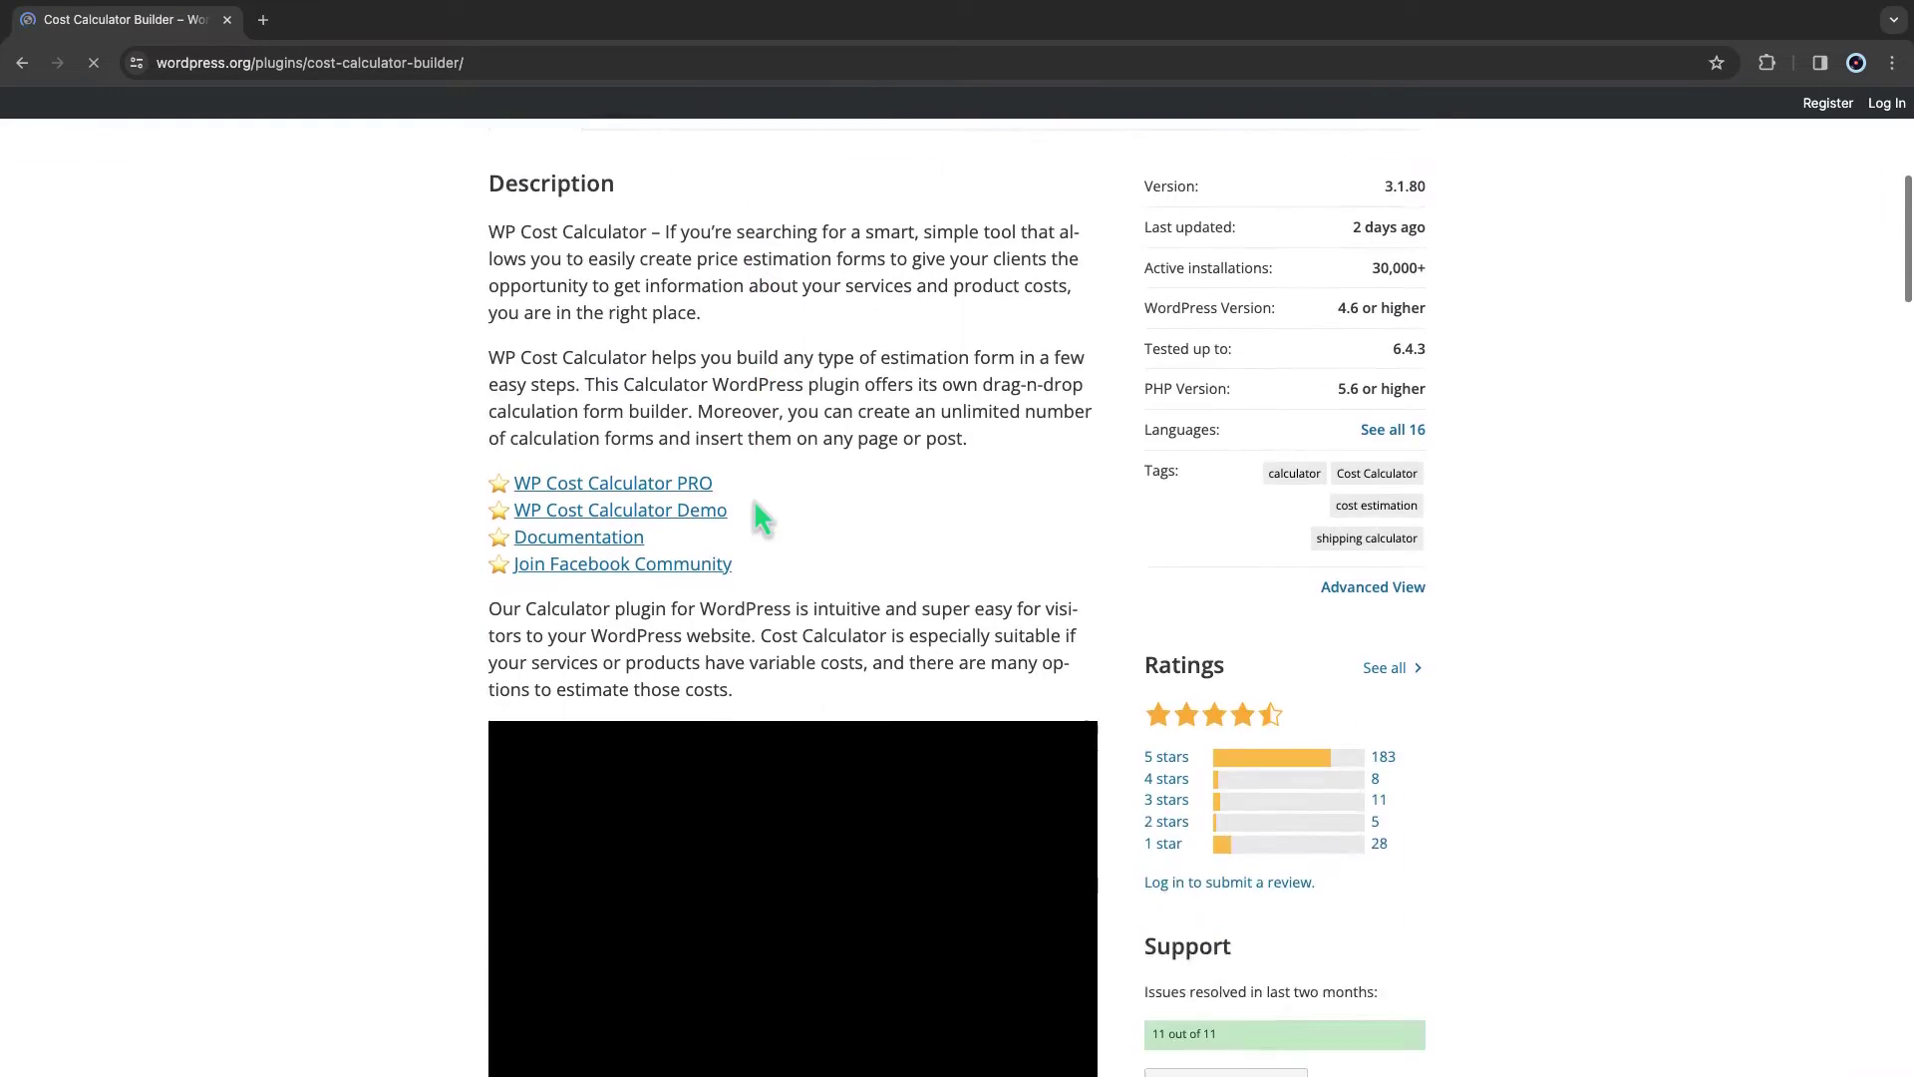
pyautogui.scroll(-2, 758, 511)
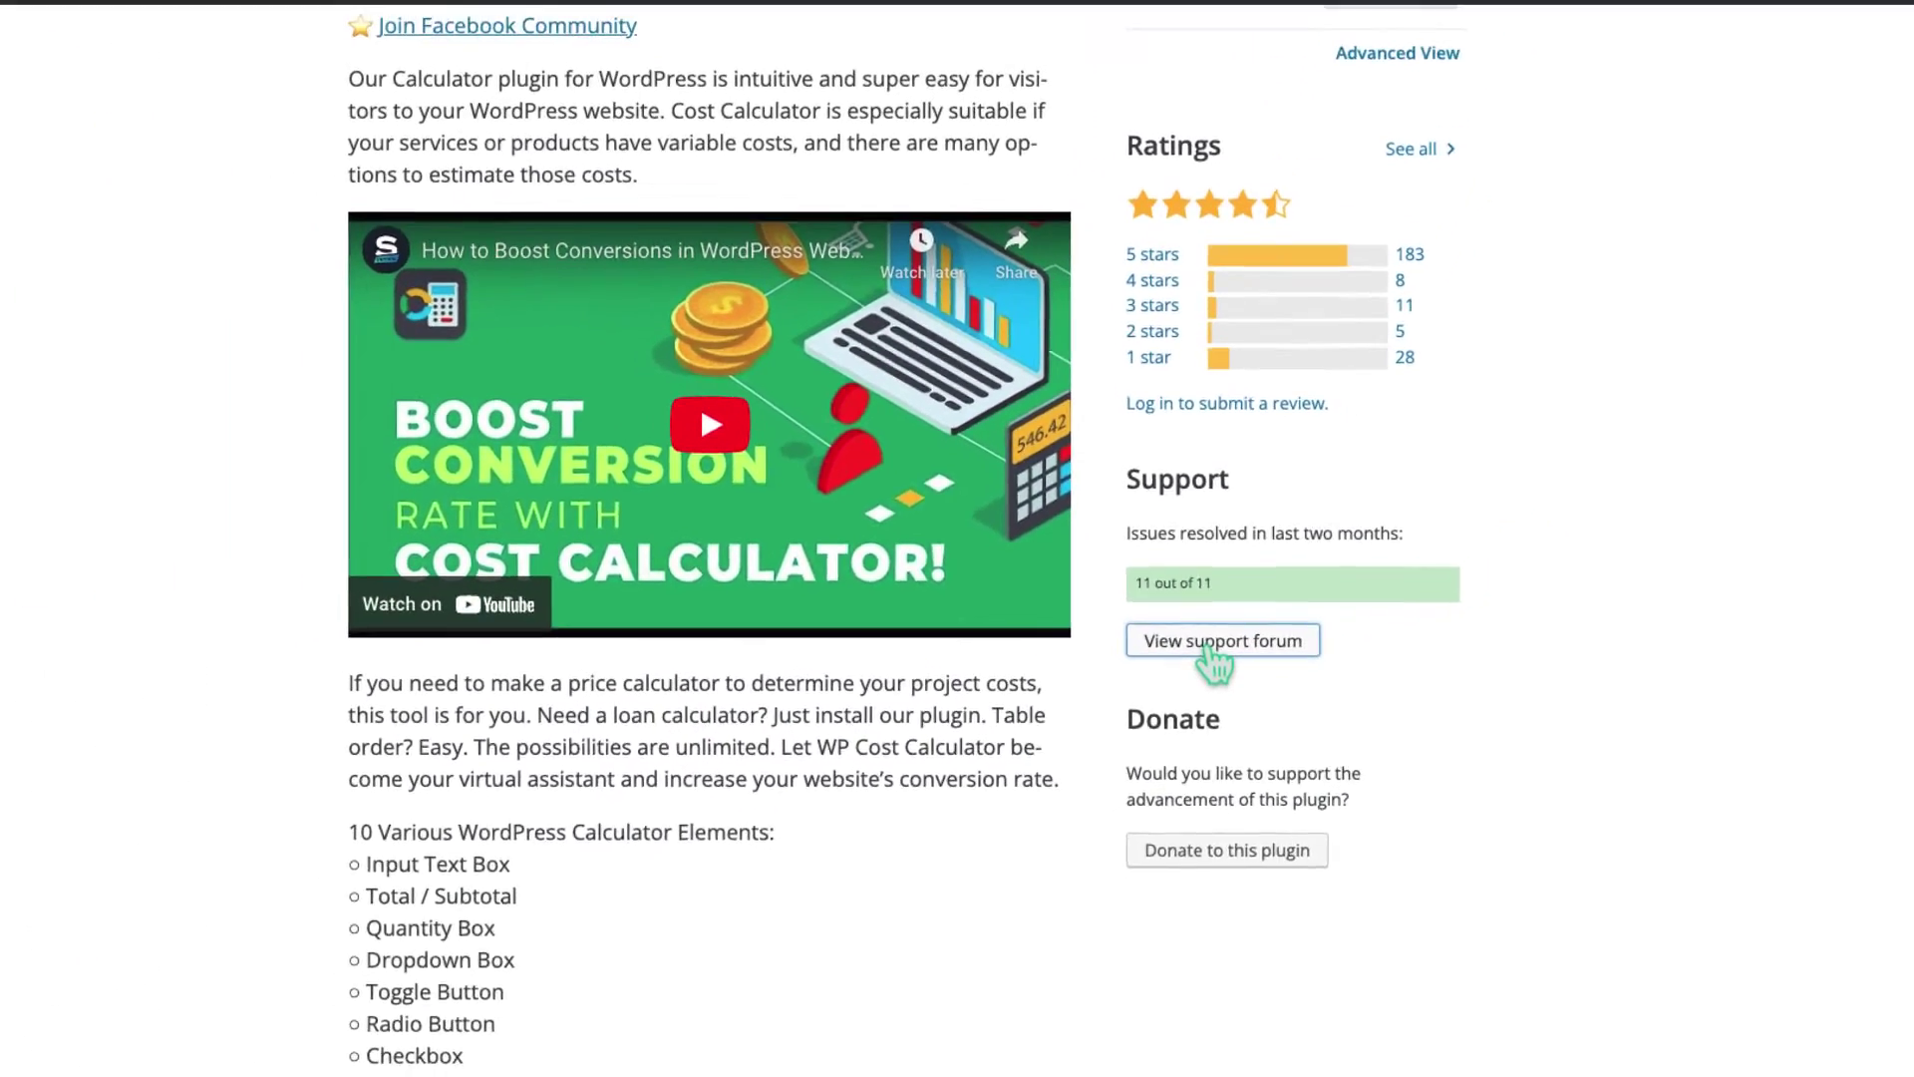
# - Open the Cost Calculator Builder support forum and browse its topic list
pyautogui.click(1193, 610)
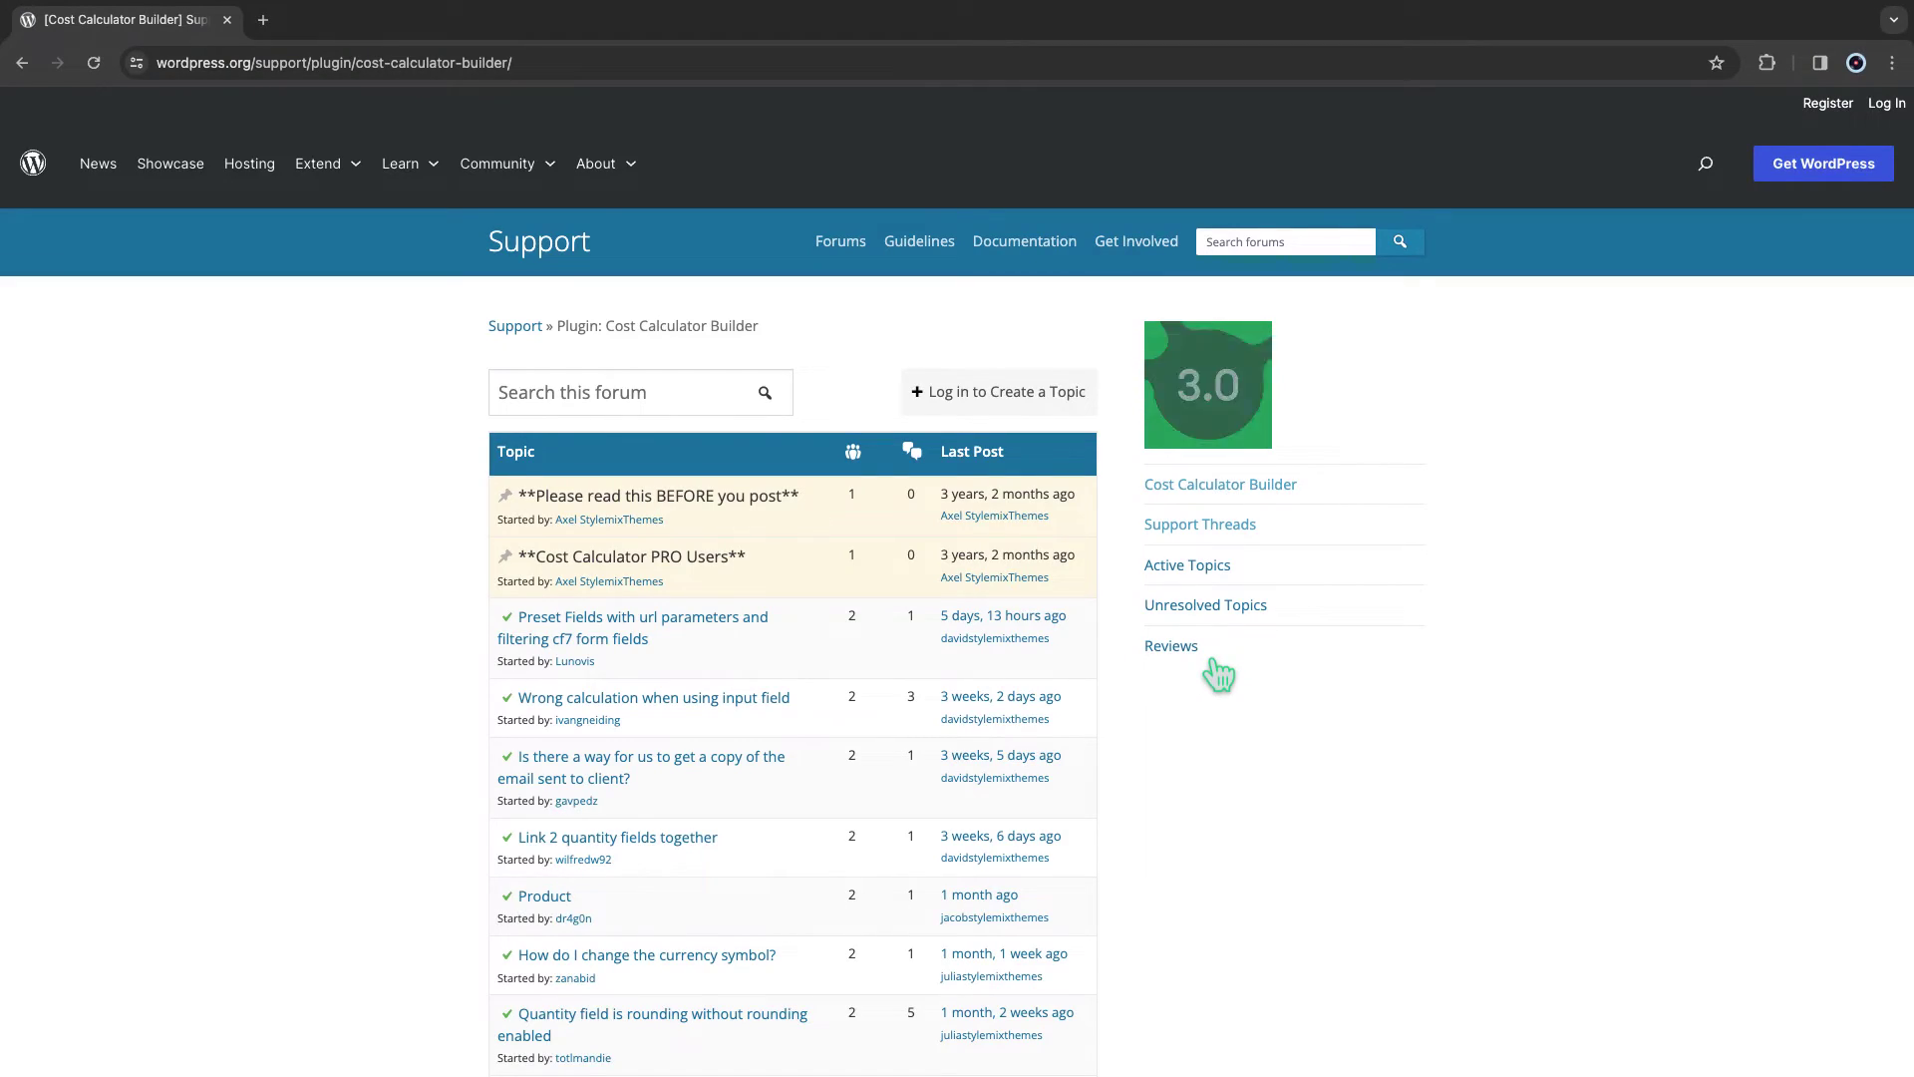
pyautogui.scroll(-2, 1218, 675)
pyautogui.scroll(-3, 1218, 675)
pyautogui.scroll(-5, 1218, 675)
pyautogui.scroll(-1, 1219, 675)
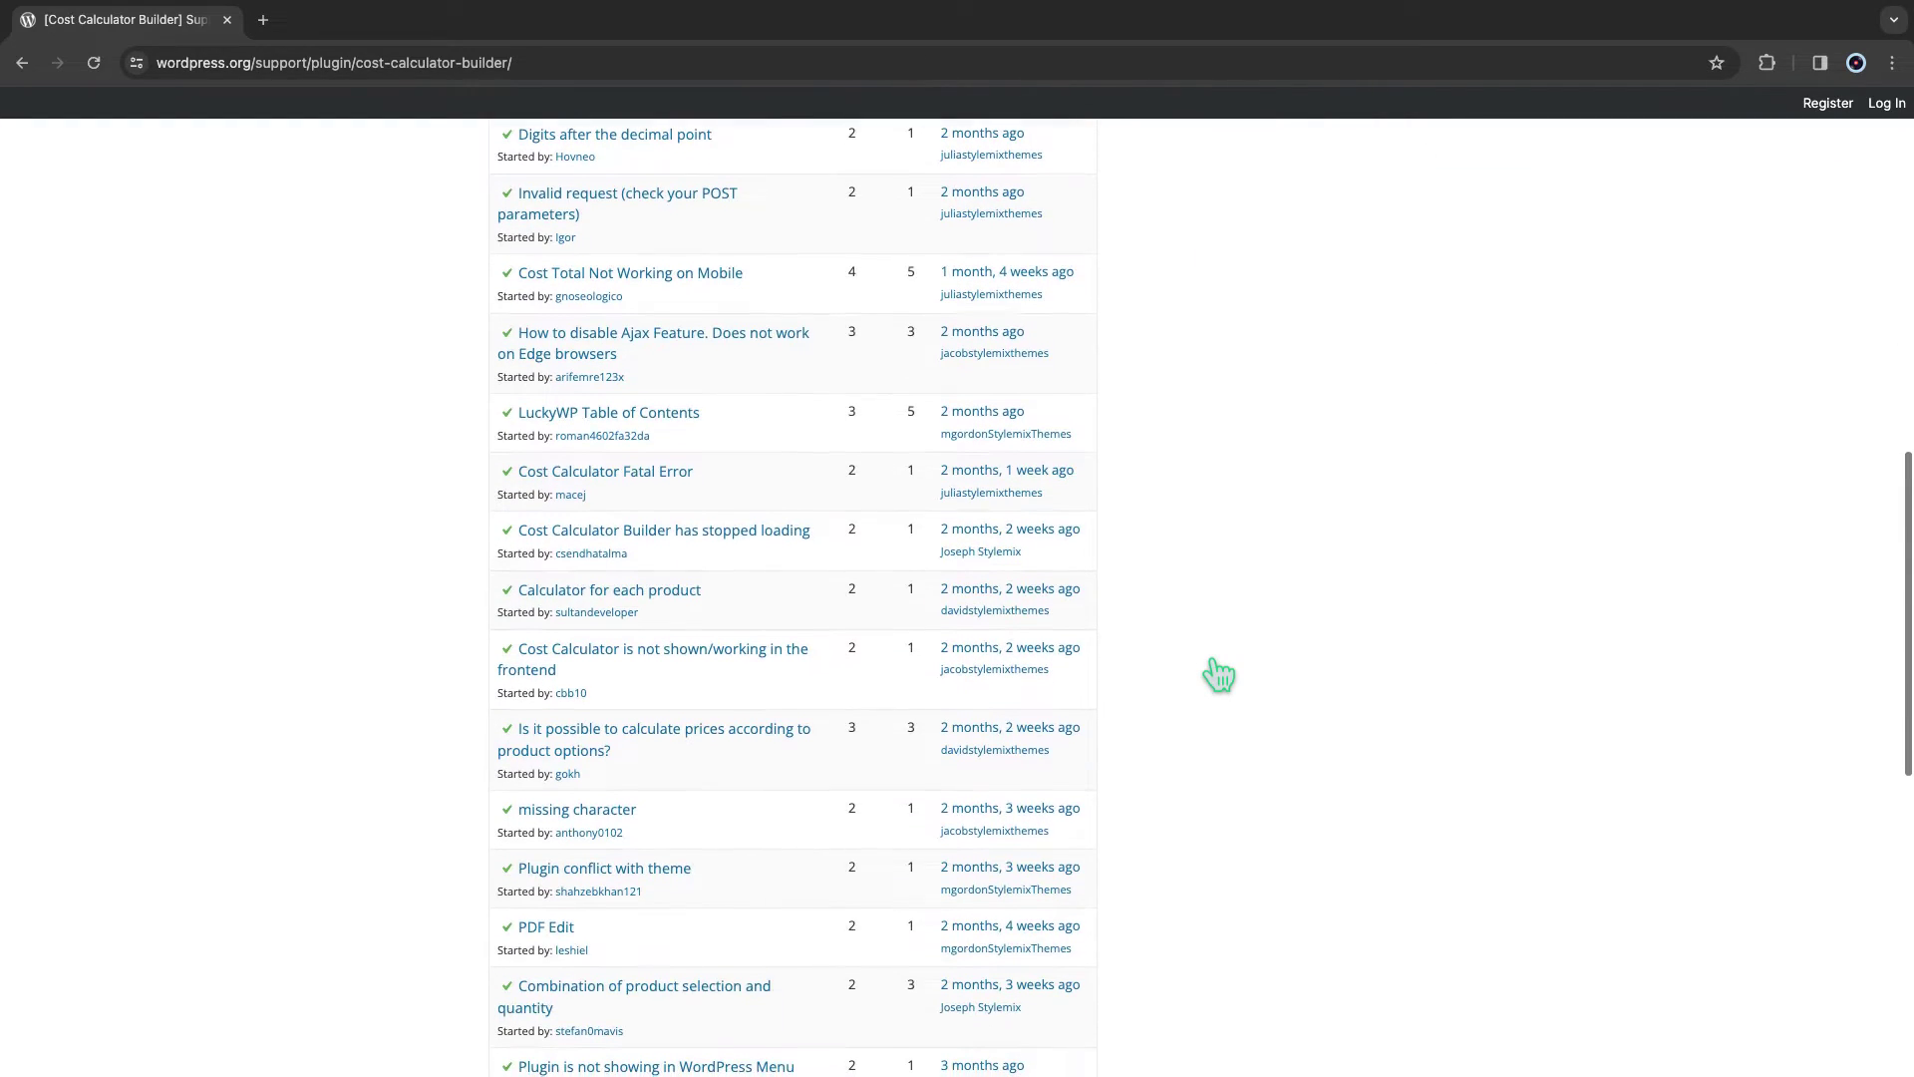
# - Read the five replies in the resolved 'LuckyWP Table of Contents' topic
pyautogui.click(678, 413)
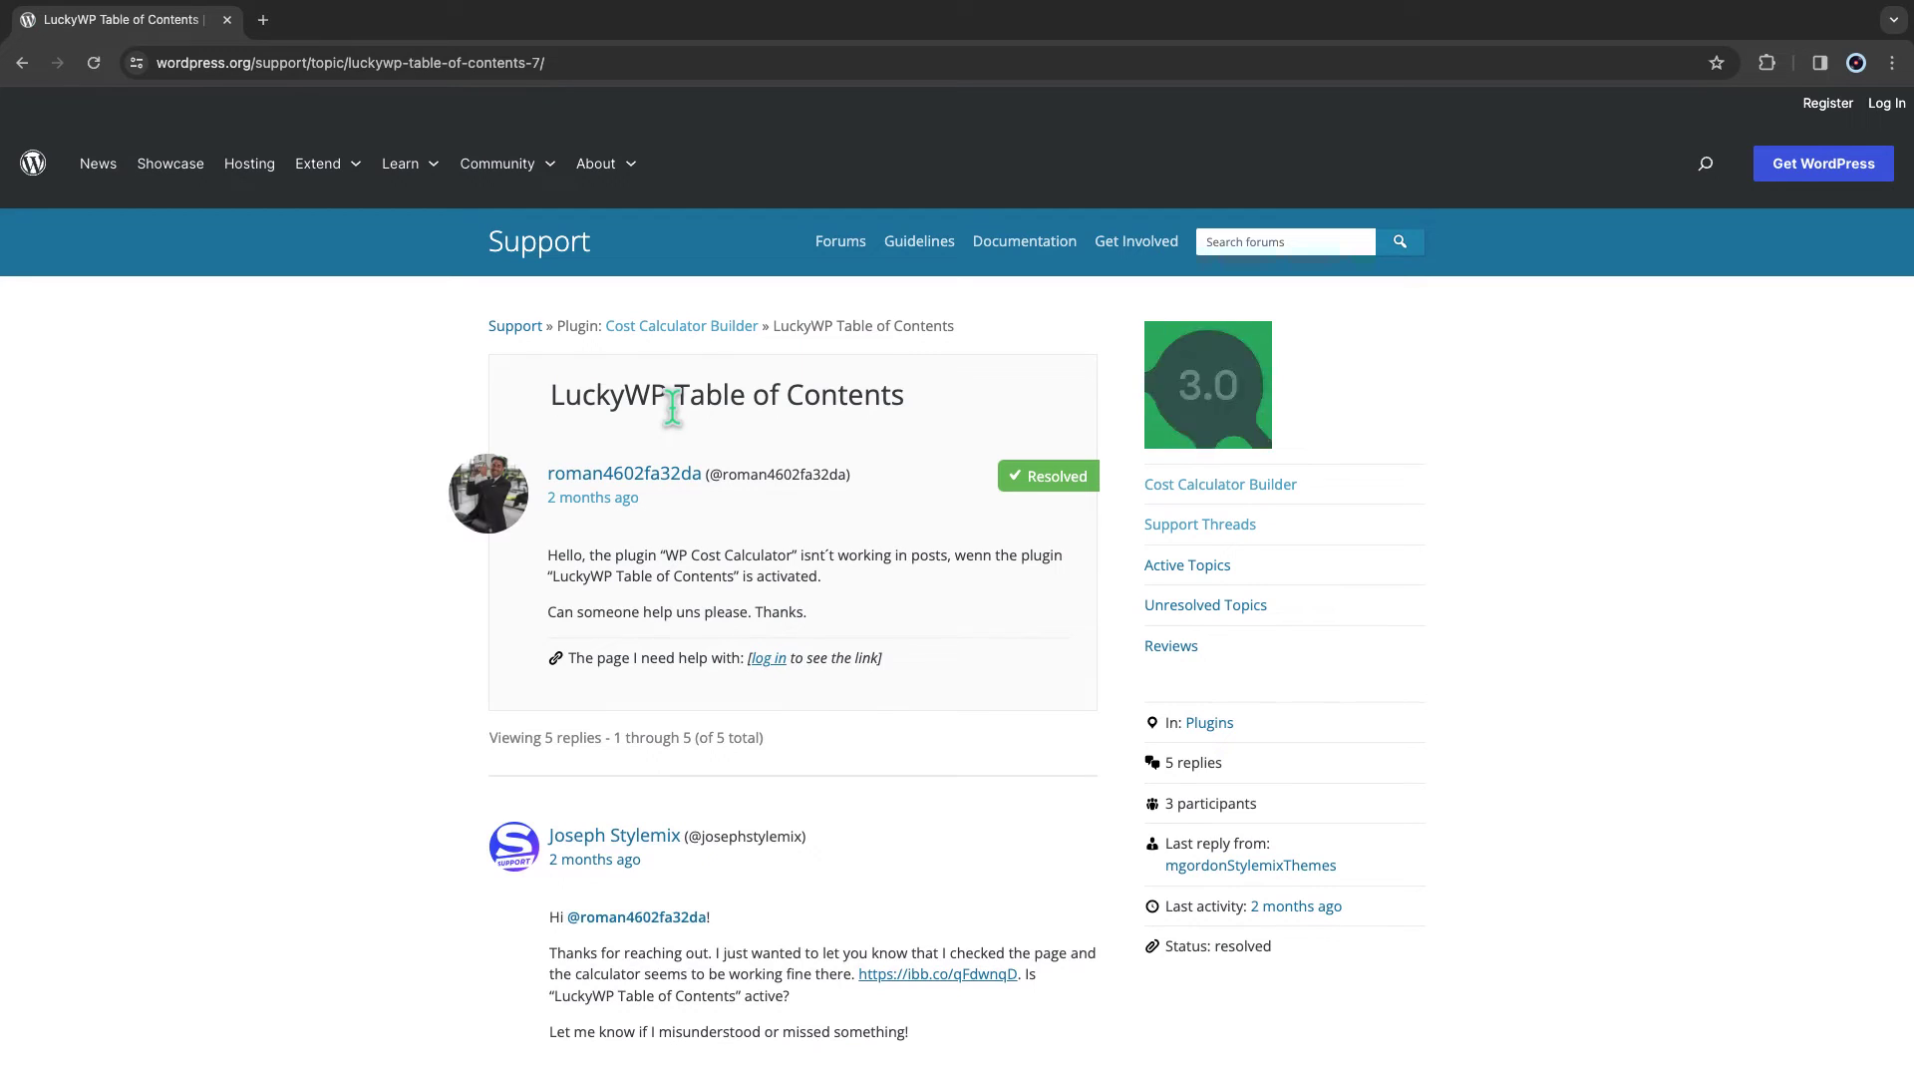
pyautogui.scroll(-3, 672, 408)
pyautogui.scroll(-5, 674, 414)
pyautogui.scroll(-2, 674, 414)
pyautogui.scroll(-2, 674, 414)
pyautogui.scroll(-4, 674, 413)
pyautogui.scroll(4, 673, 414)
pyautogui.scroll(10, 672, 409)
pyautogui.scroll(1, 672, 409)
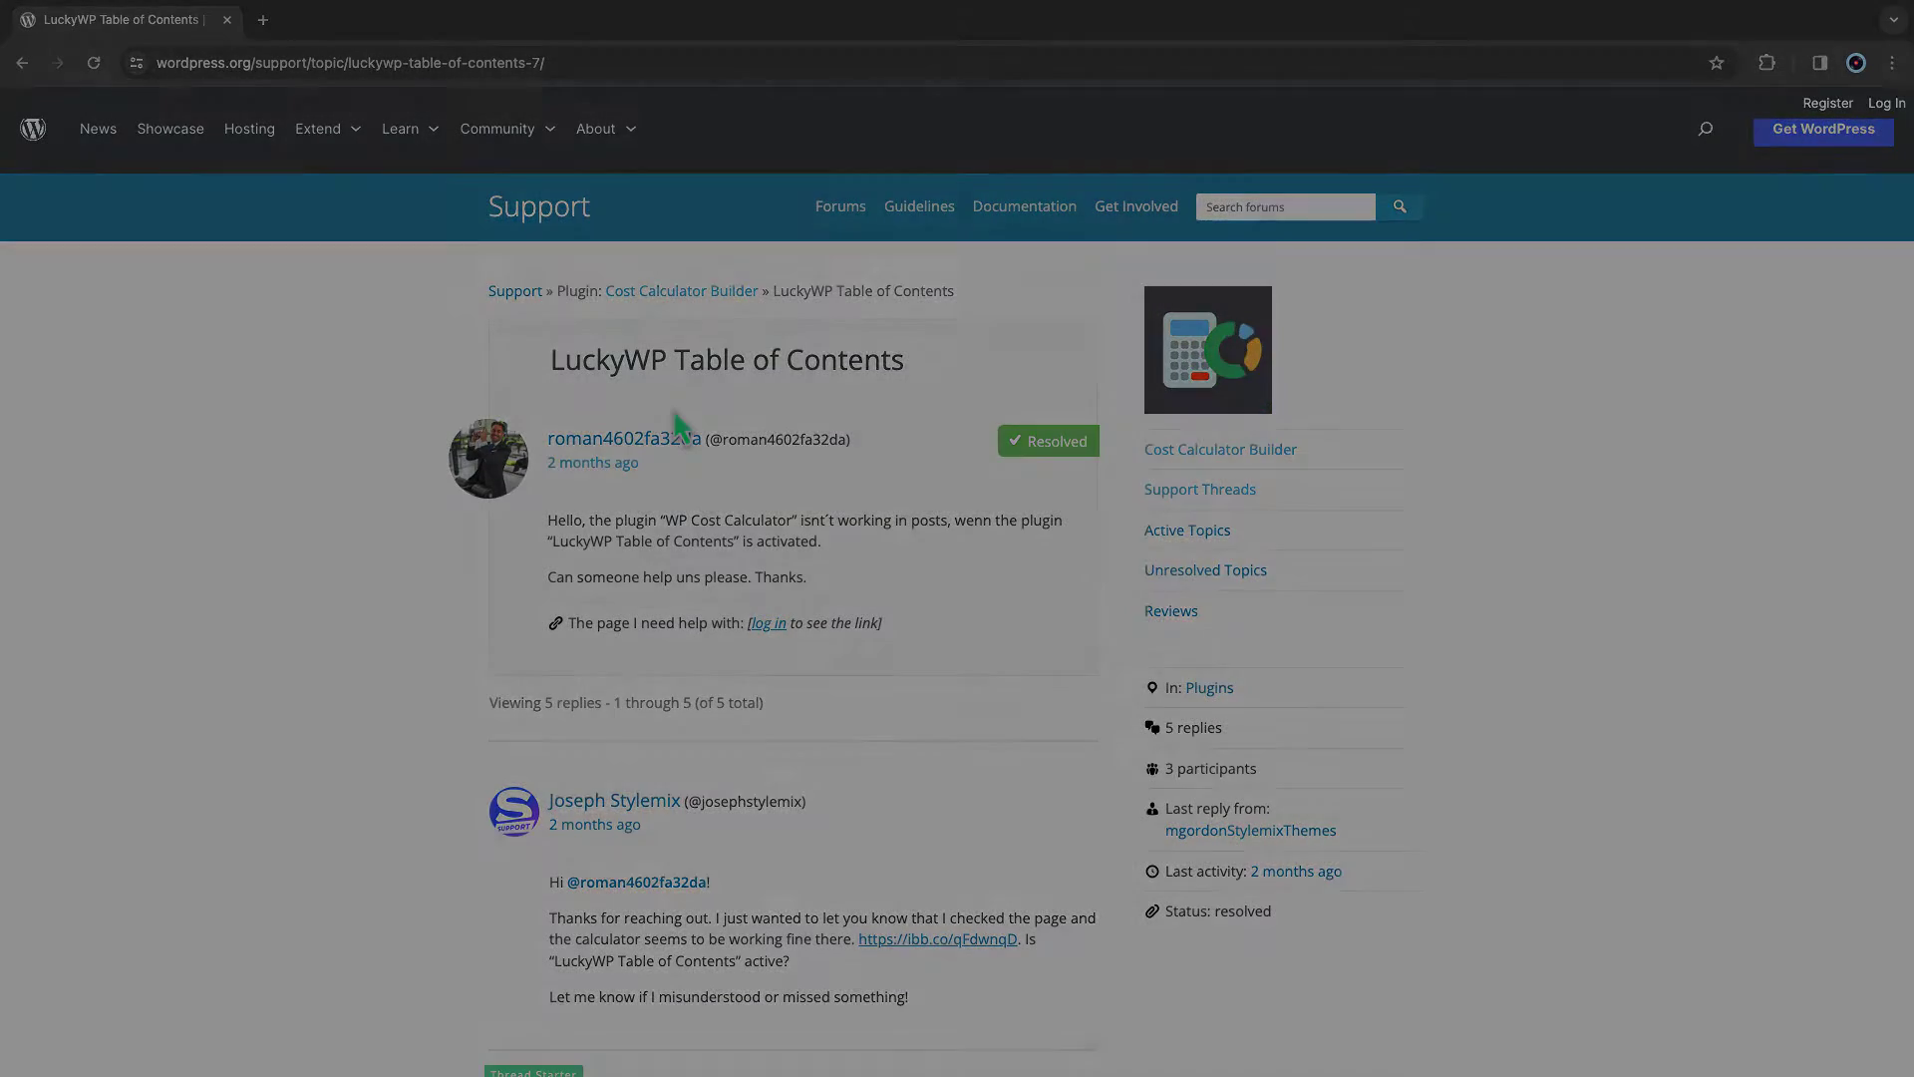
pyautogui.scroll(-5, 957, 538)
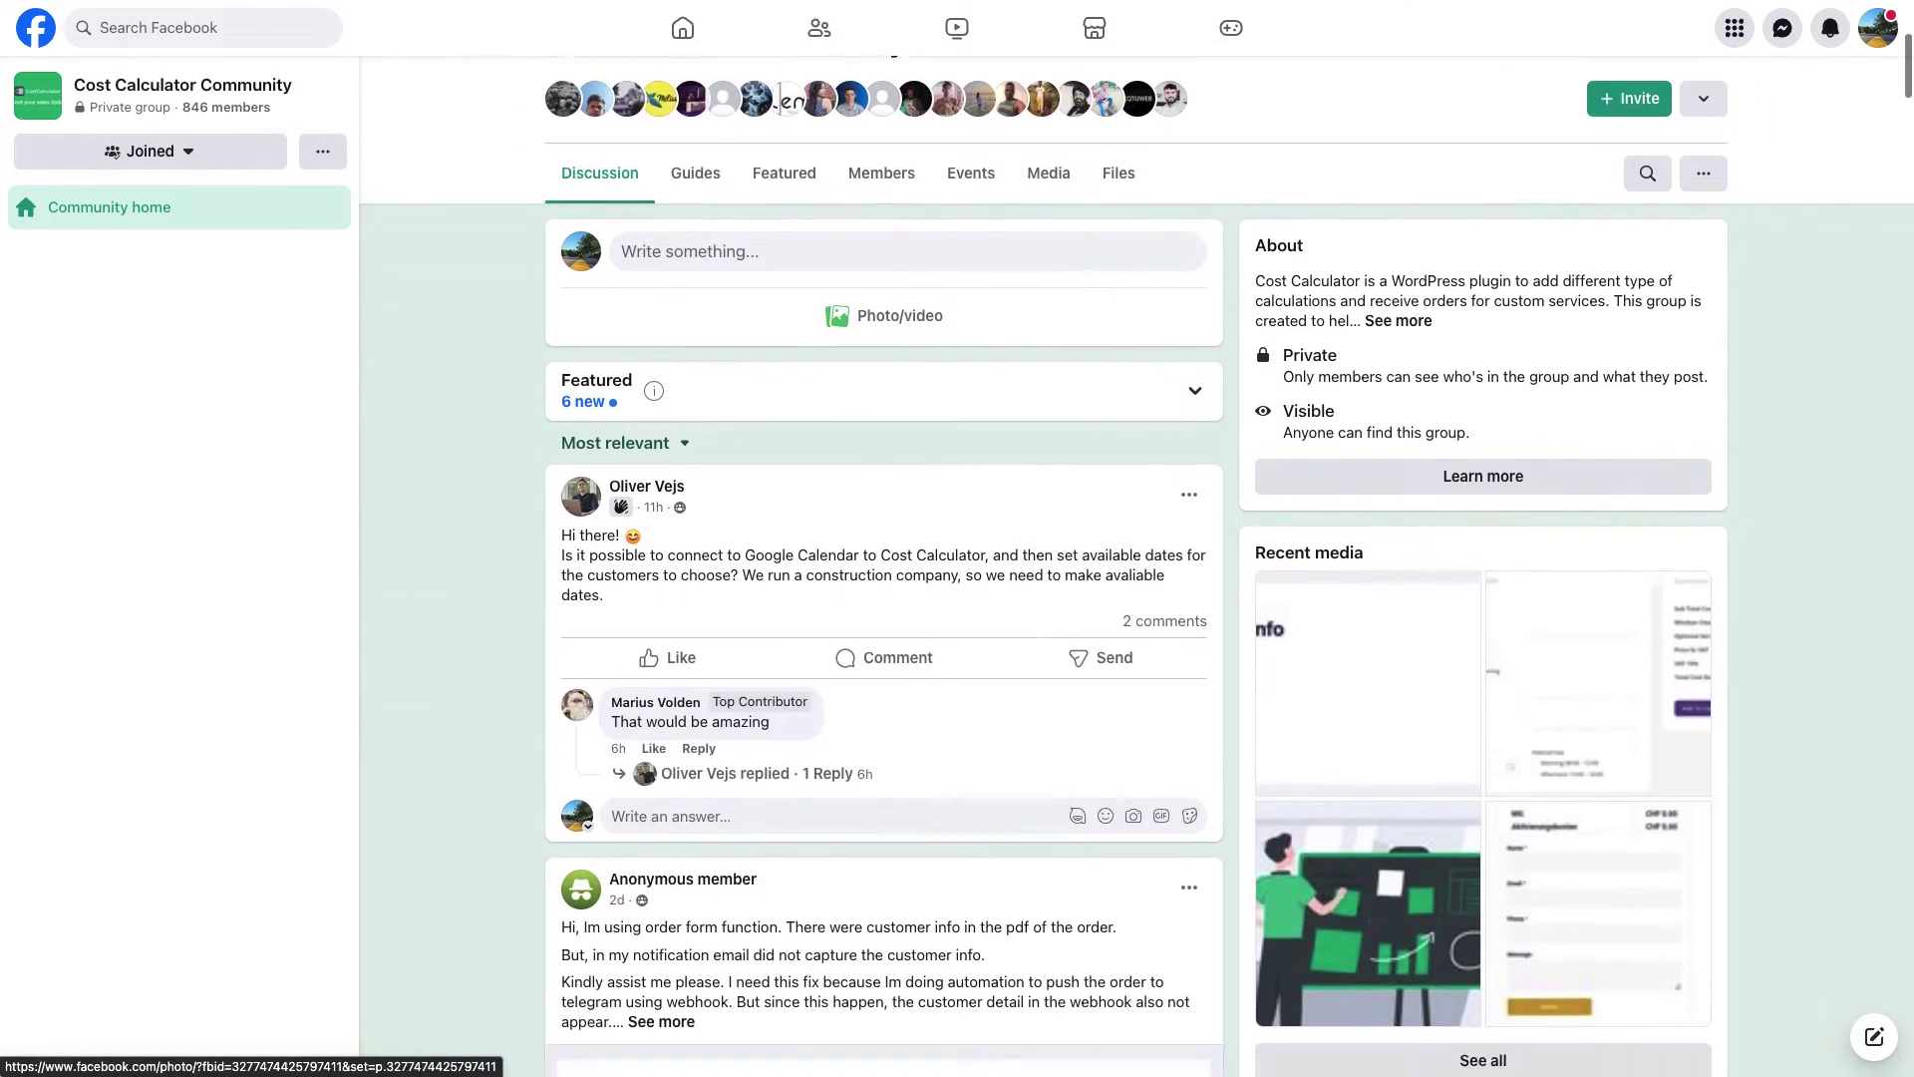
pyautogui.scroll(-1, 958, 568)
pyautogui.scroll(-2, 957, 568)
pyautogui.scroll(-3, 957, 568)
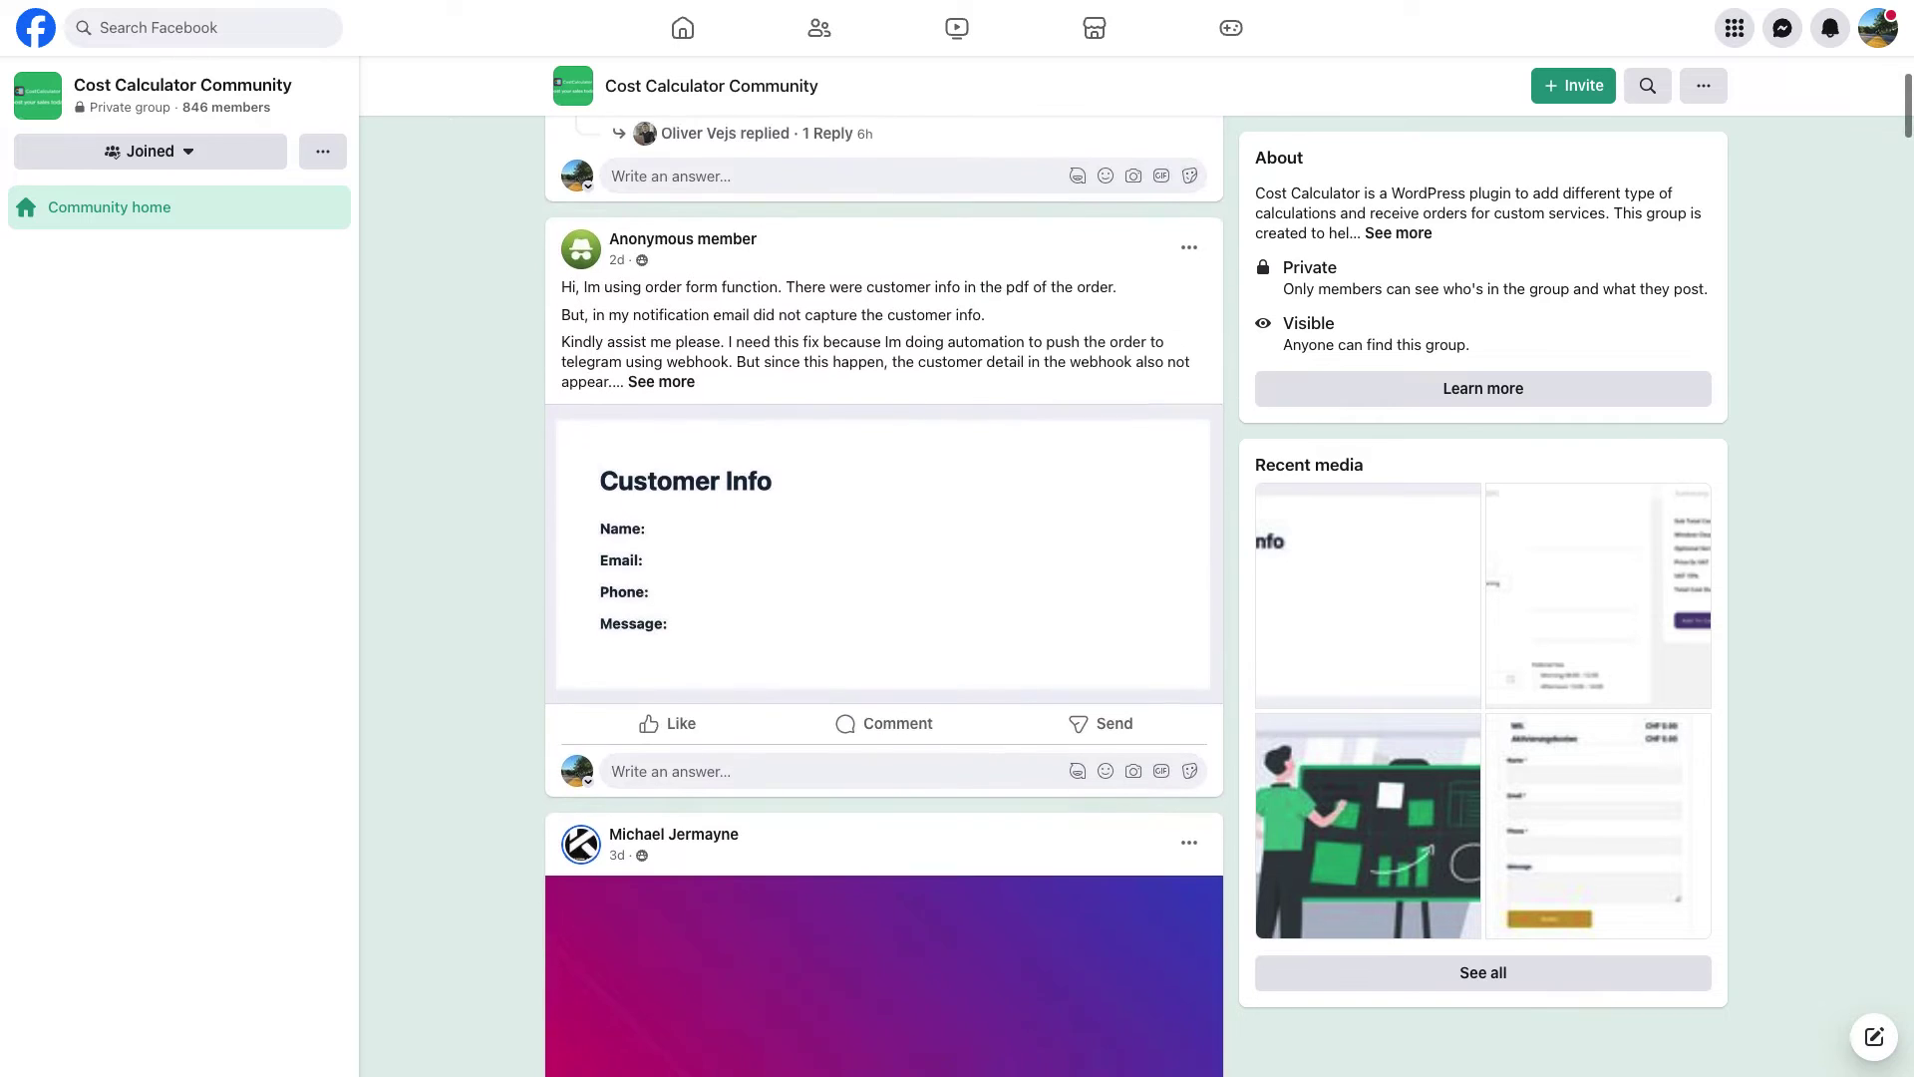
pyautogui.scroll(-3, 883, 538)
pyautogui.scroll(-2, 884, 539)
pyautogui.scroll(-3, 884, 538)
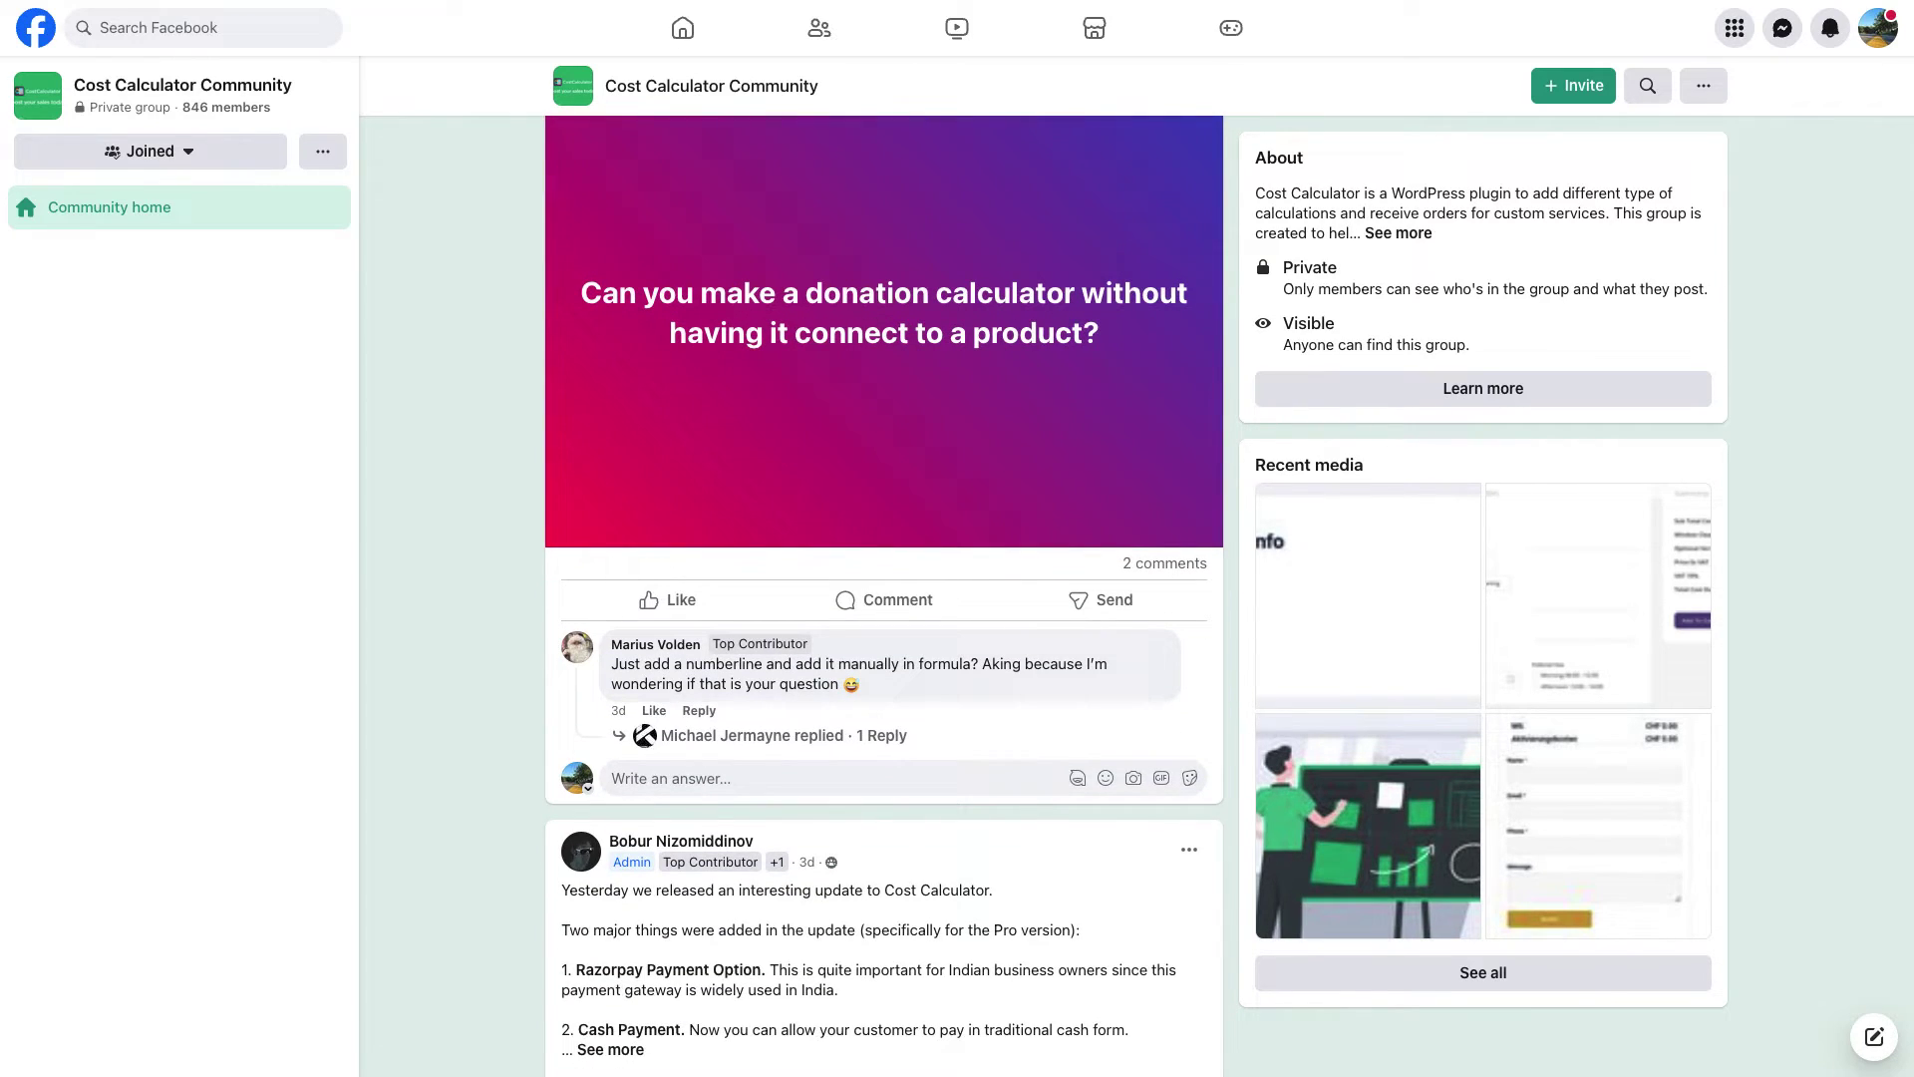
pyautogui.scroll(-8, 919, 351)
pyautogui.scroll(-2, 919, 351)
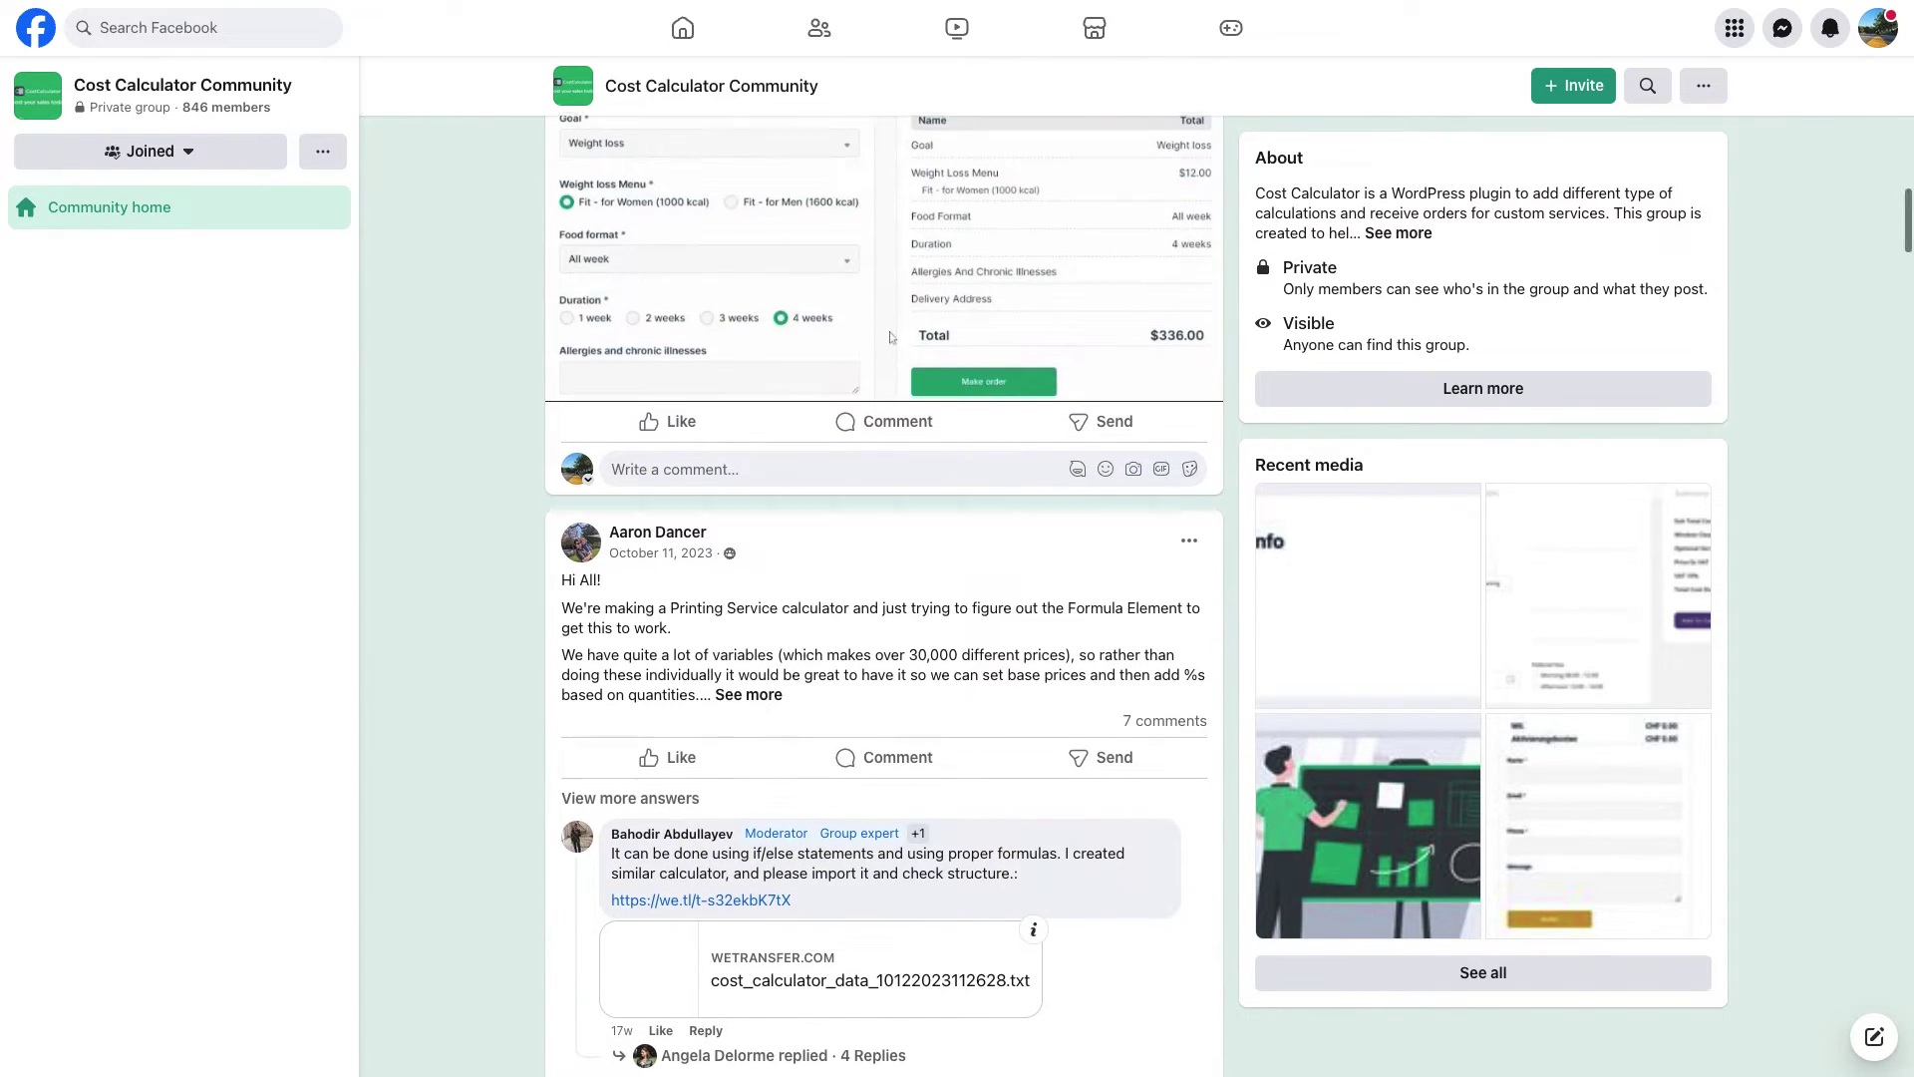
pyautogui.scroll(-5, 919, 351)
pyautogui.scroll(-2, 920, 351)
pyautogui.scroll(-2, 919, 351)
pyautogui.scroll(-7, 919, 351)
pyautogui.scroll(-2, 883, 538)
pyautogui.scroll(-1, 884, 538)
pyautogui.scroll(-3, 884, 539)
pyautogui.scroll(-2, 883, 538)
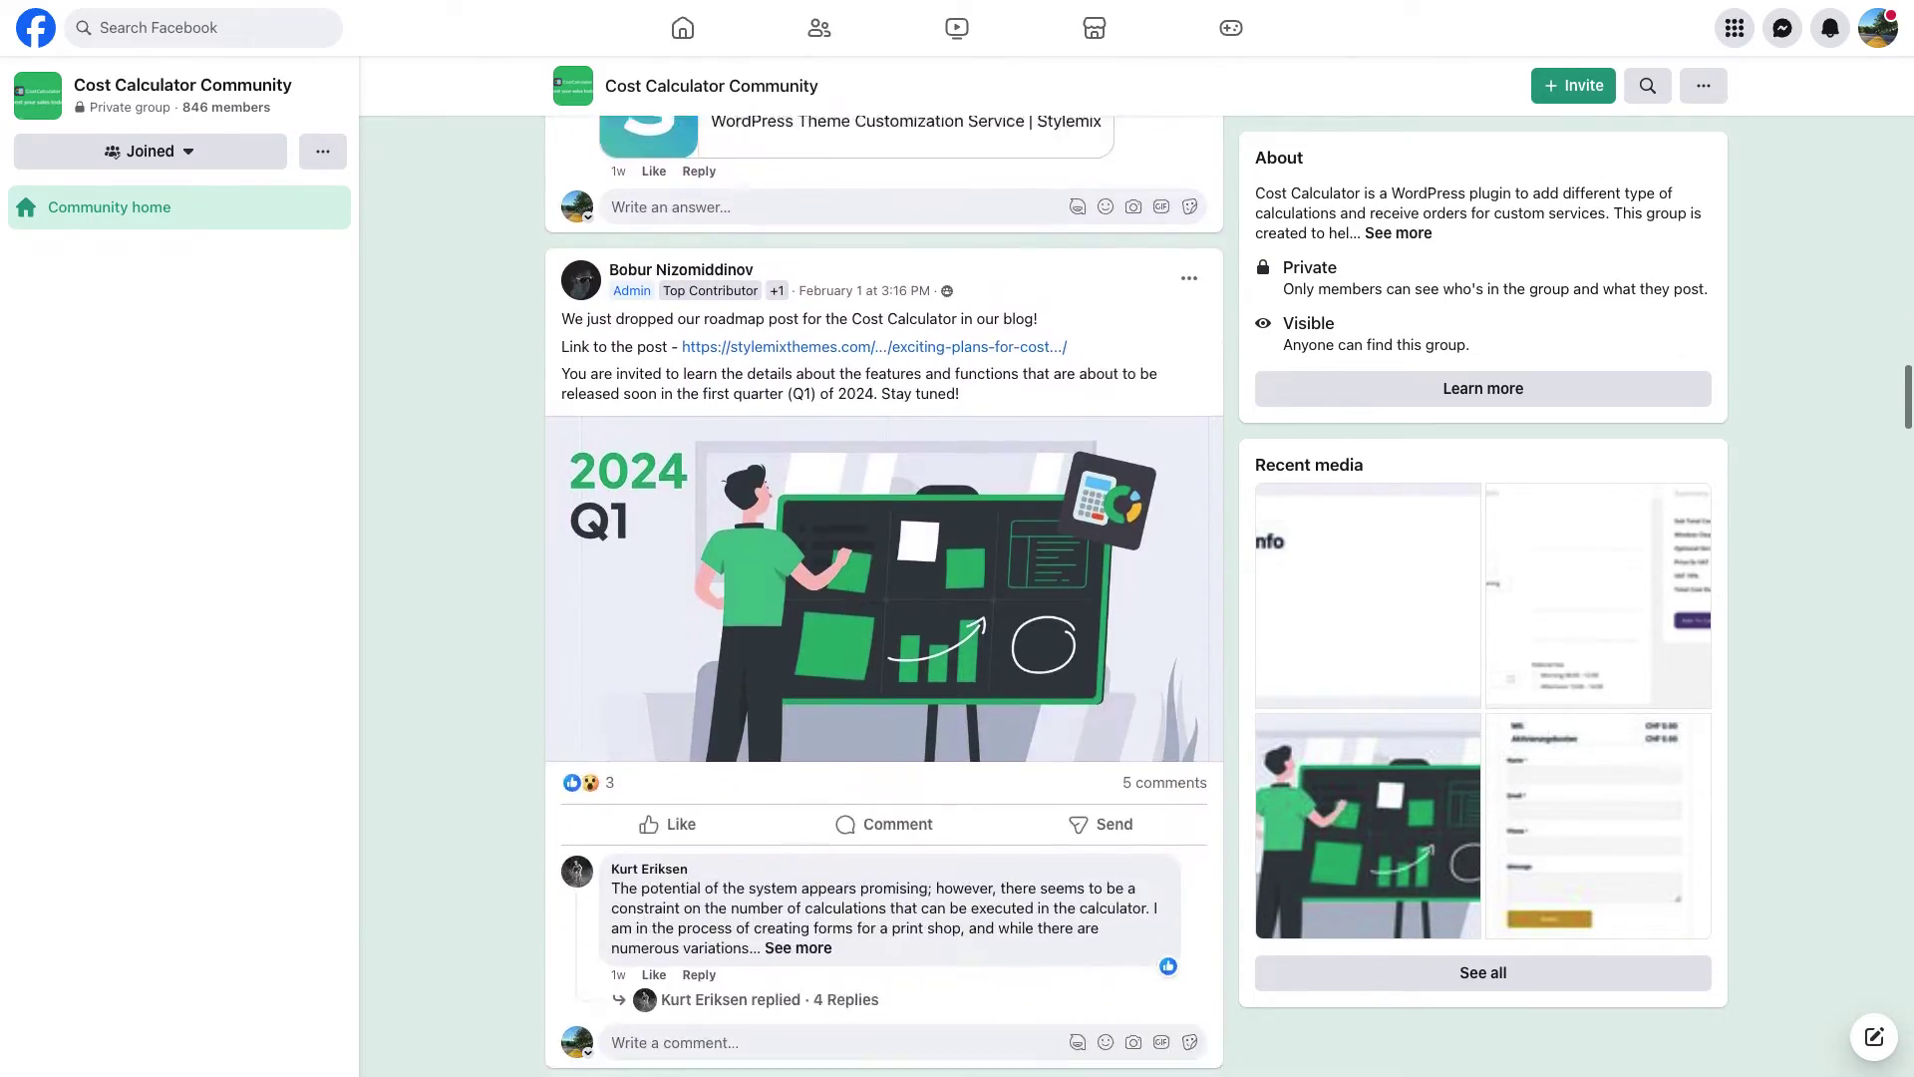
pyautogui.scroll(-1, 884, 538)
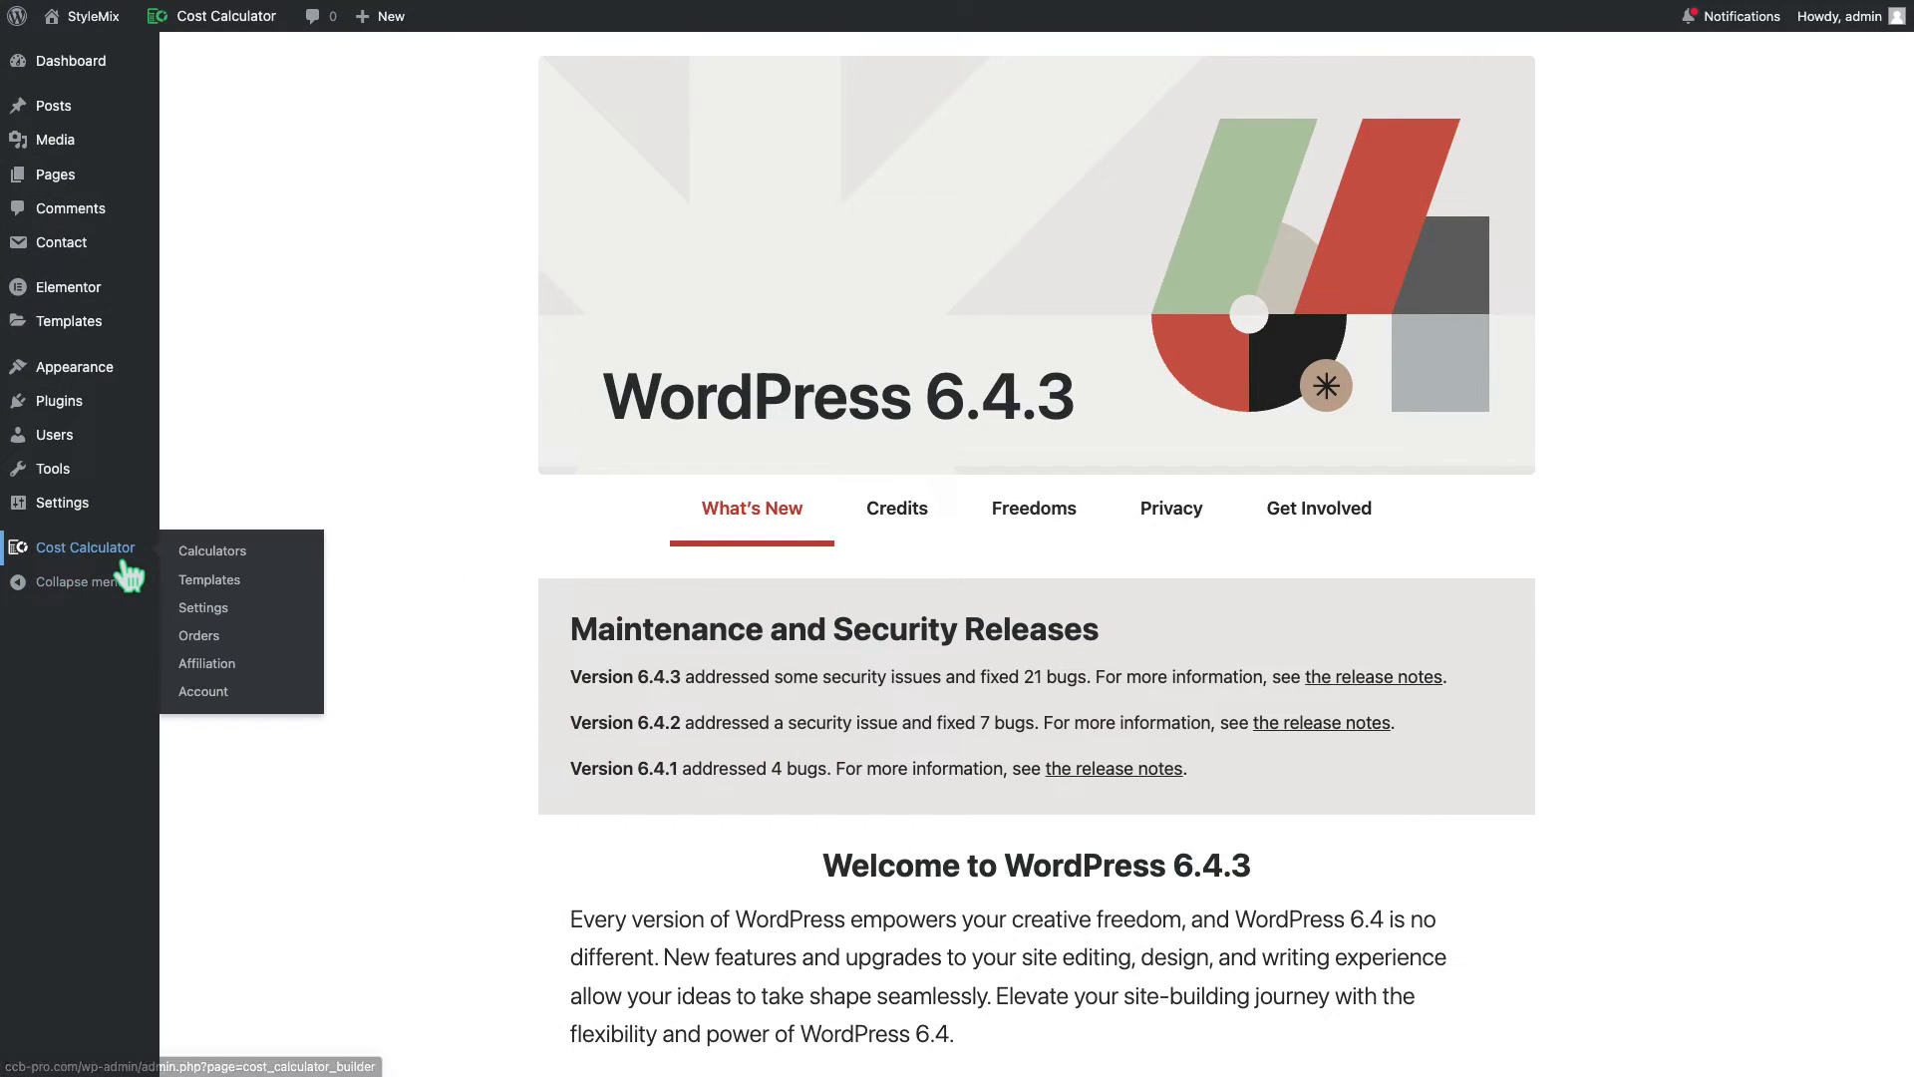
# - Open Cost Calculator from the admin sidebar, then its Request feature board
pyautogui.click(128, 559)
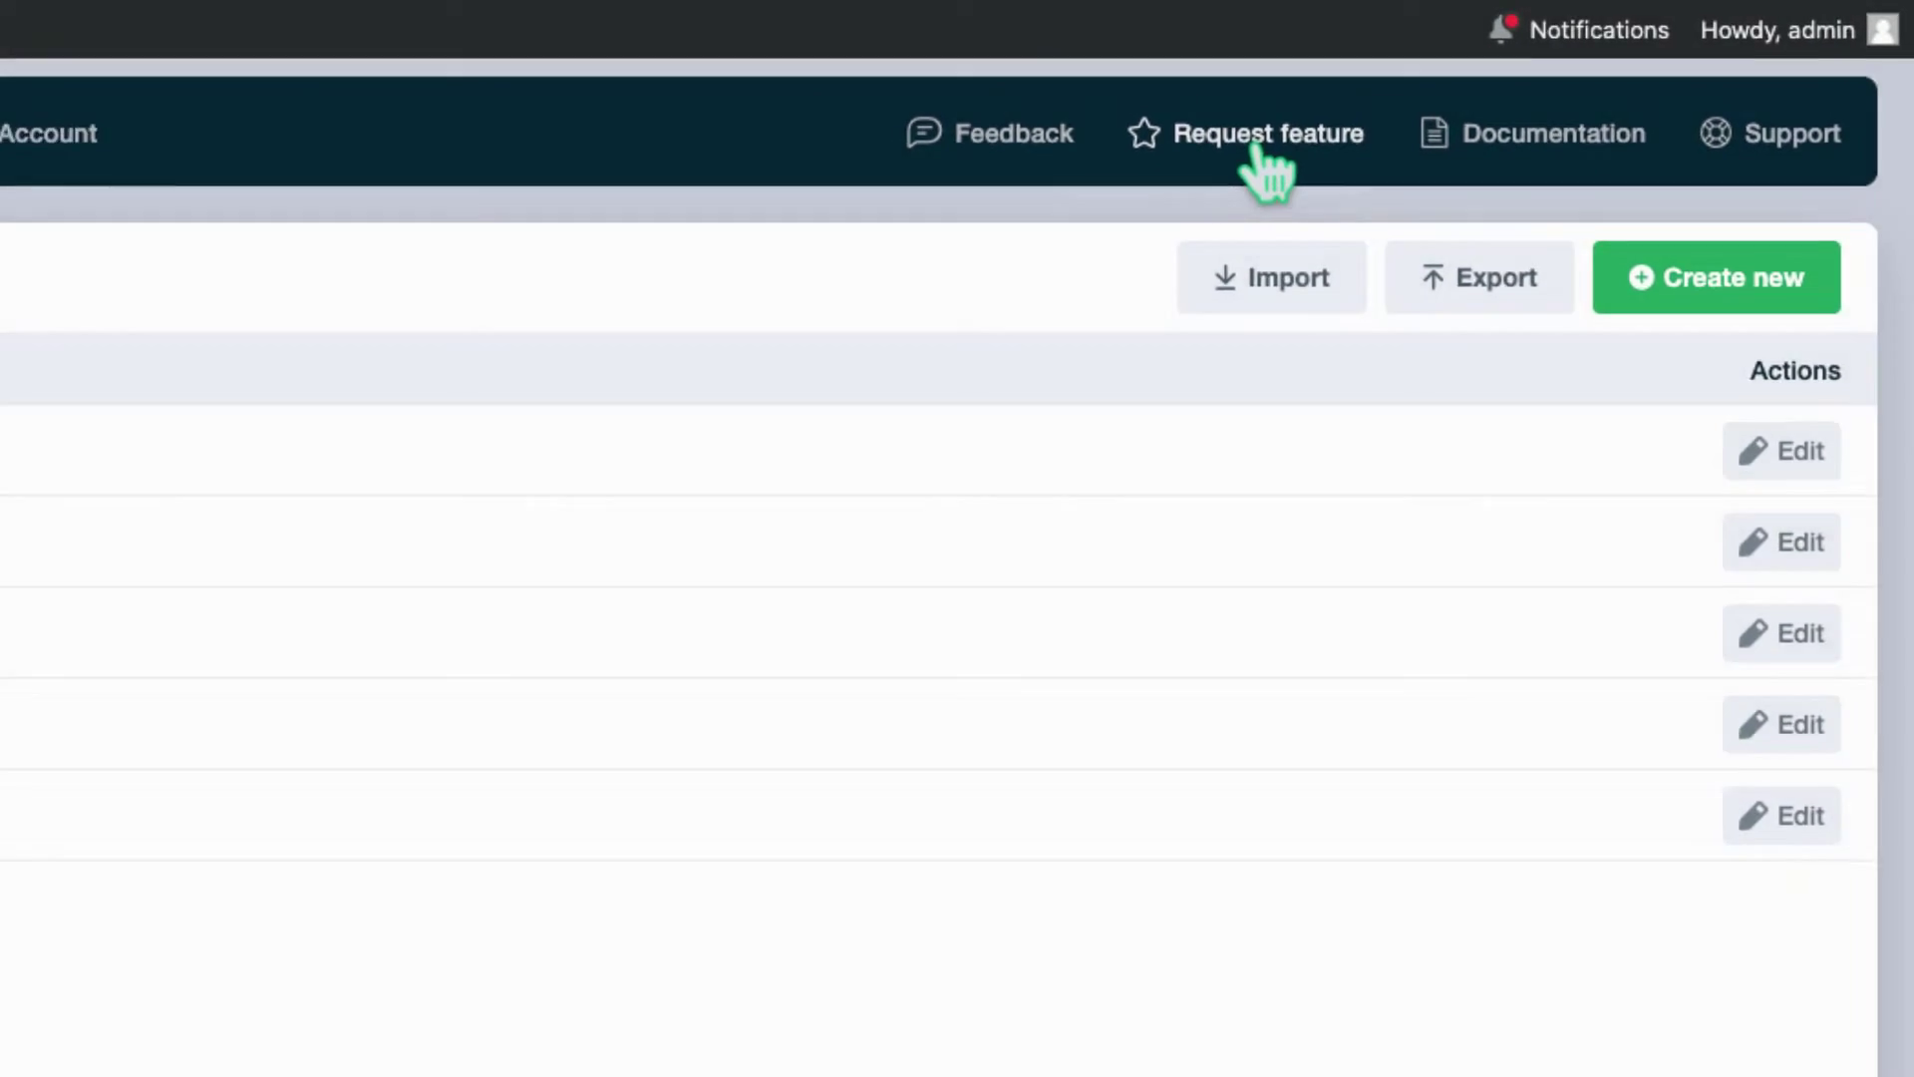
pyautogui.click(1242, 145)
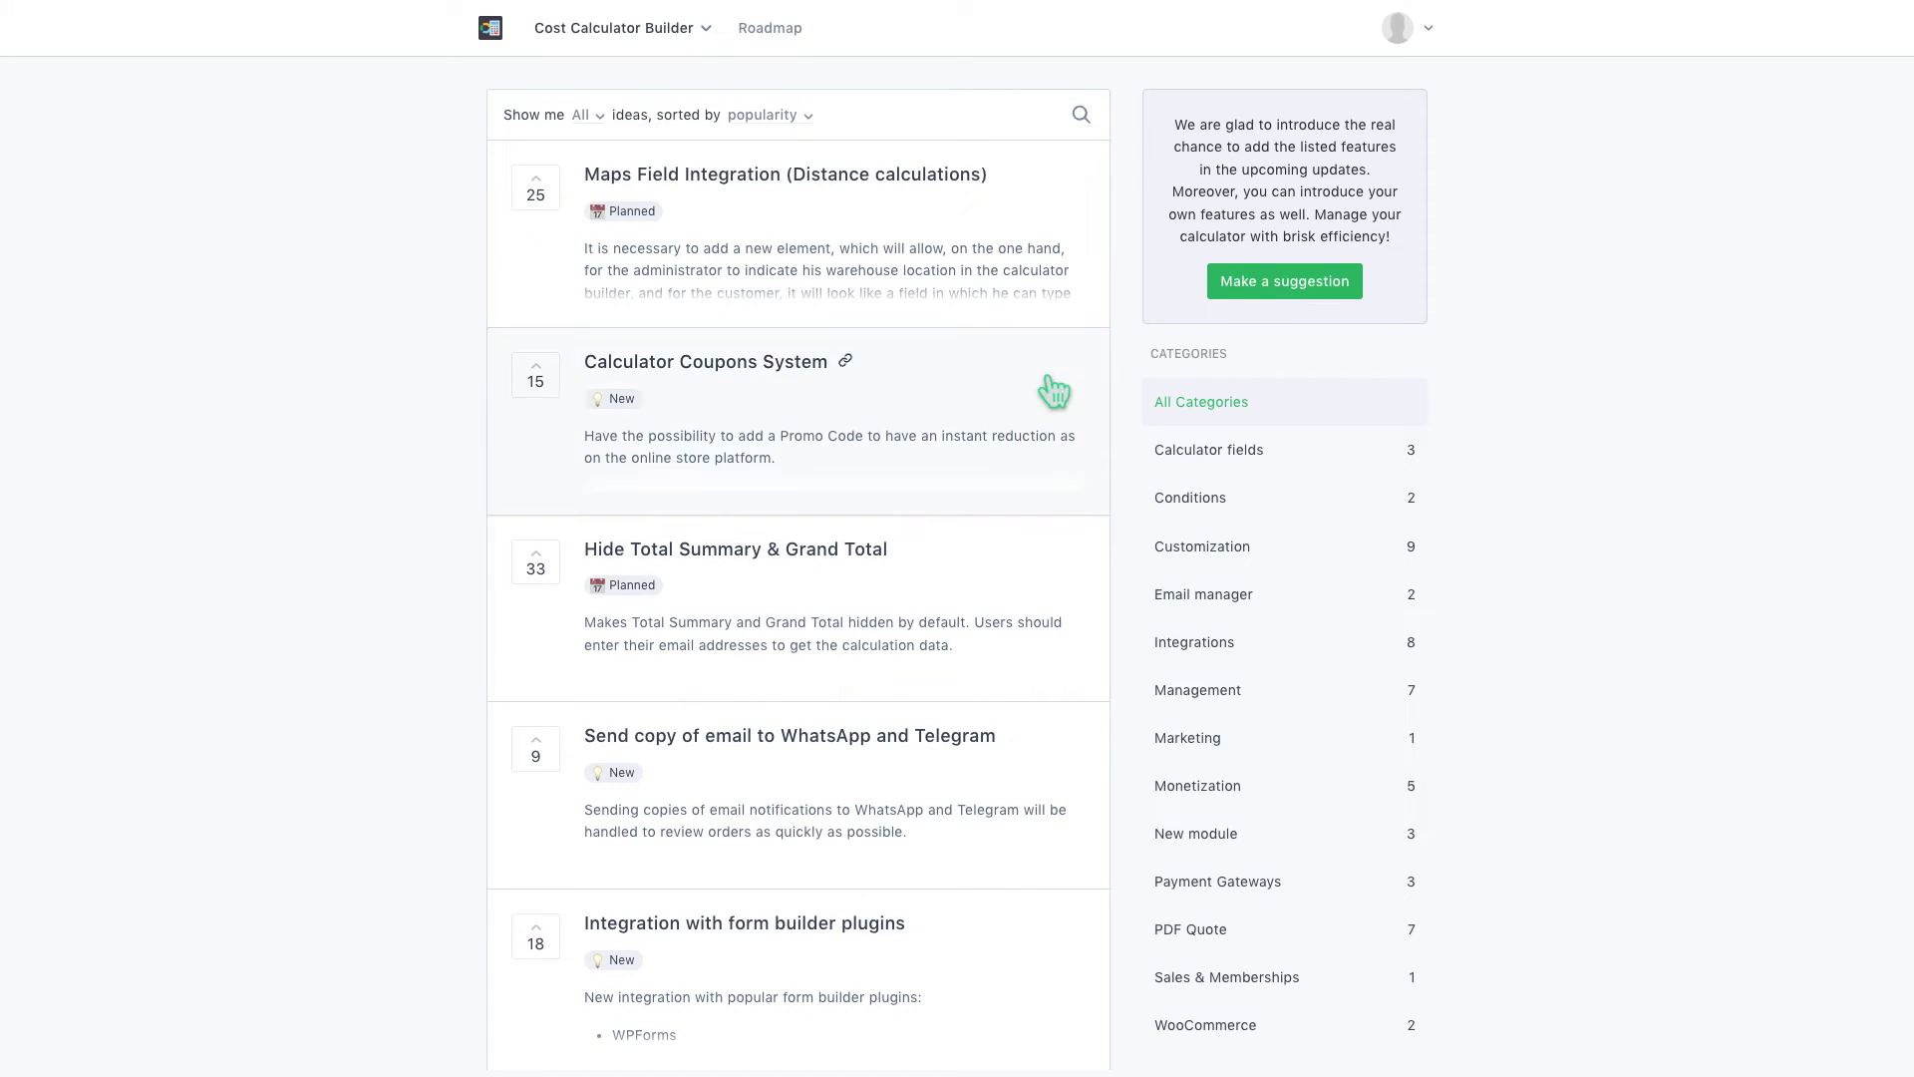
# - Expand the Hide Total Summary idea, upvote Maps Field Integration, and begin a new suggestion
pyautogui.scroll(-4, 1050, 393)
pyautogui.scroll(4, 788, 593)
pyautogui.click(787, 594)
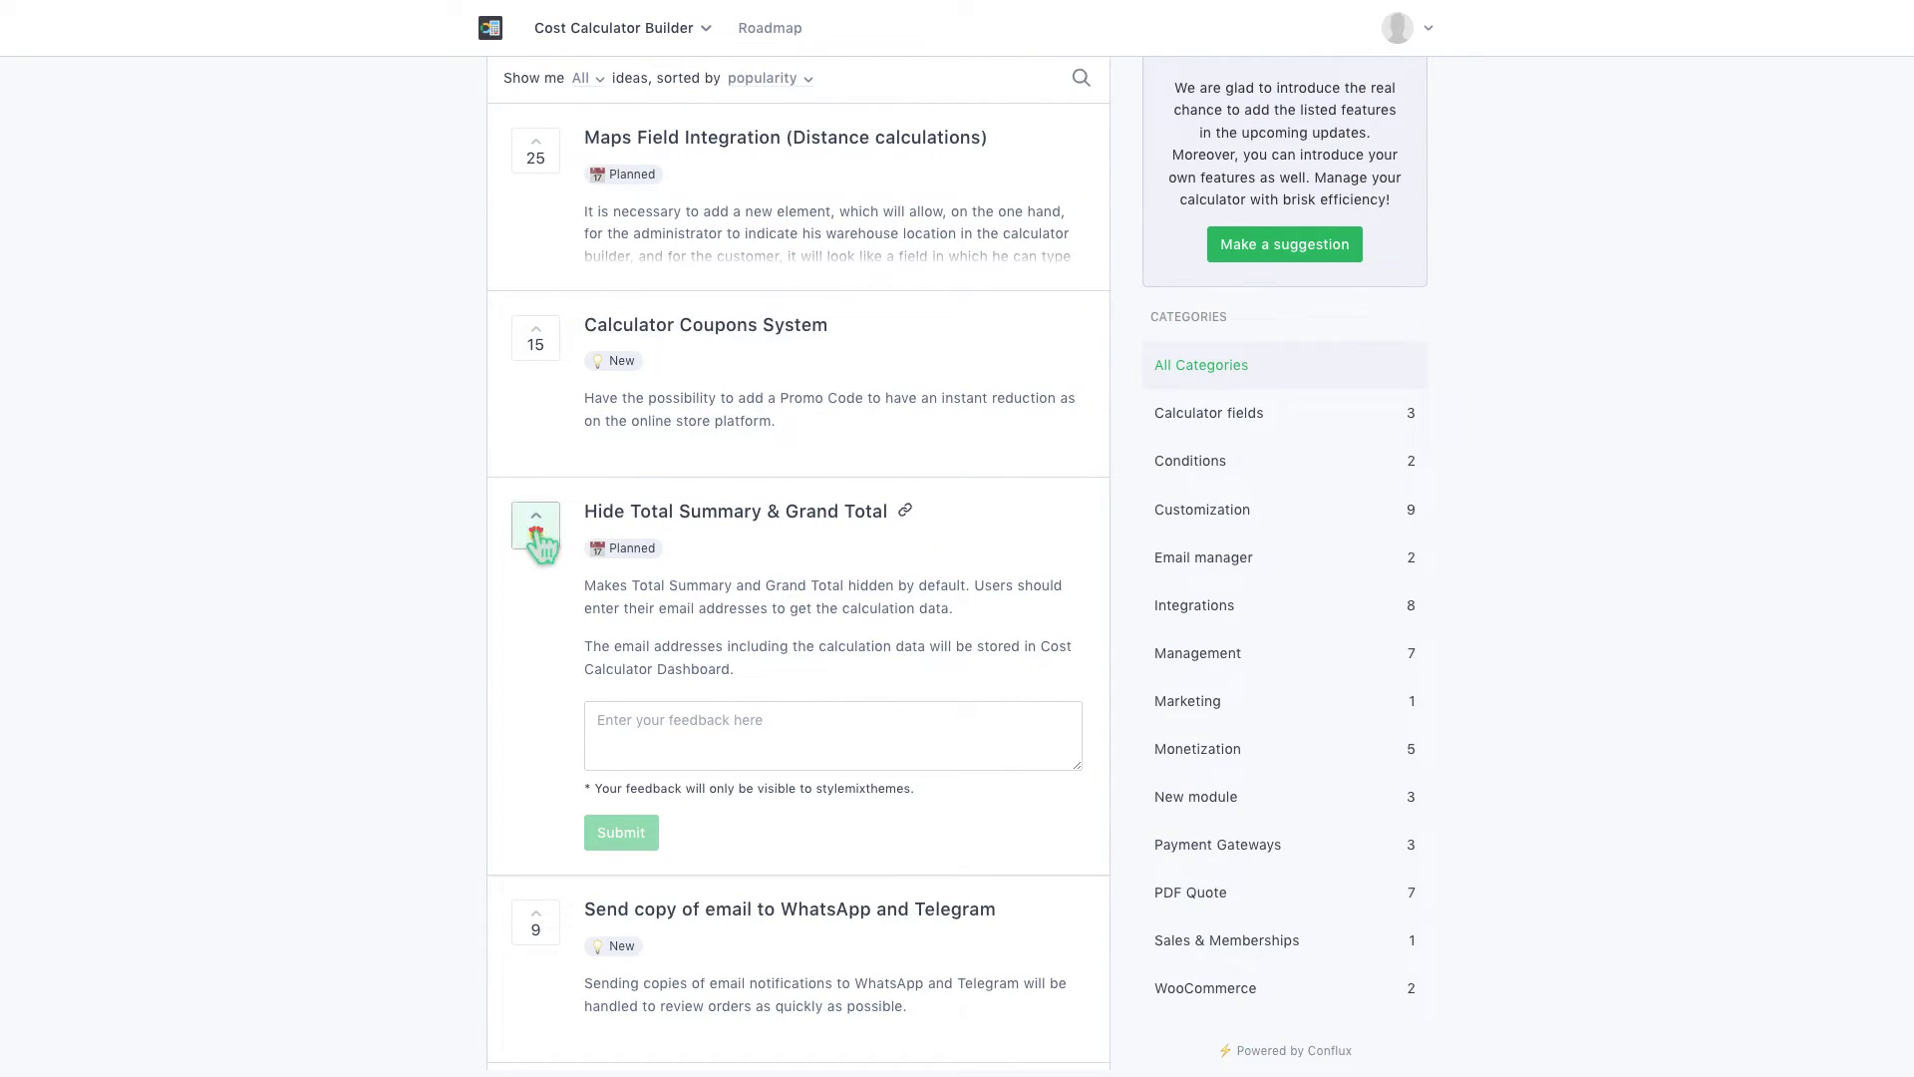
pyautogui.scroll(1, 648, 399)
pyautogui.click(535, 194)
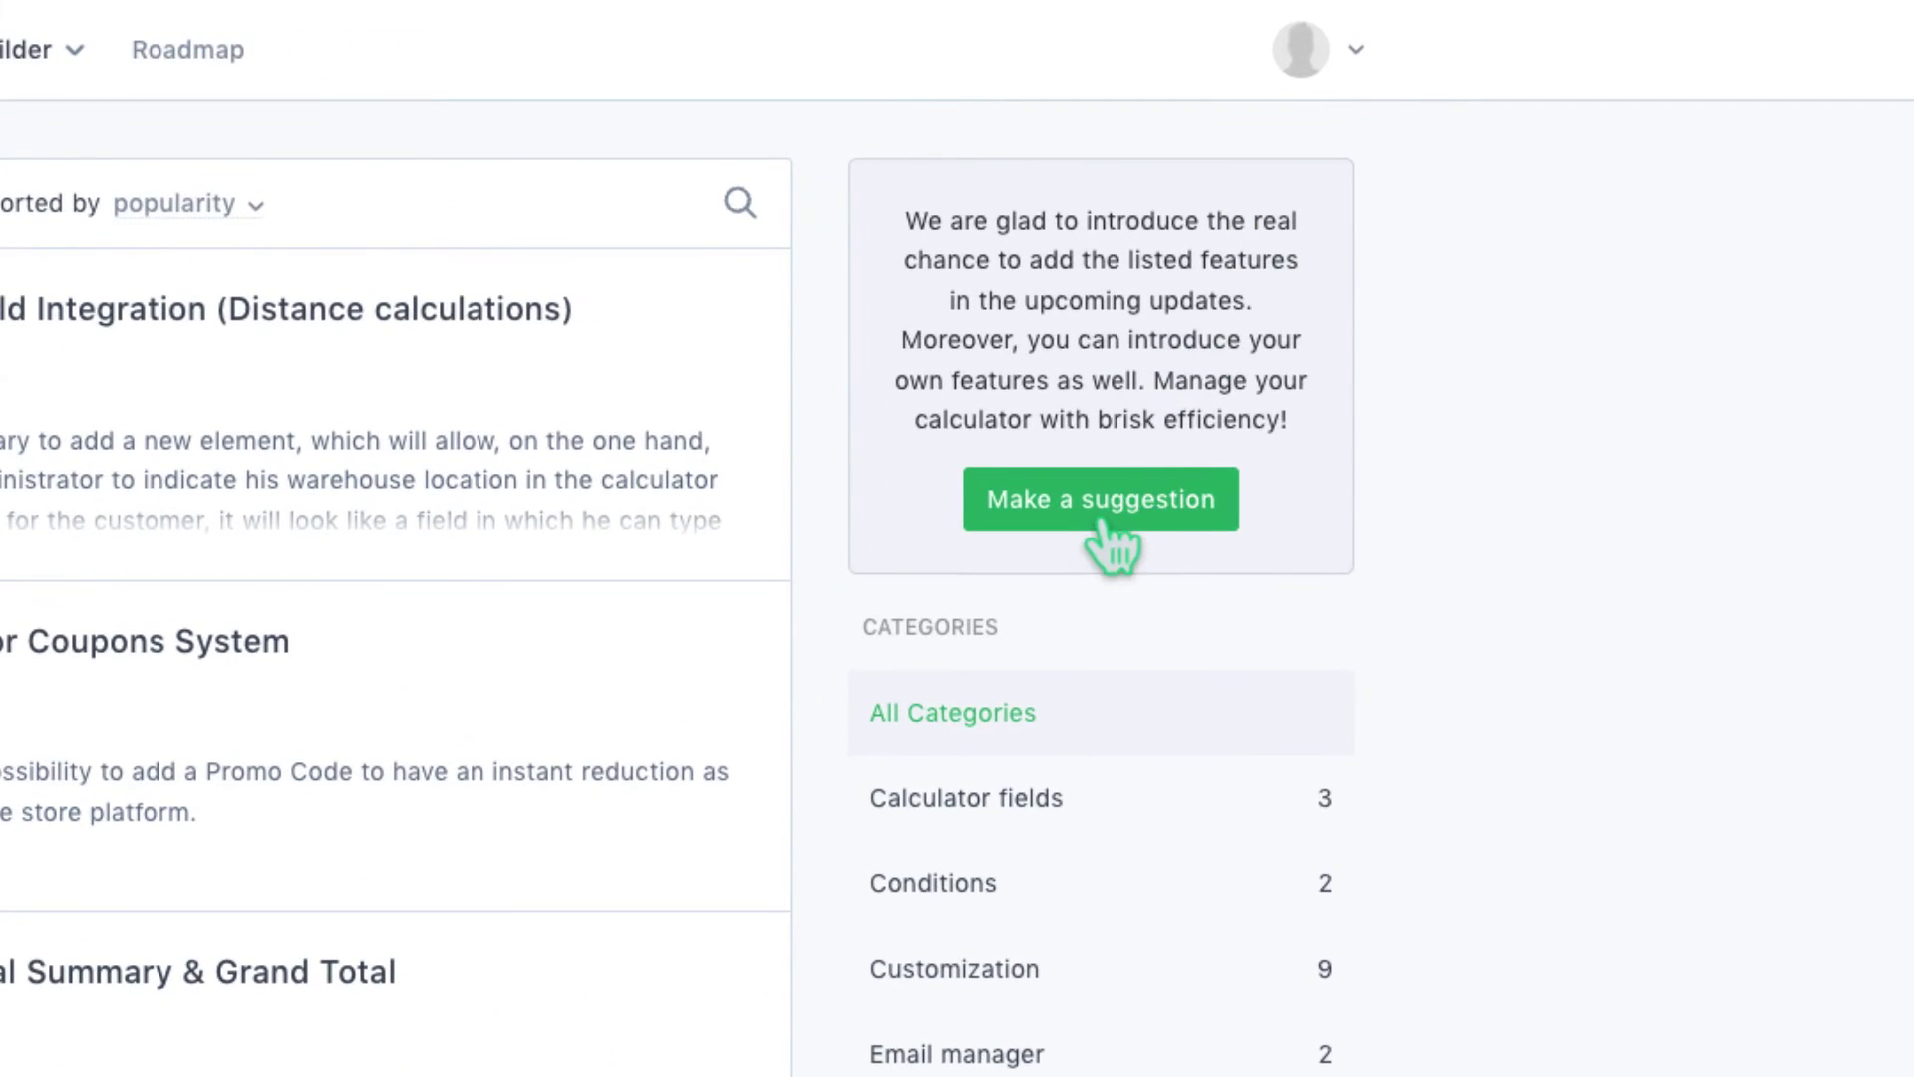
pyautogui.click(1273, 307)
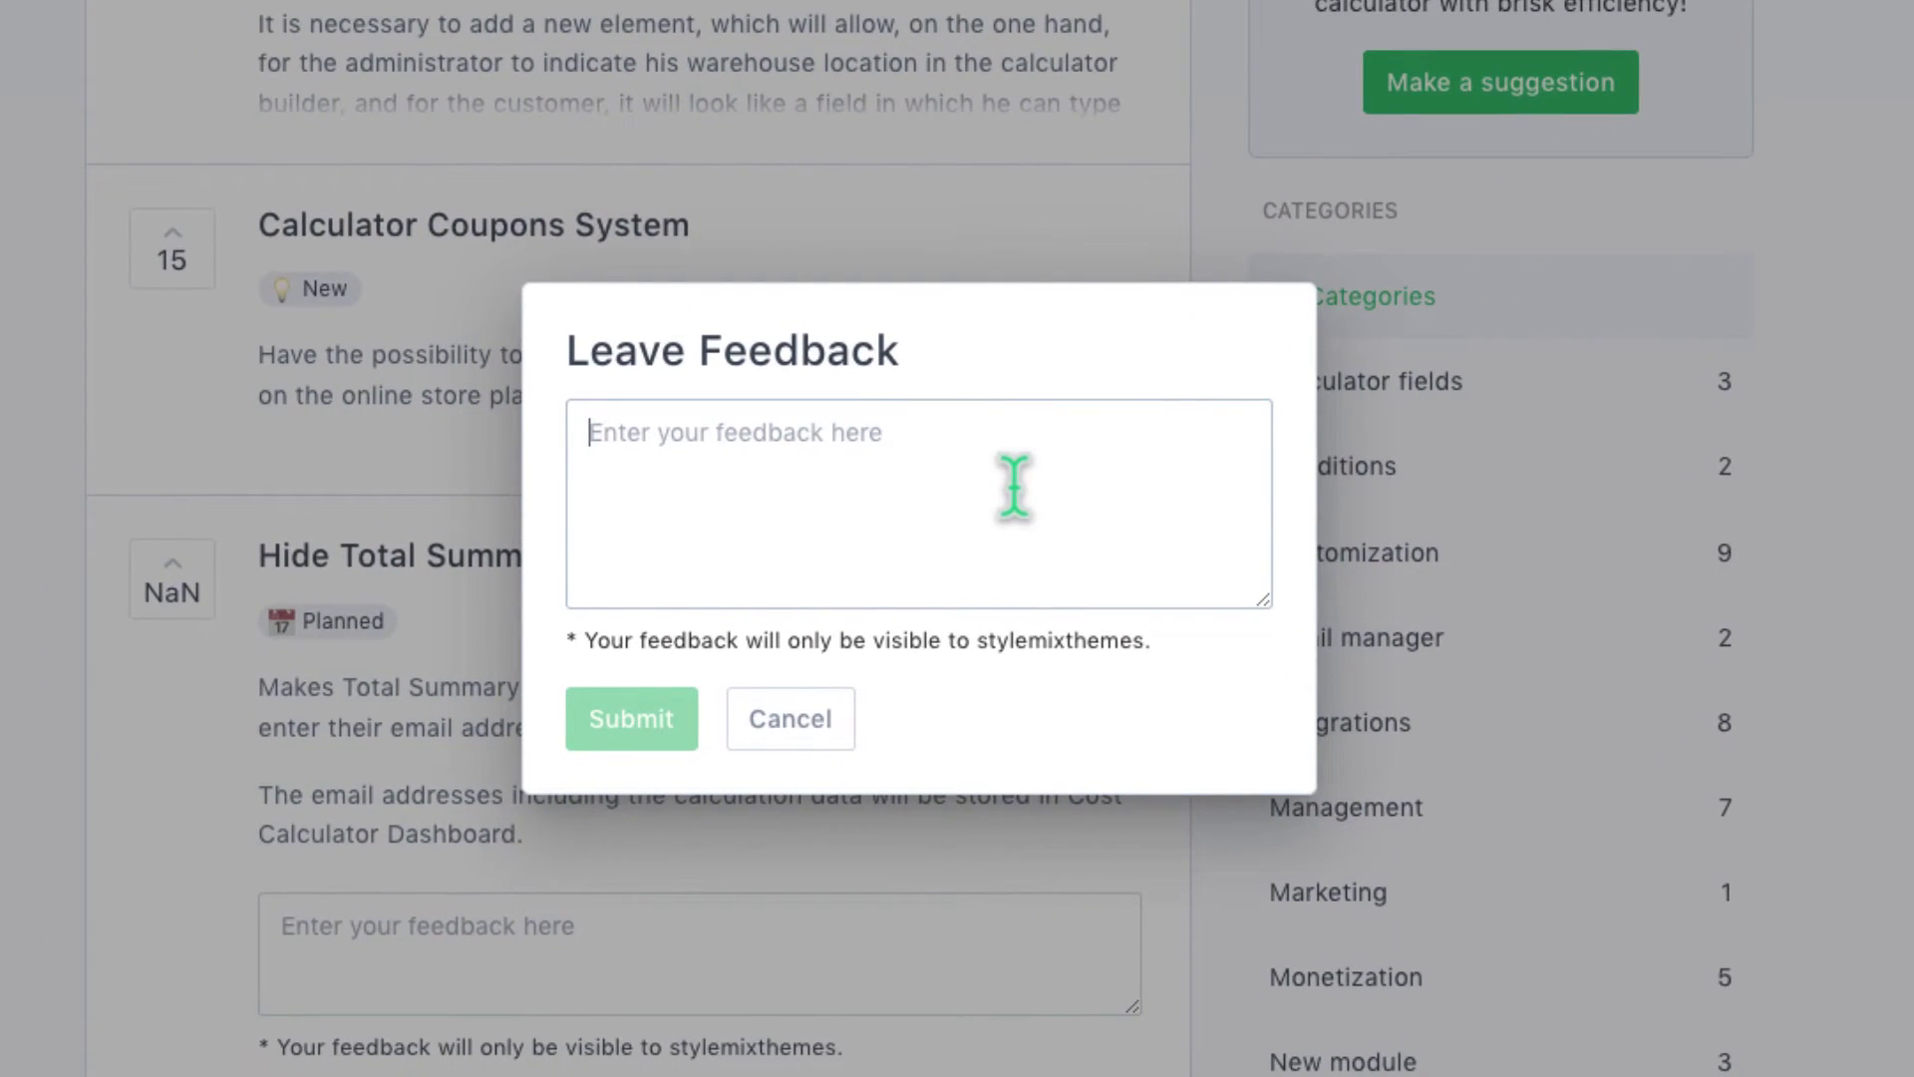
pyautogui.write('Your suggestion here ...)')
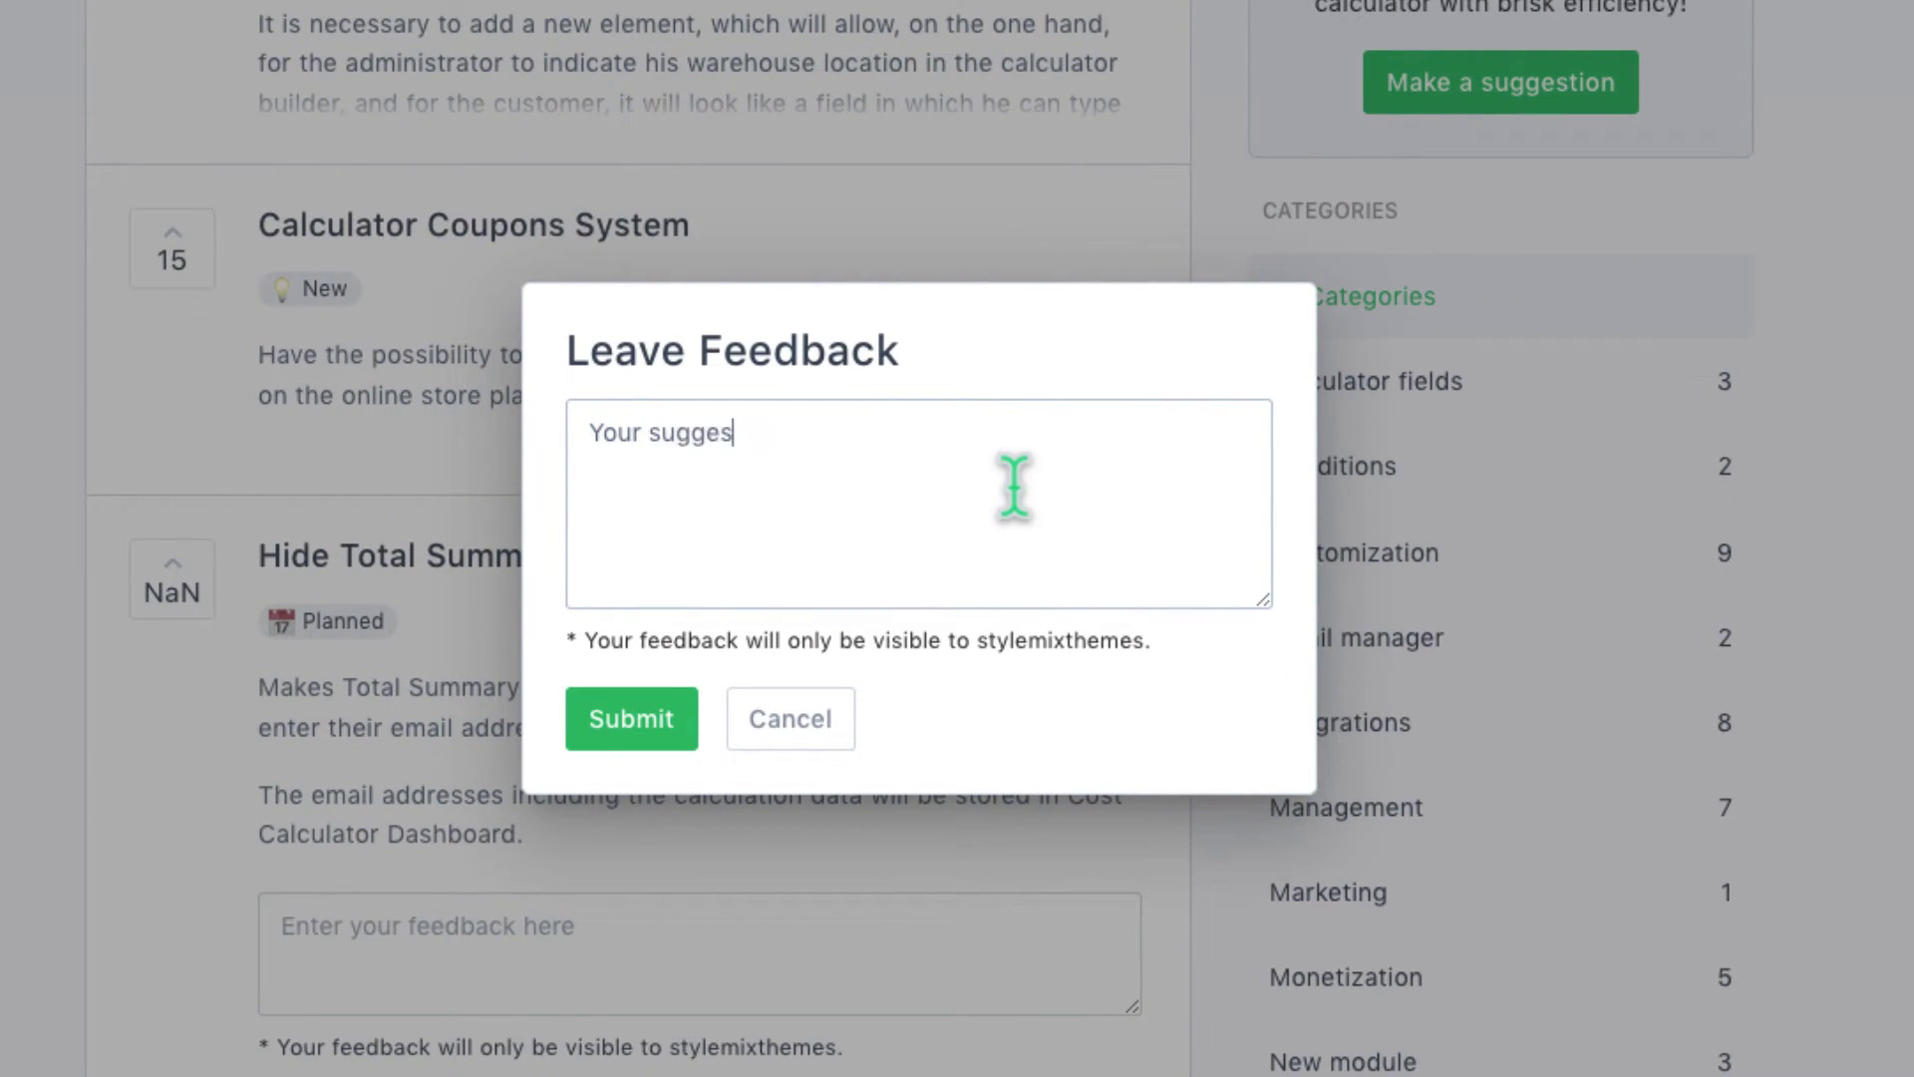